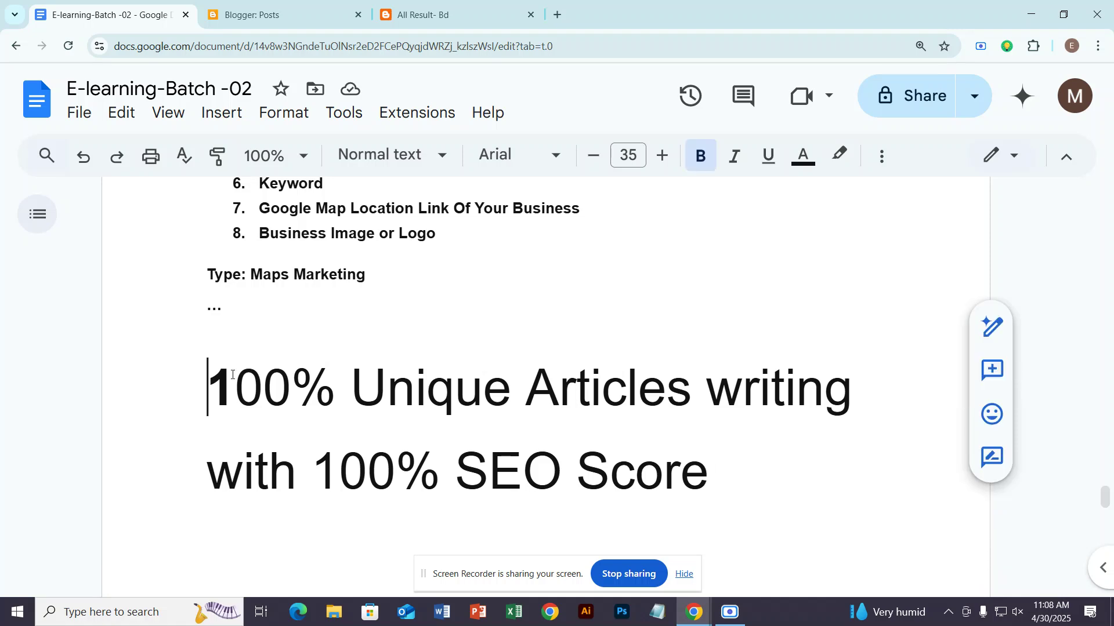
Insert blank lines above the "100% Unique Articles writing with 100% SEO Score" heading to make room for new notes.
{"action": "key", "text": "Return"}
{"action": "key", "text": "Return"}
{"action": "key", "text": "Return"}
{"action": "key", "text": "Return"}
{"action": "scroll", "coordinate": [242, 375], "scroll_direction": "down", "scroll_amount": 4}
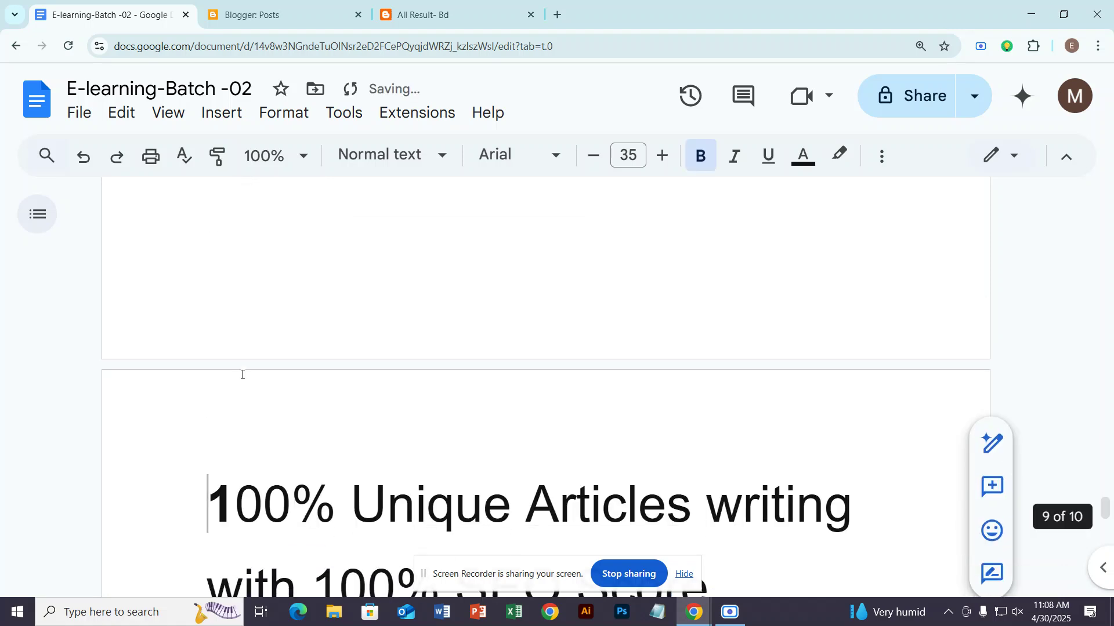
{"action": "scroll", "coordinate": [243, 375], "scroll_direction": "up", "scroll_amount": 5}
Enter "Class No 25, Date : 30.5.25" on the empty line beneath the "…" after "Type: Maps Marketing".
{"action": "left_click", "coordinate": [238, 313]}
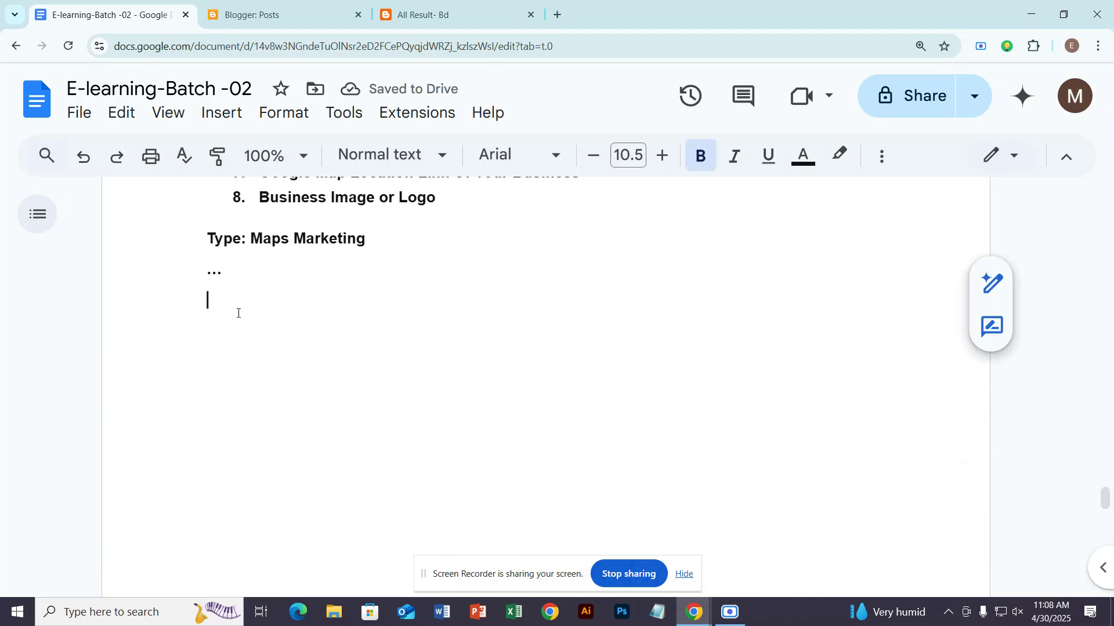
{"action": "type", "text": "Clas"}
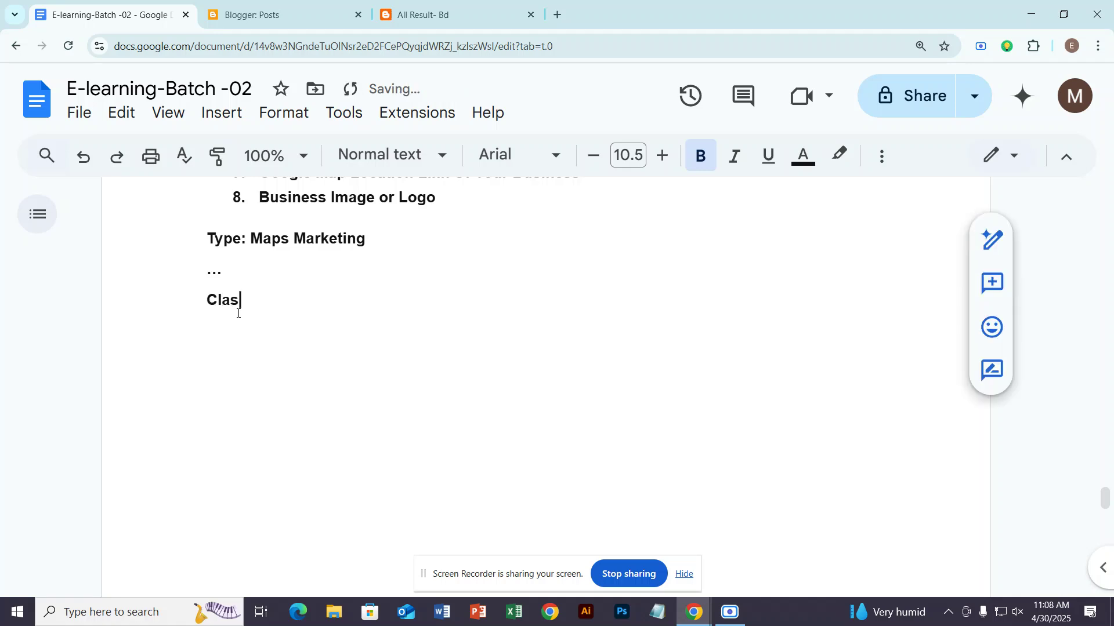
{"action": "type", "text": "s No 25, Date : 30.5"}
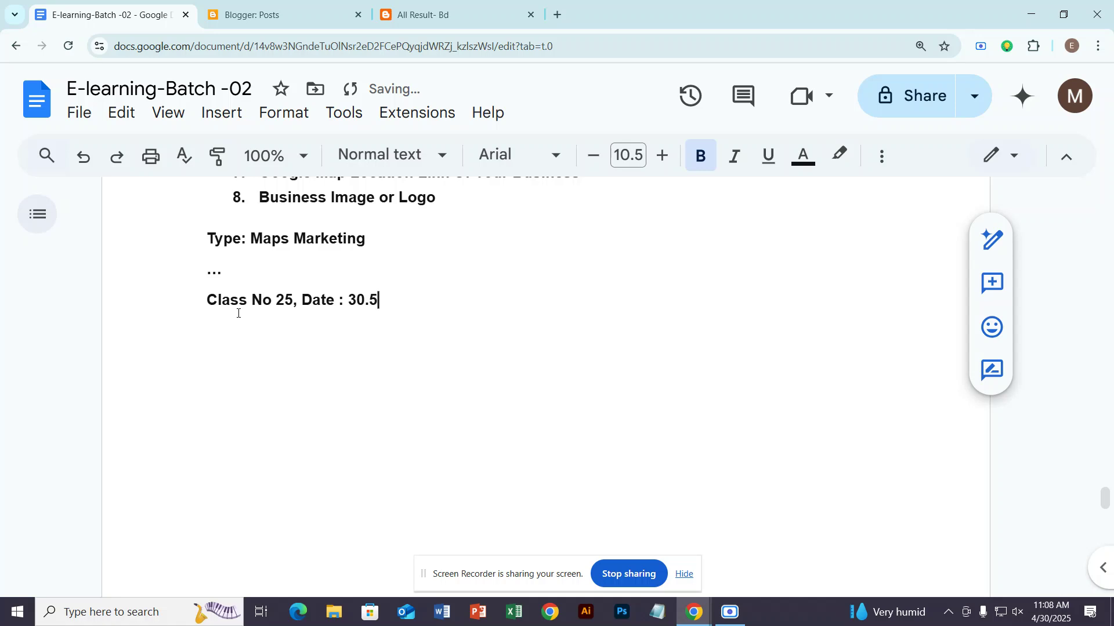
{"action": "type", "text": ".25"}
Space out the class line with tabs so "Date : 30.5.25" sits near the right margin.
{"action": "left_click", "coordinate": [301, 300]}
{"action": "key", "text": "Tab"}
{"action": "key", "text": "Tab"}
{"action": "key", "text": "Tab"}
{"action": "key", "text": "Tab"}
{"action": "key", "text": "Tab"}
{"action": "key", "text": "Tab"}
{"action": "key", "text": "Tab"}
{"action": "key", "text": "Tab"}
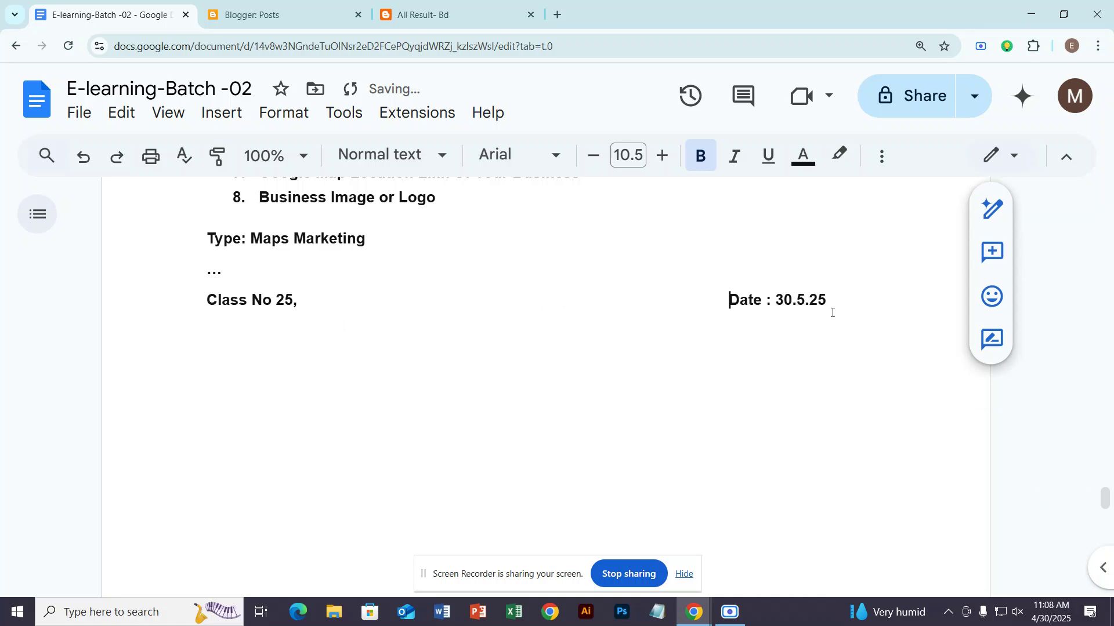
Add the topic "Blogger Menu setup ," on a new line under the class number, correcting its misspelled words.
{"action": "left_click", "coordinate": [853, 294]}
{"action": "key", "text": "Return"}
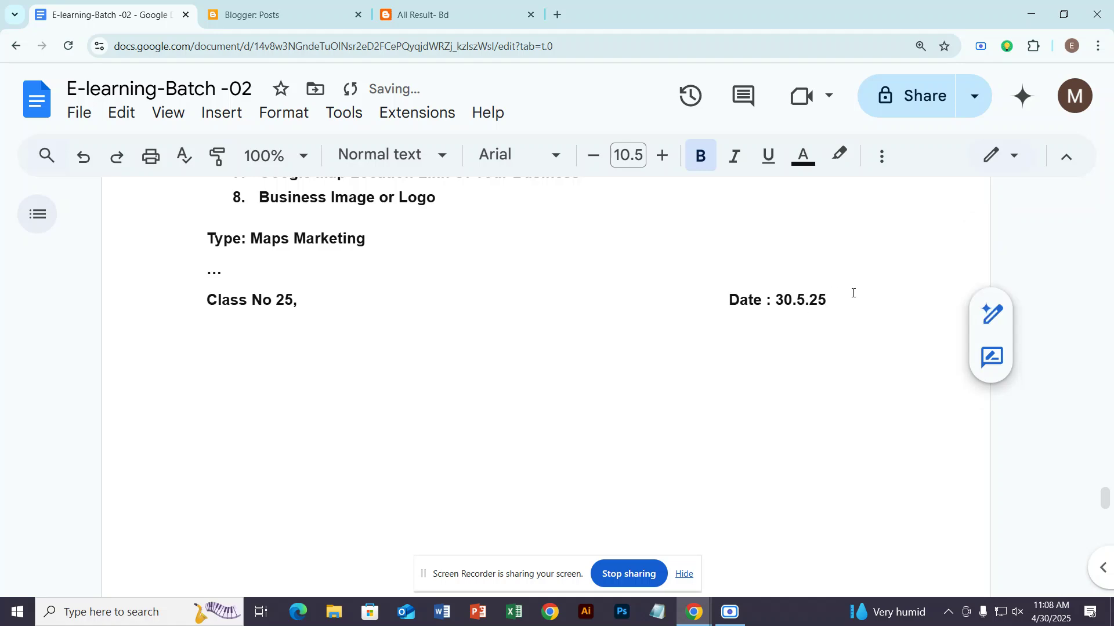
{"action": "type", "text": "Blogger "}
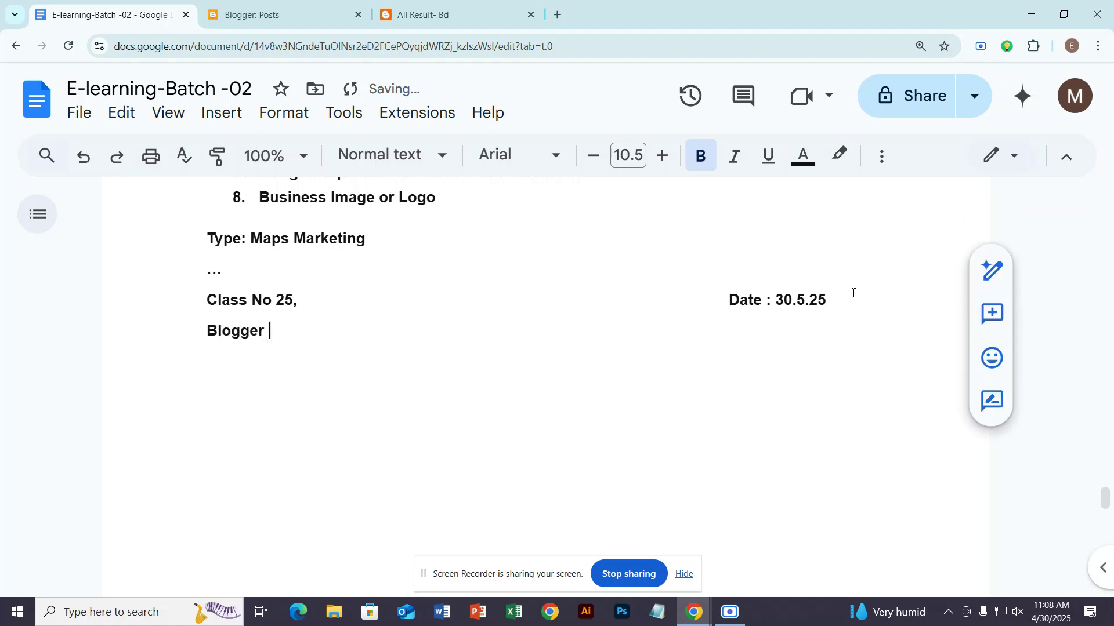
{"action": "type", "text": "Mune stetp"}
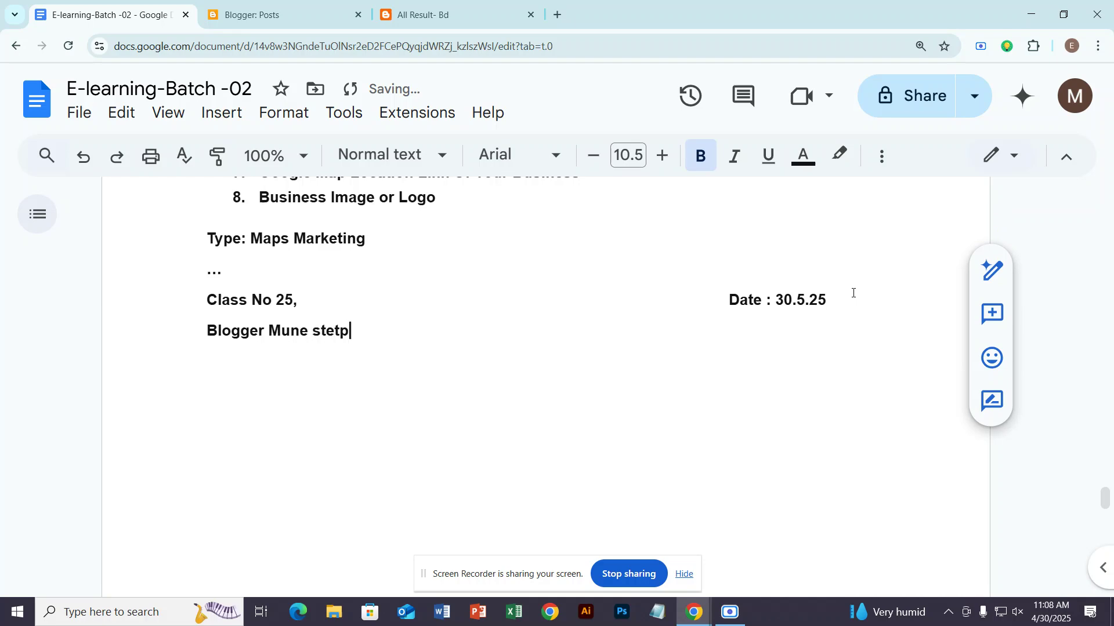
{"action": "key", "text": "BackSpace"}
{"action": "key", "text": "BackSpace"}
{"action": "type", "text": "up ,"}
{"action": "left_click", "coordinate": [282, 332]}
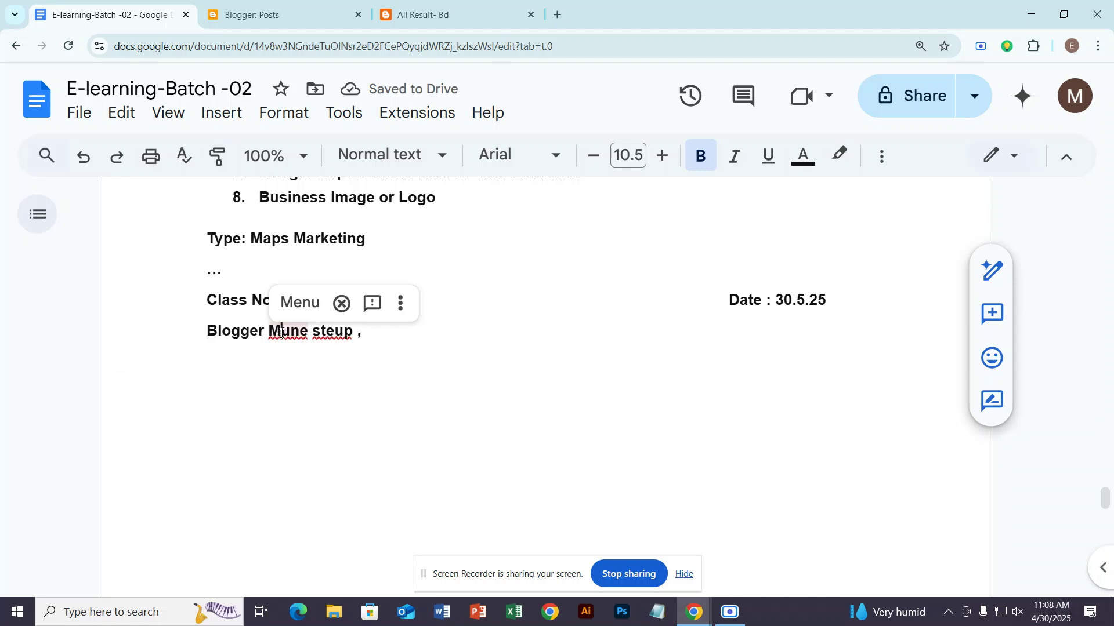
{"action": "left_click", "coordinate": [299, 301]}
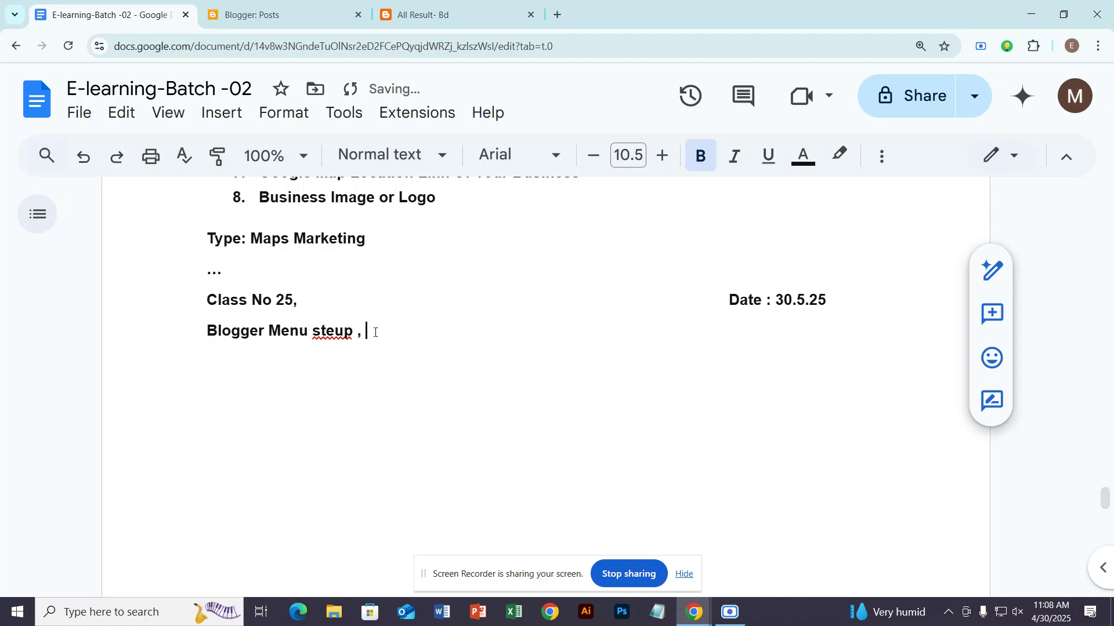
{"action": "left_click", "coordinate": [326, 335]}
{"action": "left_click", "coordinate": [343, 300]}
Continue the Blogger topic line with "Customize, 100% Unique article writing, SEO Friendly Articles, Image".
{"action": "type", "text": "Customize, "}
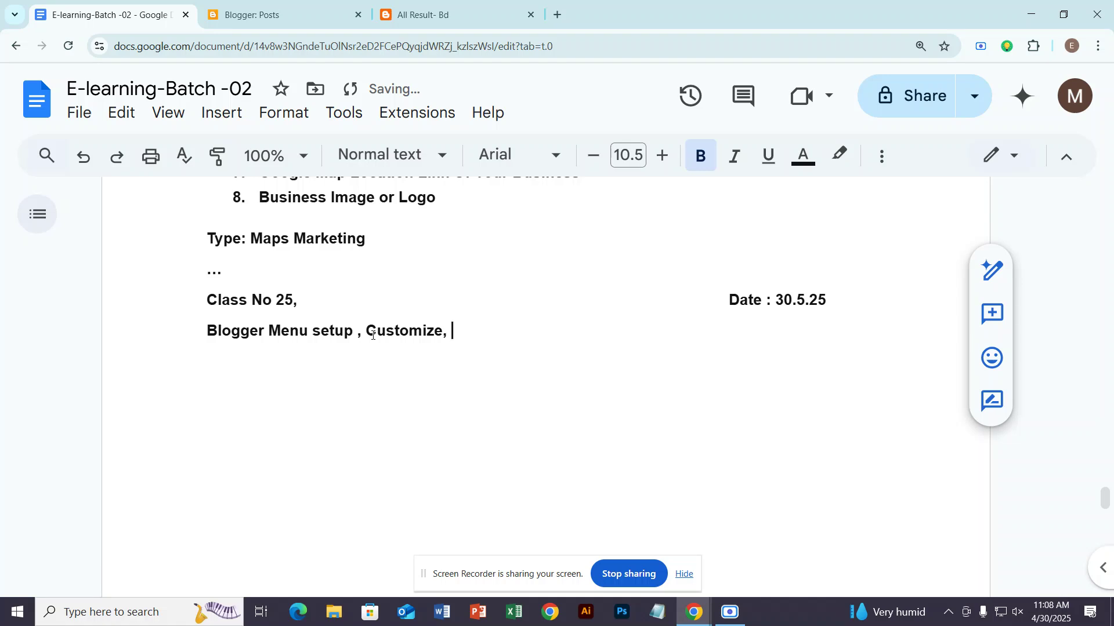
{"action": "type", "text": "100% Uniqu"}
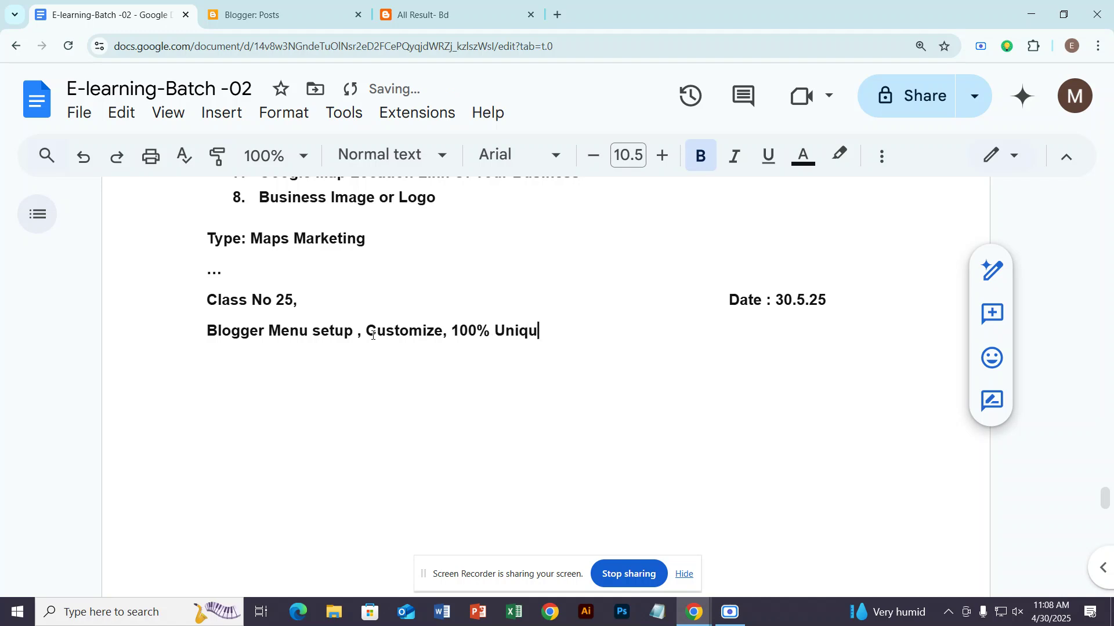
{"action": "type", "text": "e article writ"}
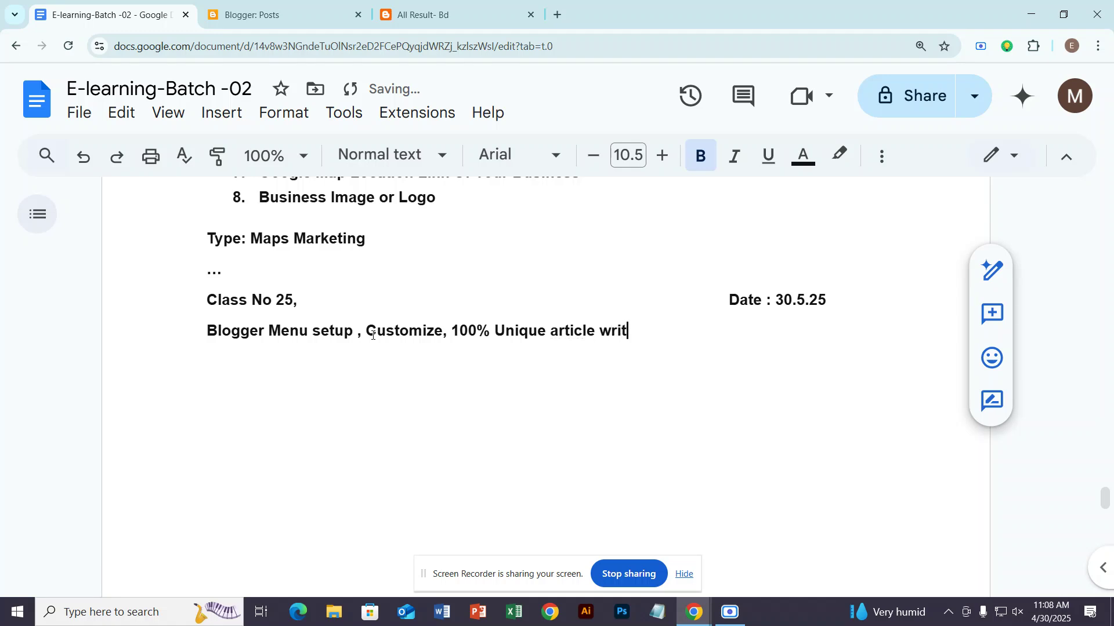
{"action": "type", "text": "ing, "}
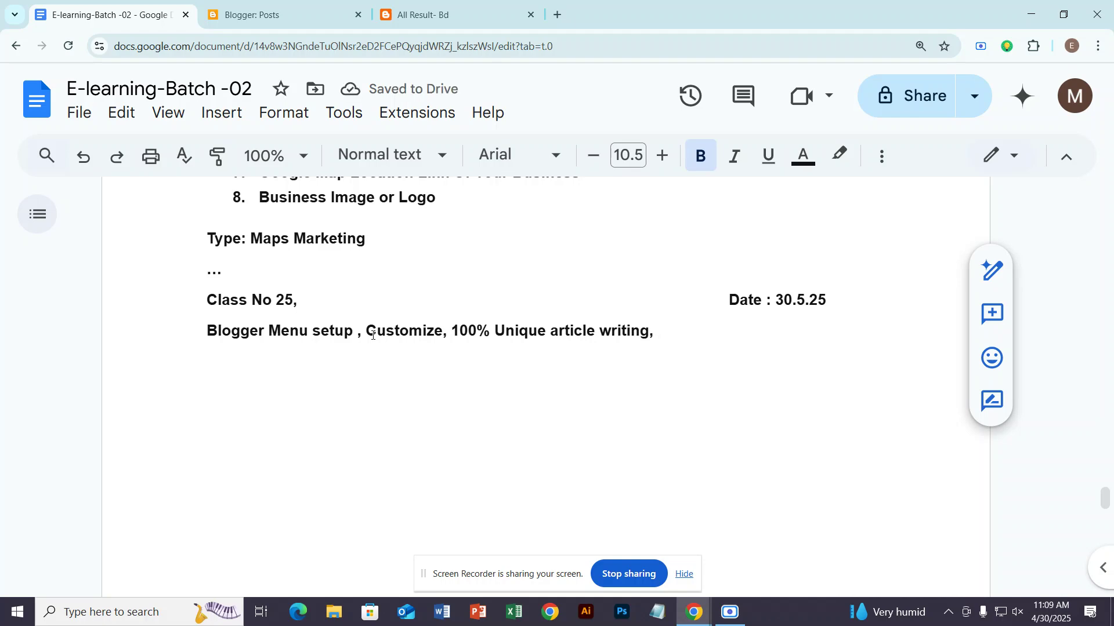
{"action": "type", "text": "SEO "}
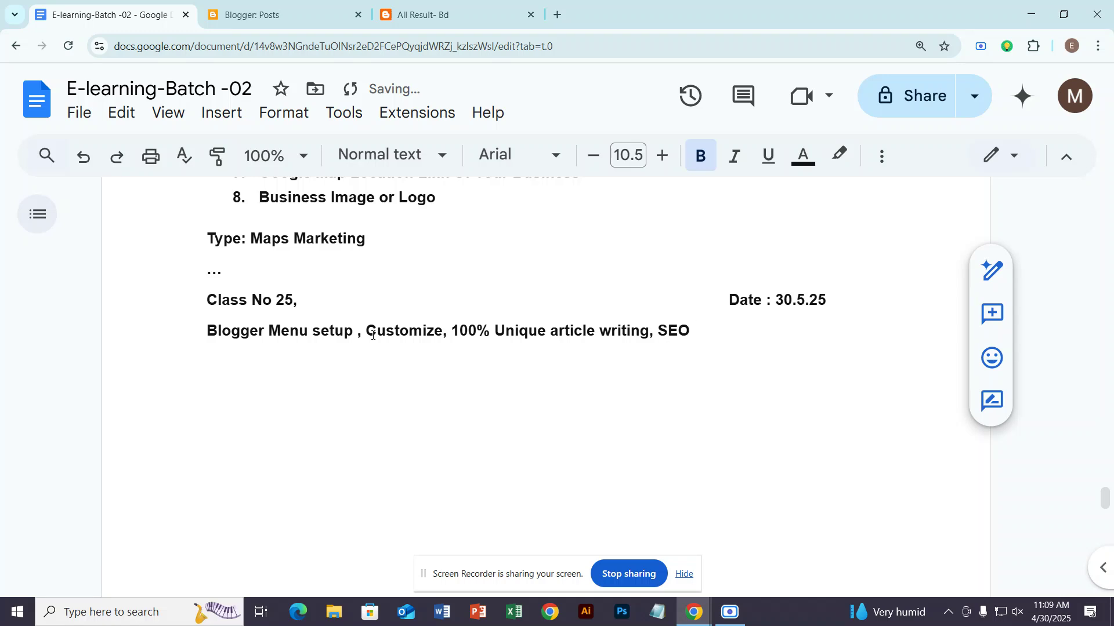
{"action": "type", "text": "Friendly Al"}
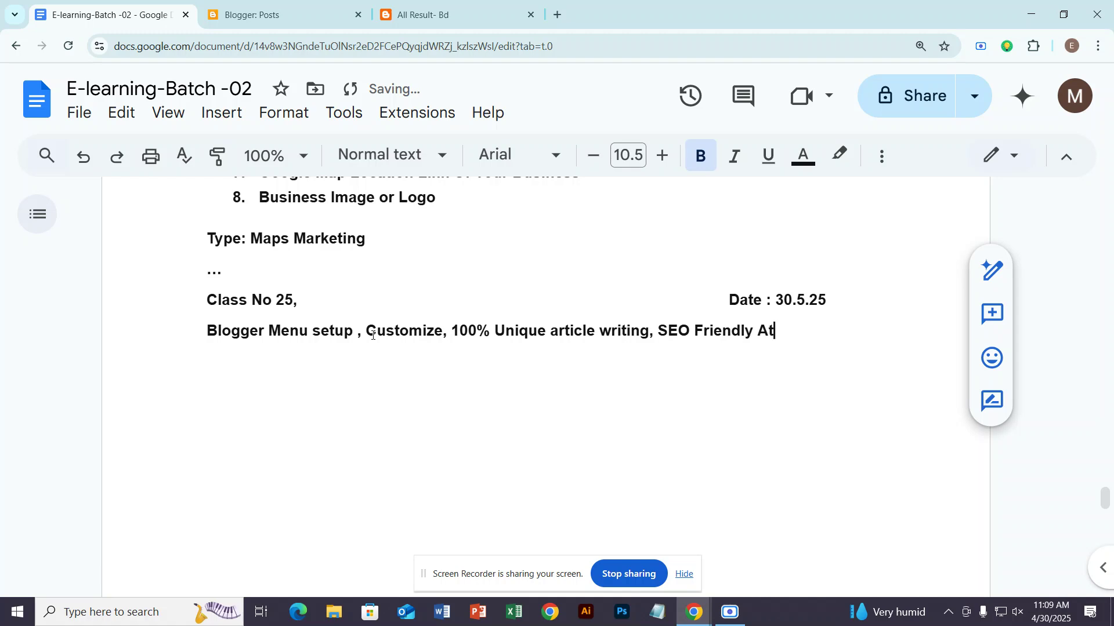
{"action": "key", "text": "BackSpace"}
{"action": "type", "text": "rticles, Image"}
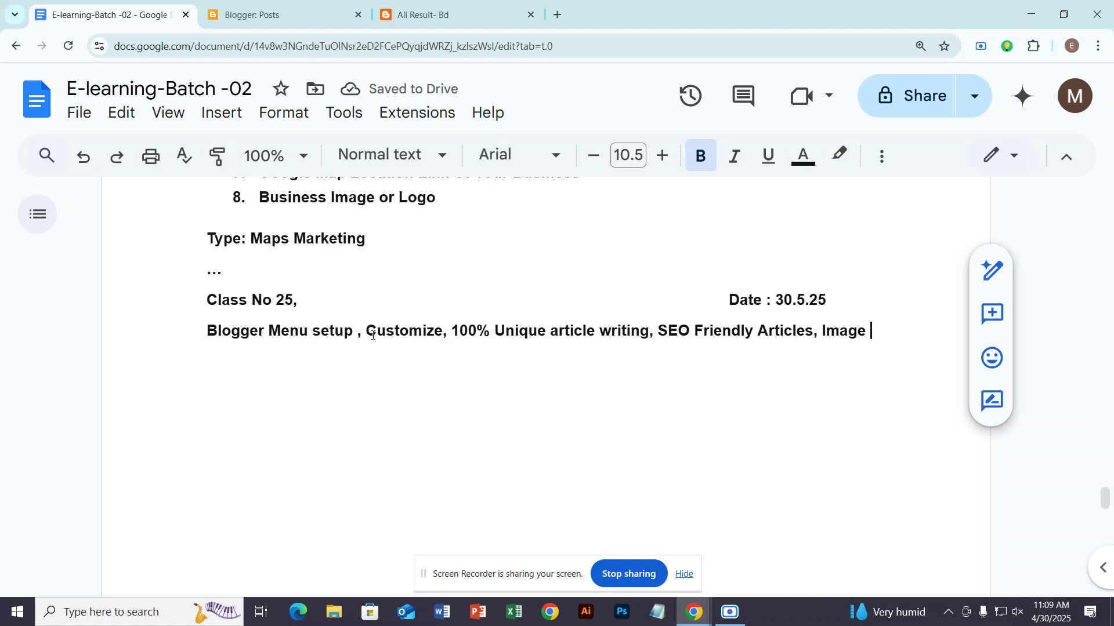
Add "Keyword research" on a new line below the Blogger topics.
{"action": "key", "text": "Return"}
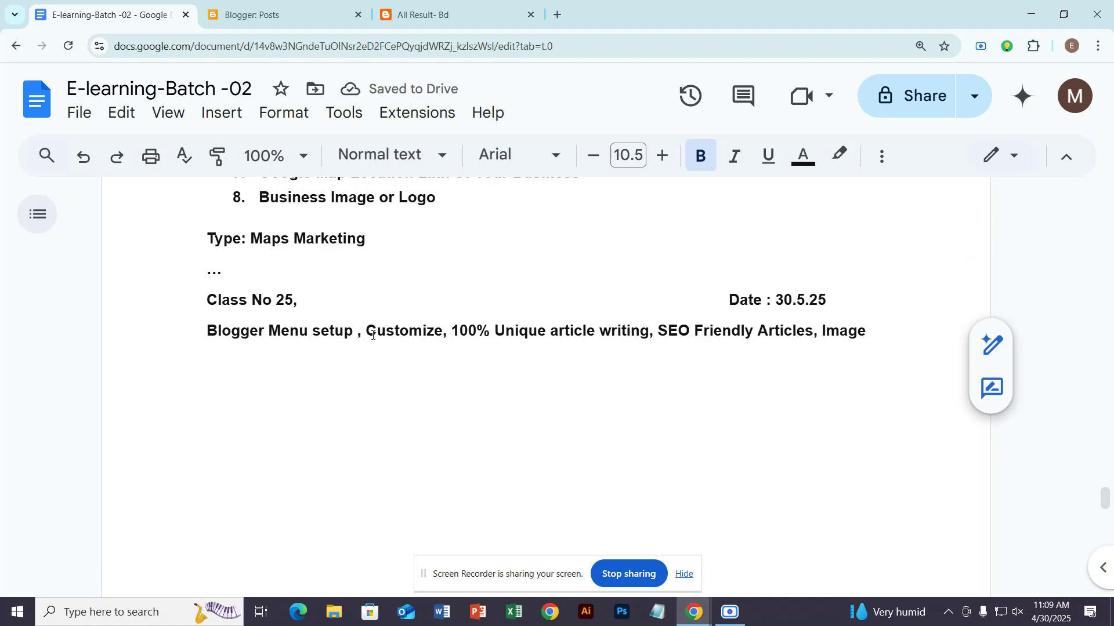
{"action": "type", "text": "Key"}
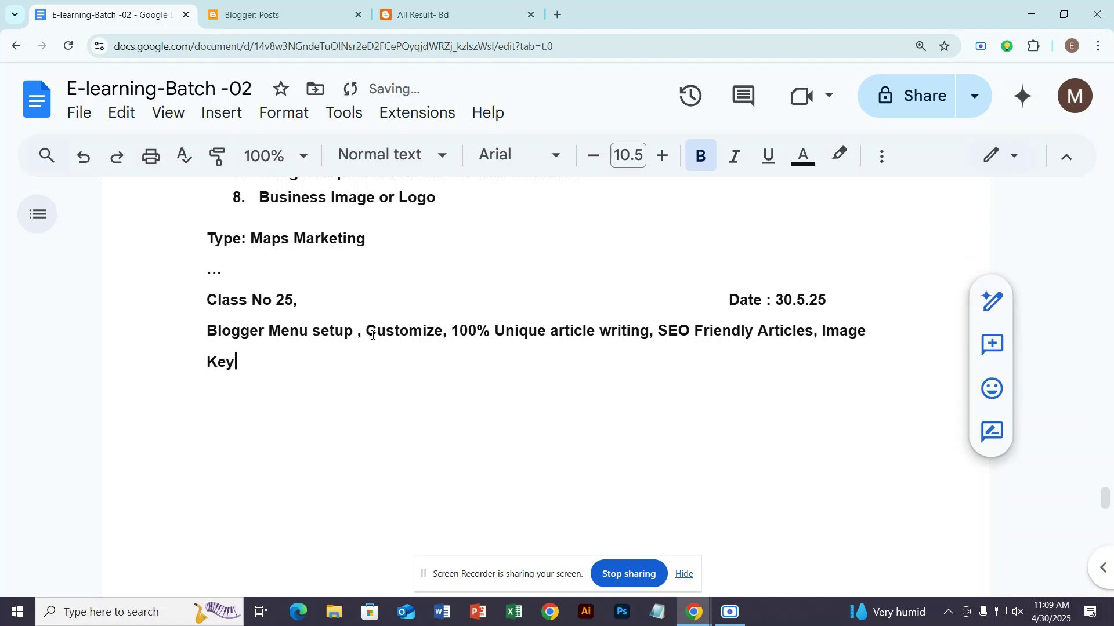
{"action": "type", "text": "word res"}
{"action": "key", "text": "BackSpace"}
{"action": "type", "text": "se"}
{"action": "key", "text": "BackSpace"}
{"action": "type", "text": "earch"}
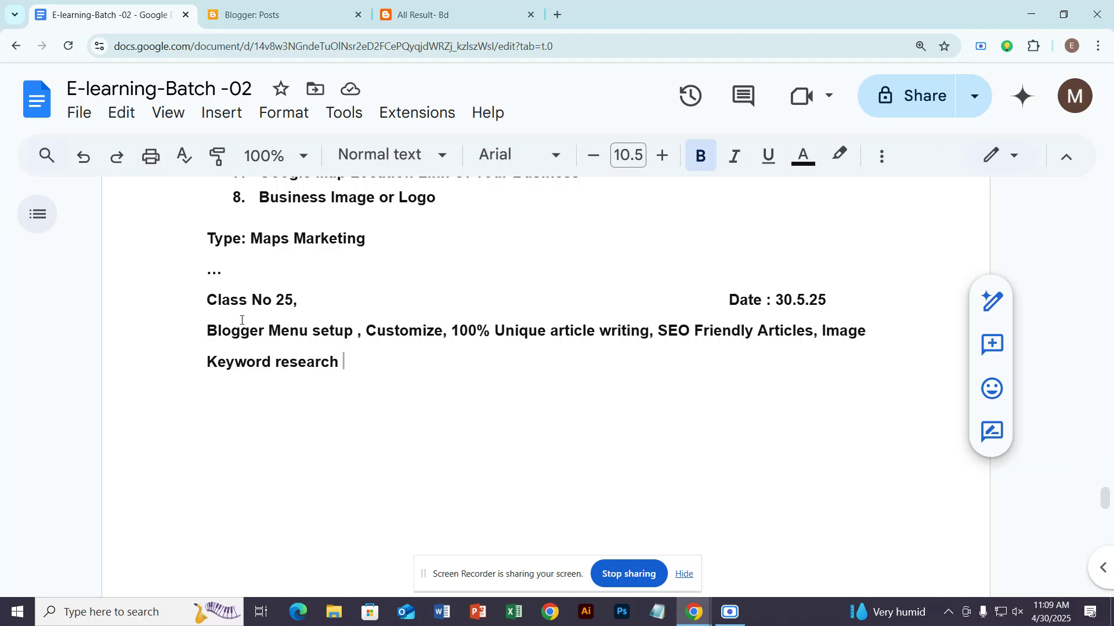
Look over the home page and navigation menu of the All Result- Bd blog, and return to the class notes document.
{"action": "left_click_drag", "start_coordinate": [208, 332], "coordinate": [365, 374]}
{"action": "left_click", "coordinate": [365, 374]}
{"action": "left_click", "coordinate": [436, 6]}
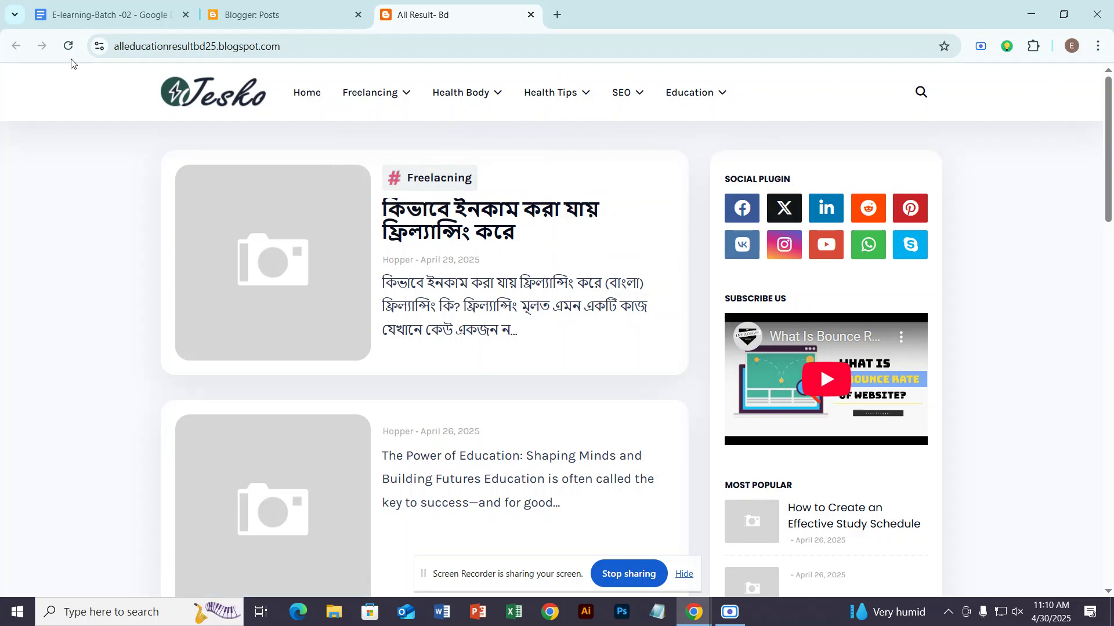
{"action": "mouse_move", "coordinate": [447, 108]}
{"action": "left_click", "coordinate": [133, 13]}
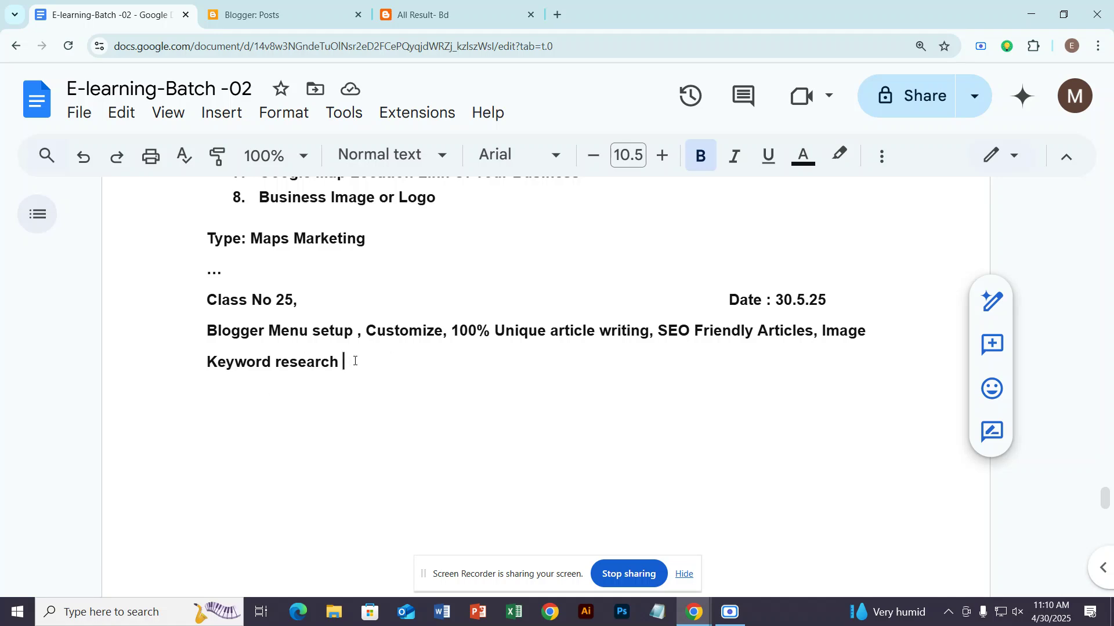
Split the topics after "Blogger Menu setup ," and insert "Google search Console" above "Customize", removing the leading space before "Customize".
{"action": "left_click", "coordinate": [362, 330]}
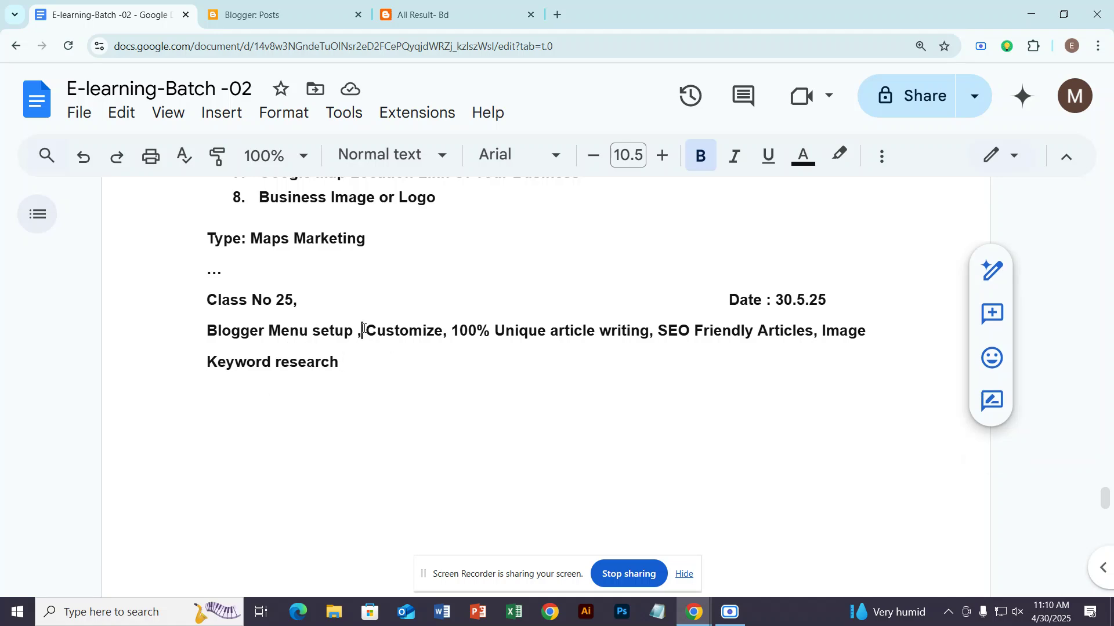
{"action": "key", "text": "Return"}
{"action": "key", "text": "Return"}
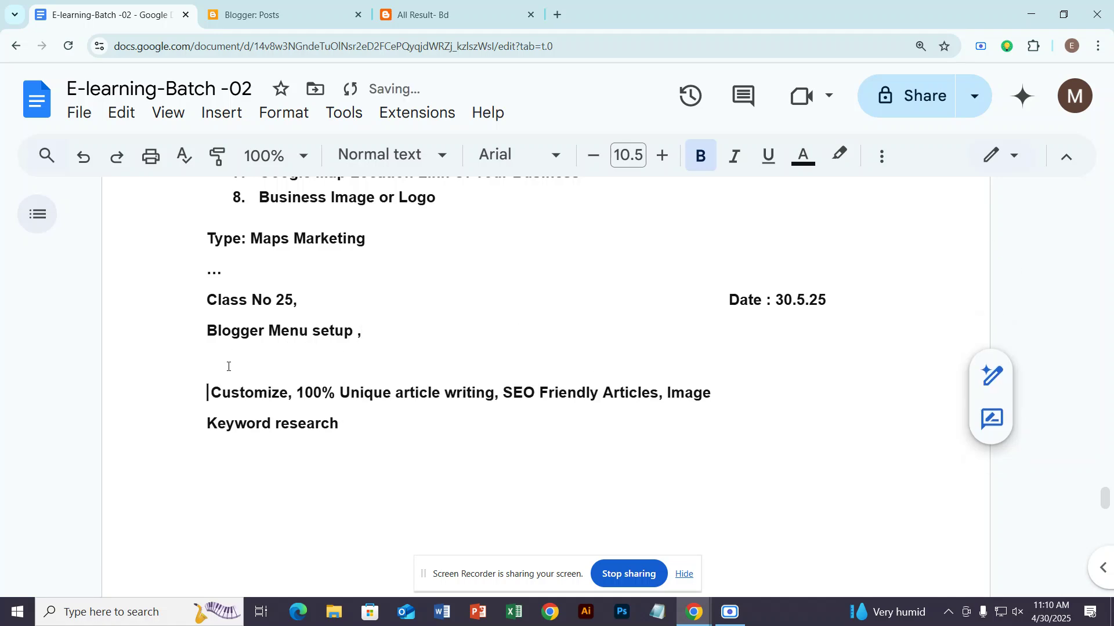
{"action": "left_click", "coordinate": [228, 367]}
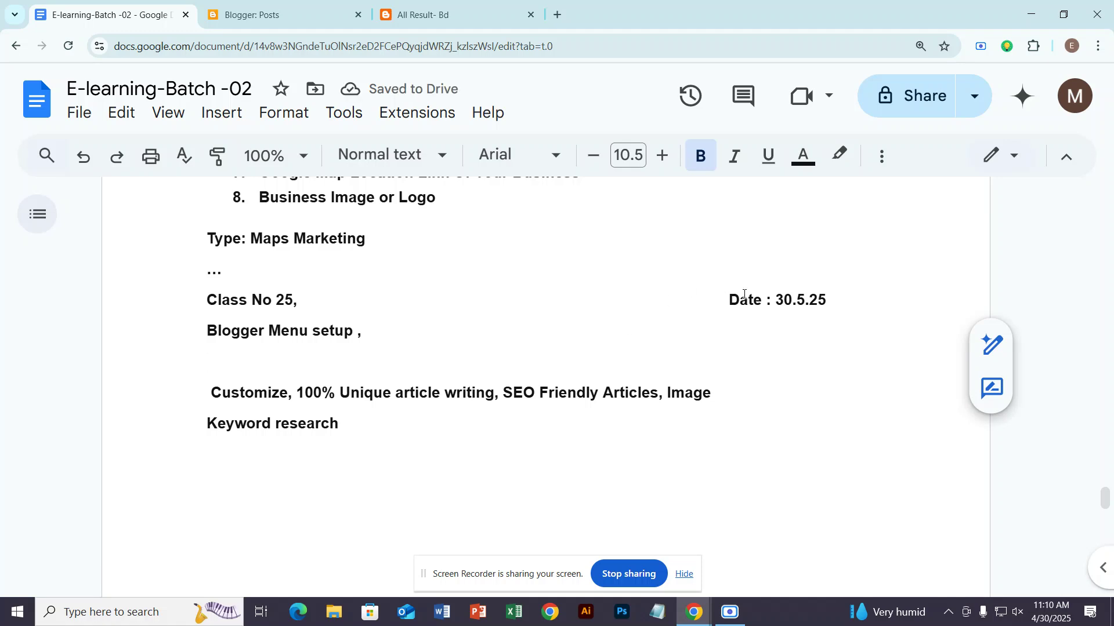
{"action": "type", "text": "Google "}
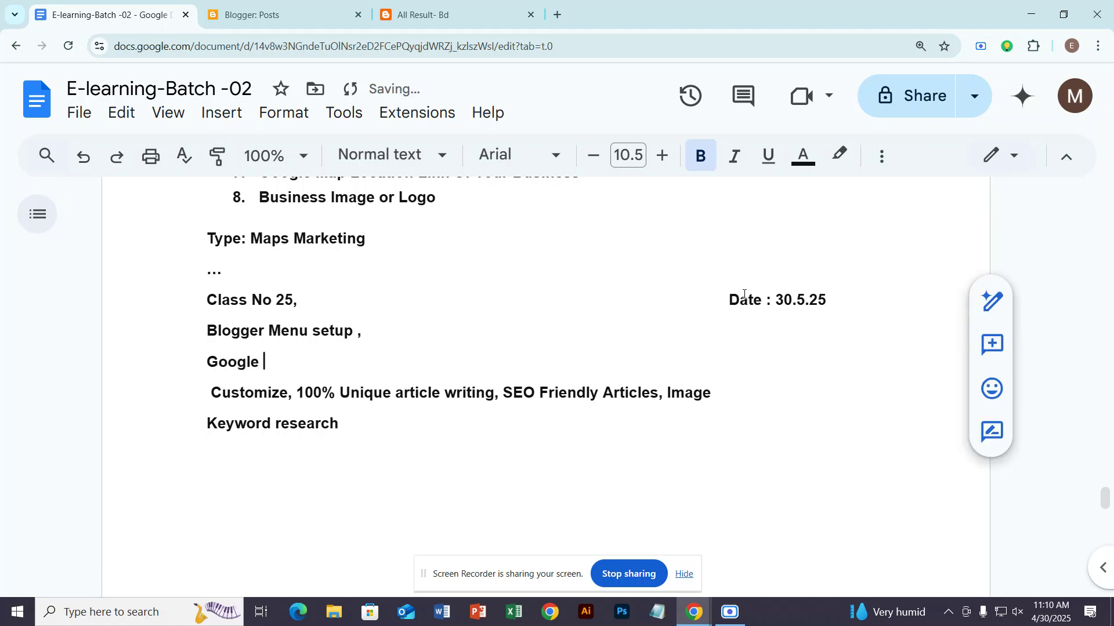
{"action": "type", "text": "sea"}
{"action": "key", "text": "BackSpace"}
{"action": "type", "text": "search Consol"}
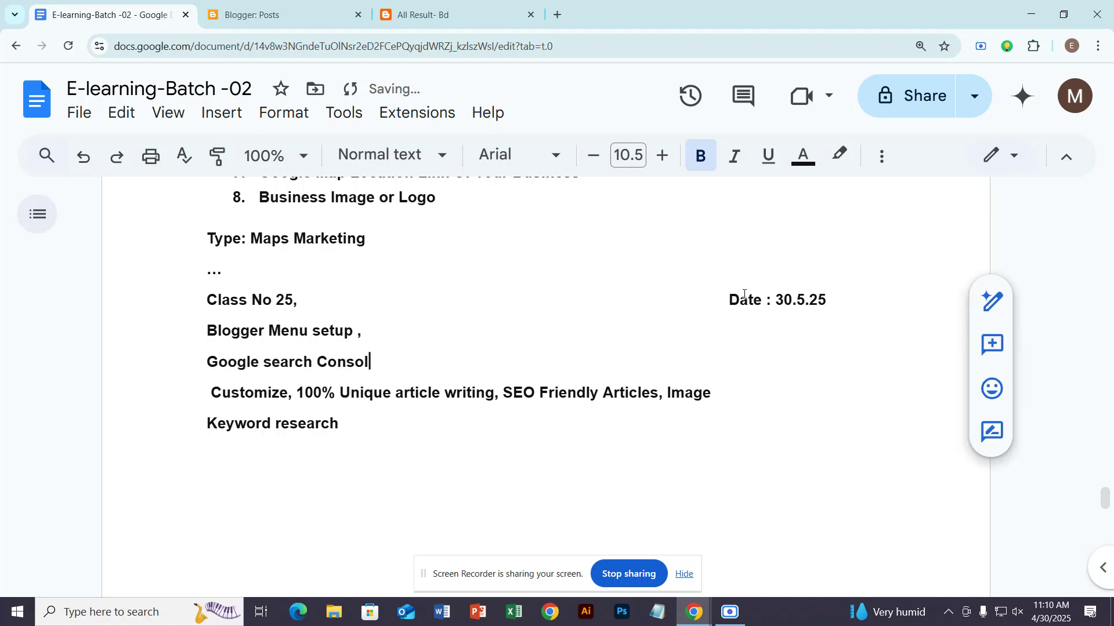
{"action": "type", "text": "e"}
{"action": "left_click", "coordinate": [211, 392]}
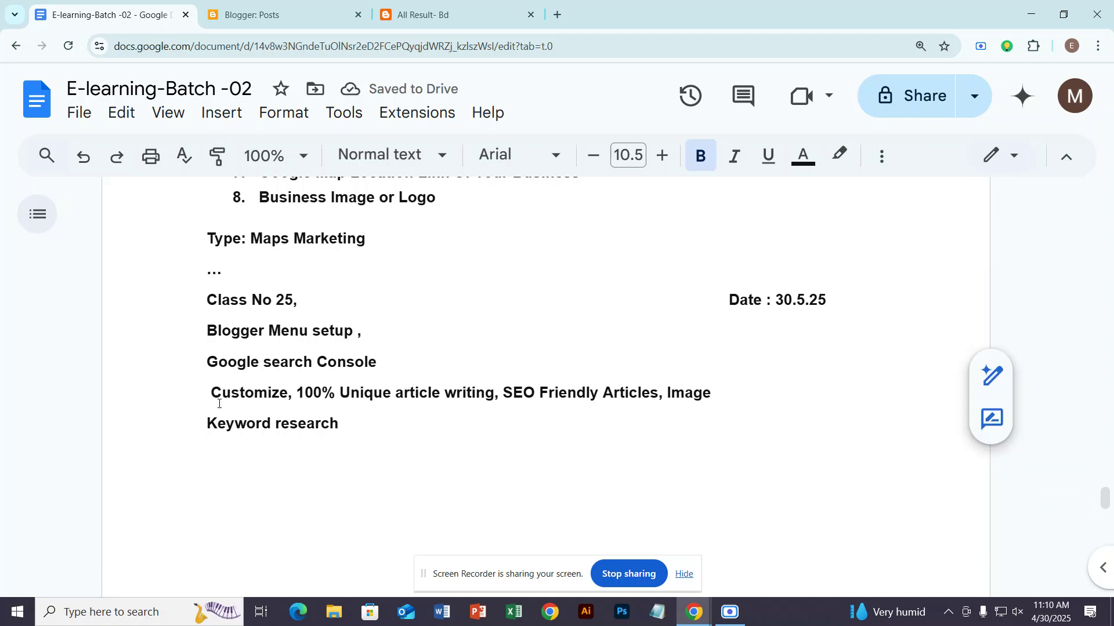
{"action": "key", "text": "Delete"}
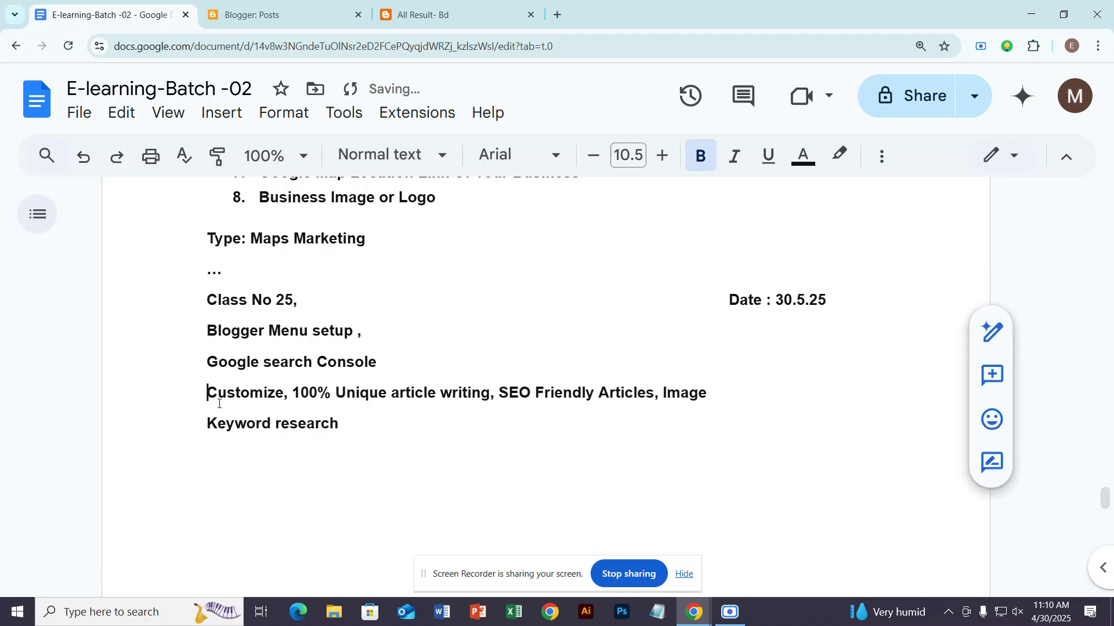
Add "Google index" and "Google site map" as separate lines below "Google search Console", followed by an empty line.
{"action": "left_click", "coordinate": [376, 364]}
{"action": "key", "text": "Return"}
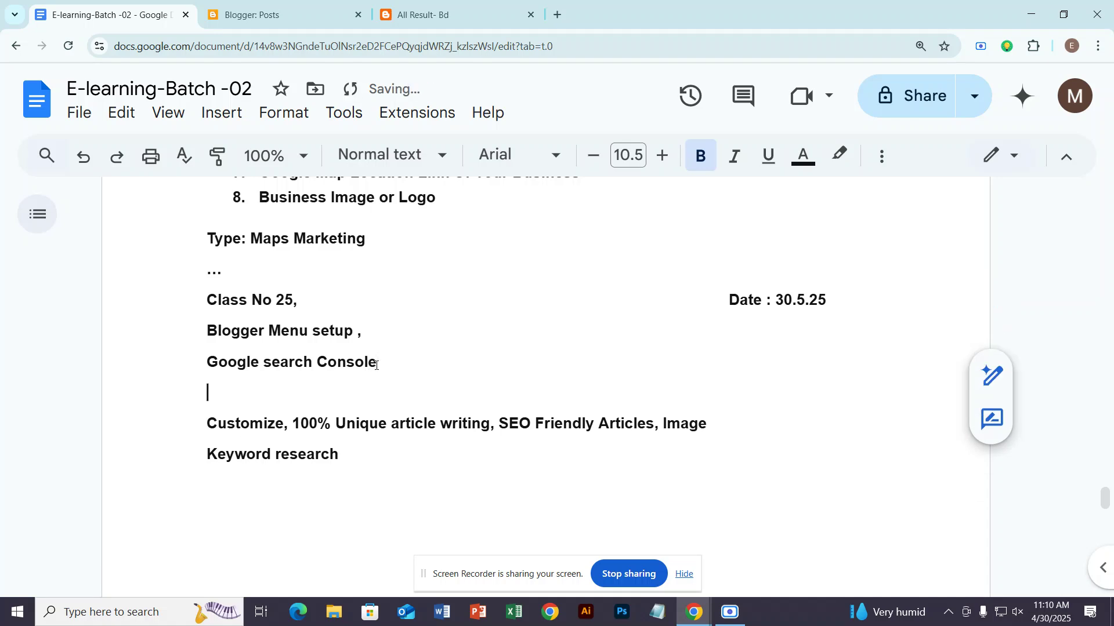
{"action": "type", "text": "Google index"}
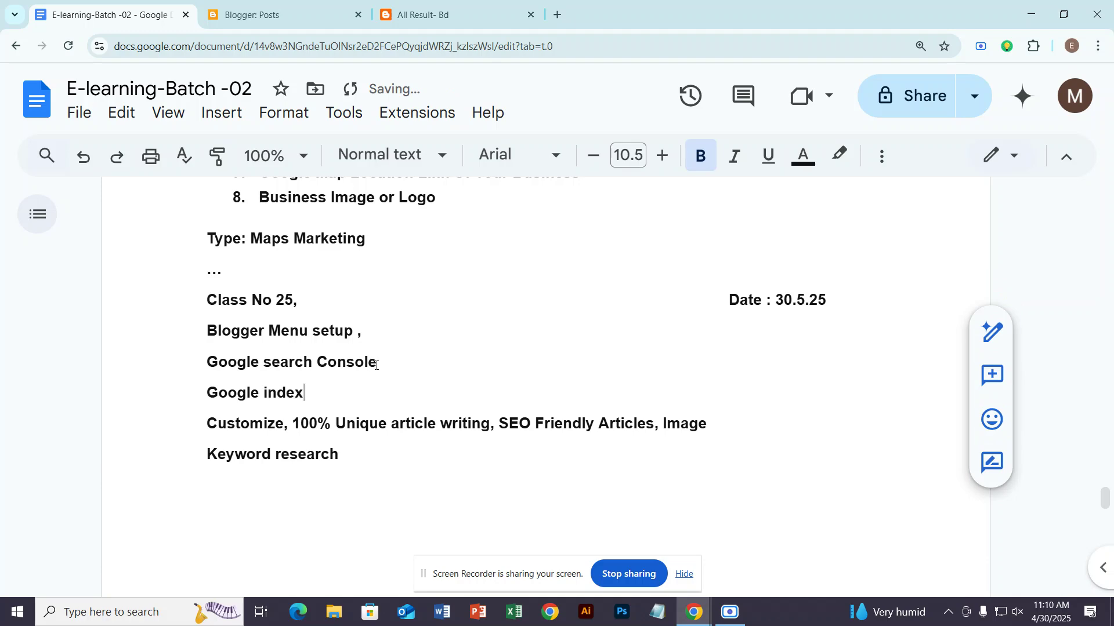
{"action": "key", "text": "Return"}
{"action": "type", "text": "G"}
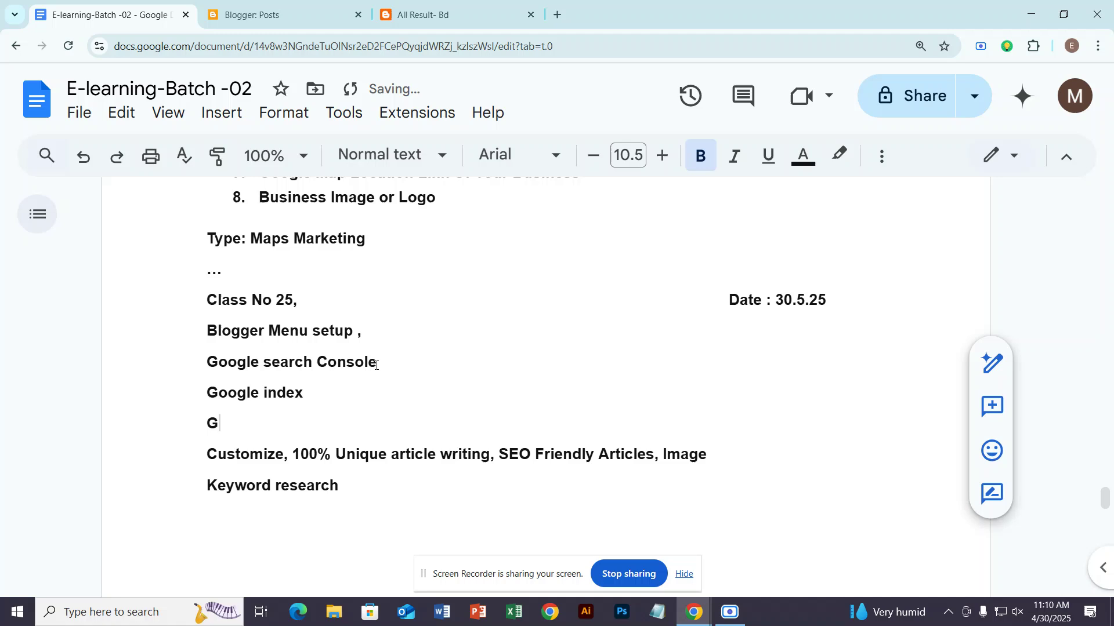
{"action": "key", "text": "BackSpace"}
{"action": "key", "text": "BackSpace"}
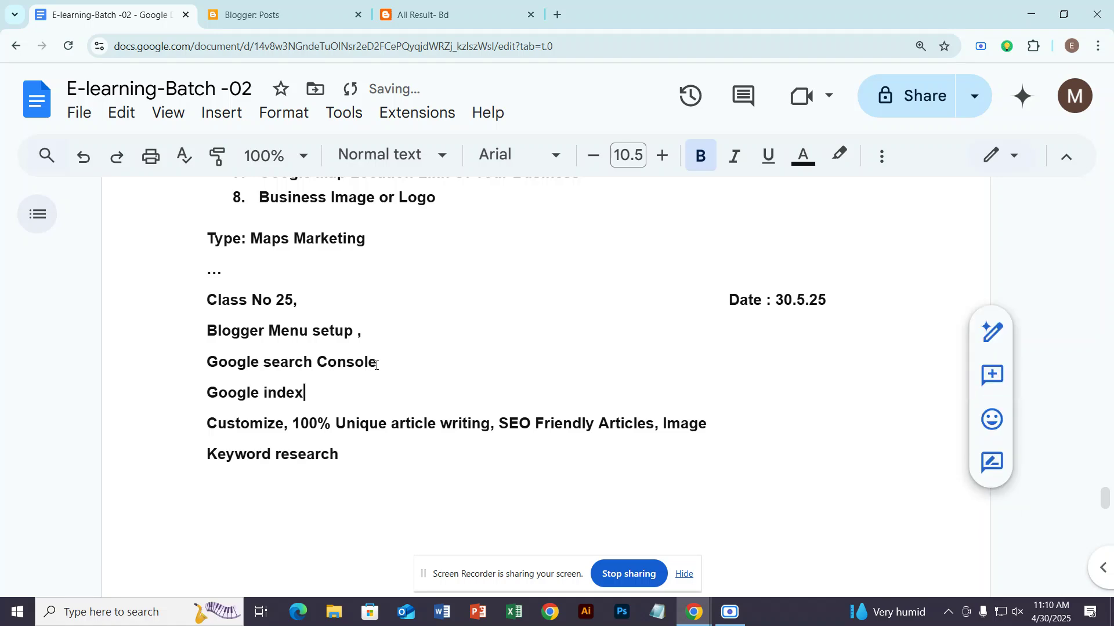
{"action": "key", "text": "Return"}
{"action": "type", "text": "Google "}
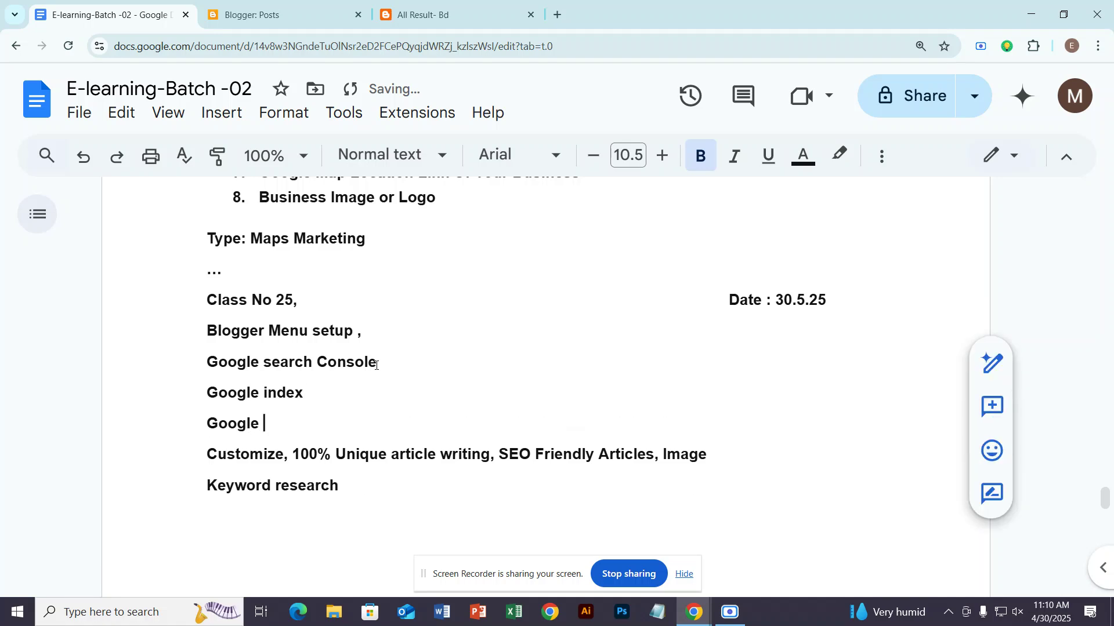
{"action": "type", "text": "site map"}
{"action": "key", "text": "Return"}
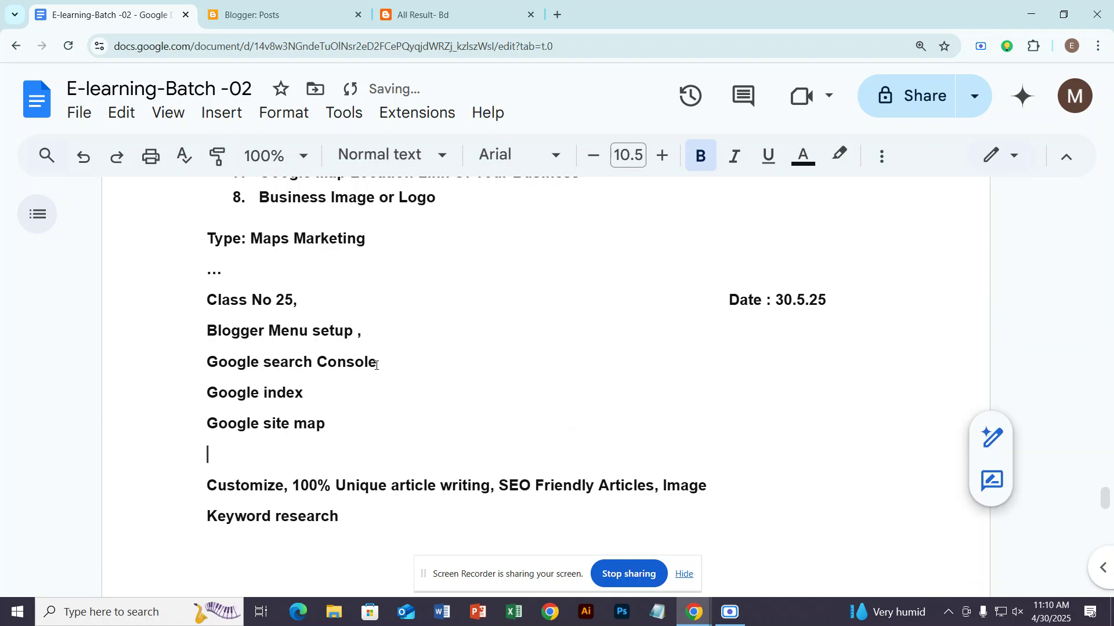
Add the line "Ad a Property" below "Google site map", accepting the suggested spelling of "Property".
{"action": "type", "text": "A"}
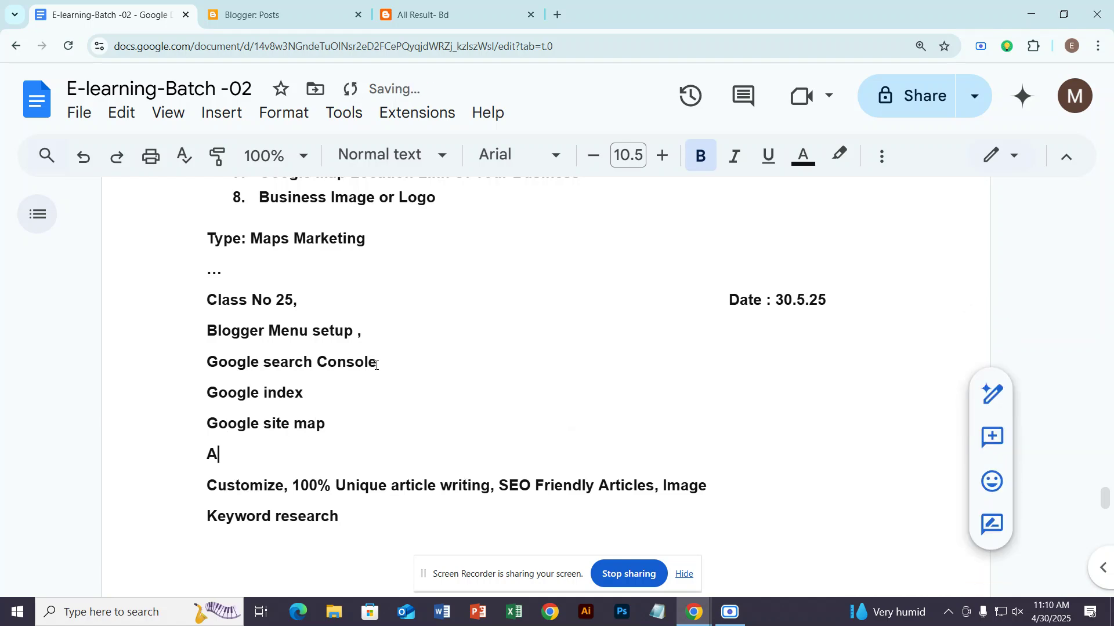
{"action": "type", "text": "d a Proporty"}
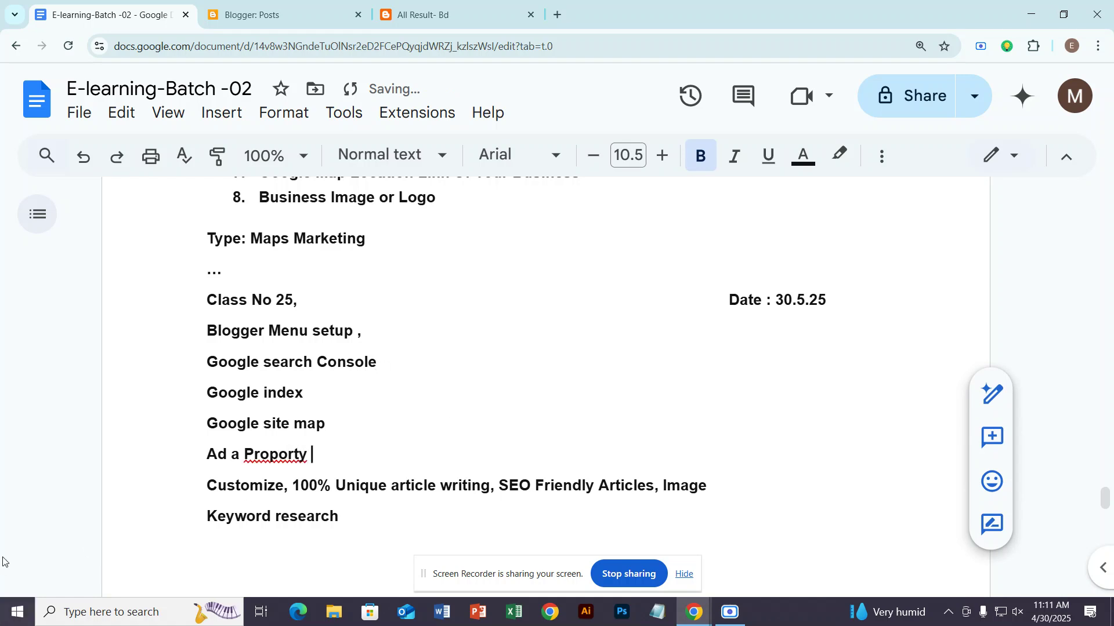
{"action": "left_click", "coordinate": [281, 455]}
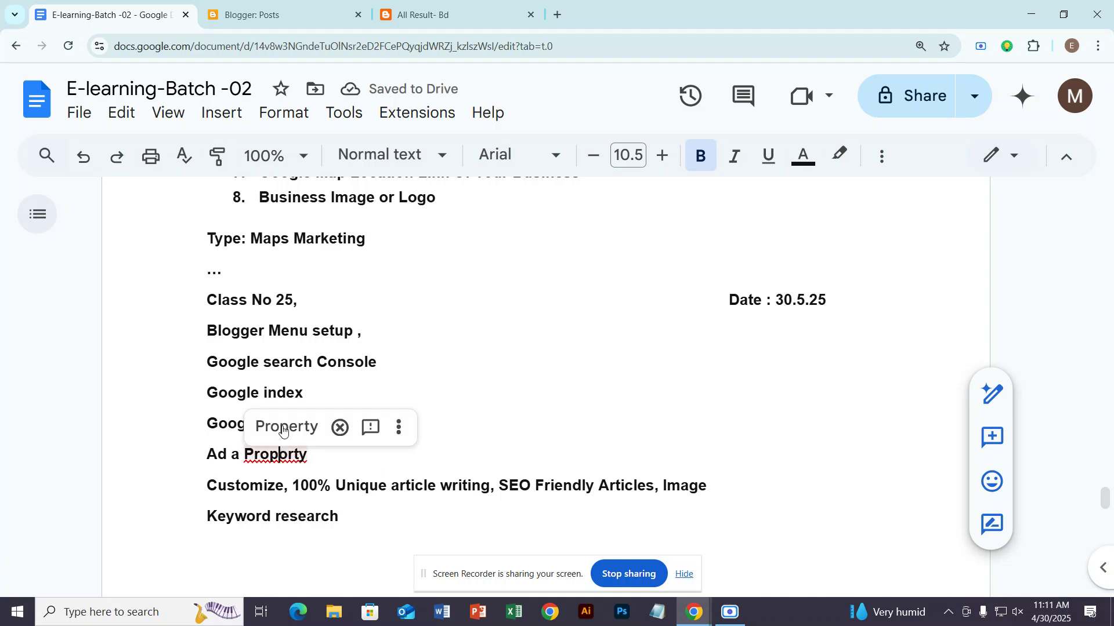
{"action": "left_click", "coordinate": [289, 426]}
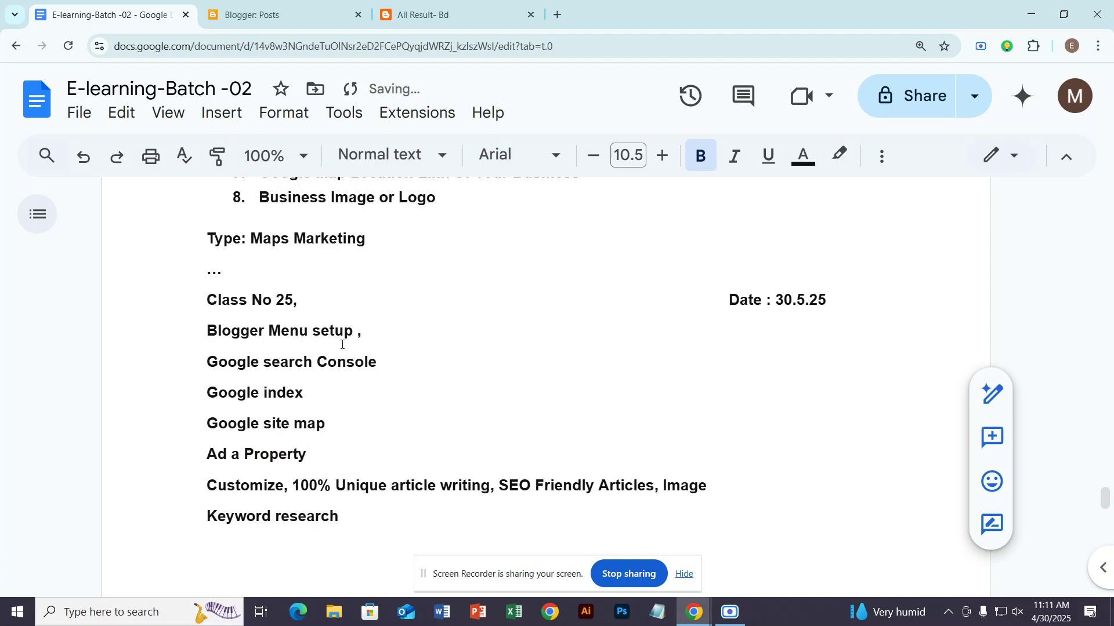
Go through the Class No 25 topics one by one, from "Blogger Menu setup ," down to "Keyword research".
{"action": "left_click", "coordinate": [363, 337]}
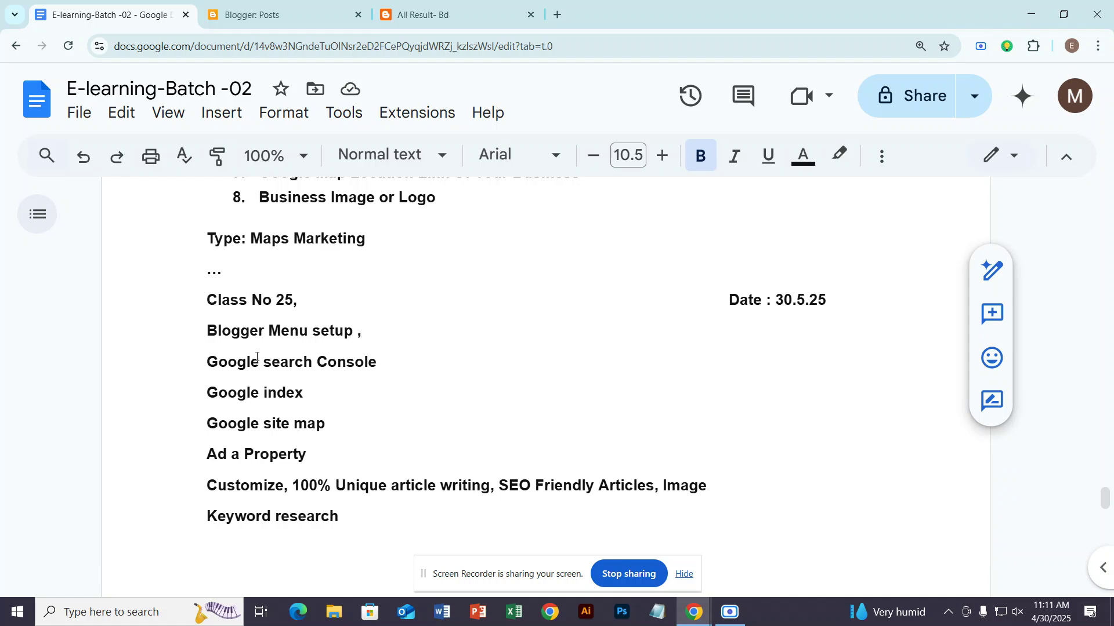
{"action": "left_click_drag", "start_coordinate": [207, 333], "coordinate": [370, 335]}
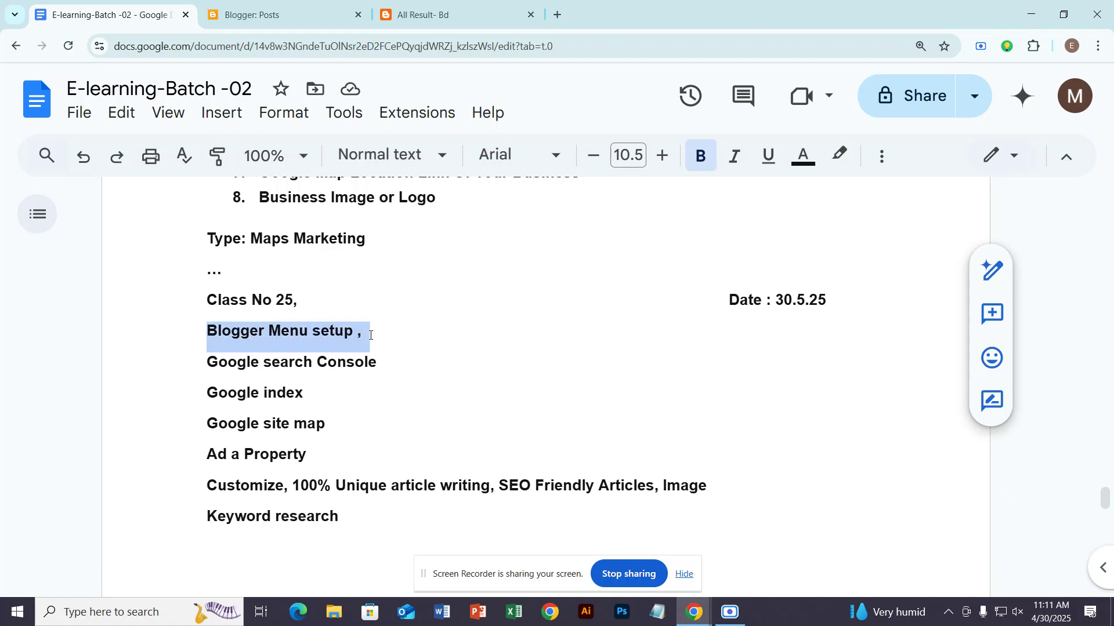
{"action": "left_click", "coordinate": [370, 335]}
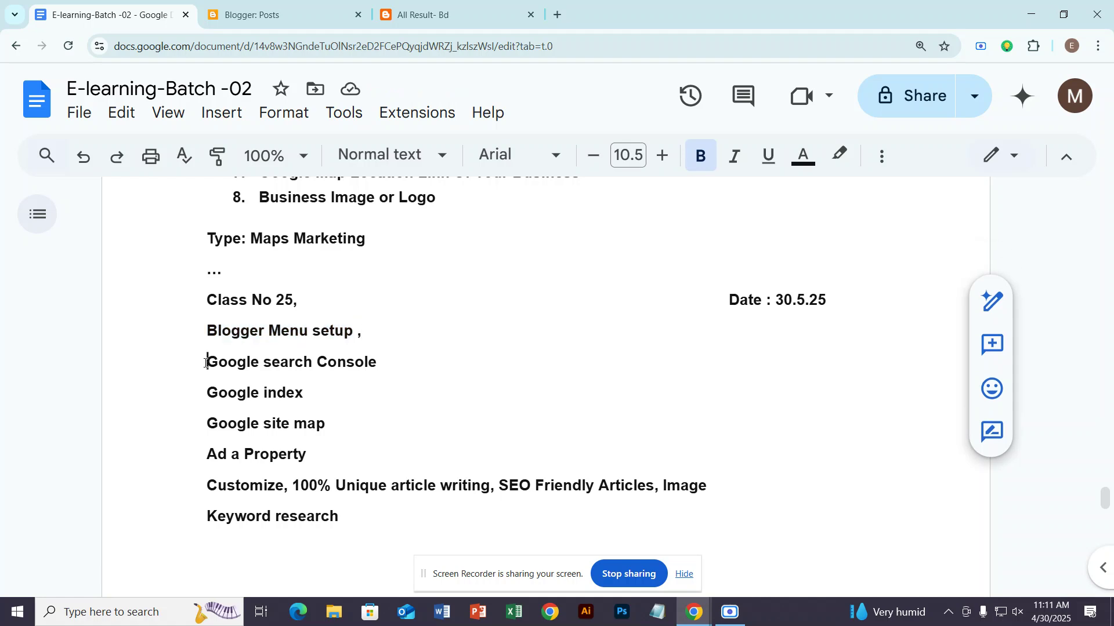
{"action": "left_click_drag", "start_coordinate": [207, 362], "coordinate": [385, 363]}
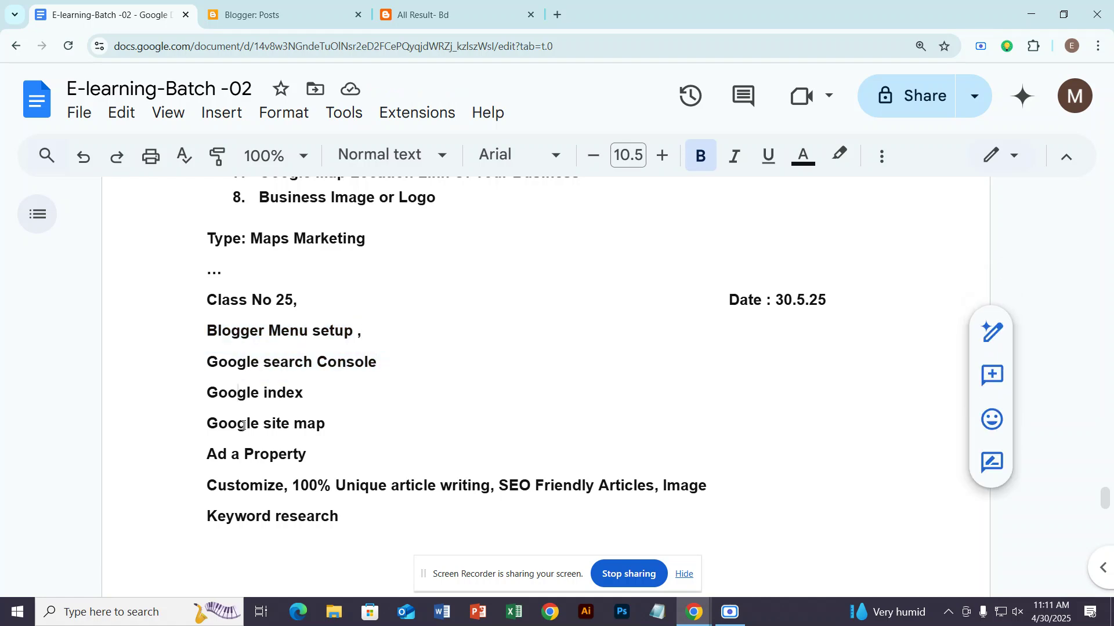
{"action": "left_click_drag", "start_coordinate": [204, 424], "coordinate": [362, 440]}
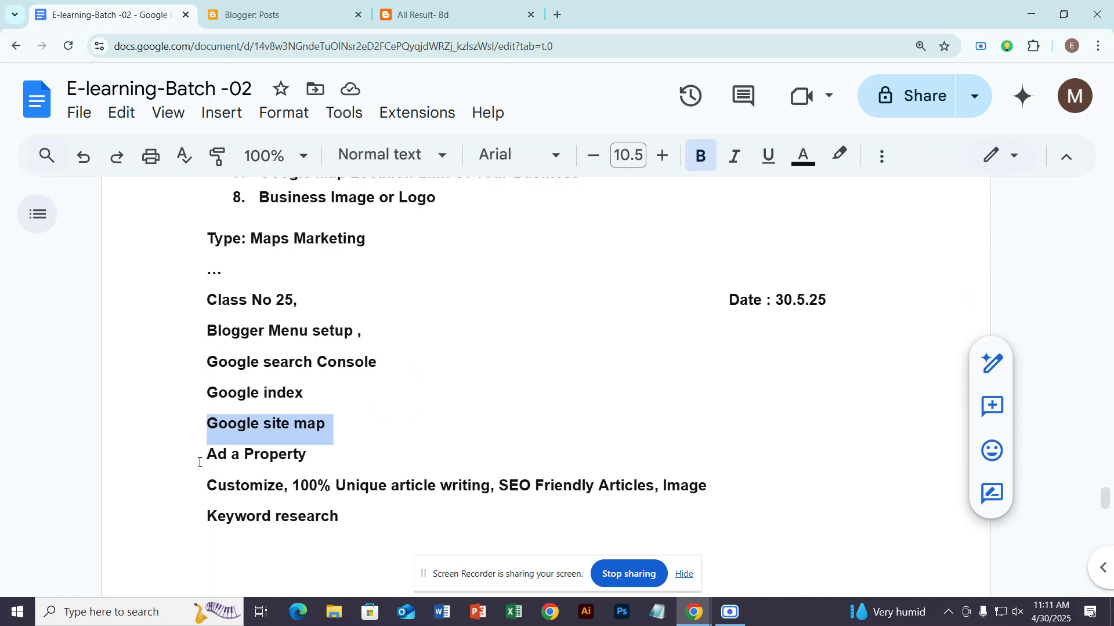
{"action": "left_click_drag", "start_coordinate": [203, 456], "coordinate": [367, 456]}
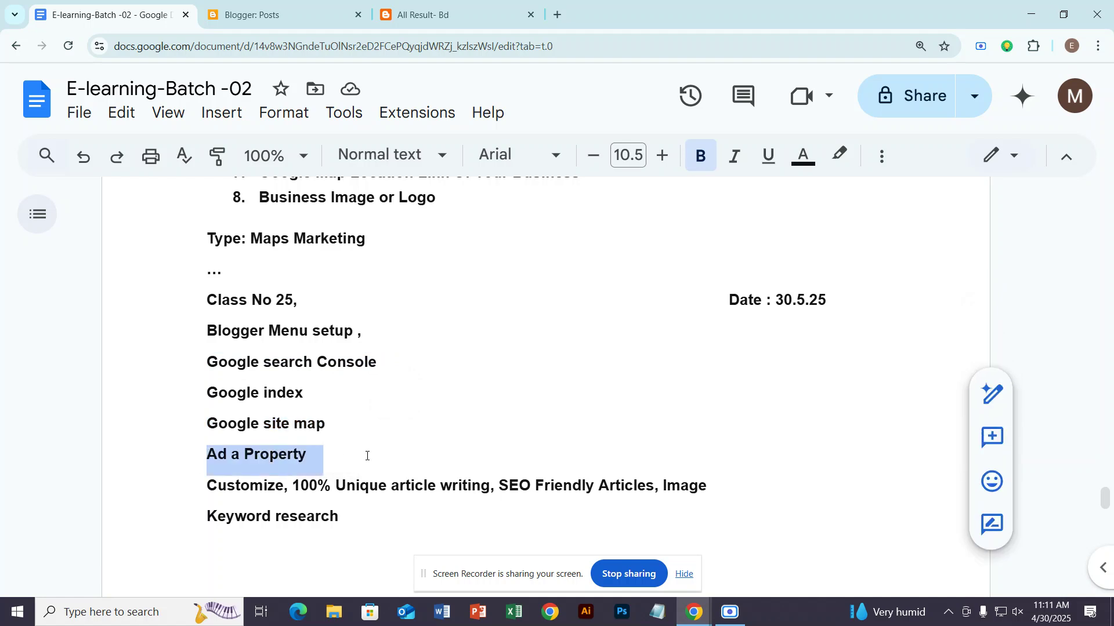
{"action": "left_click", "coordinate": [253, 492]}
{"action": "left_click", "coordinate": [356, 527]}
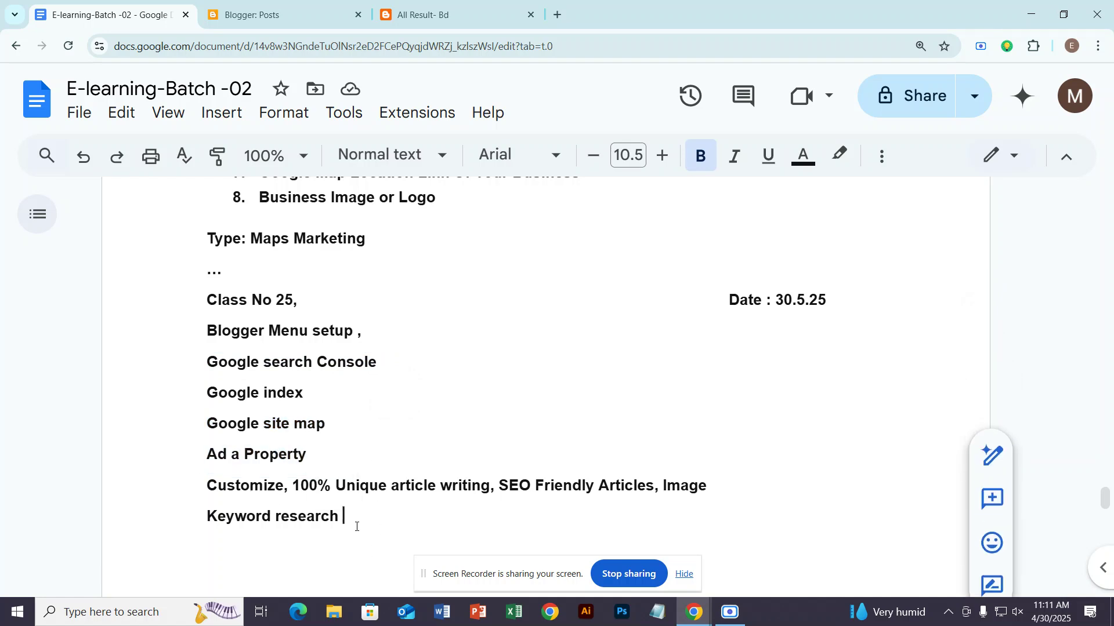
{"action": "left_click_drag", "start_coordinate": [360, 490], "coordinate": [202, 334]}
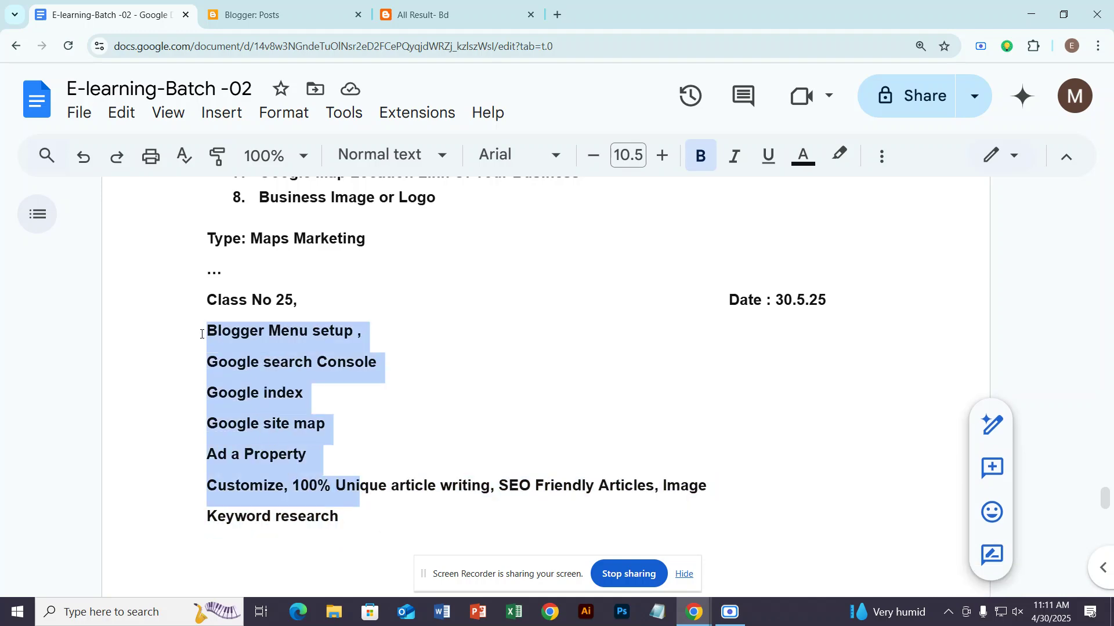
{"action": "scroll", "coordinate": [202, 334], "scroll_direction": "down", "scroll_amount": 1}
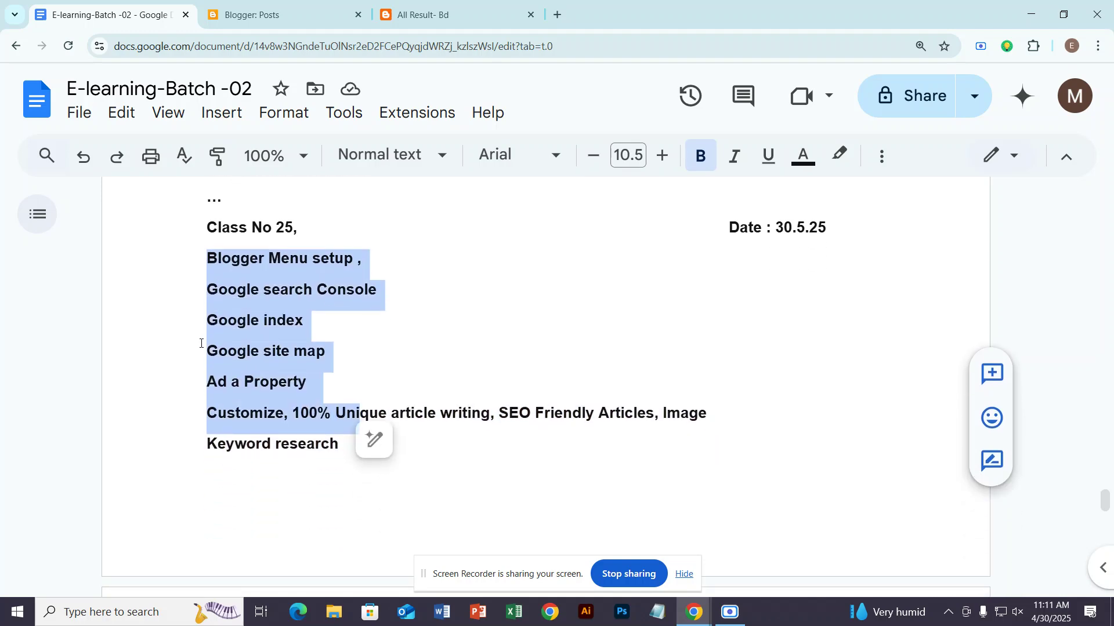
{"action": "left_click", "coordinate": [283, 442]}
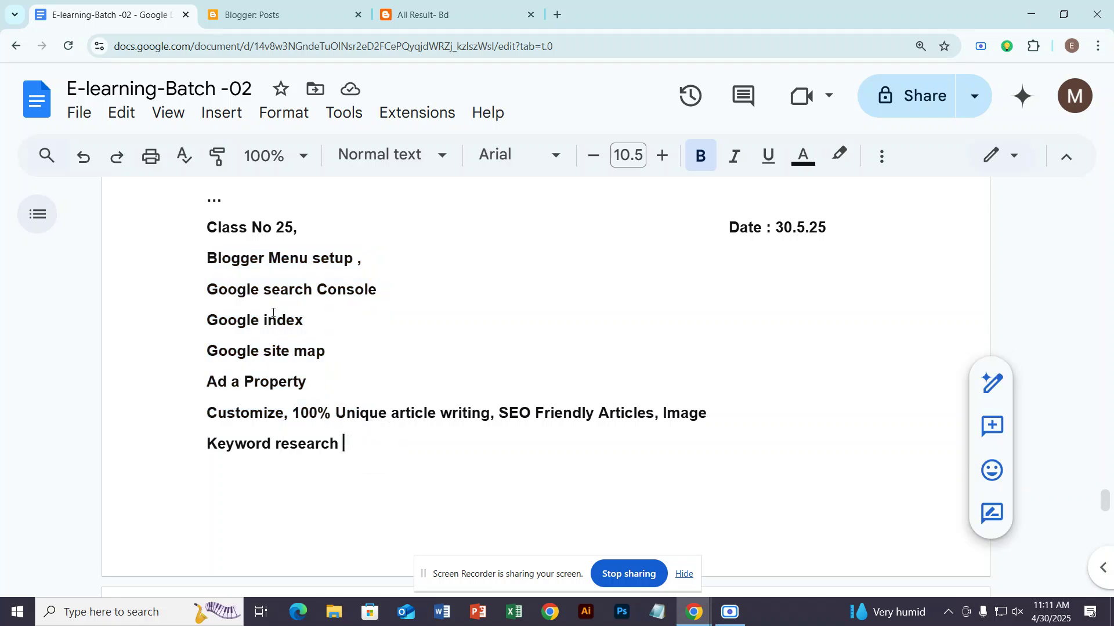
{"action": "left_click", "coordinate": [432, 365]}
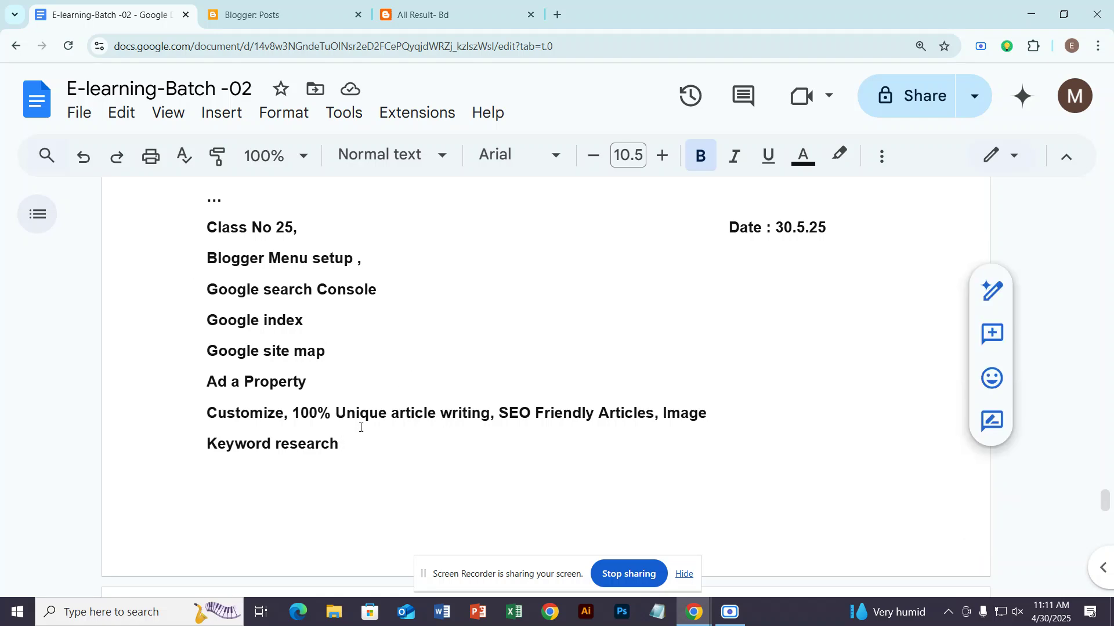
{"action": "left_click", "coordinate": [348, 445]}
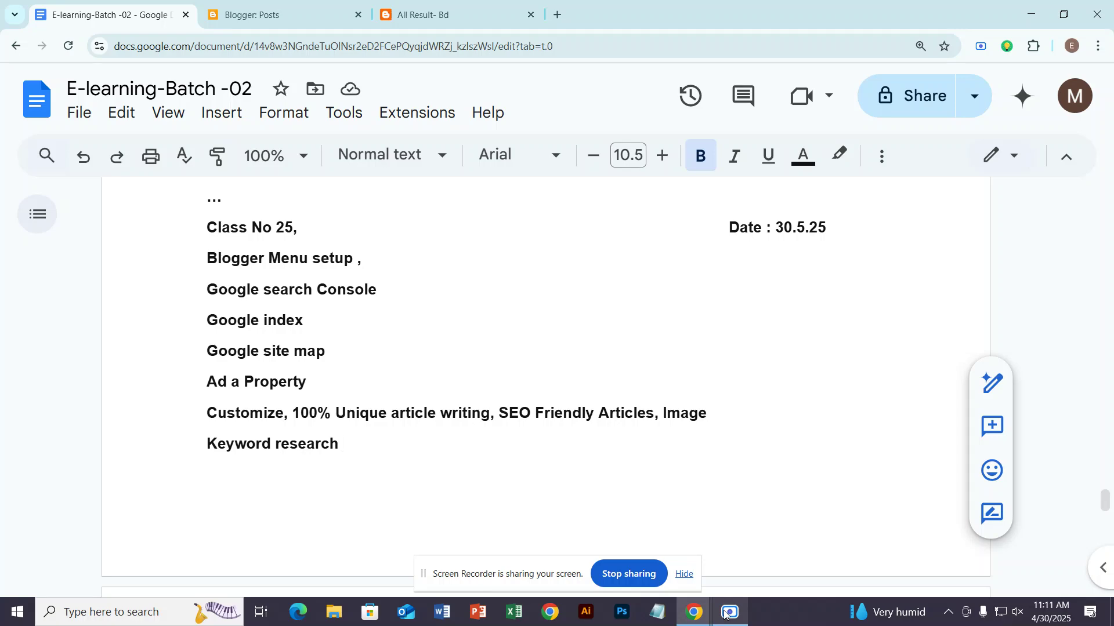
{"action": "mouse_move", "coordinate": [725, 614]}
{"action": "left_click", "coordinate": [706, 507]}
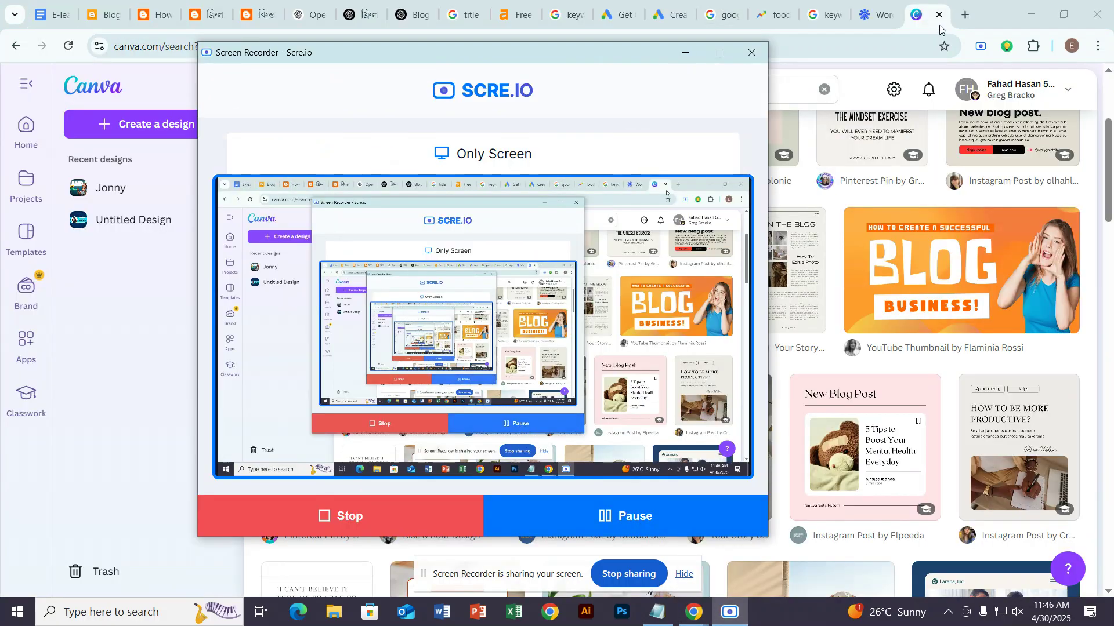
{"action": "left_click", "coordinate": [686, 47]}
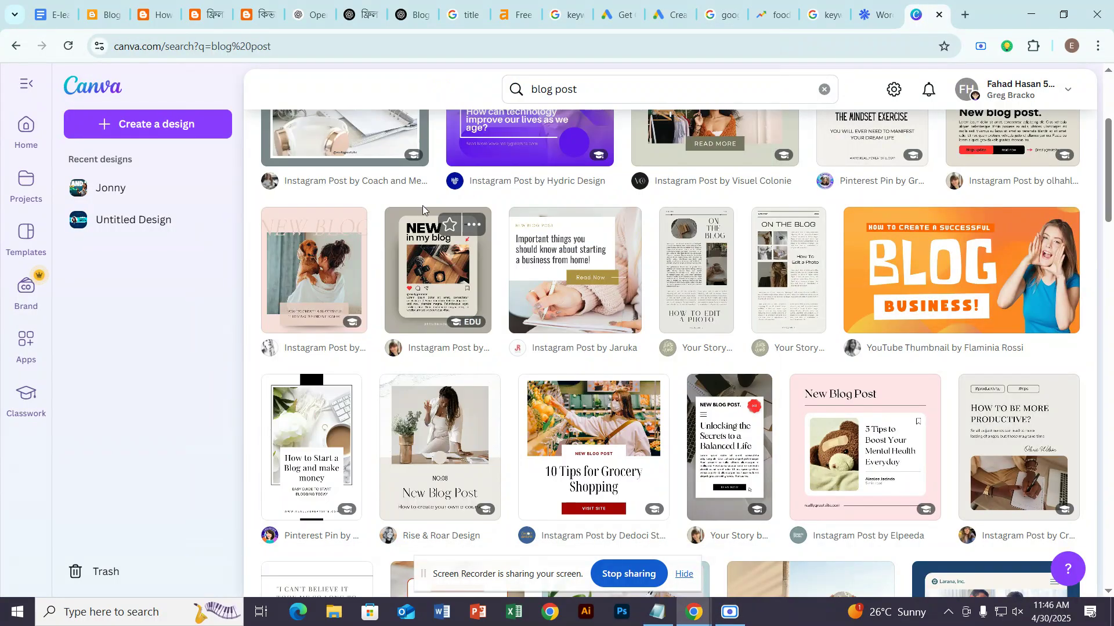
Browse the Canva "blog post" templates and open the "Simple Self-Care Blog Post Banner" template for customizing.
{"action": "scroll", "coordinate": [422, 205], "scroll_direction": "up", "scroll_amount": 5}
{"action": "left_click", "coordinate": [595, 90]}
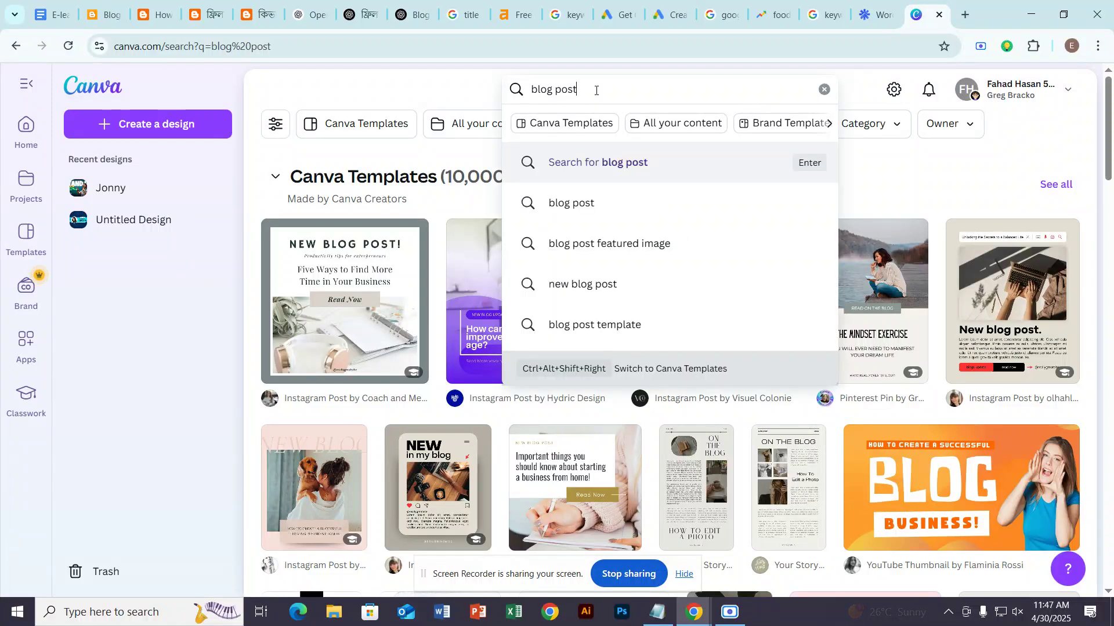
{"action": "key", "text": "Escape"}
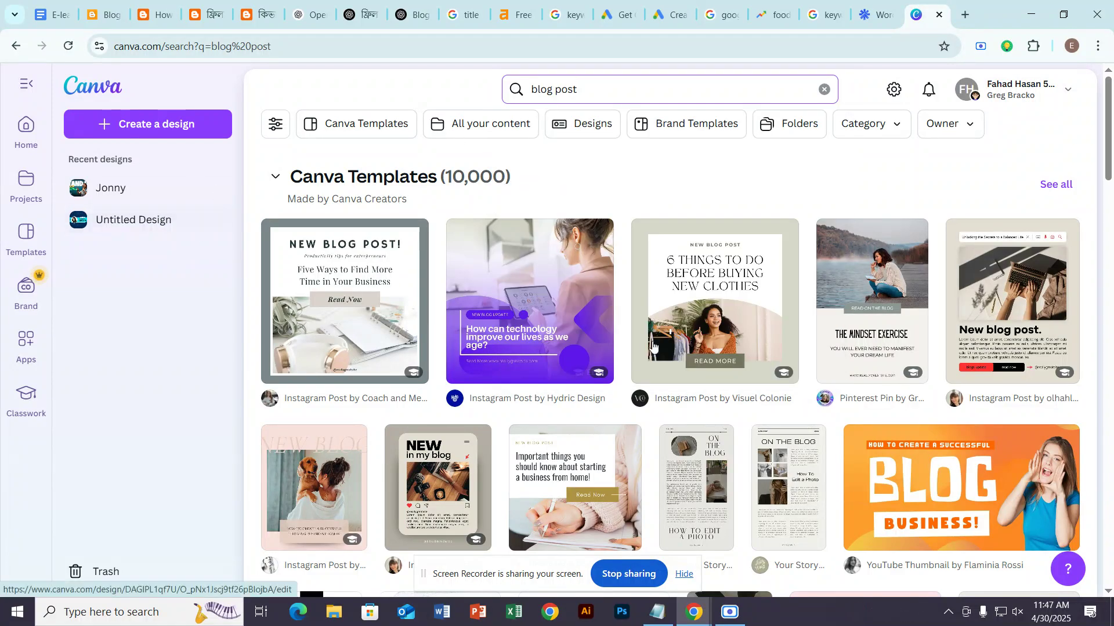
{"action": "scroll", "coordinate": [547, 365], "scroll_direction": "down", "scroll_amount": 10}
{"action": "scroll", "coordinate": [546, 365], "scroll_direction": "down", "scroll_amount": 3}
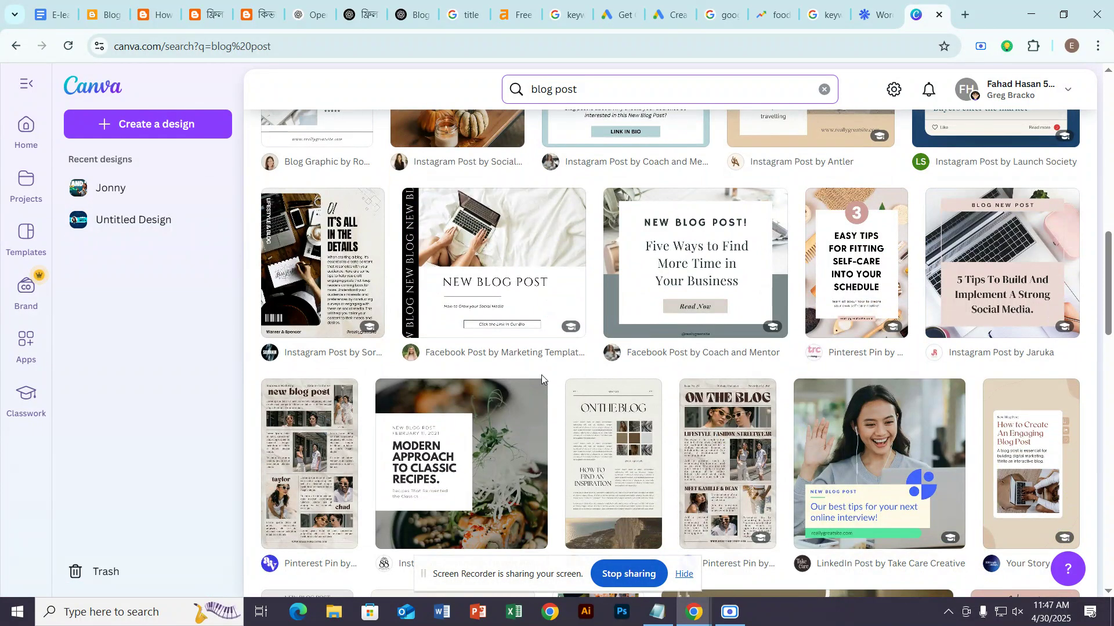
{"action": "scroll", "coordinate": [689, 318], "scroll_direction": "down", "scroll_amount": 5}
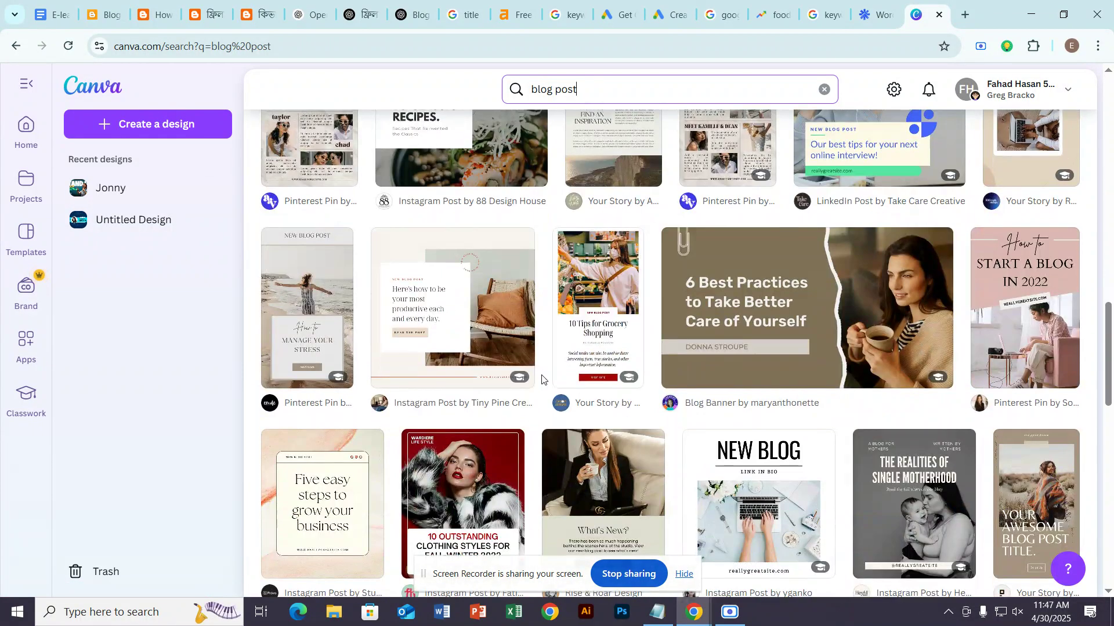
{"action": "left_click", "coordinate": [691, 316]}
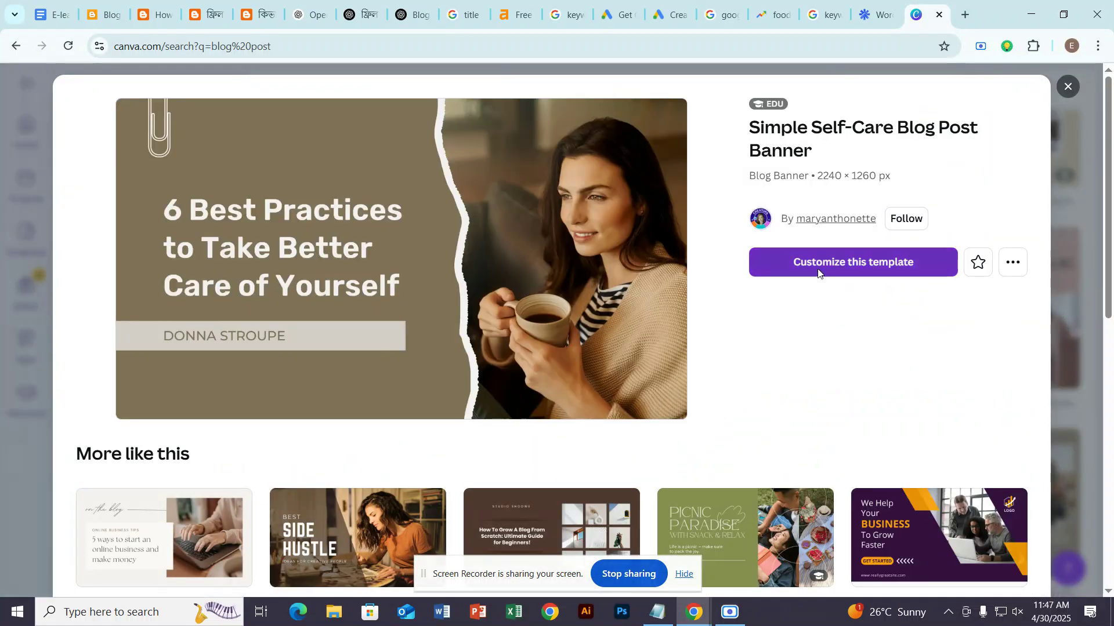
{"action": "left_click", "coordinate": [856, 267]}
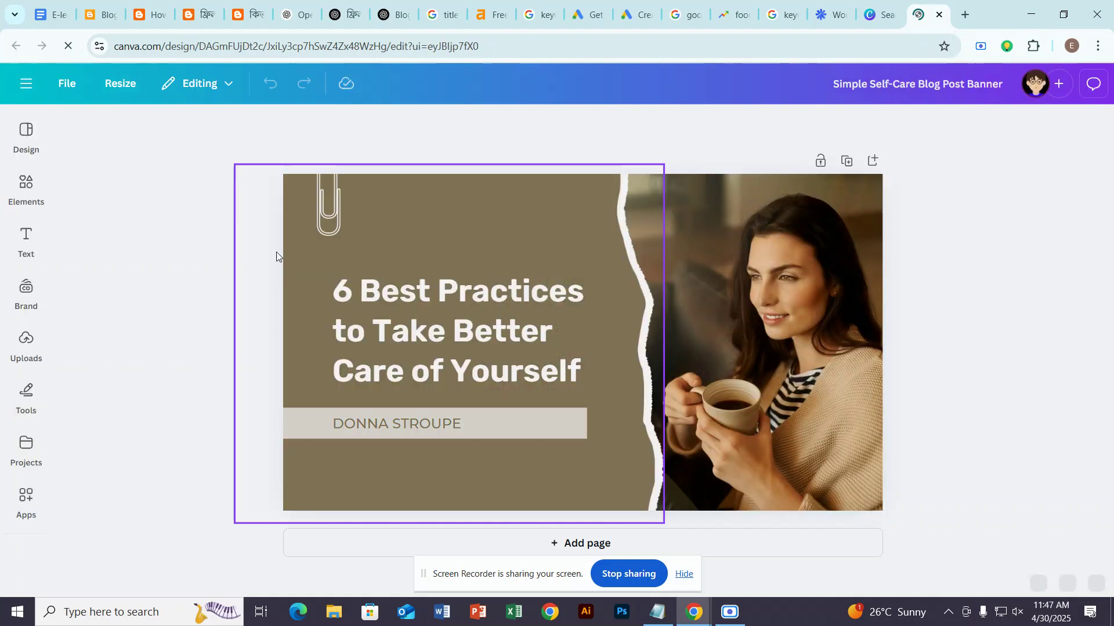
Search the Blog Banner templates for "freelancing" and apply the black "Work From Home" laptop template to the page.
{"action": "left_click", "coordinate": [26, 145]}
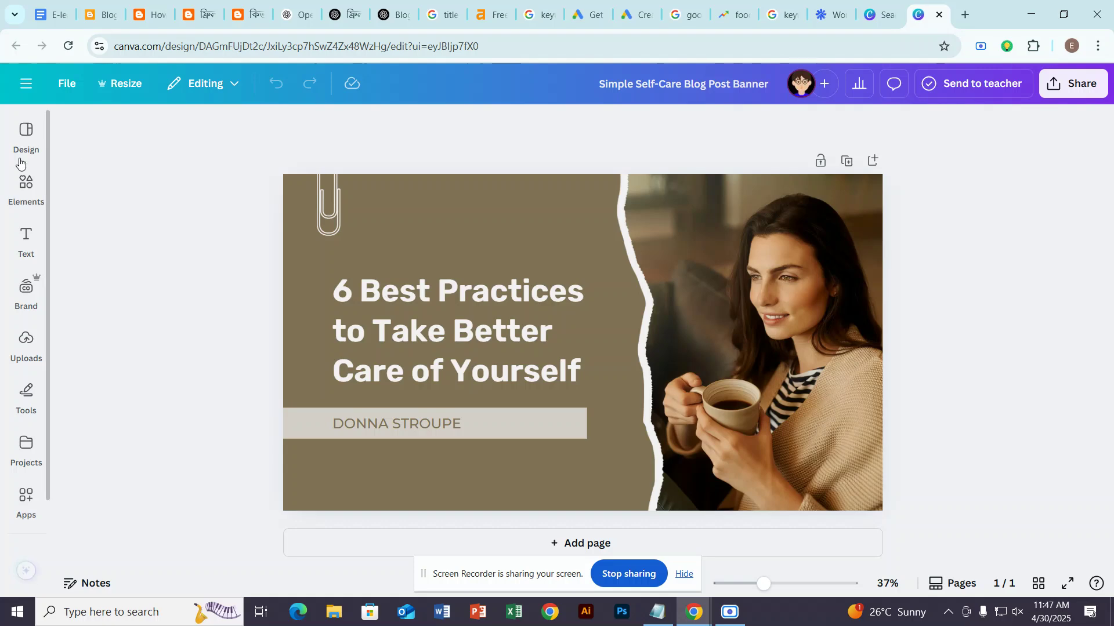
{"action": "left_click", "coordinate": [26, 135]}
{"action": "left_click", "coordinate": [122, 138]}
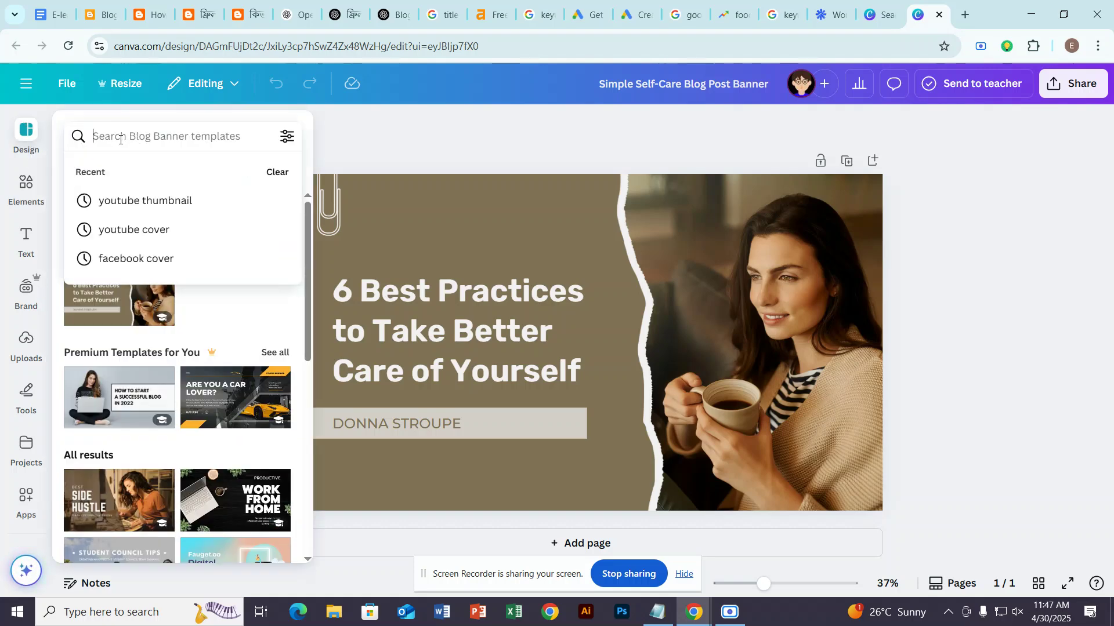
{"action": "left_click", "coordinate": [154, 134]}
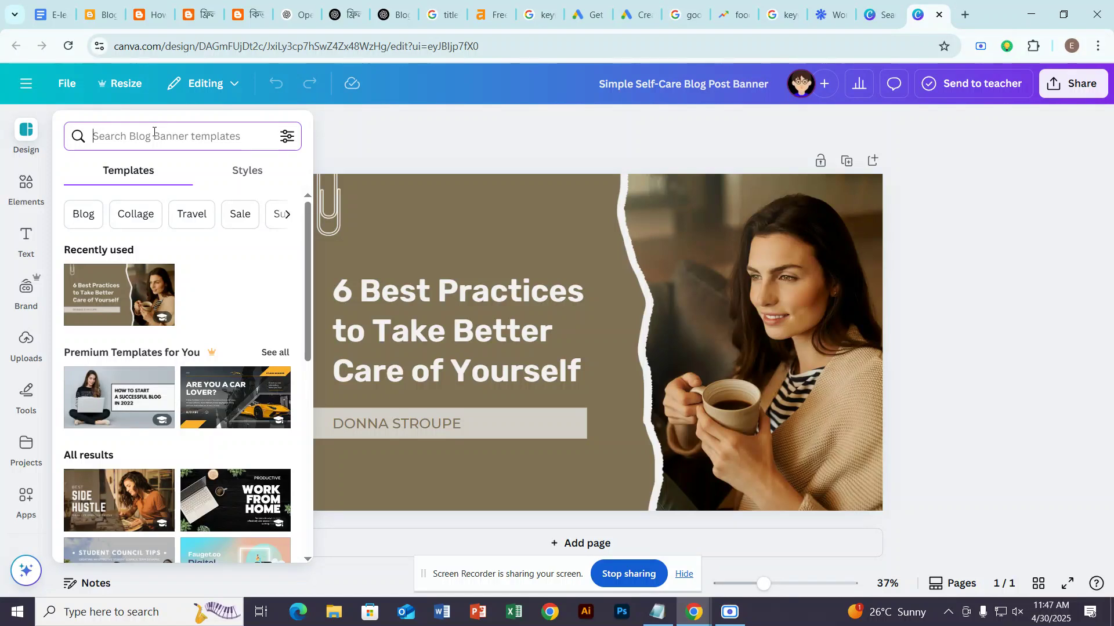
{"action": "type", "text": "free"}
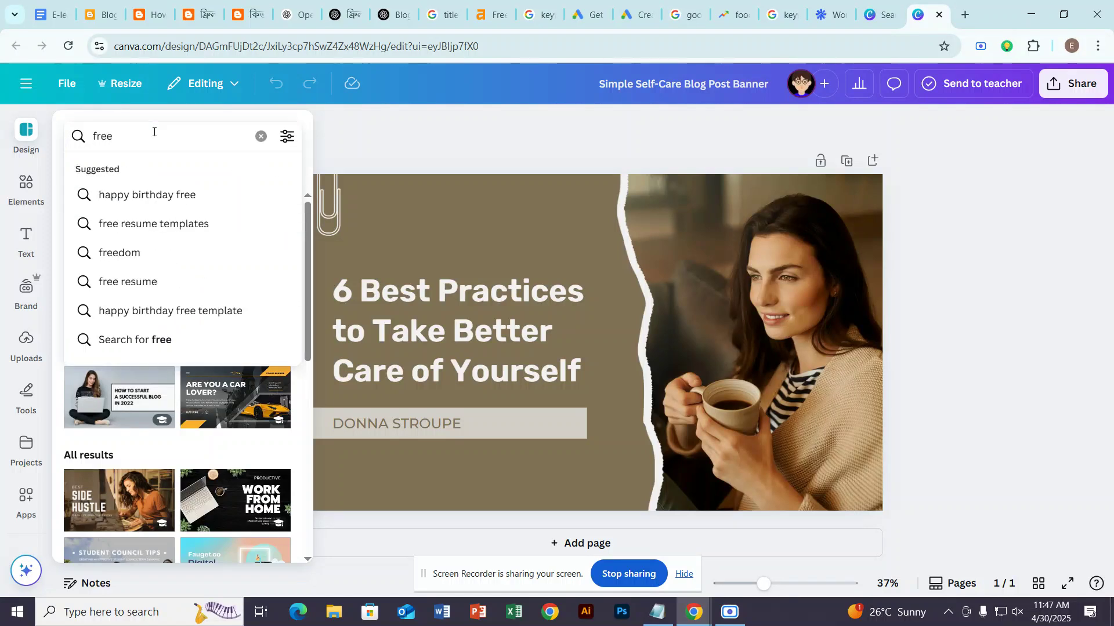
{"action": "type", "text": "lancing"}
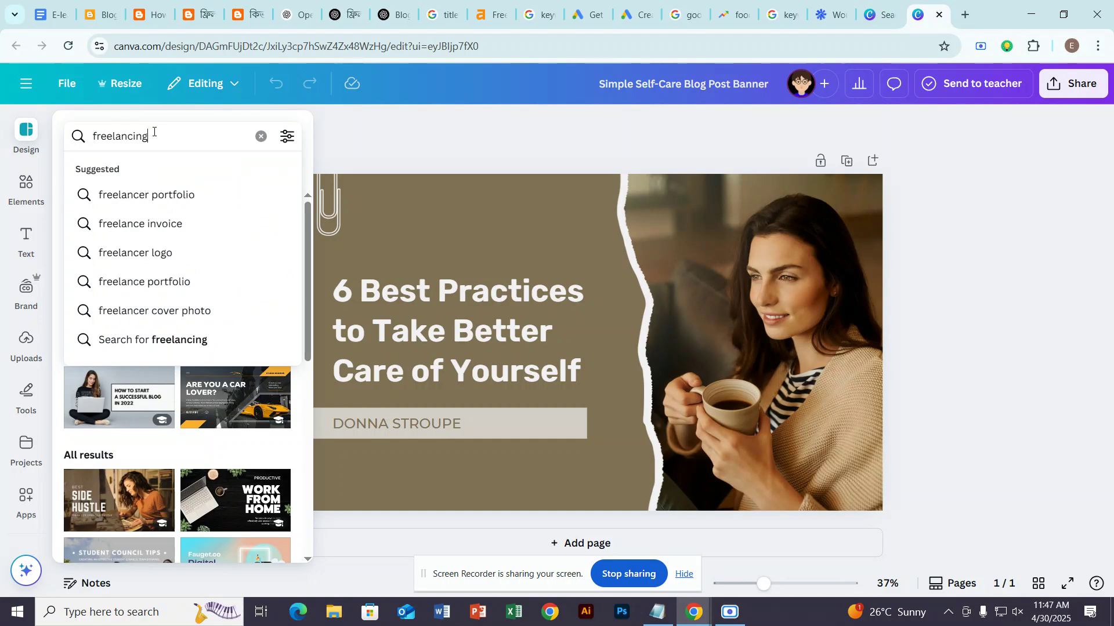
{"action": "key", "text": "Return"}
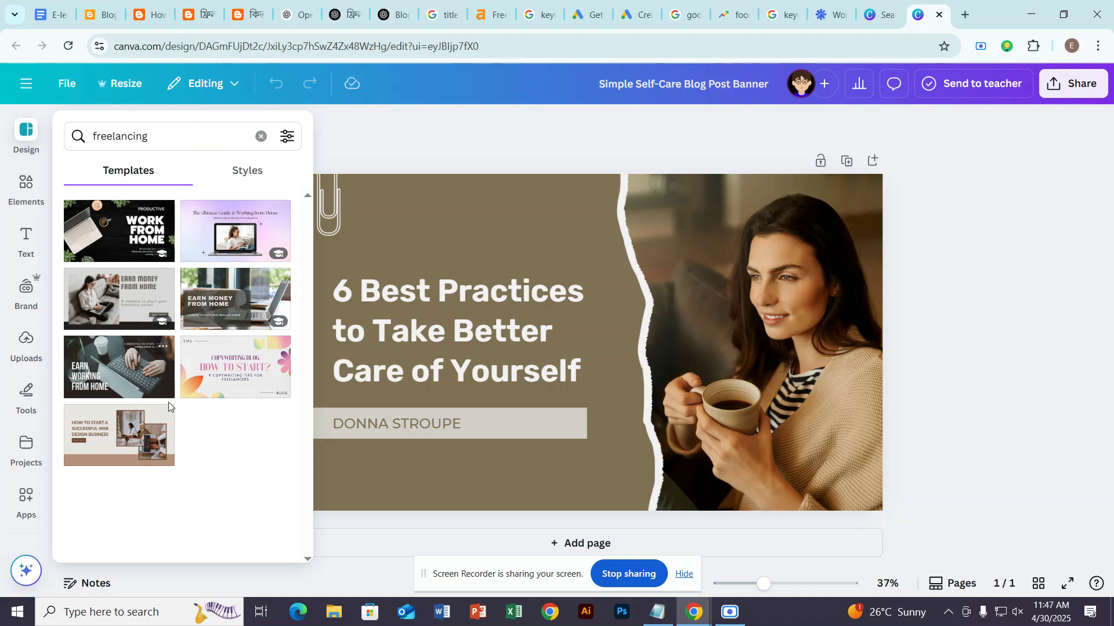
{"action": "left_click", "coordinate": [141, 242]}
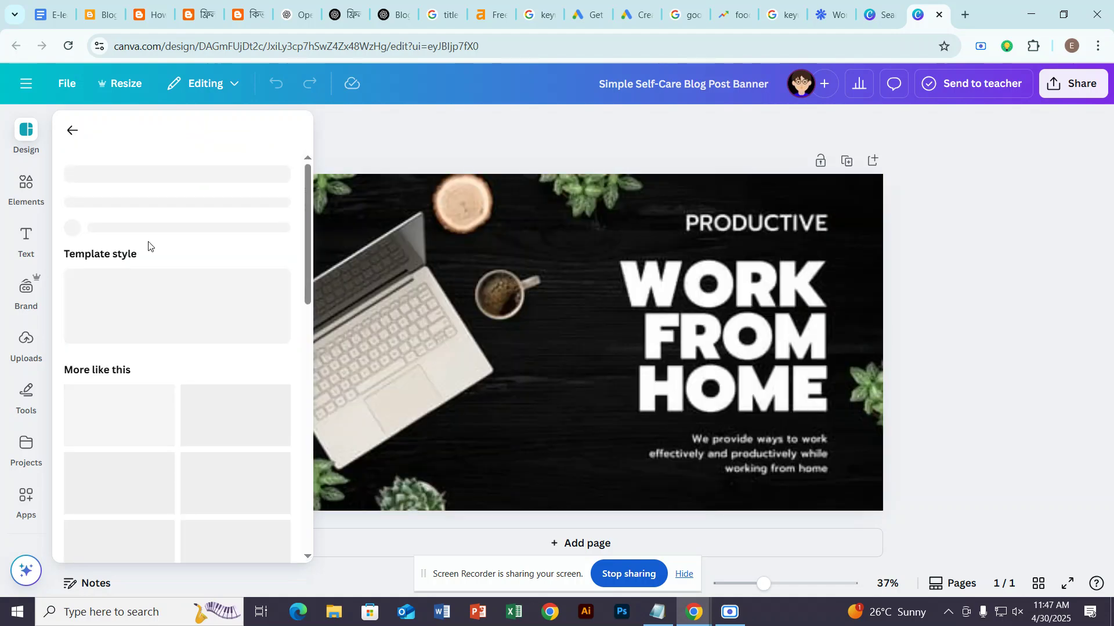
{"action": "left_click", "coordinate": [1056, 360]}
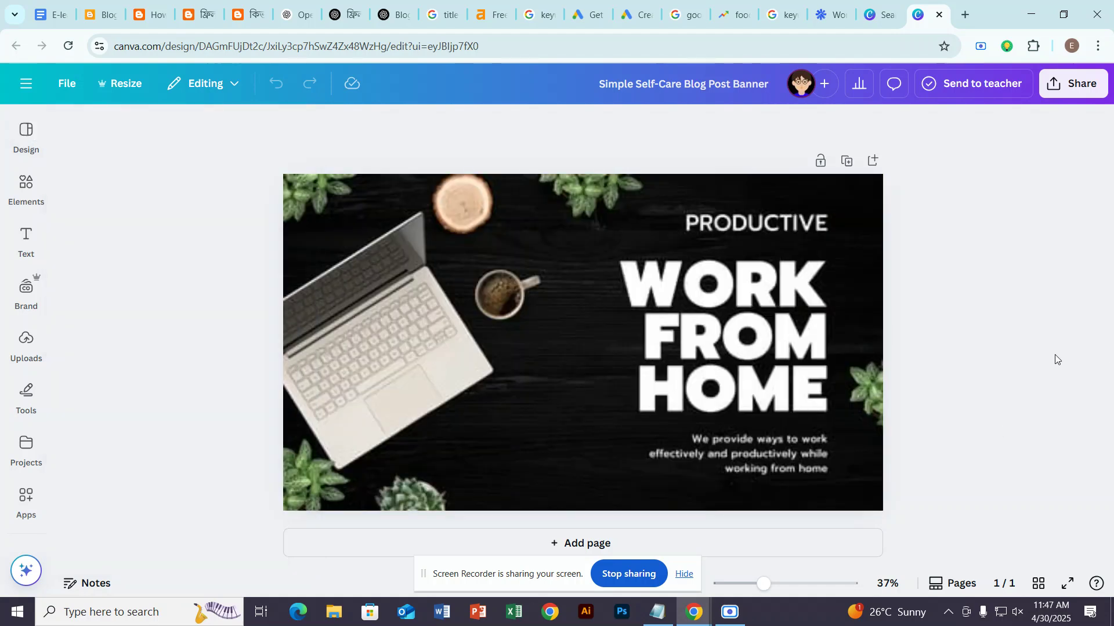
Clear the text "PRODUCTIVE" from the small heading above "WORK FROM HOME" on the banner.
{"action": "left_click", "coordinate": [798, 344]}
{"action": "left_click", "coordinate": [747, 228]}
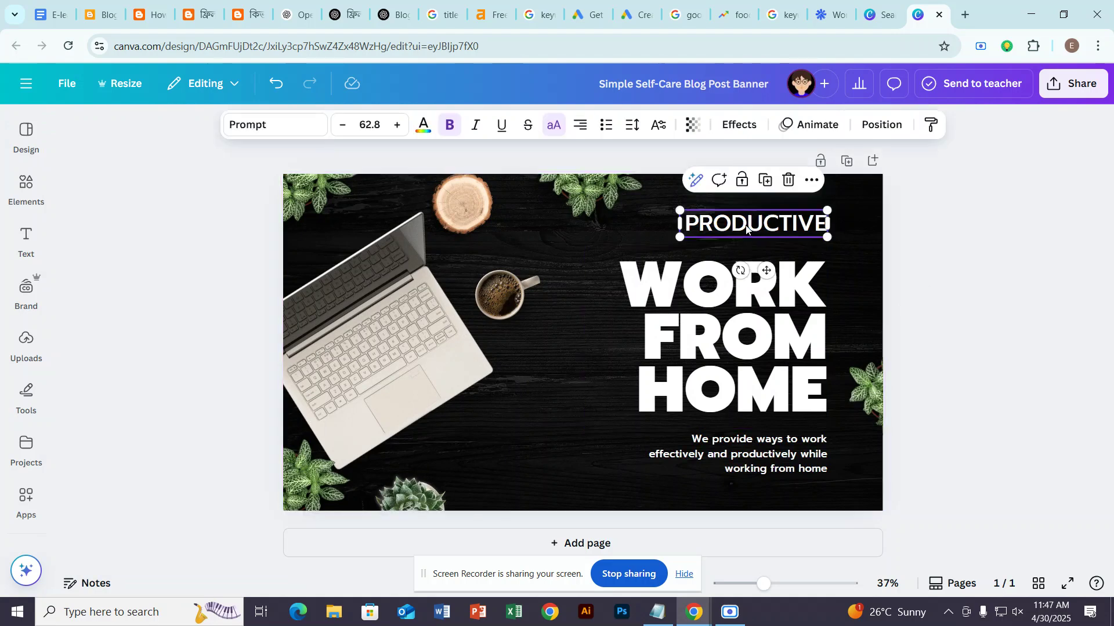
{"action": "double_click", "coordinate": [746, 227]}
{"action": "key", "text": "BackSpace"}
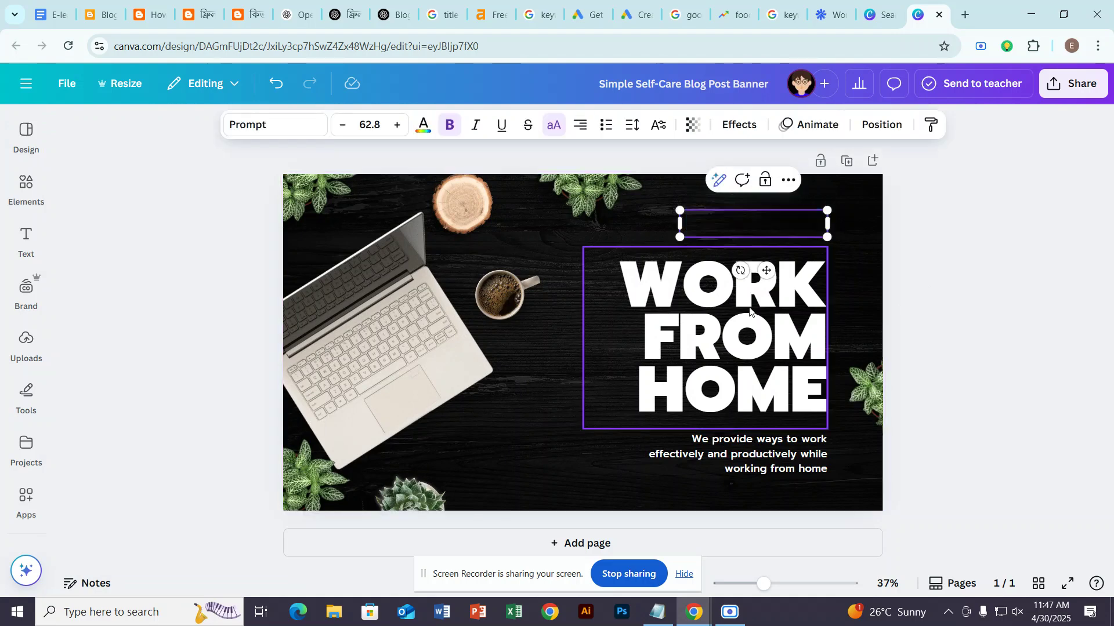
Replace the banner's "WORK FROM HOME" heading with "ফ্রিল্যান্সিং করে আয় করার সহজ উপায়:" copied from the blog article's title.
{"action": "left_click", "coordinate": [194, 14]}
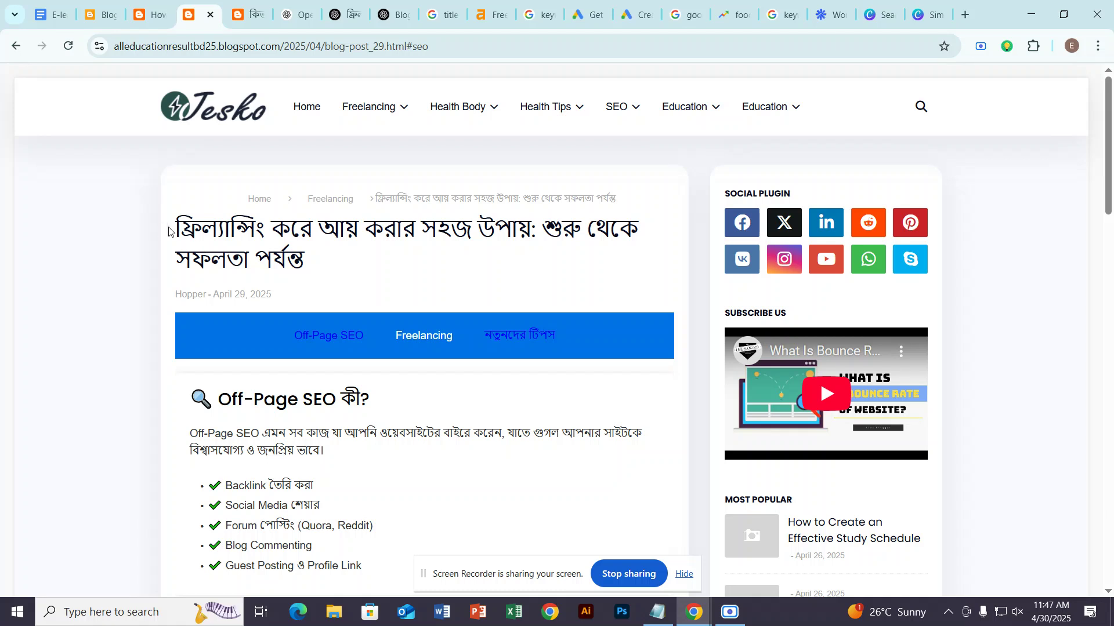
{"action": "left_click_drag", "start_coordinate": [172, 232], "coordinate": [532, 230]}
{"action": "key", "text": "ctrl+c"}
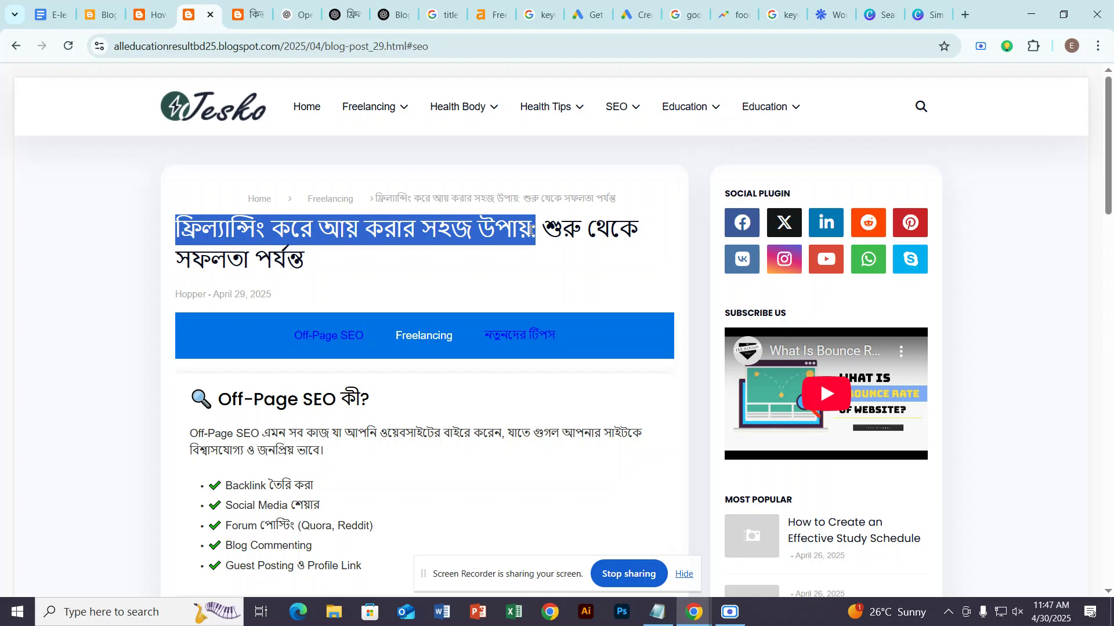
{"action": "left_click", "coordinate": [251, 14]}
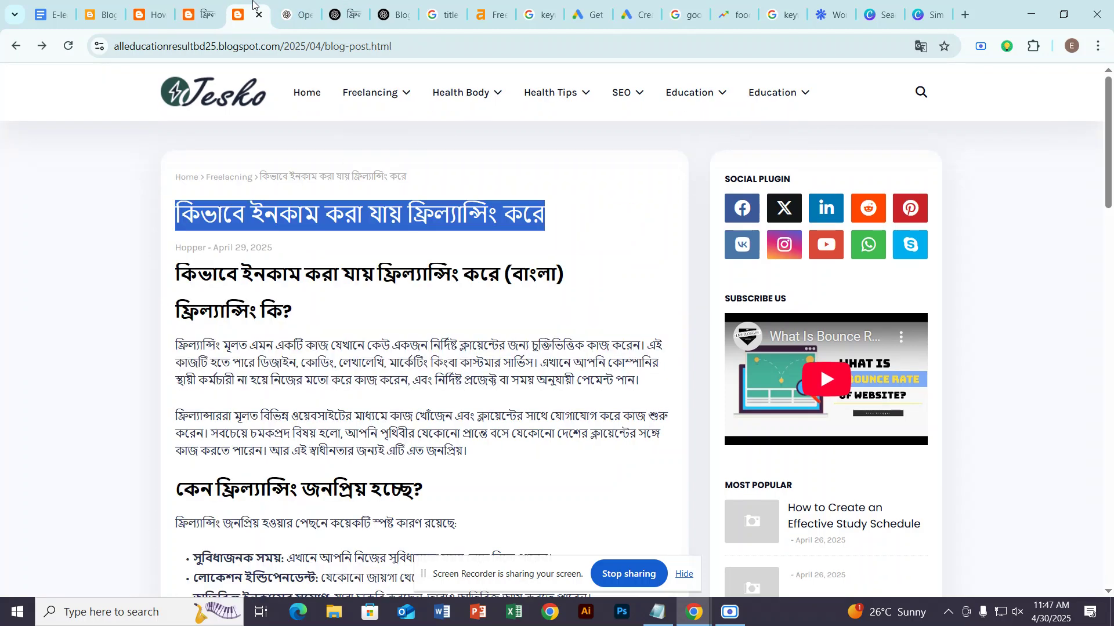
{"action": "left_click", "coordinate": [909, 8]}
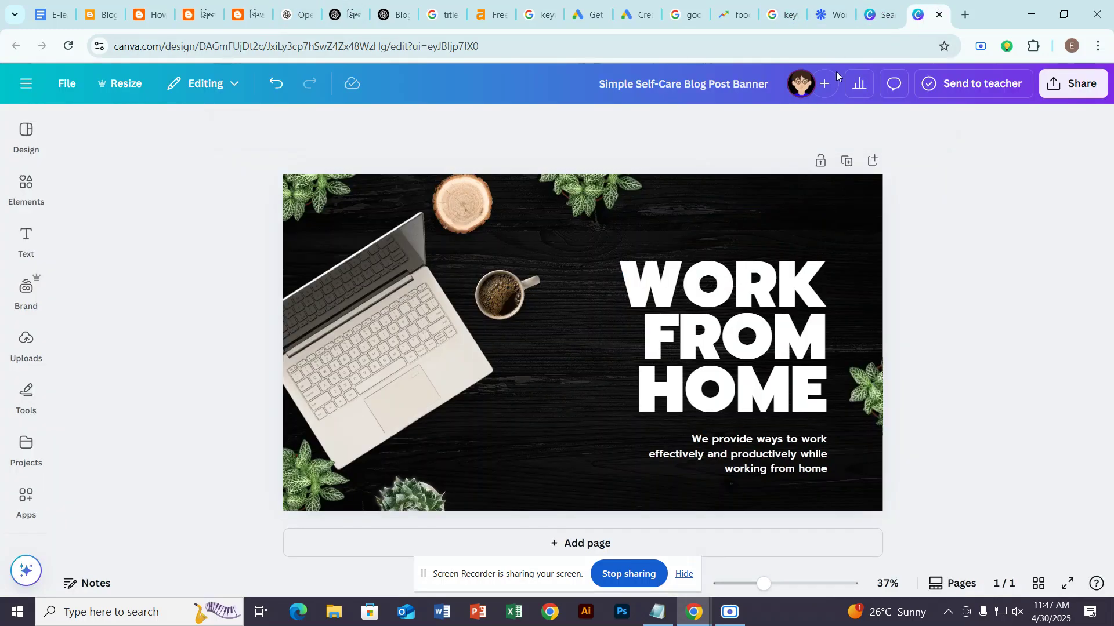
{"action": "left_click", "coordinate": [736, 334]}
{"action": "double_click", "coordinate": [731, 320]}
{"action": "key", "text": "ctrl+v"}
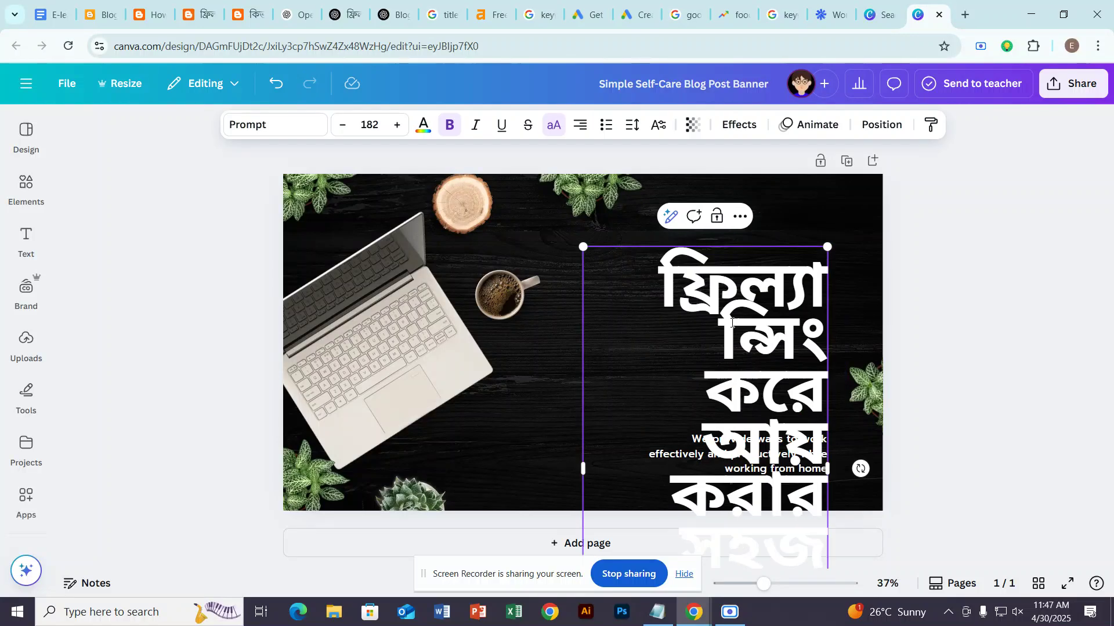
Scale the Bengali heading down to font size 83.6 and widen its text box so the text wraps onto two lines.
{"action": "left_click_drag", "start_coordinate": [694, 371], "coordinate": [522, 297]}
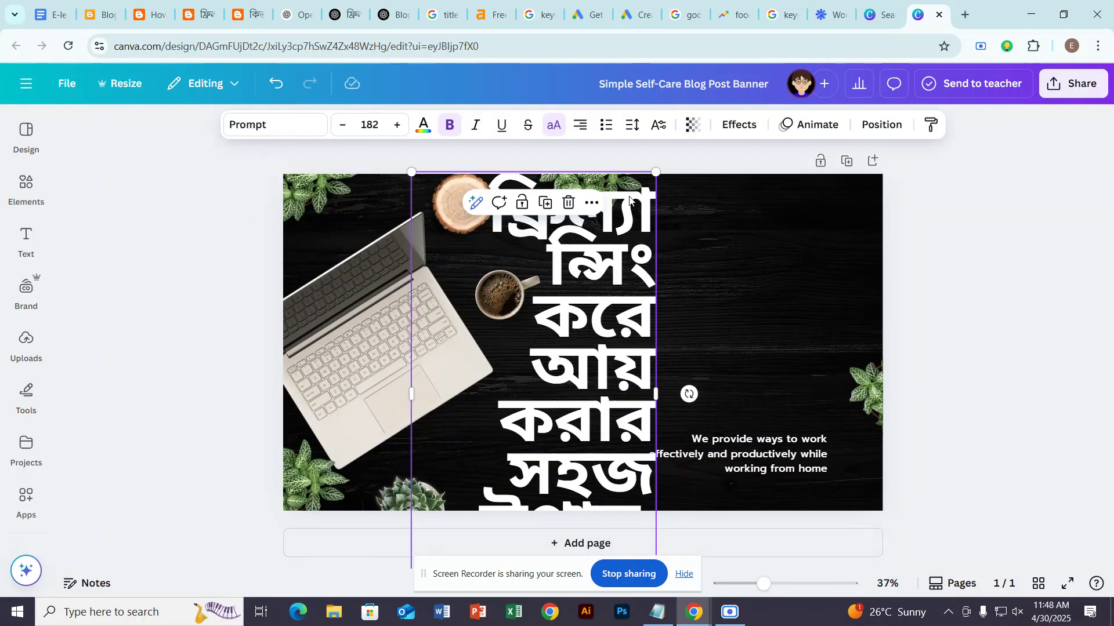
{"action": "left_click_drag", "start_coordinate": [411, 173], "coordinate": [506, 344]}
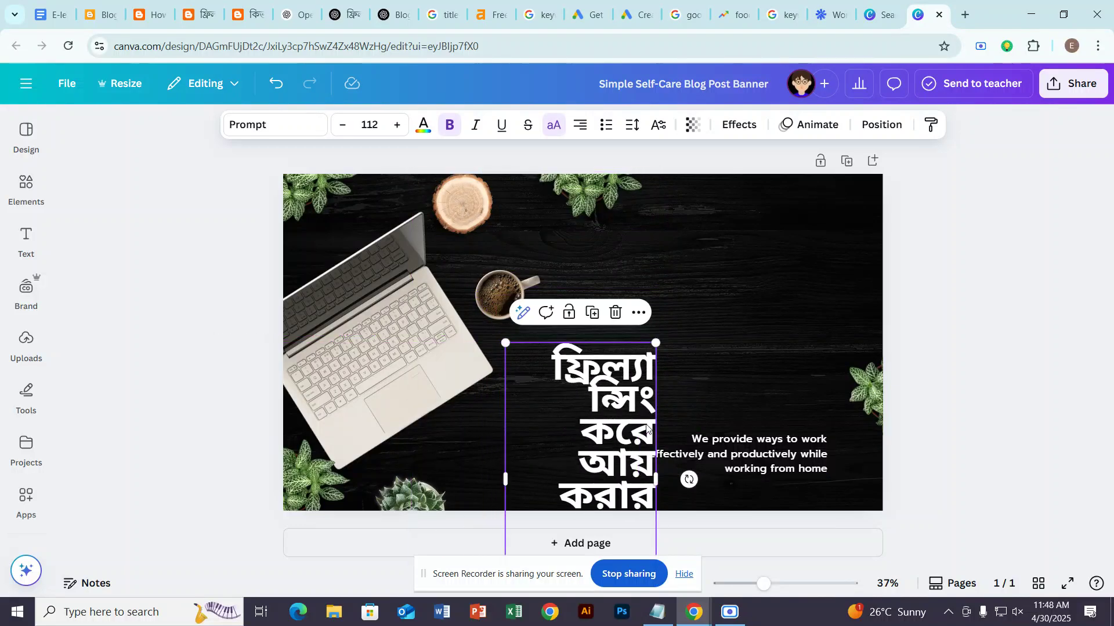
{"action": "left_click_drag", "start_coordinate": [647, 428], "coordinate": [780, 253]}
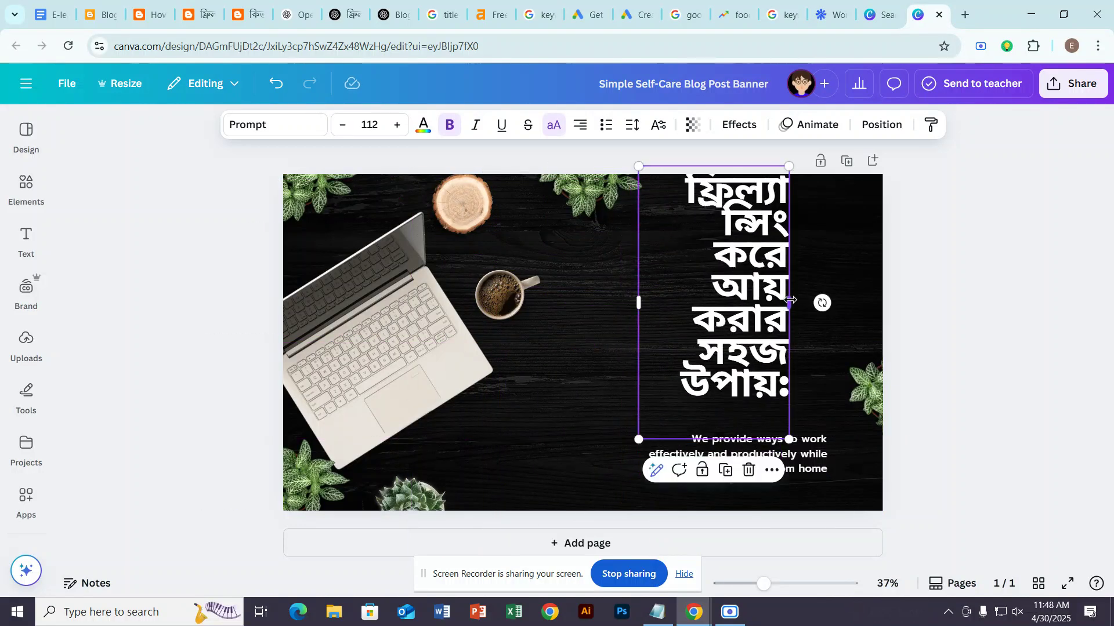
{"action": "left_click_drag", "start_coordinate": [791, 300], "coordinate": [898, 276]}
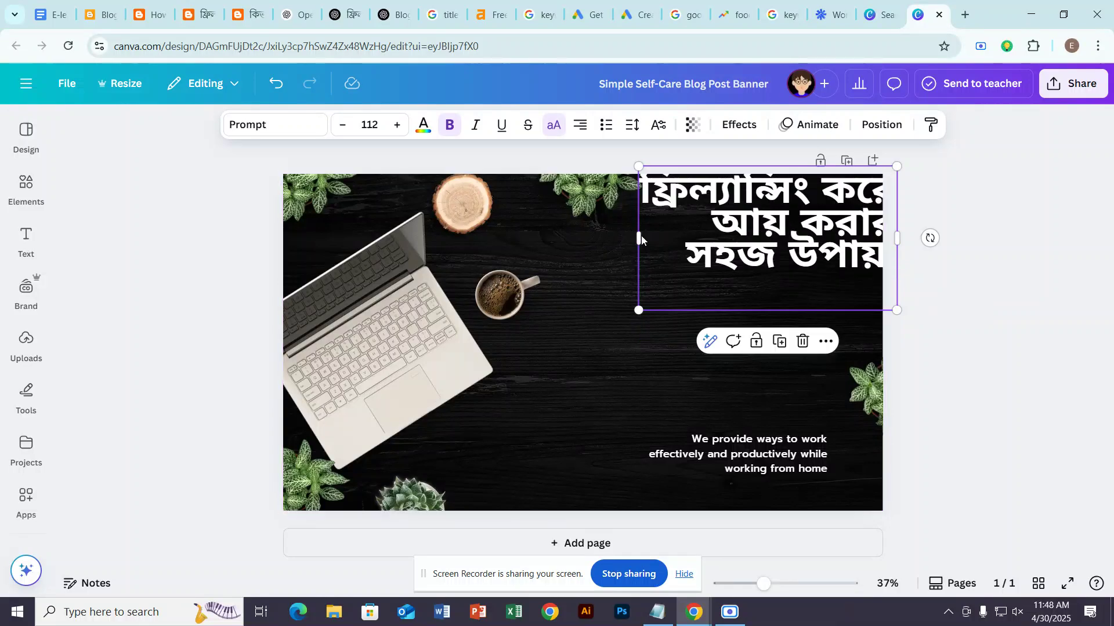
{"action": "left_click_drag", "start_coordinate": [638, 236], "coordinate": [311, 279]}
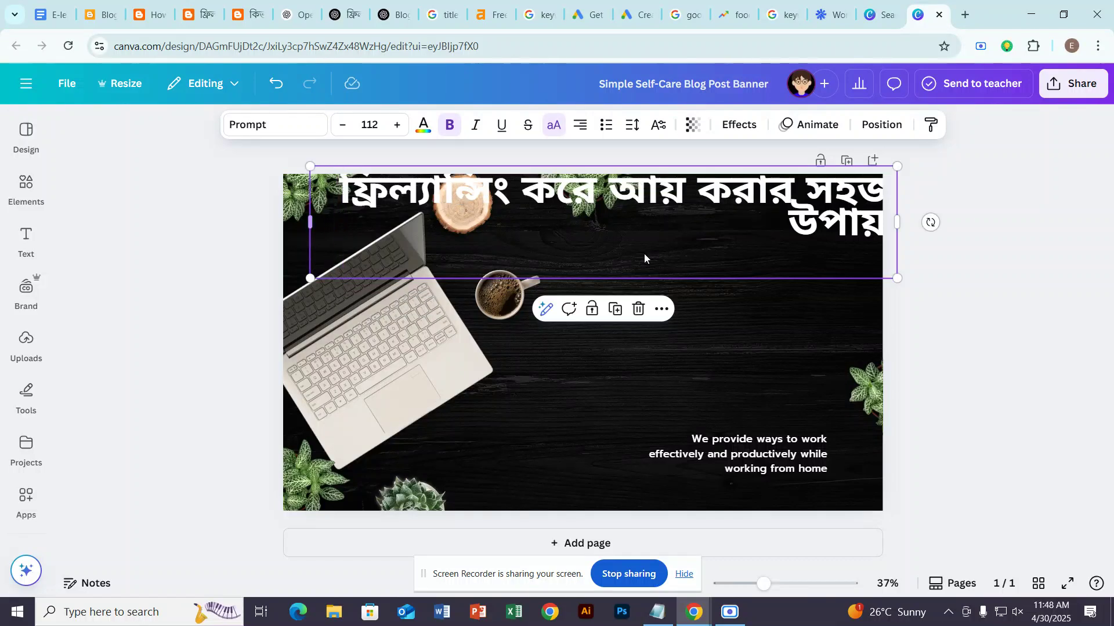
{"action": "left_click_drag", "start_coordinate": [875, 277], "coordinate": [749, 277]}
{"action": "left_click", "coordinate": [584, 333]}
{"action": "left_click", "coordinate": [710, 186]}
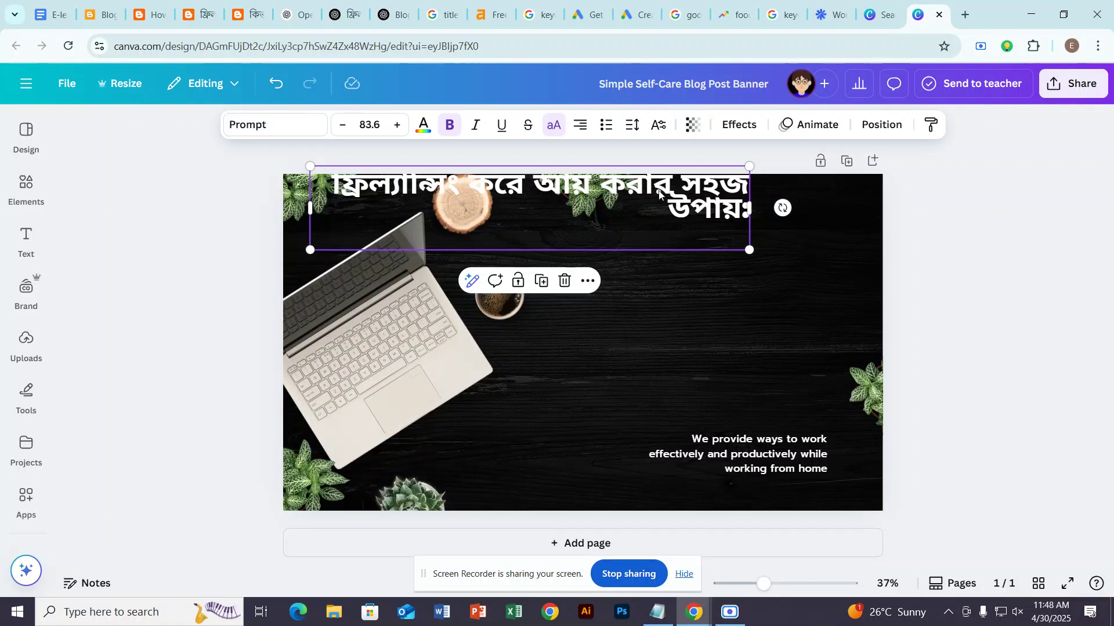
Break the heading after "আয়", narrow its text box and place it in the dark area beside the coffee cup.
{"action": "left_click", "coordinate": [623, 187]}
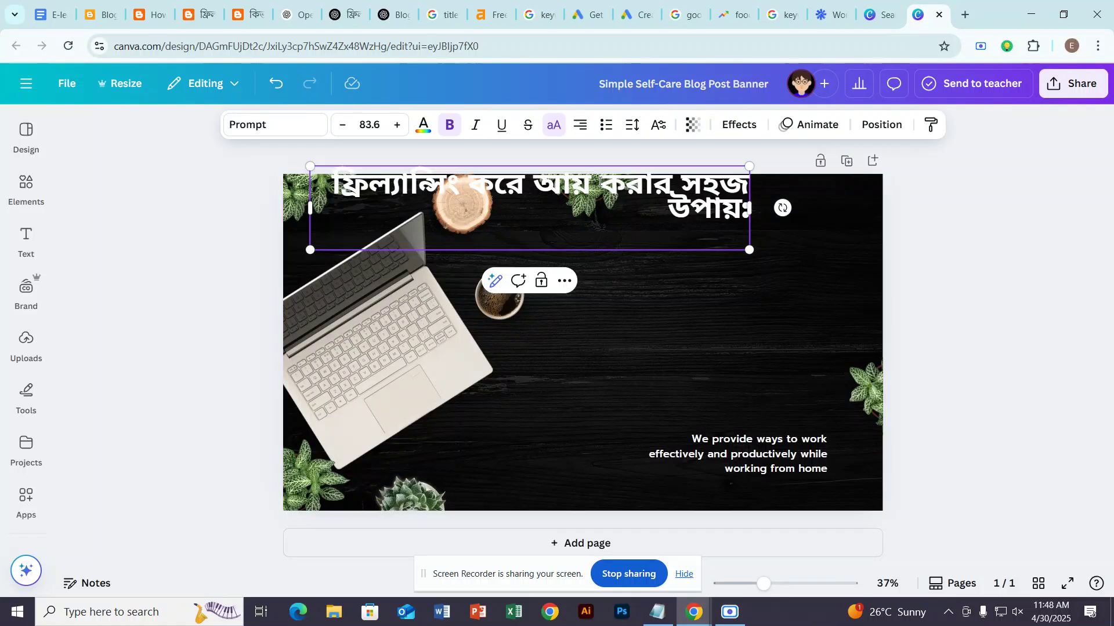
{"action": "key", "text": "Return"}
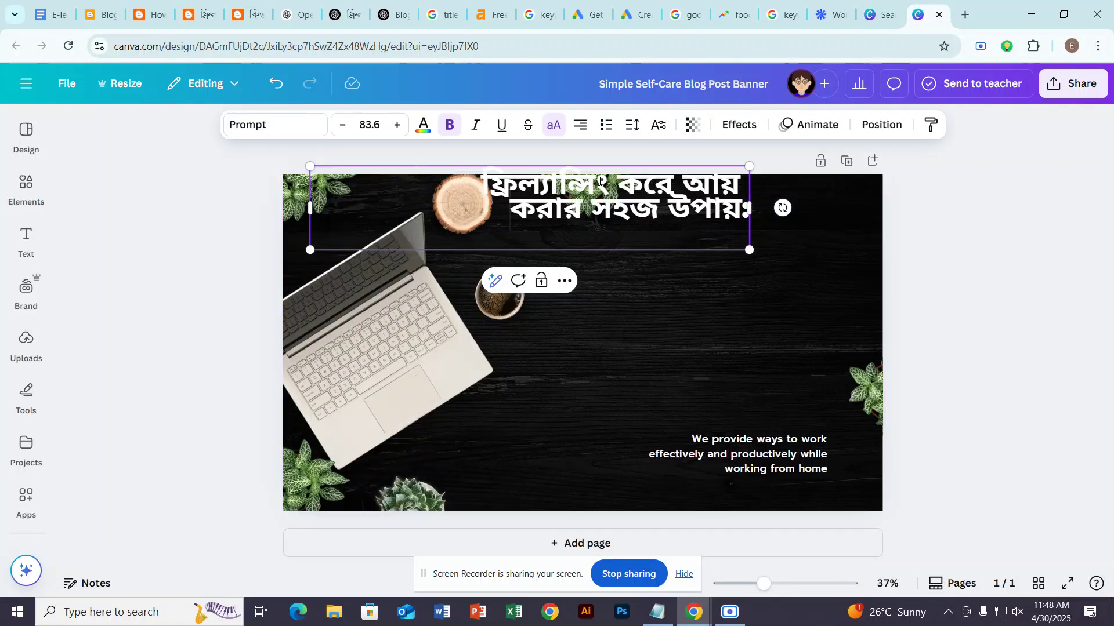
{"action": "left_click_drag", "start_coordinate": [750, 208], "coordinate": [576, 230]}
{"action": "left_click", "coordinate": [756, 218]}
{"action": "left_click_drag", "start_coordinate": [496, 205], "coordinate": [753, 275]}
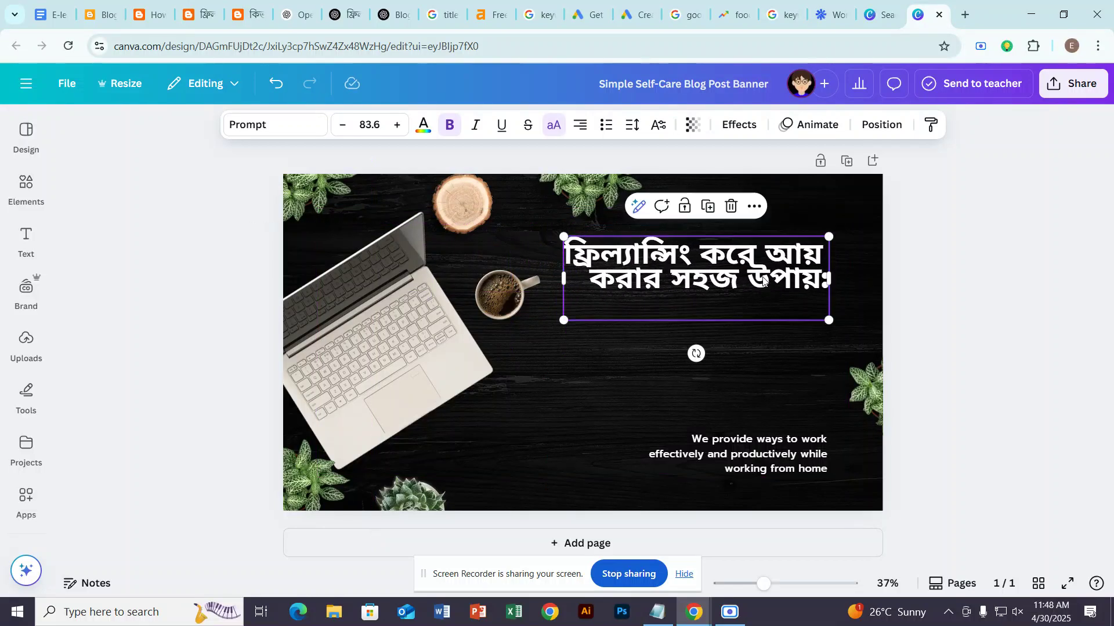
Remove the empty last line and the trailing colon from the heading, leaving it ending in "উপায়".
{"action": "left_click", "coordinate": [1006, 217]}
{"action": "double_click", "coordinate": [827, 281]}
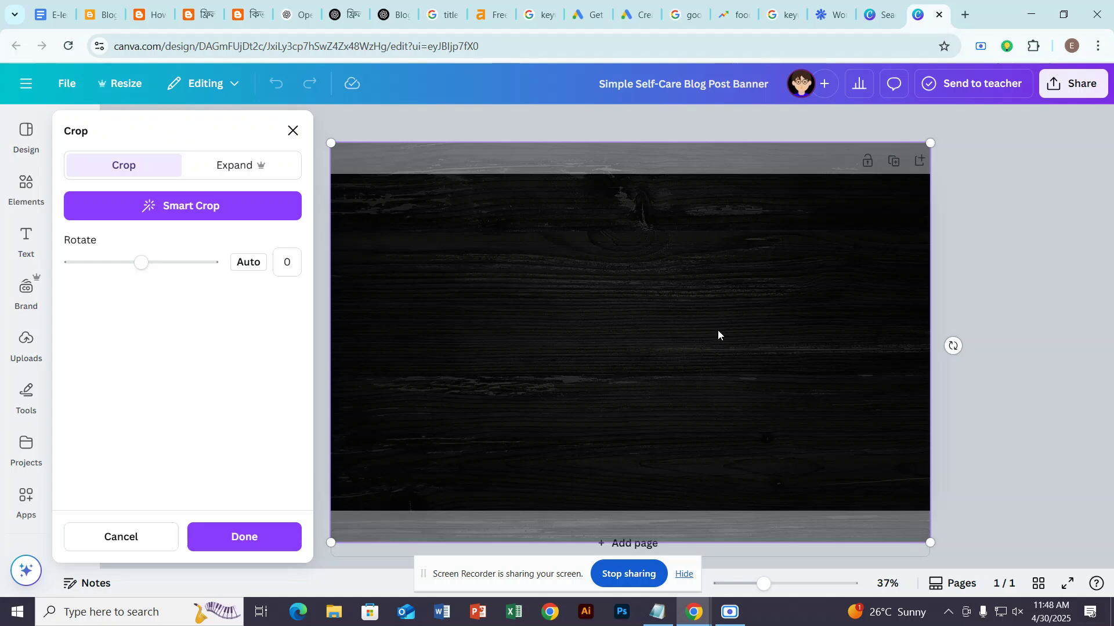
{"action": "key", "text": "Escape"}
{"action": "left_click", "coordinate": [757, 276]}
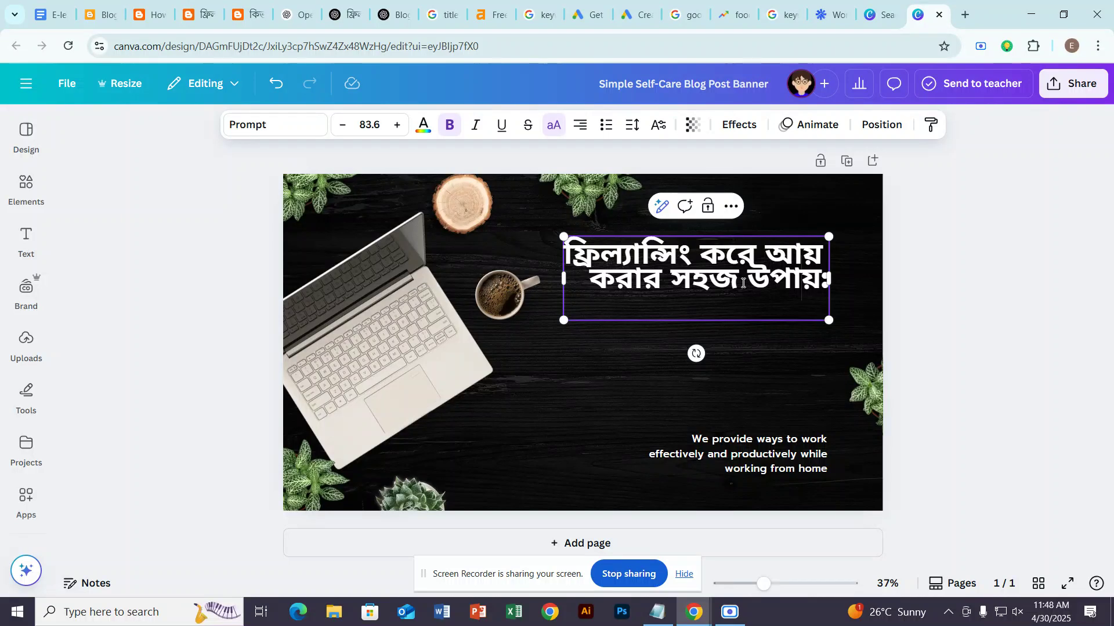
{"action": "key", "text": "BackSpace"}
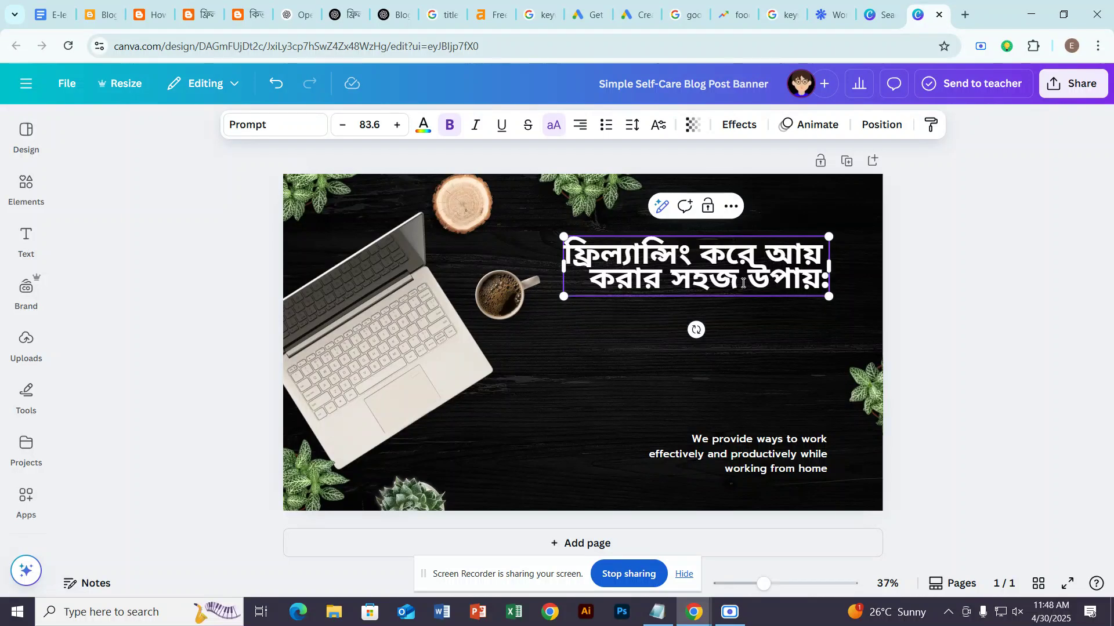
{"action": "key", "text": "BackSpace"}
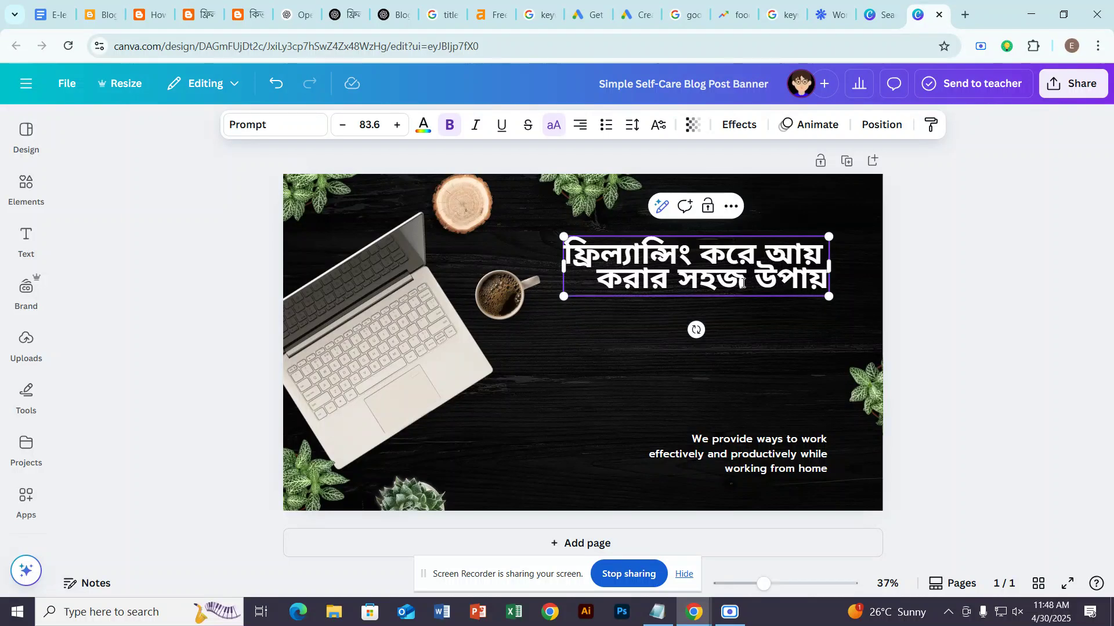
{"action": "left_click", "coordinate": [605, 357]}
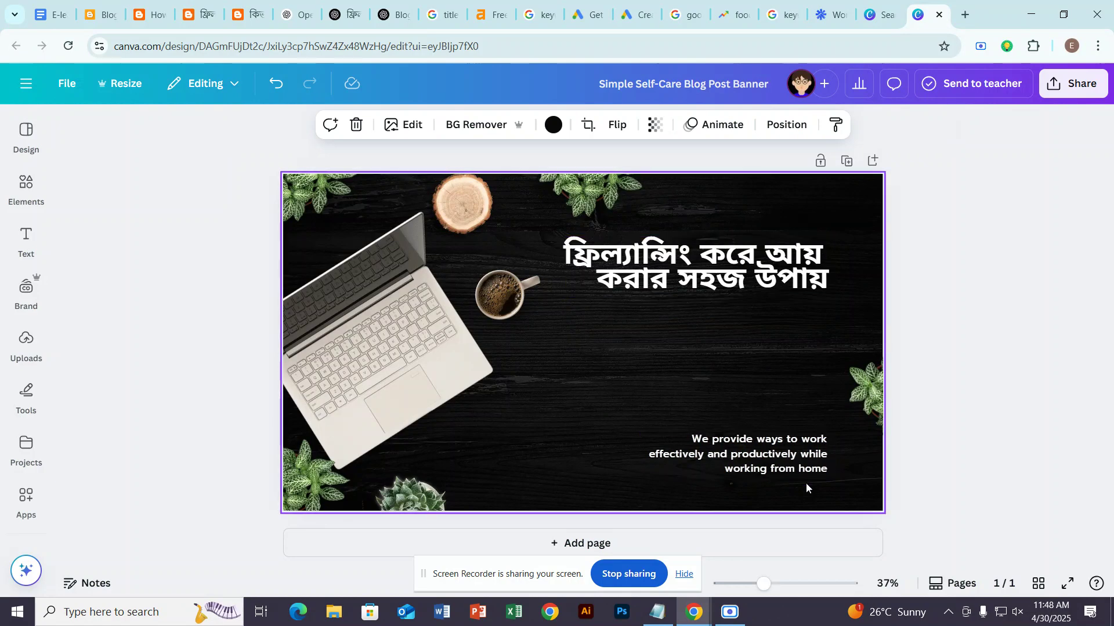
Enlarge the "We provide ways to work effectively" tagline to font size 51.1 and shift it slightly up toward the laptop.
{"action": "left_click", "coordinate": [845, 485]}
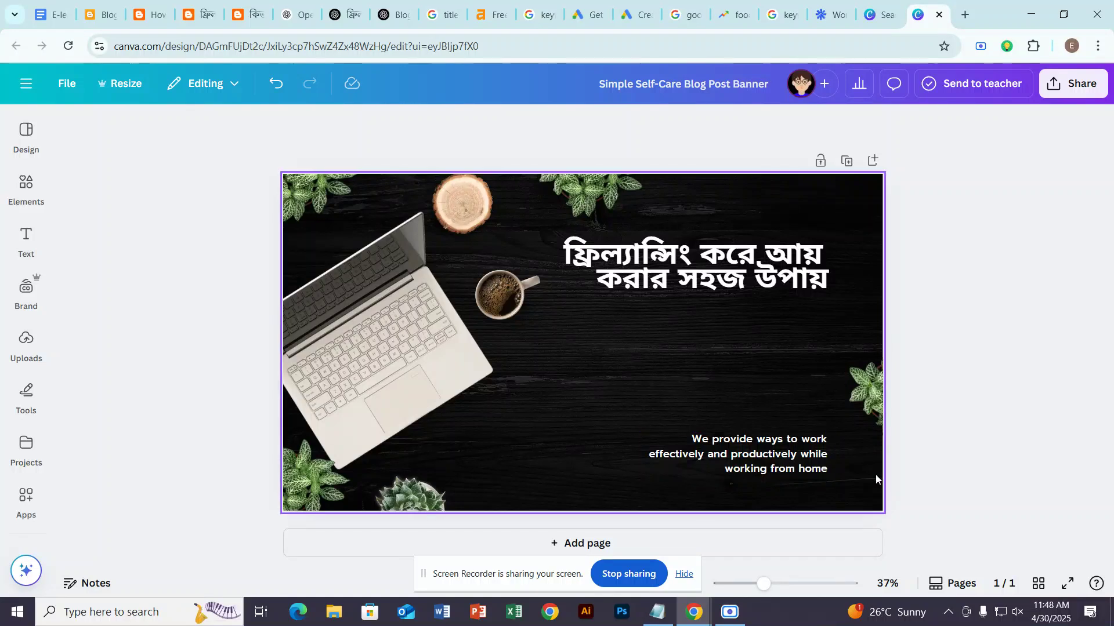
{"action": "left_click", "coordinate": [696, 439]}
{"action": "left_click_drag", "start_coordinate": [639, 434], "coordinate": [503, 368]}
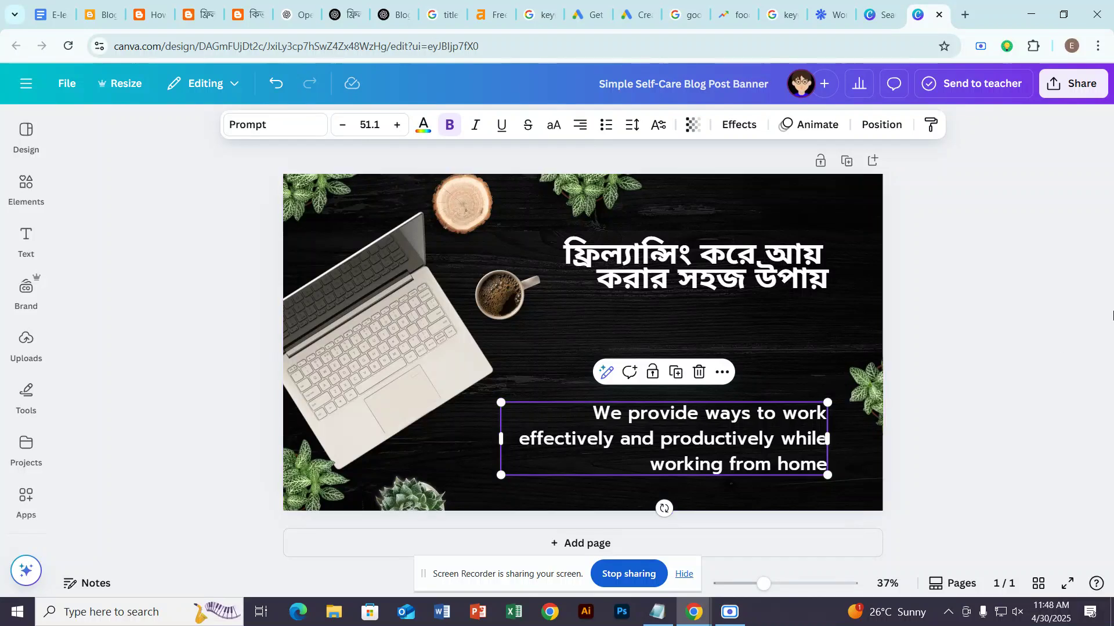
{"action": "left_click", "coordinate": [753, 374]}
{"action": "left_click", "coordinate": [723, 415]}
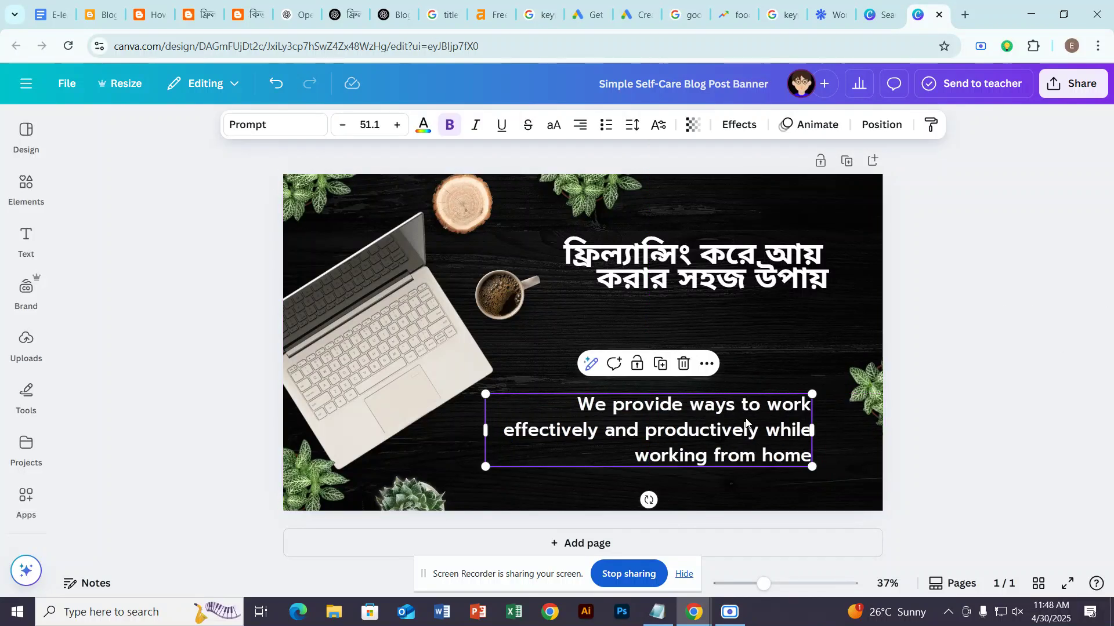
{"action": "left_click", "coordinate": [1053, 278]}
{"action": "left_click", "coordinate": [803, 271]}
{"action": "left_click", "coordinate": [953, 284]}
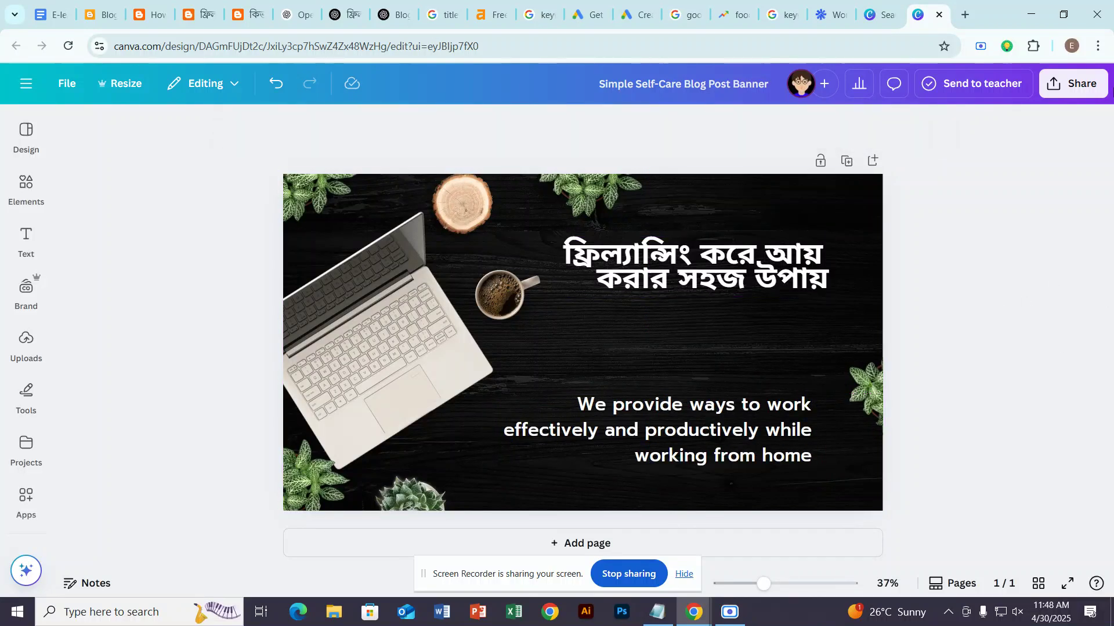
Download the banner as a JPG with quality 100.
{"action": "left_click", "coordinate": [1080, 96]}
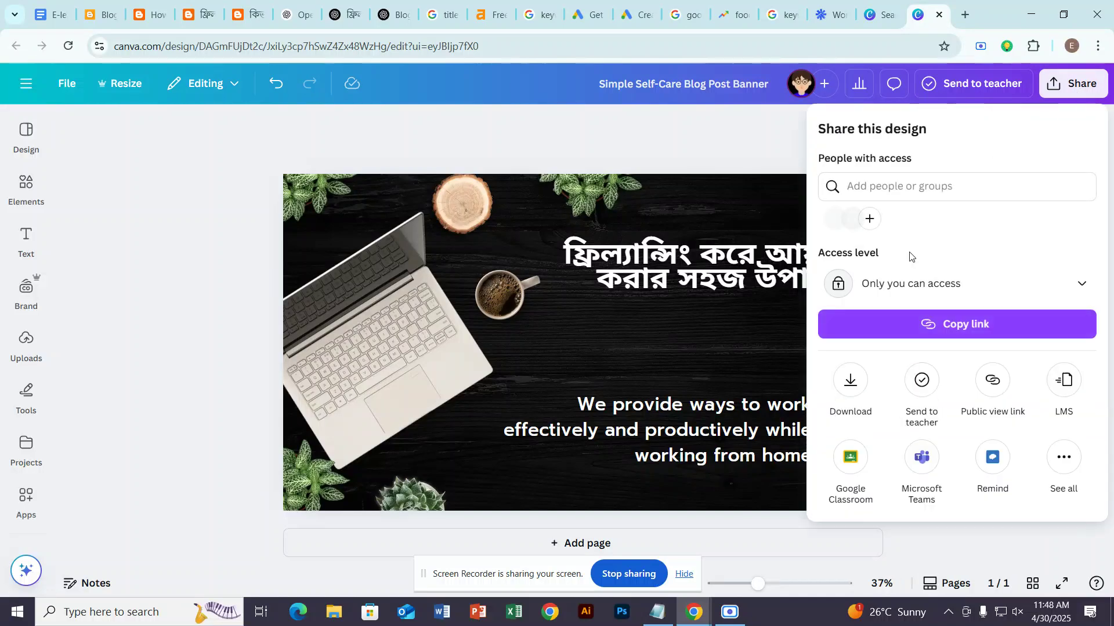
{"action": "left_click", "coordinate": [849, 380]}
{"action": "left_click", "coordinate": [938, 196]}
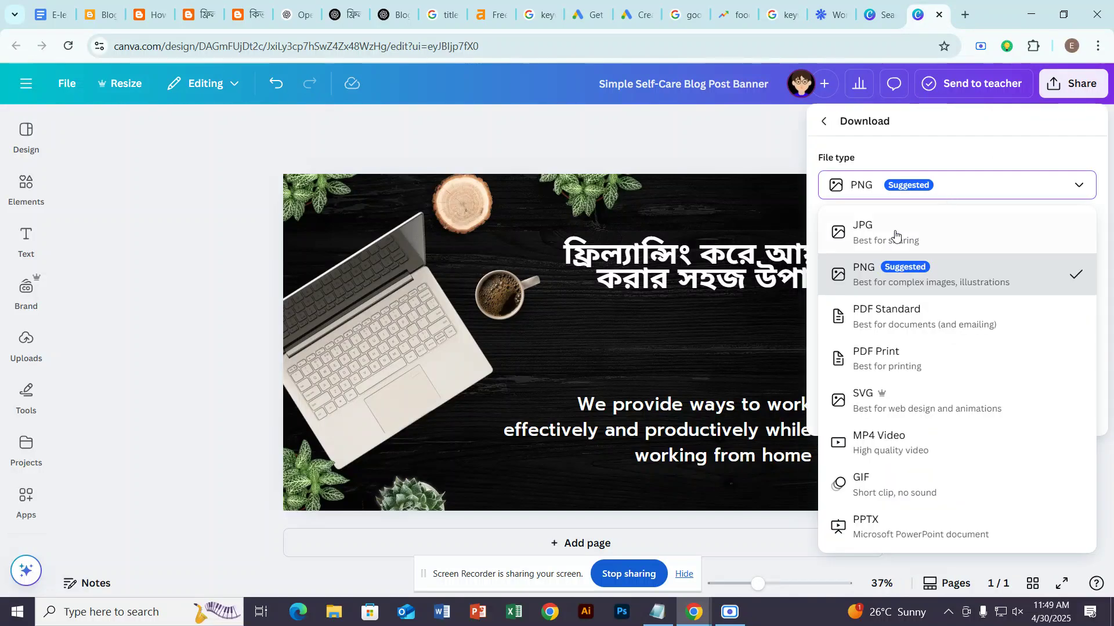
{"action": "left_click", "coordinate": [886, 235]}
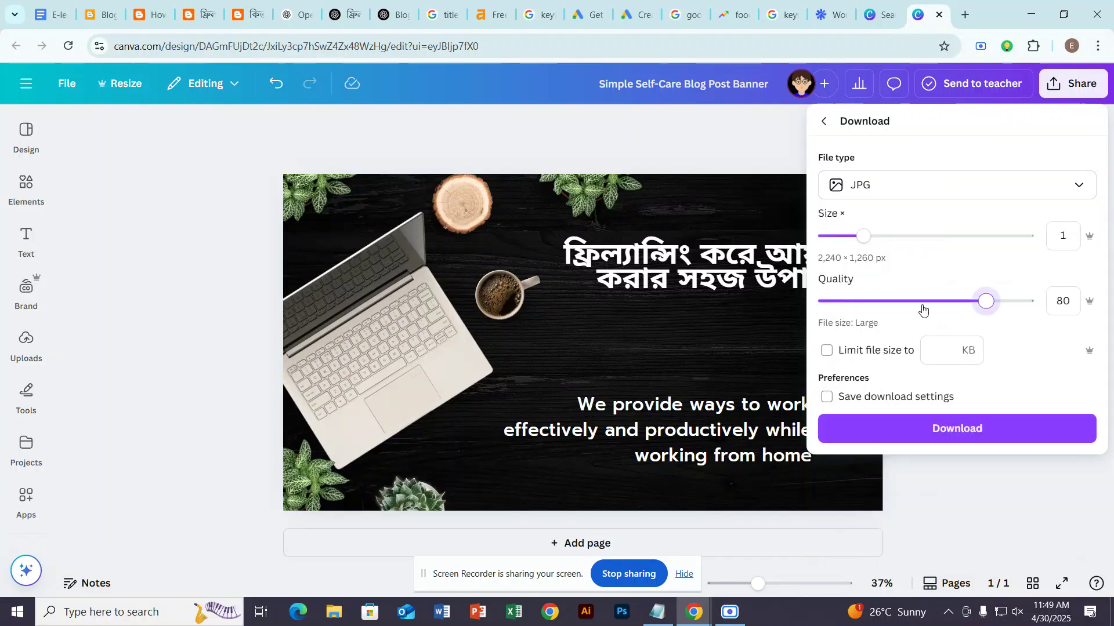
{"action": "left_click_drag", "start_coordinate": [985, 301], "coordinate": [1029, 301]}
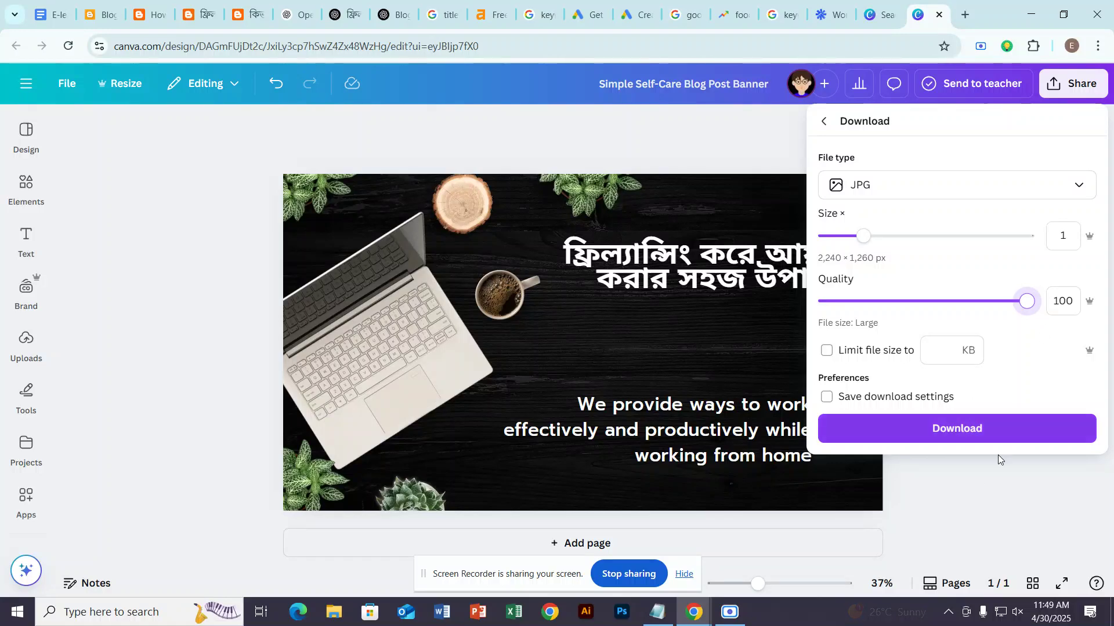
{"action": "left_click", "coordinate": [972, 430]}
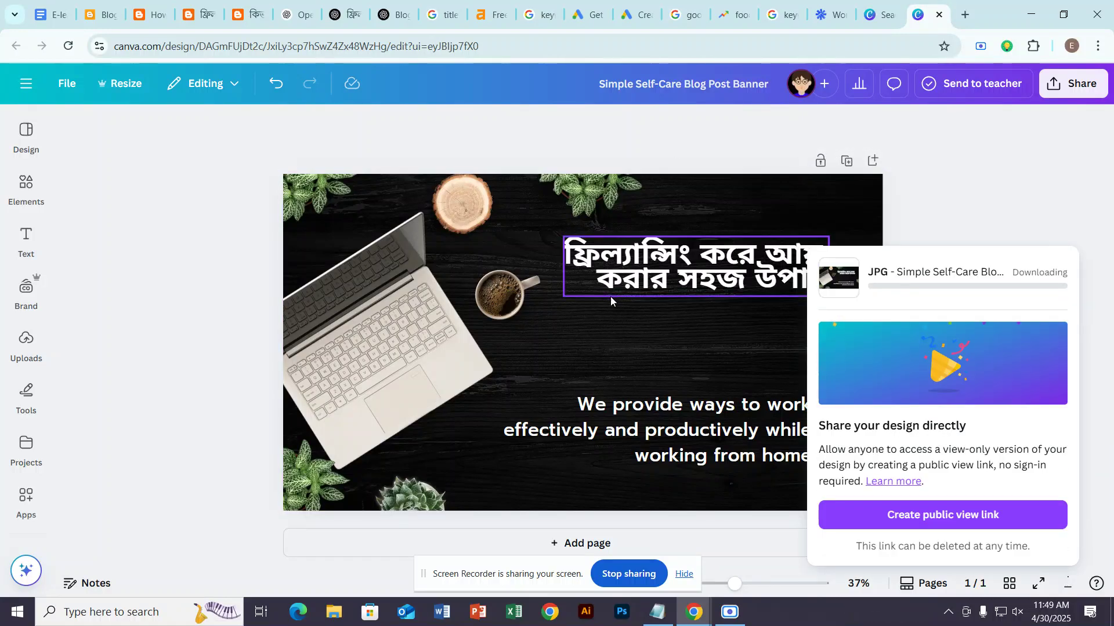
Copy both lines of the heading text "ফ্রিল্যান্সিং করে আয় করার সহজ উপায়" from the banner.
{"action": "double_click", "coordinate": [602, 262]}
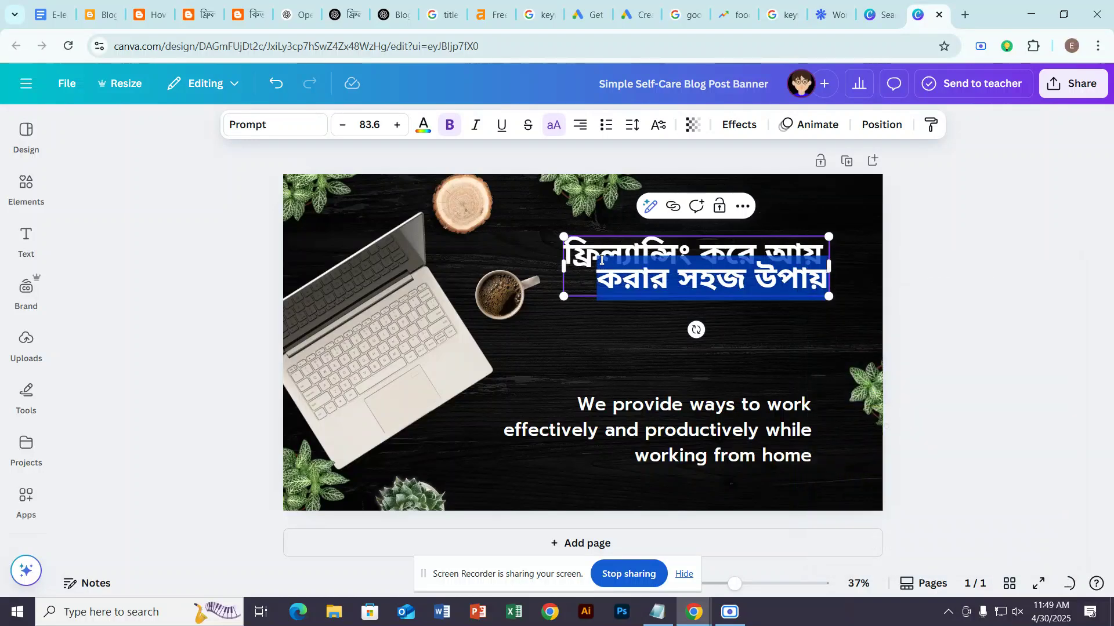
{"action": "triple_click", "coordinate": [590, 250]}
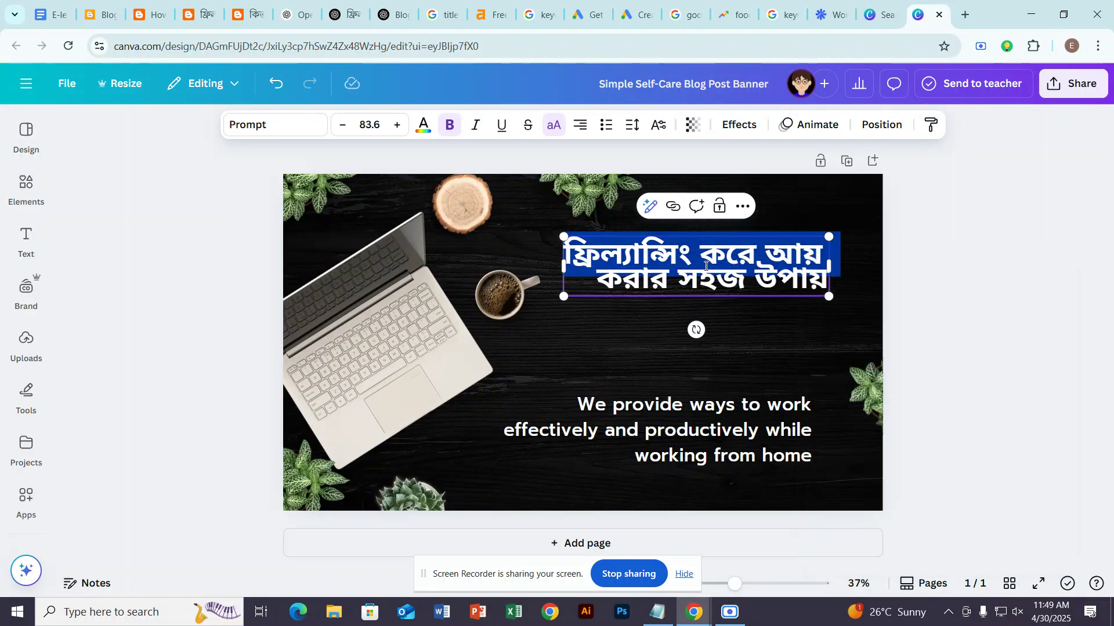
{"action": "left_click", "coordinate": [566, 259]}
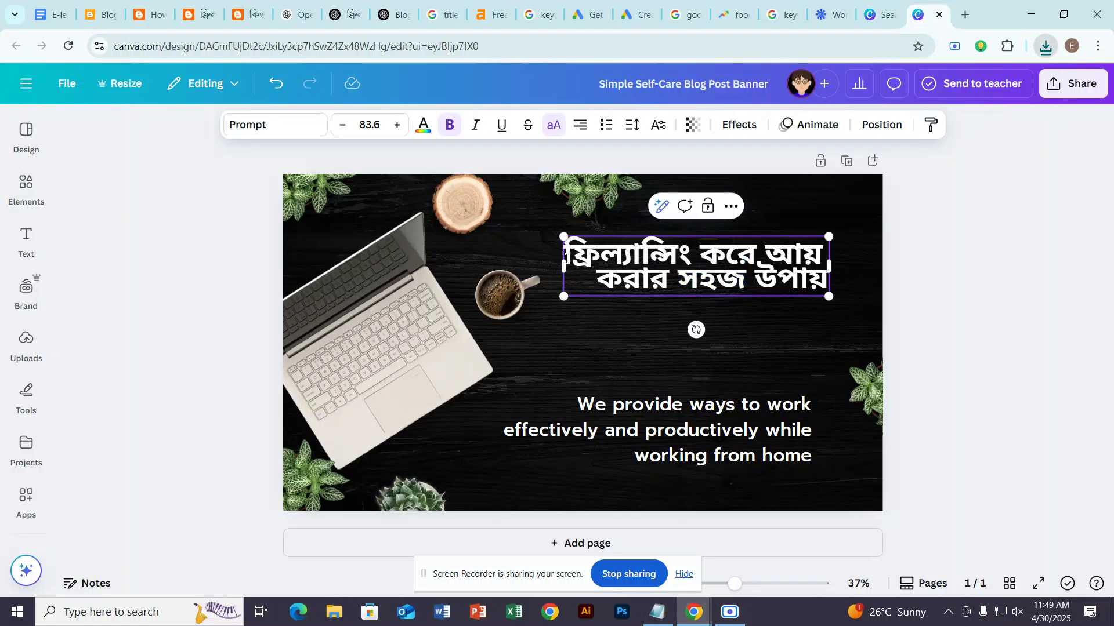
{"action": "triple_click", "coordinate": [576, 264]}
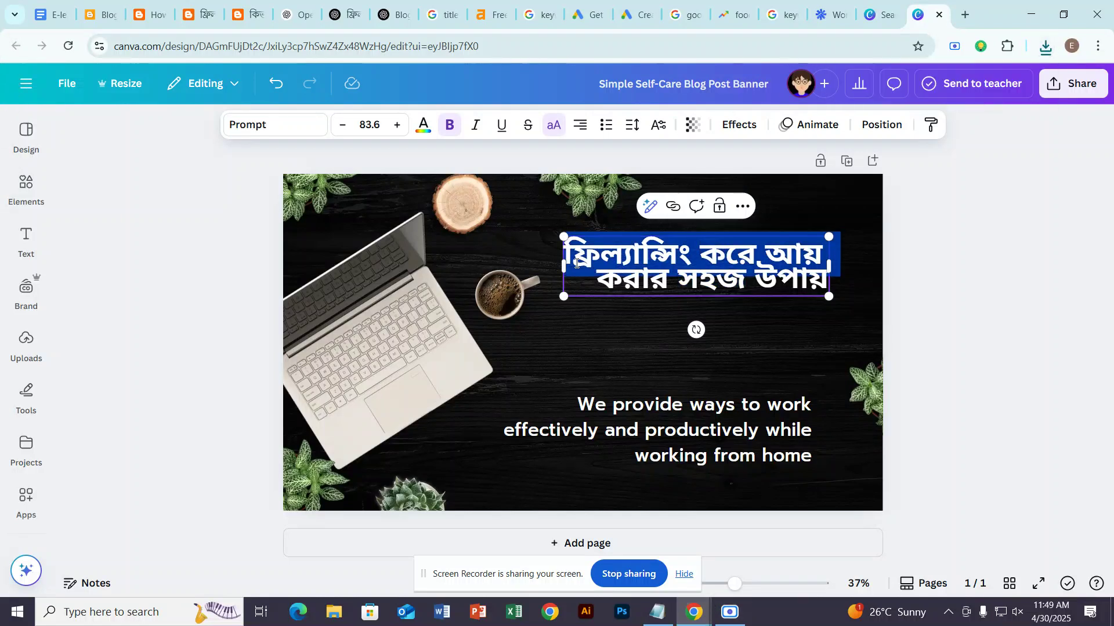
{"action": "double_click", "coordinate": [618, 279]}
{"action": "left_click", "coordinate": [619, 280]}
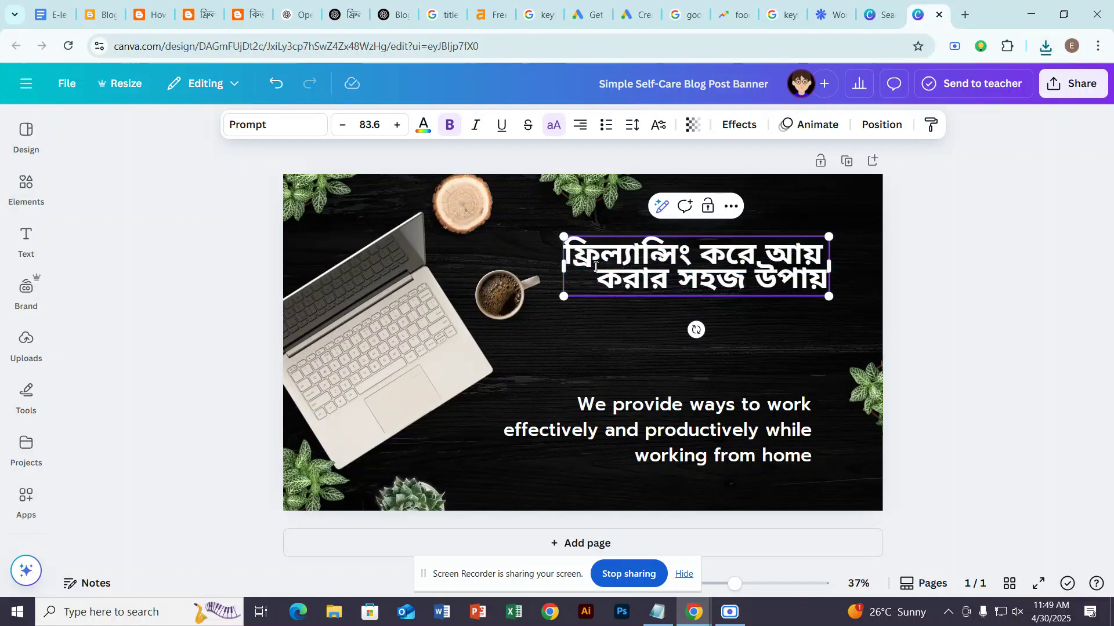
{"action": "left_click_drag", "start_coordinate": [565, 253], "coordinate": [823, 275]}
{"action": "key", "text": "ctrl+c"}
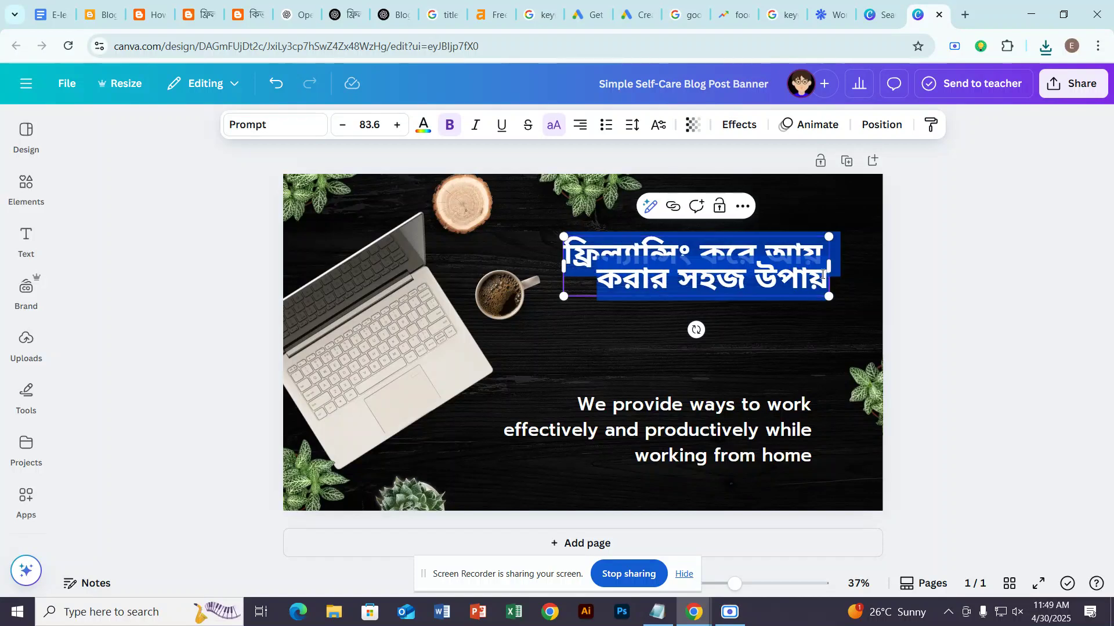
{"action": "left_click", "coordinate": [730, 612]}
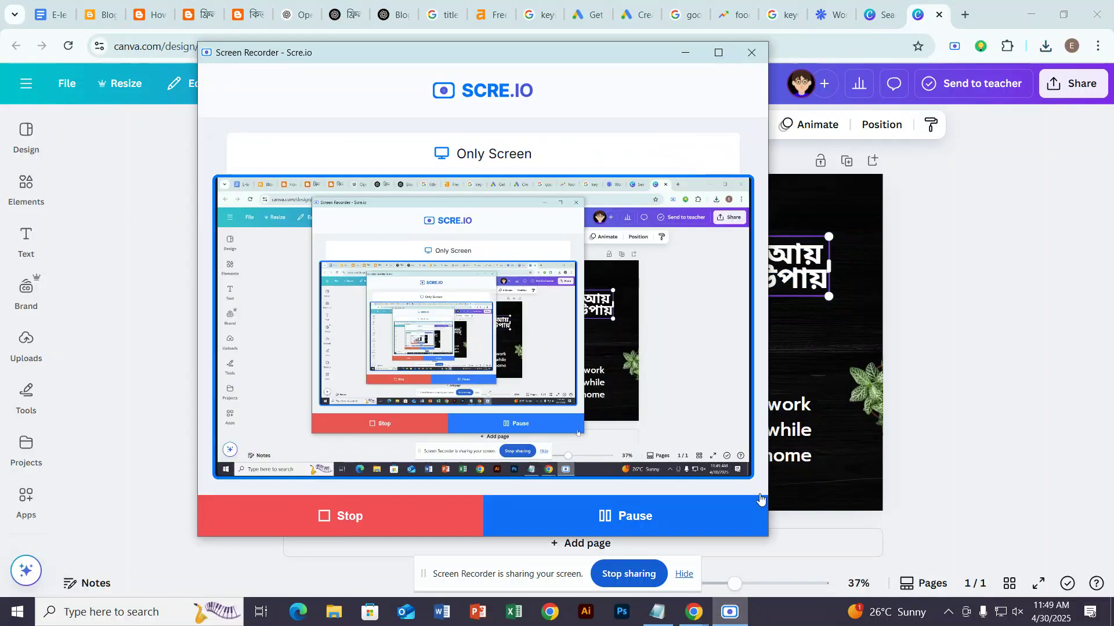
Open the file properties of the downloaded Simple Self-Care Blog Post Banner.jpg in the Downloads folder.
{"action": "left_click", "coordinate": [684, 53]}
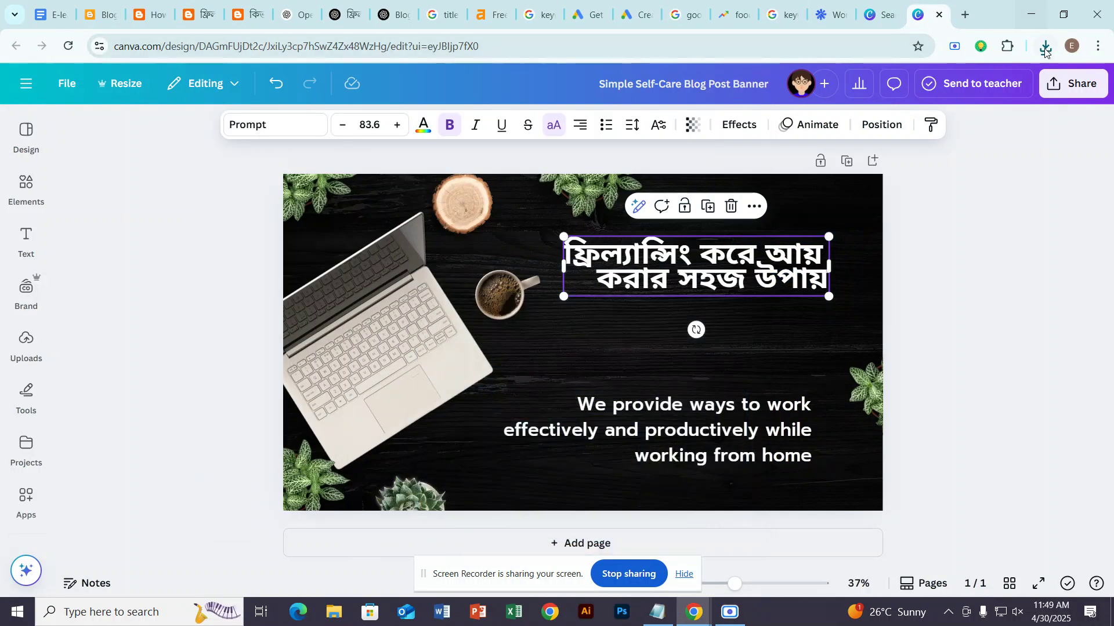
{"action": "left_click", "coordinate": [1046, 47]}
{"action": "left_click", "coordinate": [1008, 111]}
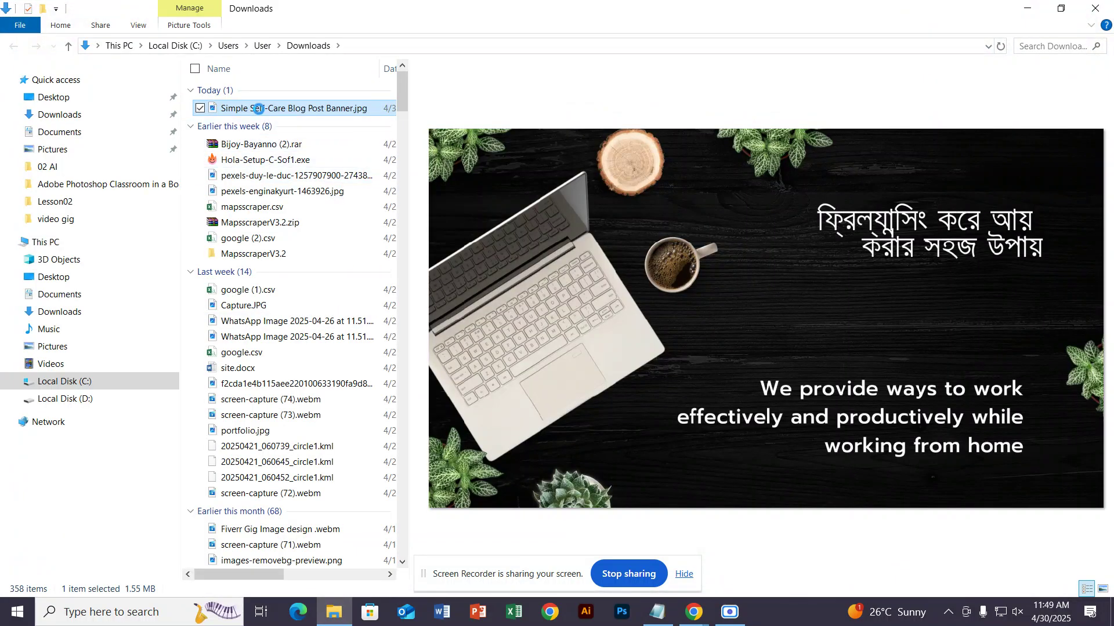
{"action": "right_click", "coordinate": [258, 109]}
{"action": "left_click", "coordinate": [287, 562]}
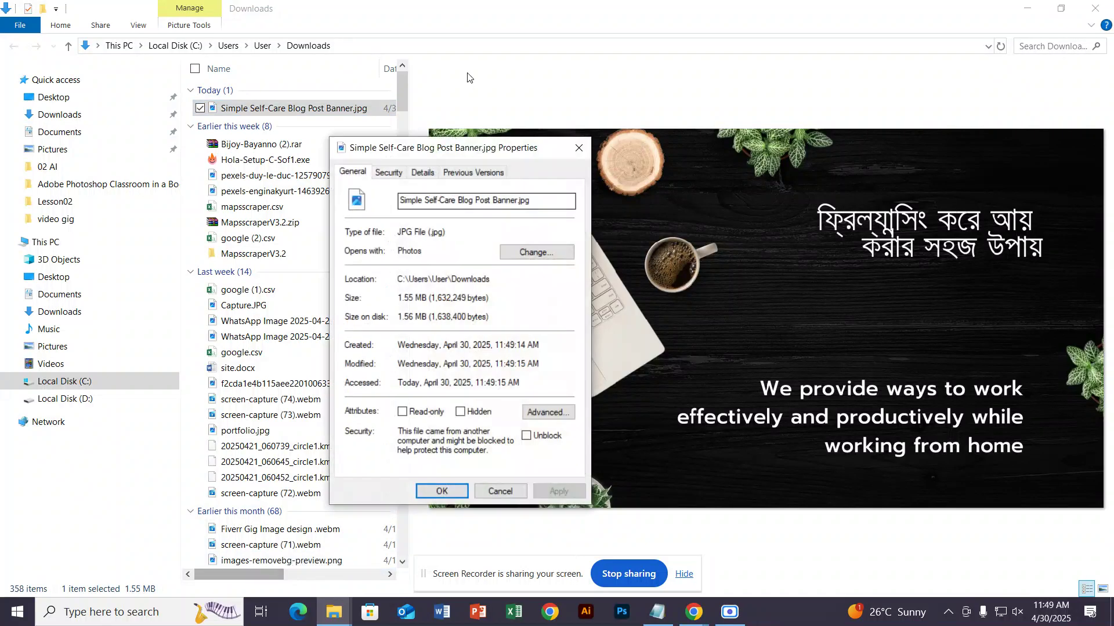
{"action": "left_click_drag", "start_coordinate": [466, 148], "coordinate": [533, 74]}
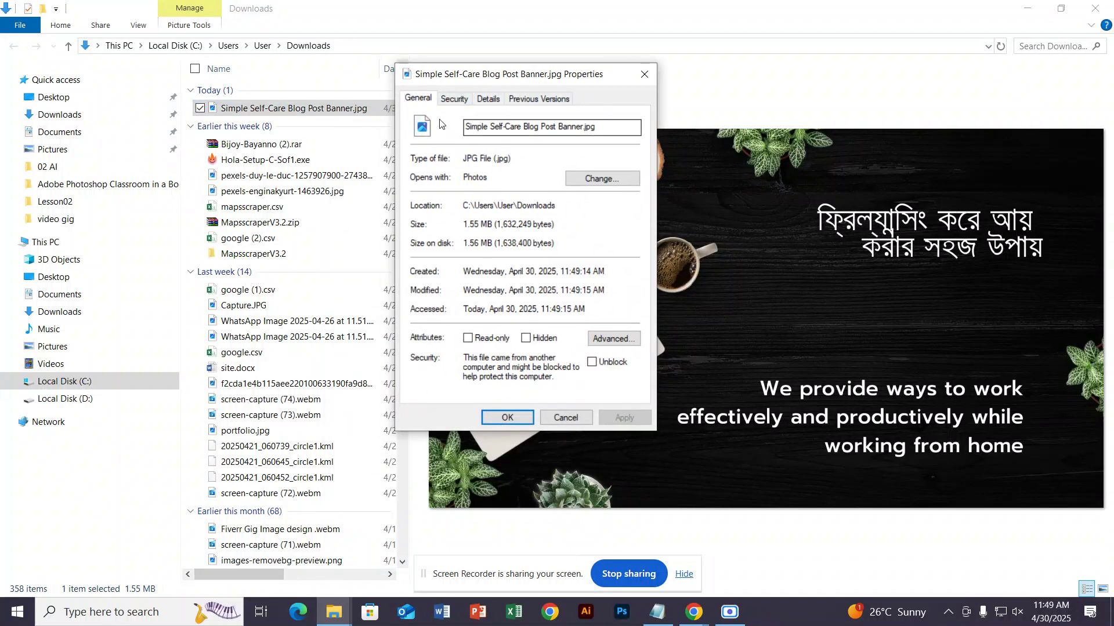
Try to replace the banner's entire file name, including its extension, with the copied Bengali heading.
{"action": "double_click", "coordinate": [478, 127]}
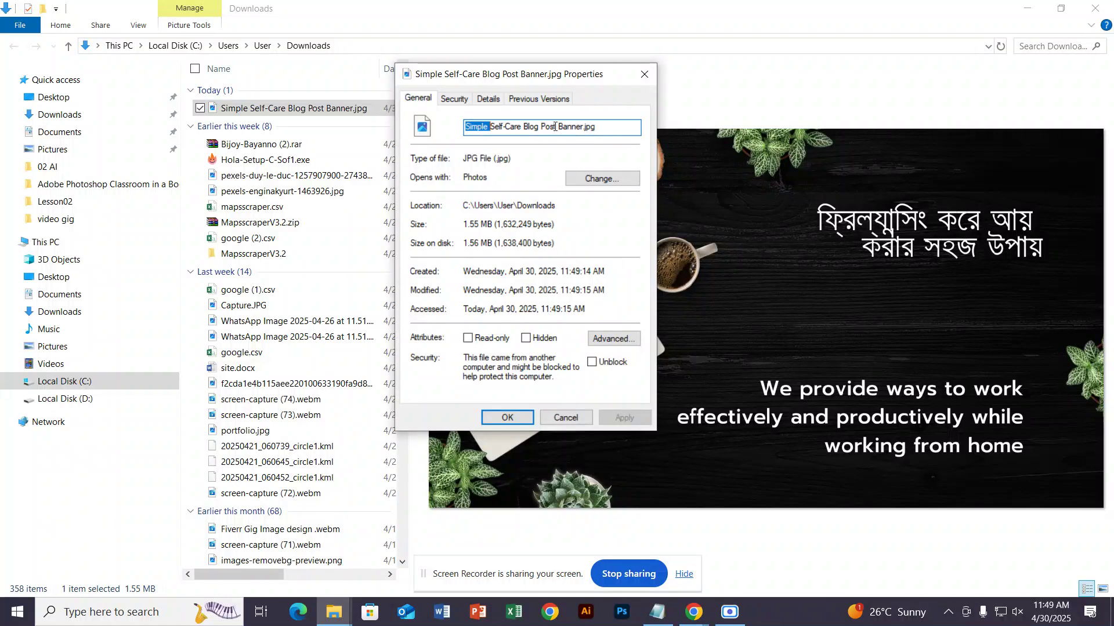
{"action": "left_click_drag", "start_coordinate": [597, 126], "coordinate": [459, 123]}
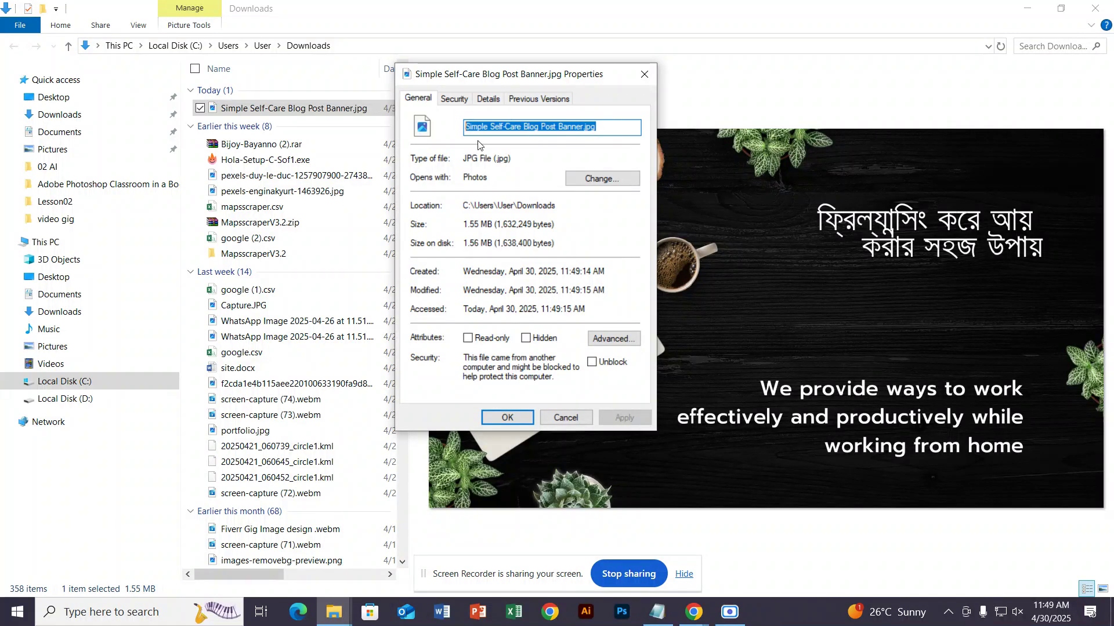
{"action": "key", "text": "ctrl+v"}
Set the image's title to the copied heading "ফ্রিল্যান্সিং করে আয় করার সহজ উপায়" and its subject to "Freelancing".
{"action": "left_click", "coordinate": [487, 99]}
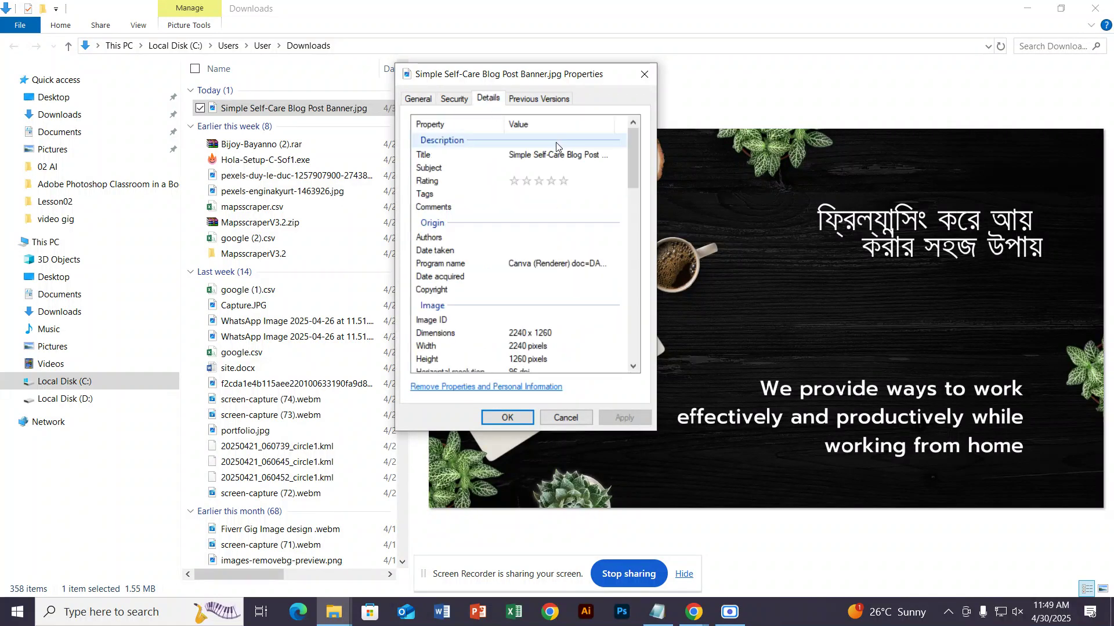
{"action": "left_click", "coordinate": [556, 154]}
{"action": "key", "text": "ctrl+a"}
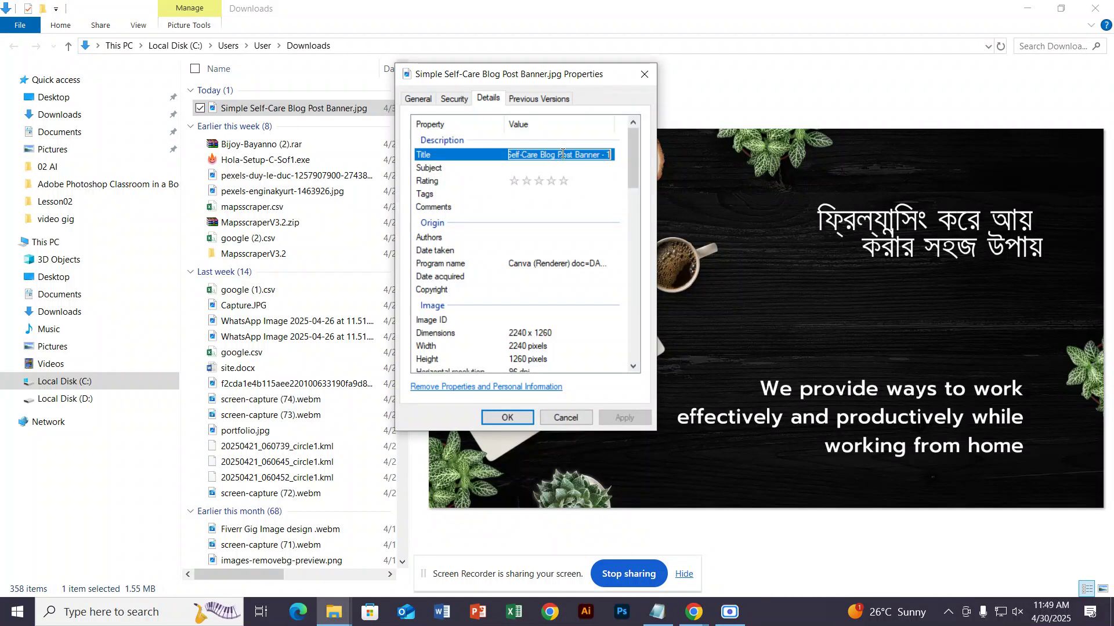
{"action": "key", "text": "ctrl+v"}
{"action": "left_click", "coordinate": [558, 182]}
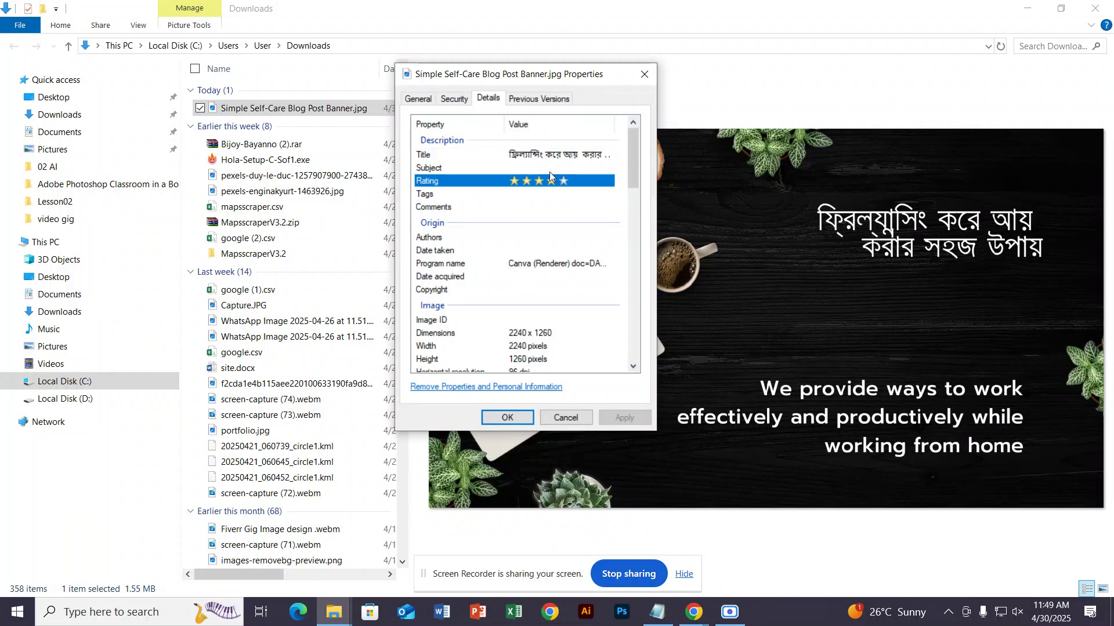
{"action": "left_click", "coordinate": [550, 169]}
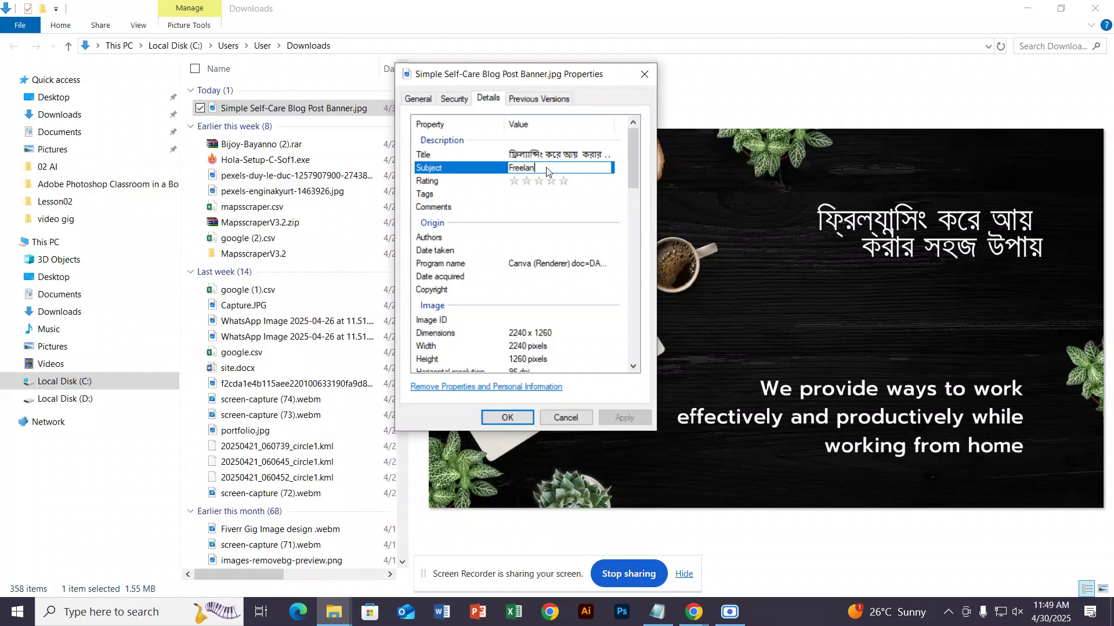
{"action": "key", "text": "Return"}
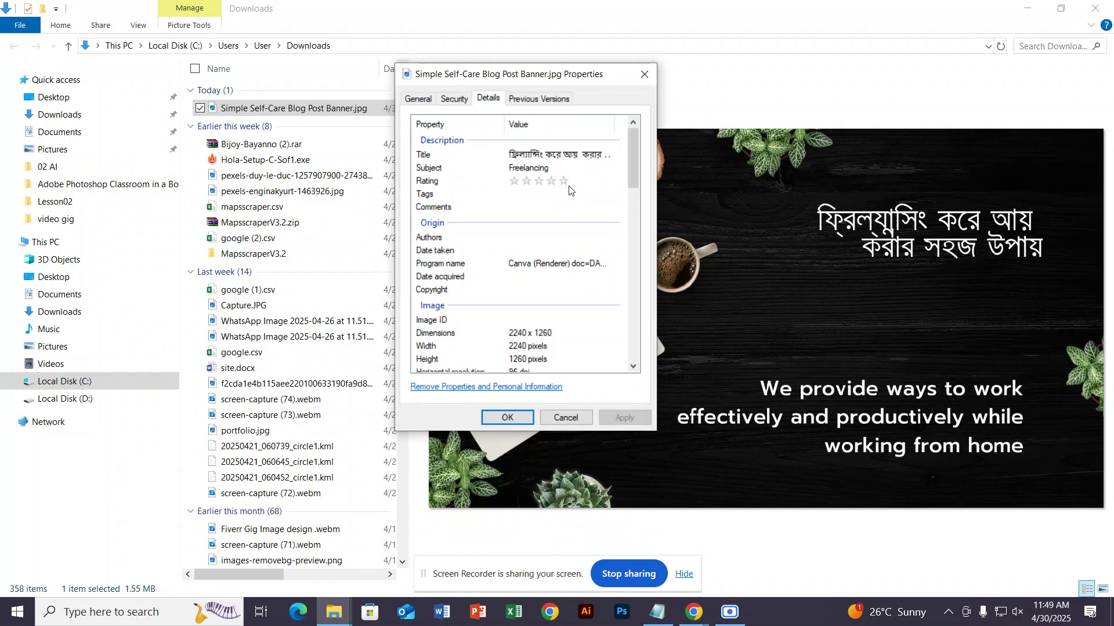
Rate the image five stars, tag it with the trainer's name, "Freelancing" and the copied Bengali heading, and confirm the properties.
{"action": "left_click", "coordinate": [570, 184]}
{"action": "left_click", "coordinate": [540, 196]}
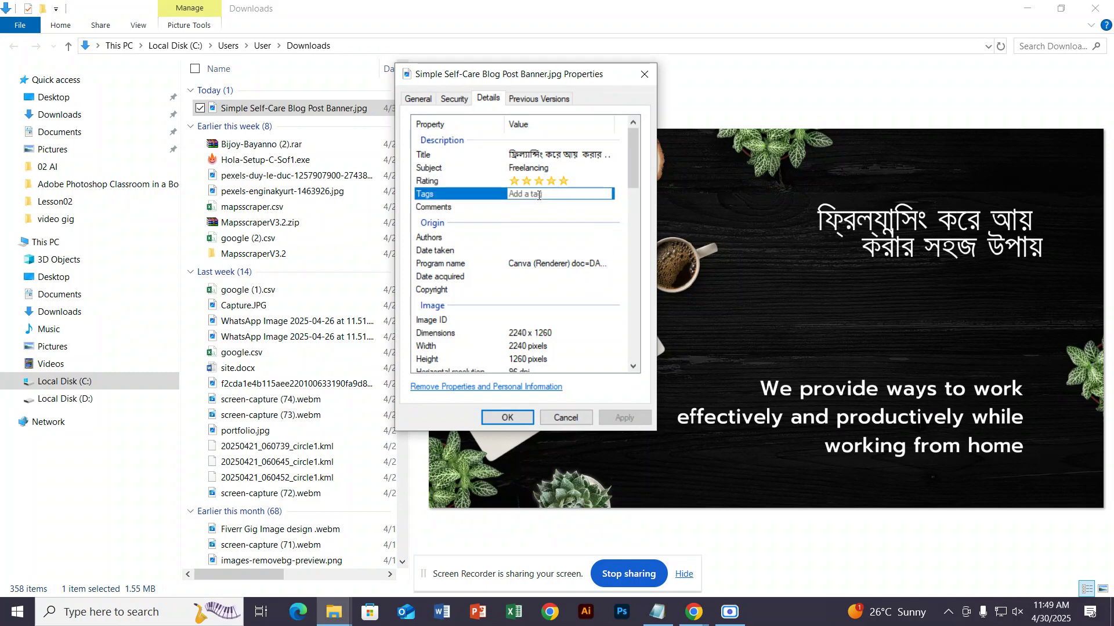
{"action": "type", "text": "Trainer Mazib"}
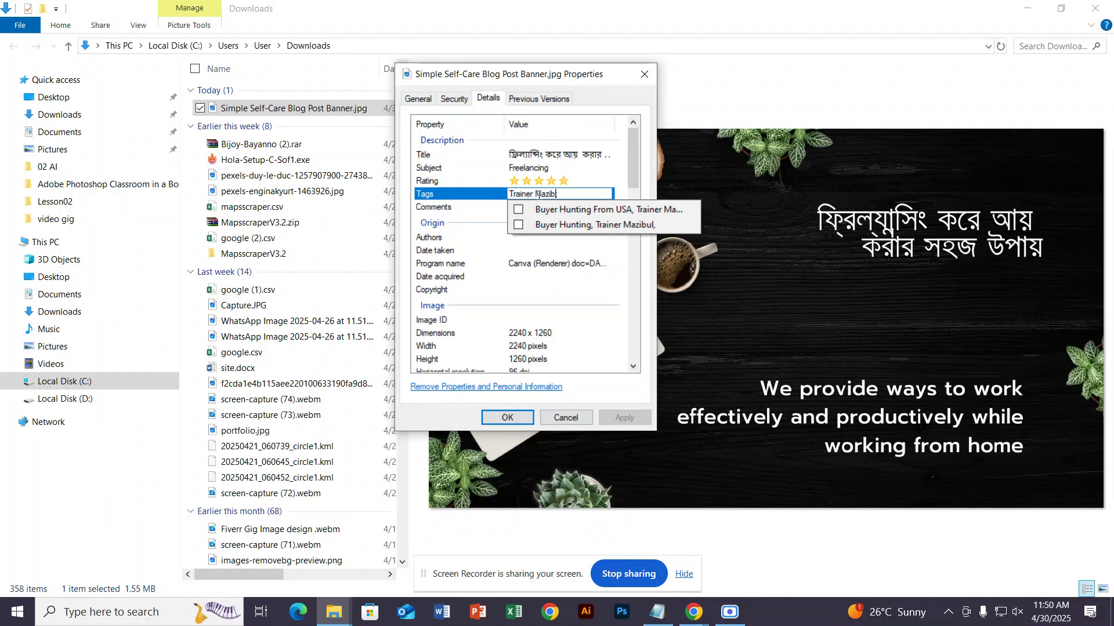
{"action": "type", "text": "ul,"}
{"action": "key", "text": "BackSpace"}
{"action": "type", "text": ","}
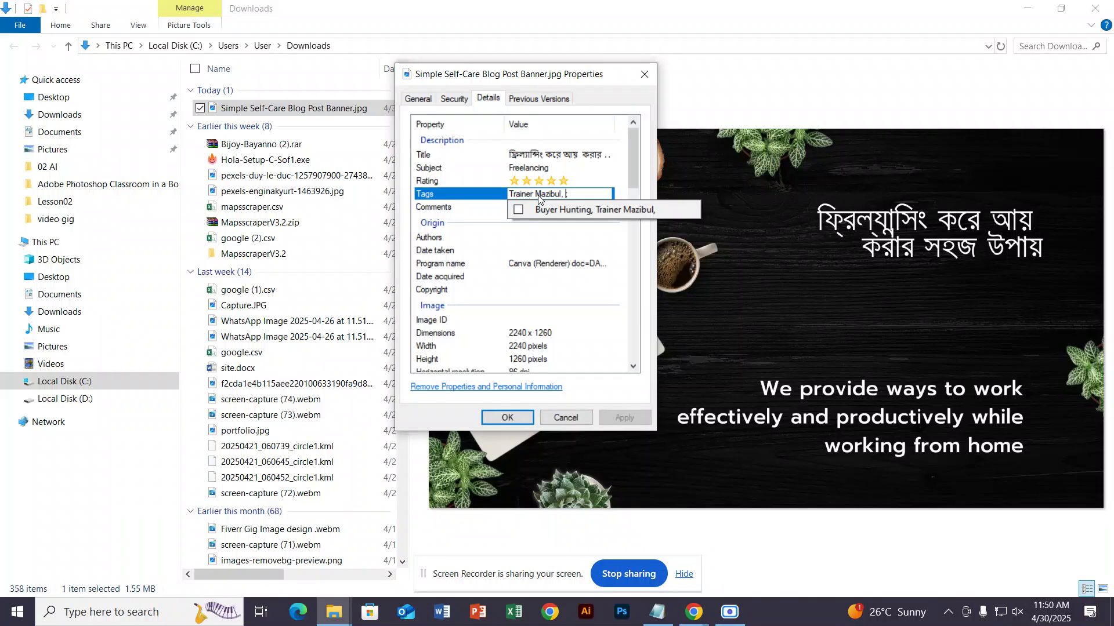
{"action": "type", "text": "Freelan"}
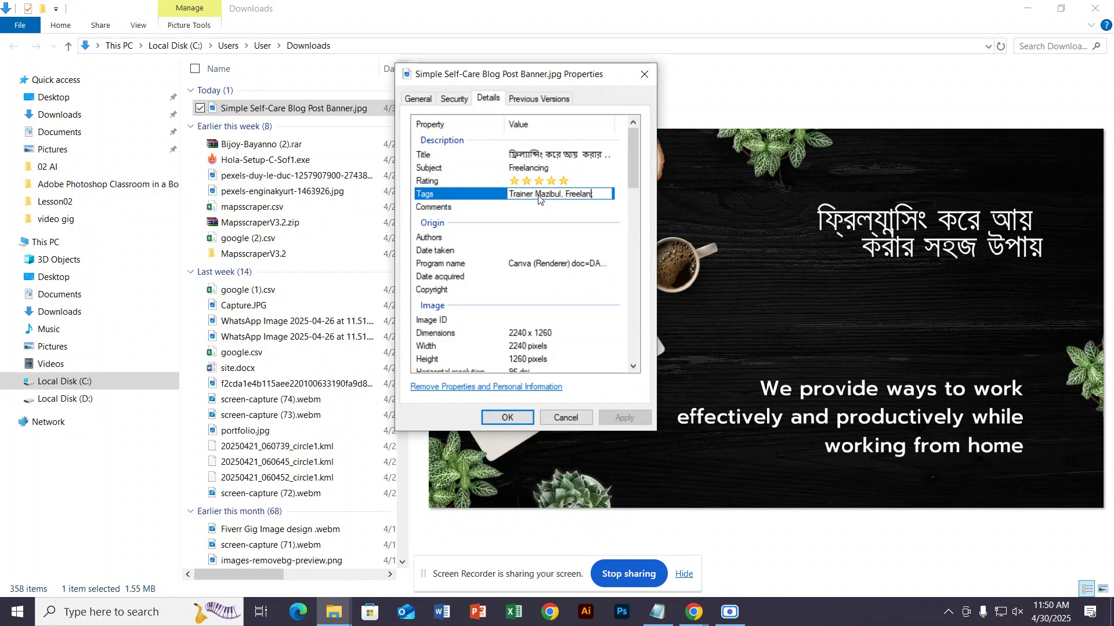
{"action": "type", "text": "cing,"}
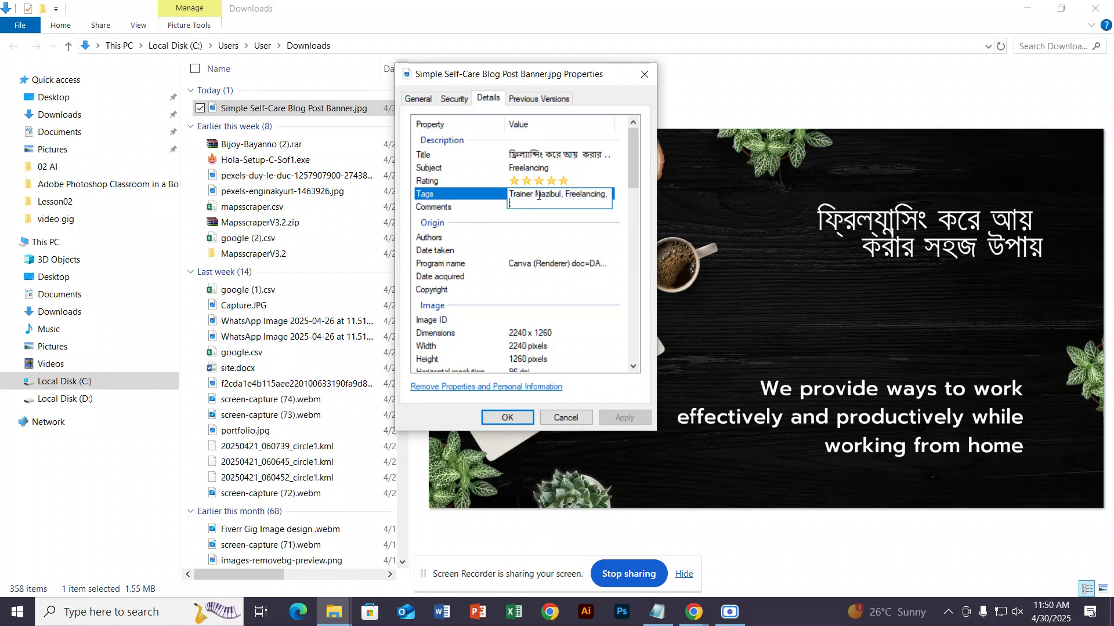
{"action": "key", "text": "ctrl+v"}
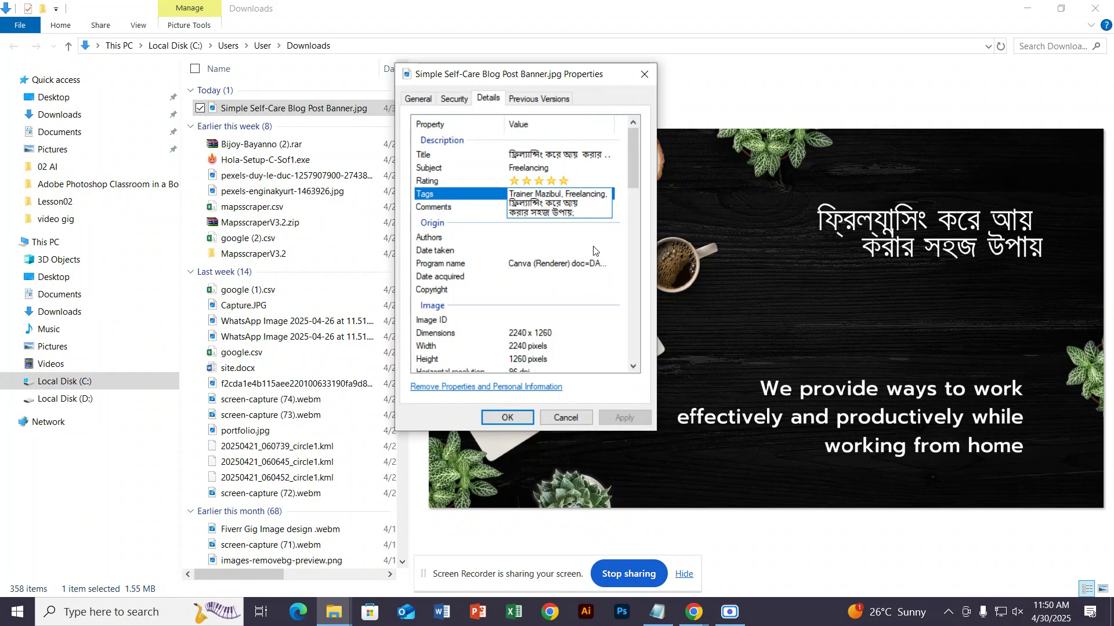
{"action": "left_click", "coordinate": [575, 235]}
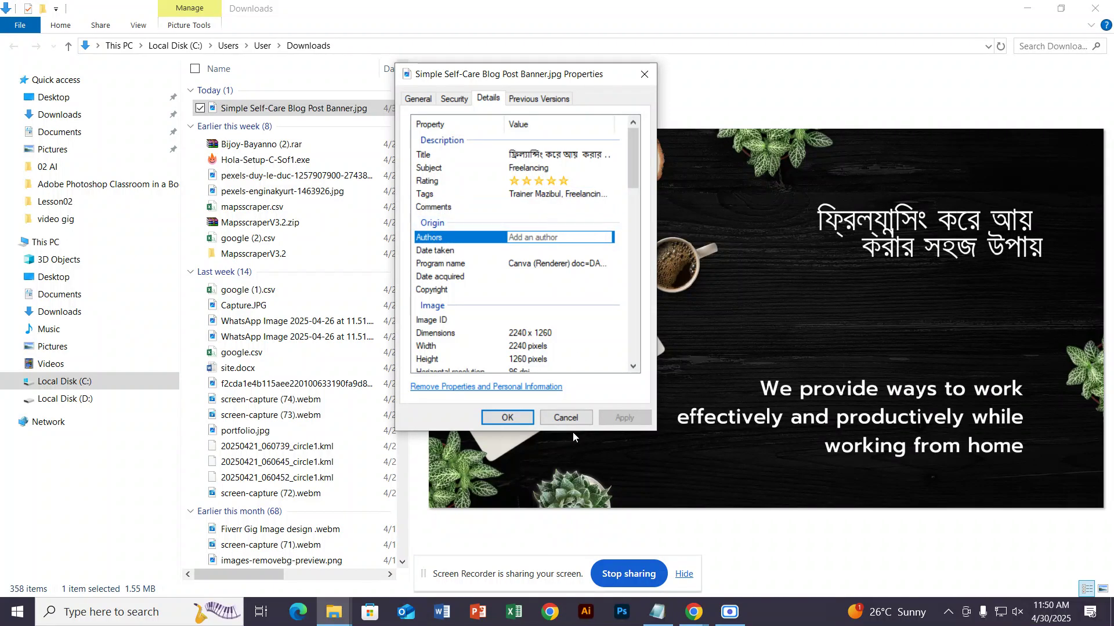
{"action": "left_click", "coordinate": [507, 417]}
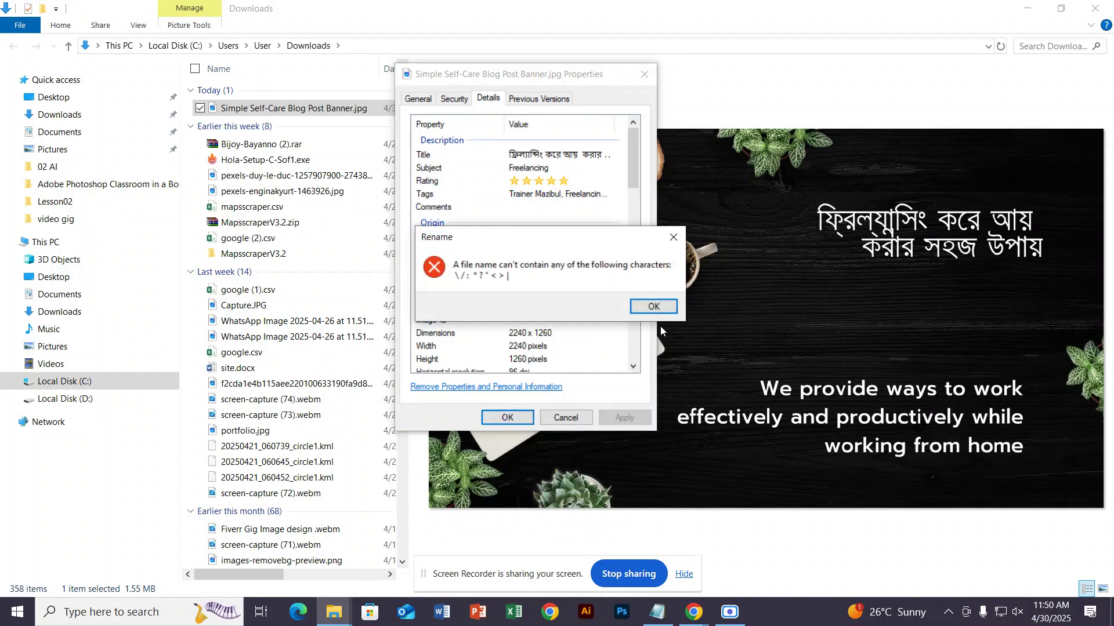
{"action": "left_click", "coordinate": [675, 238]}
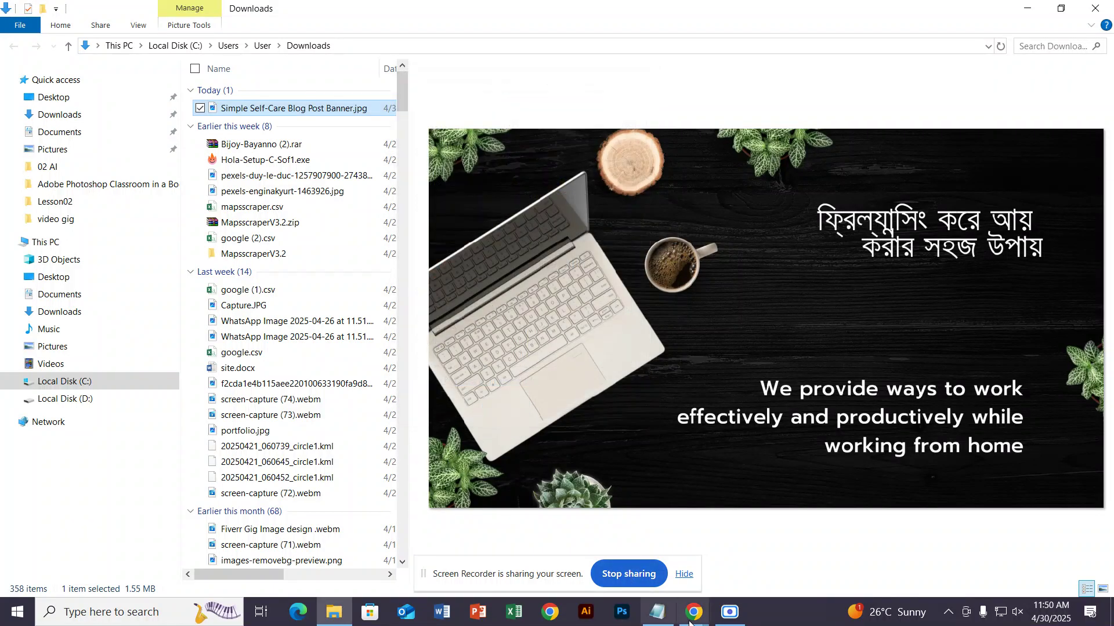
View the downloaded banner image in Photos, then close it and return to the Canva design.
{"action": "right_click", "coordinate": [241, 109]}
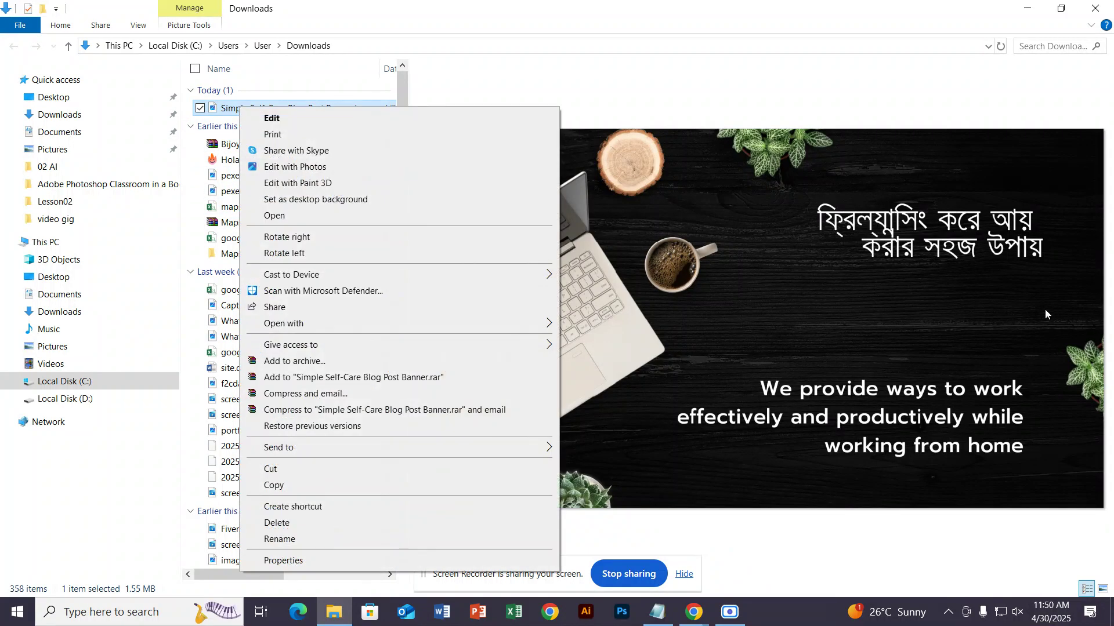
{"action": "left_click", "coordinate": [886, 251]}
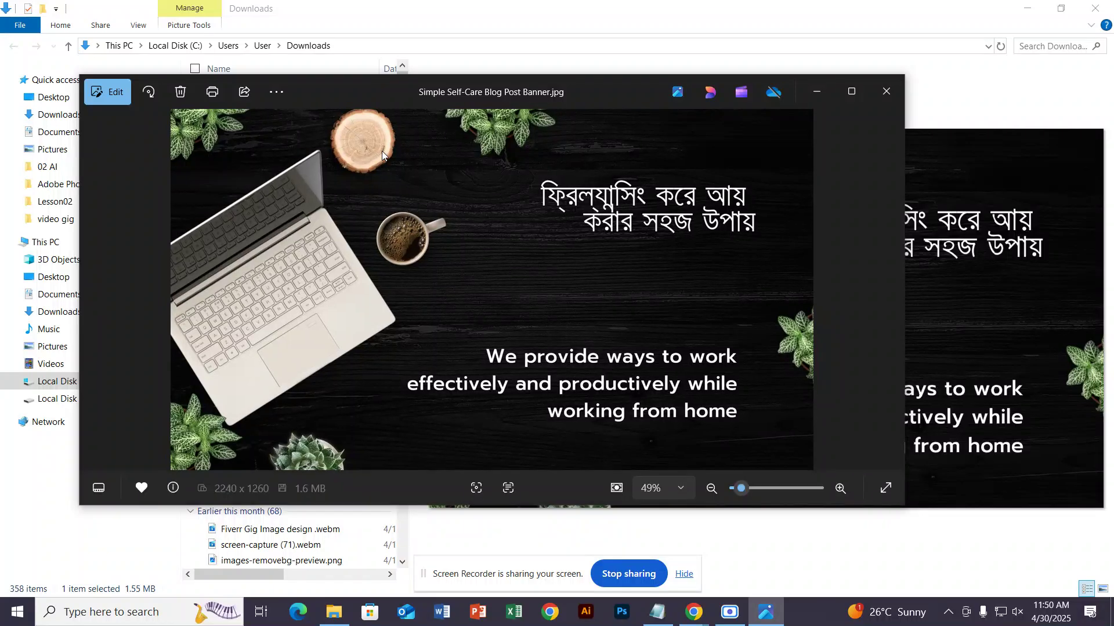
{"action": "left_click", "coordinate": [886, 91]}
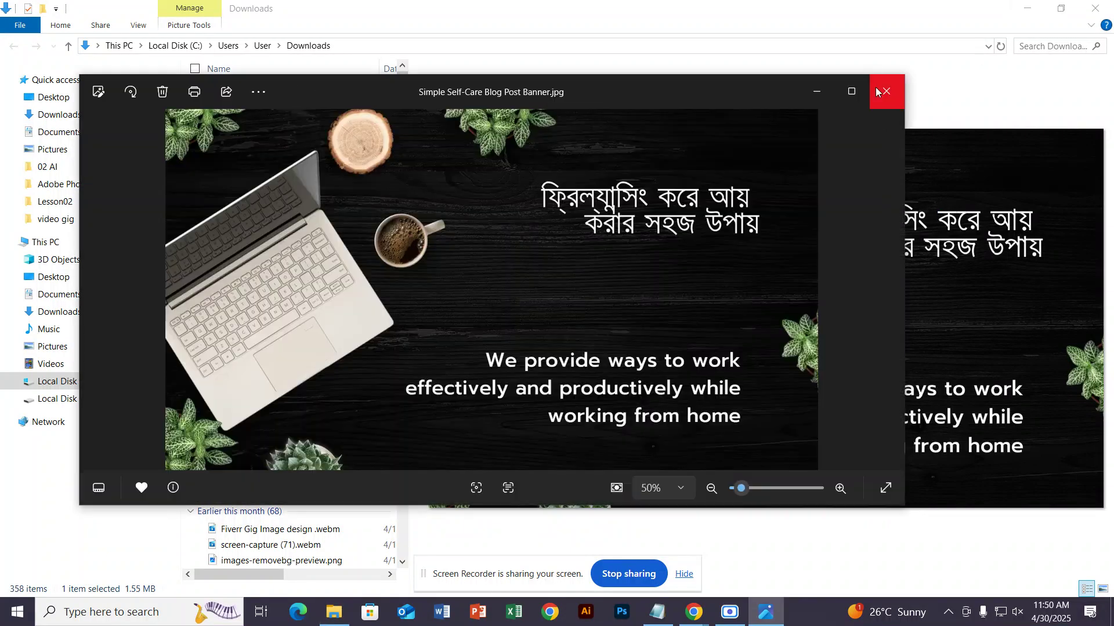
{"action": "left_click", "coordinate": [886, 90]}
{"action": "left_click", "coordinate": [1022, 11]}
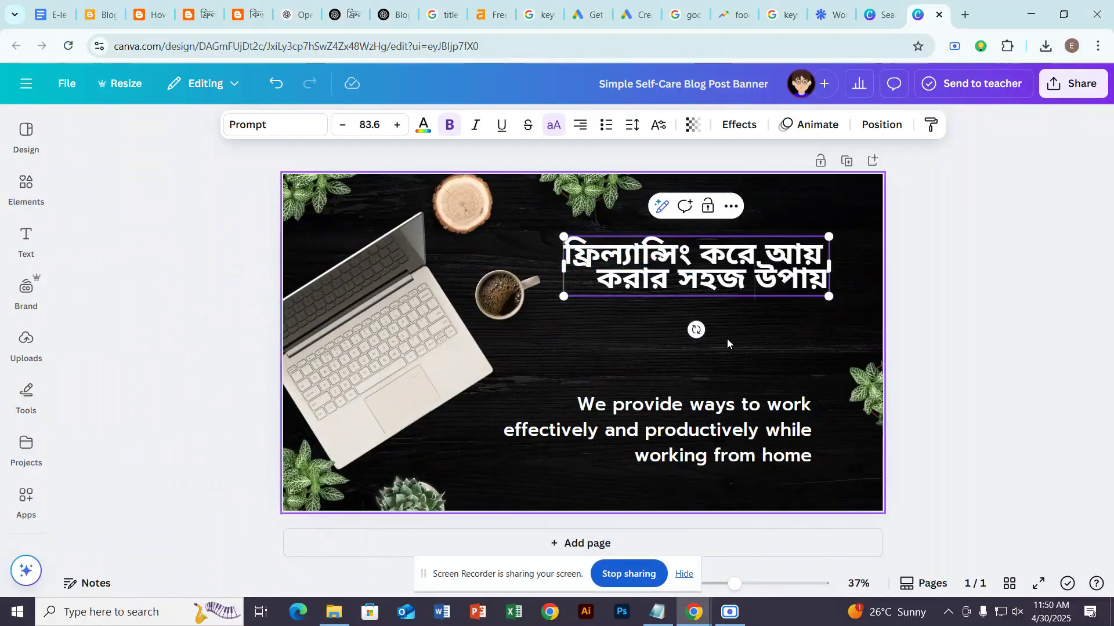
{"action": "left_click", "coordinate": [131, 11]}
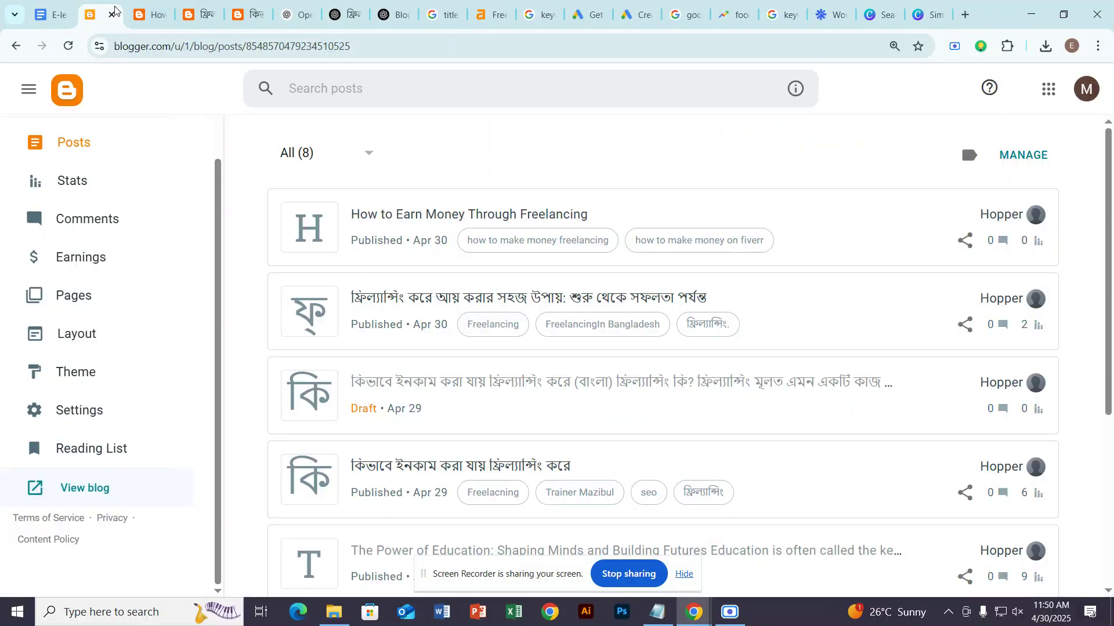
{"action": "left_click", "coordinate": [435, 216]}
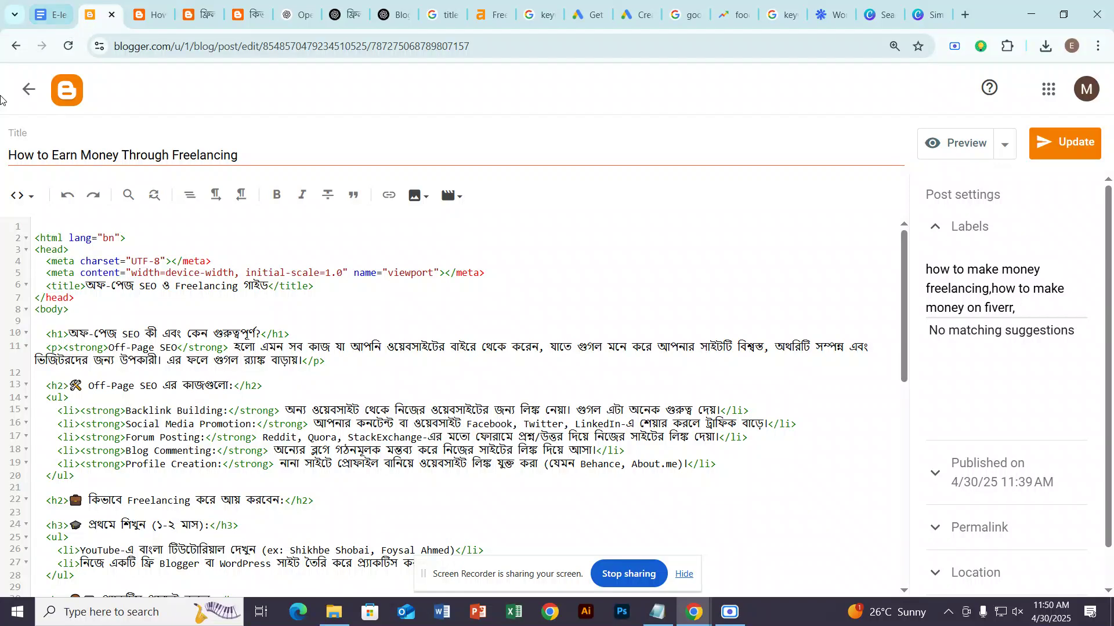
{"action": "left_click", "coordinate": [29, 88]}
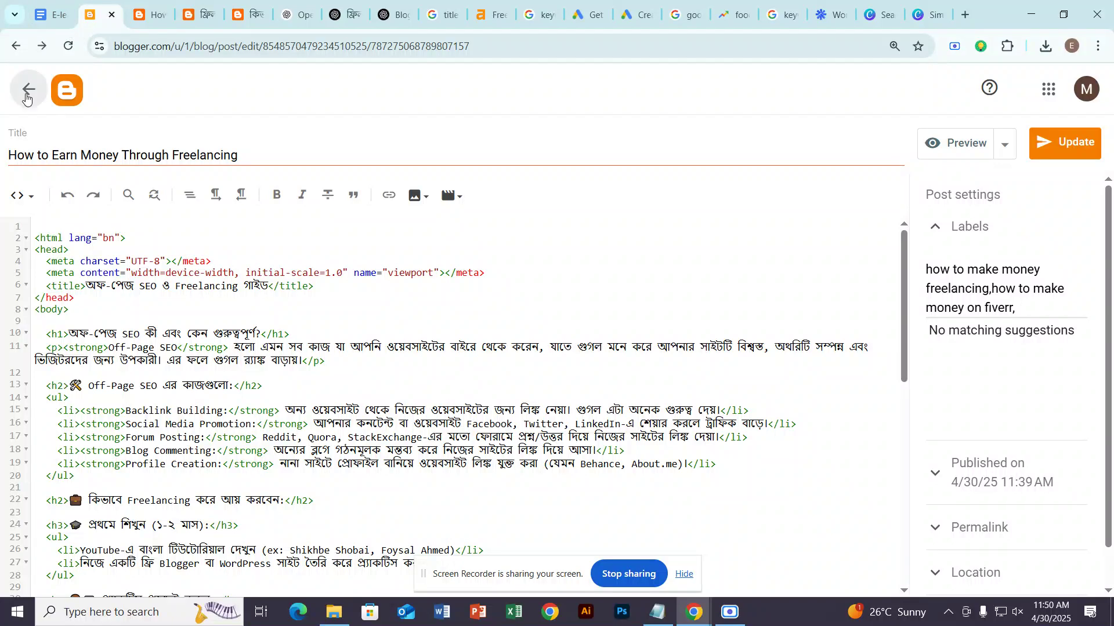
Copy the title "How to Earn Money Through Freelancing" from the published blog post.
{"action": "left_click", "coordinate": [151, 15]}
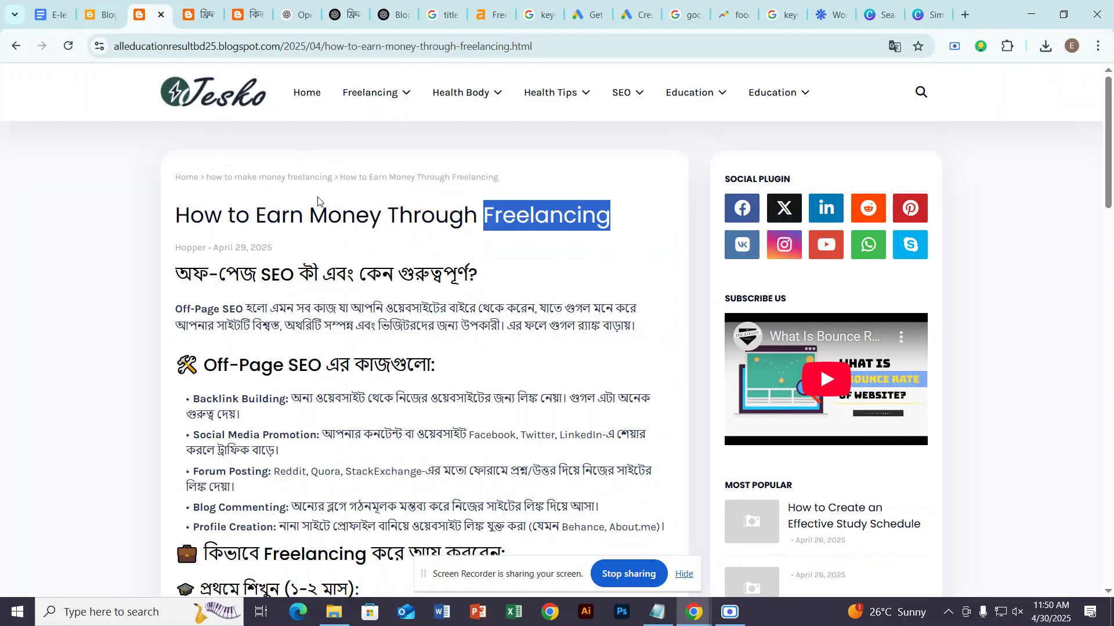
{"action": "left_click", "coordinate": [303, 209]}
{"action": "left_click_drag", "start_coordinate": [177, 210], "coordinate": [628, 206]}
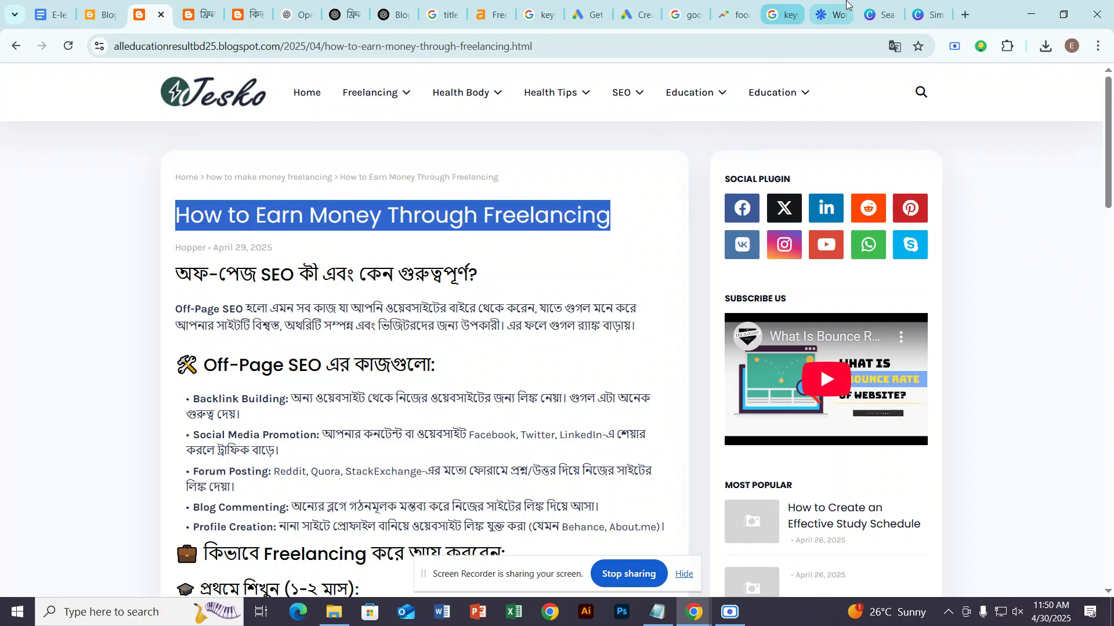
Replace the Bengali heading on the Canva banner with "HOW TO EARN MONEY THROUGH FREELANCING".
{"action": "left_click", "coordinate": [879, 14]}
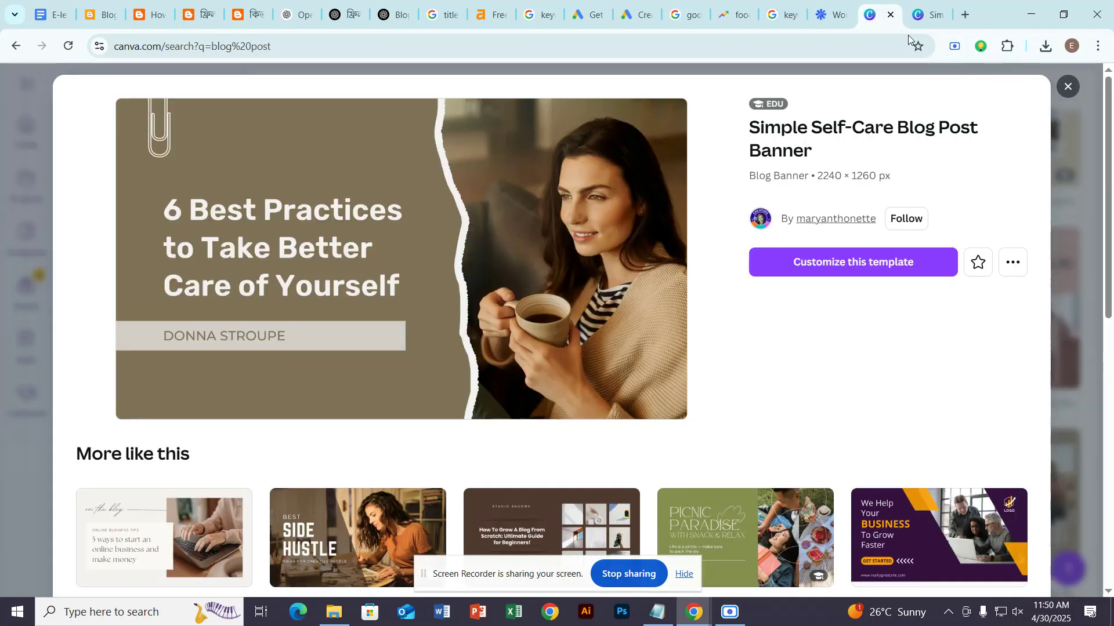
{"action": "left_click", "coordinate": [926, 15]}
{"action": "triple_click", "coordinate": [755, 273]}
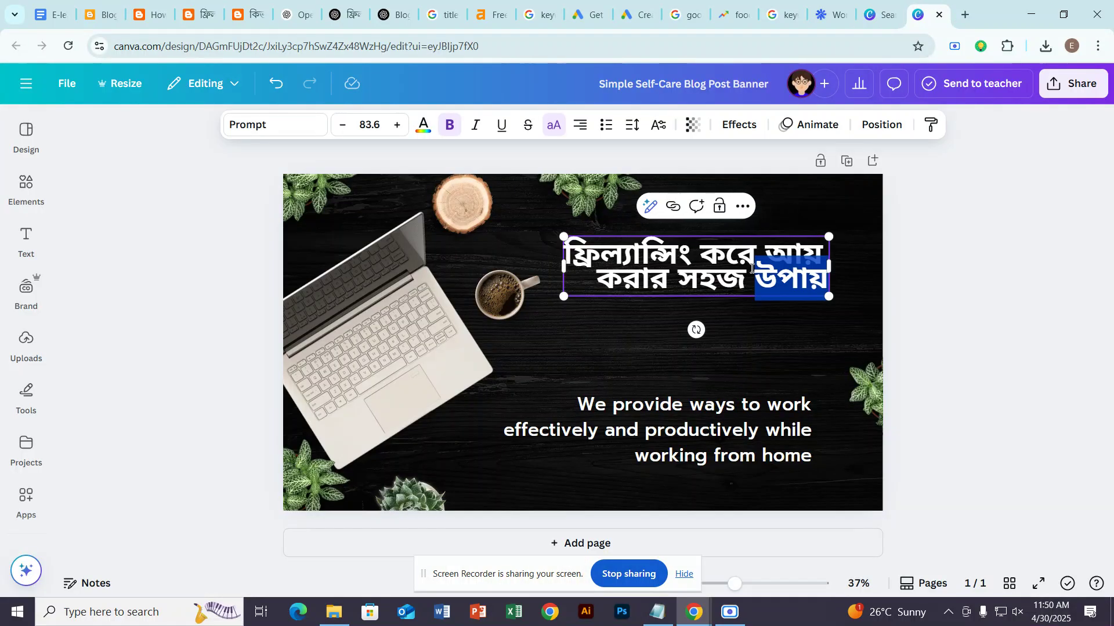
{"action": "left_click", "coordinate": [669, 242]}
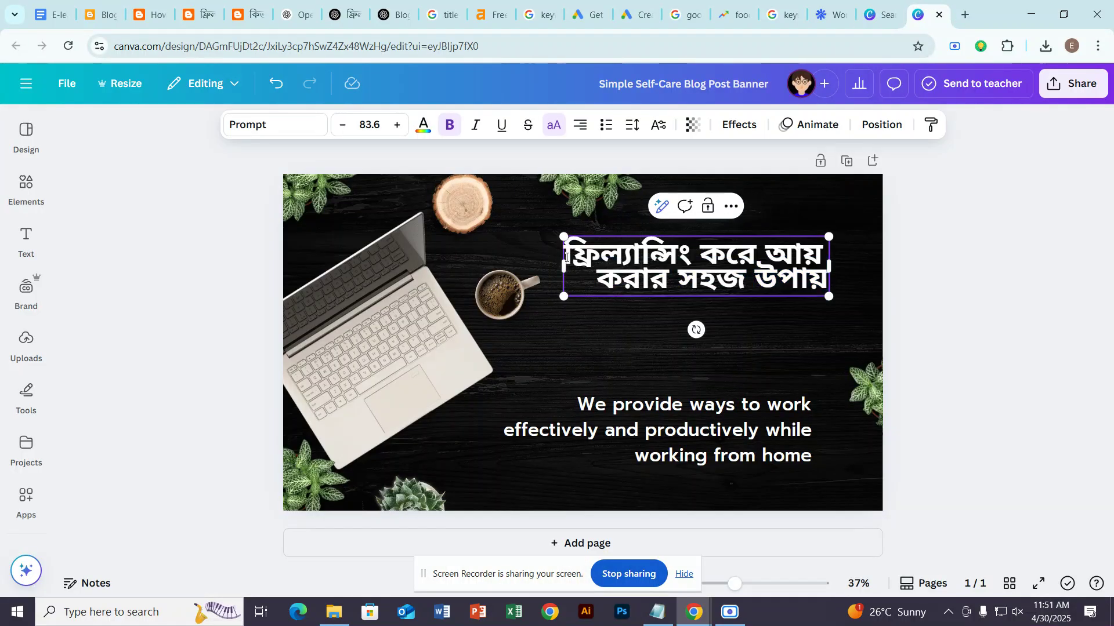
{"action": "left_click_drag", "start_coordinate": [567, 257], "coordinate": [803, 268]}
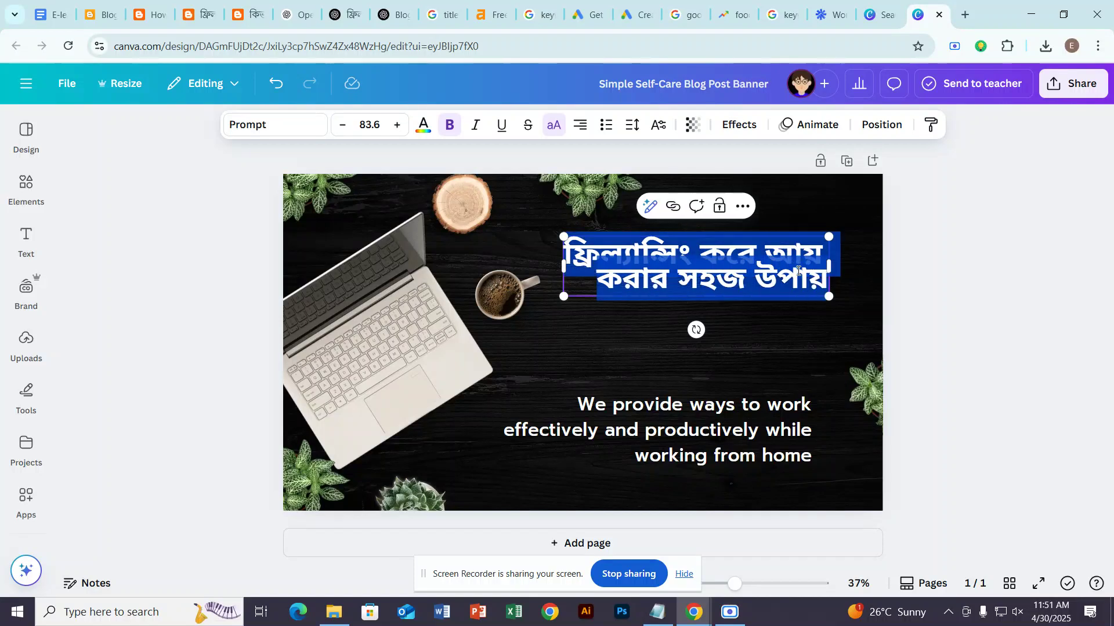
{"action": "type", "text": "HOW TO EARN MONEY THROUGH FREELANCING"}
{"action": "left_click", "coordinate": [1003, 242]}
Narrow the heading's text box slightly and move it a little closer to the coffee cup.
{"action": "left_click", "coordinate": [766, 277]}
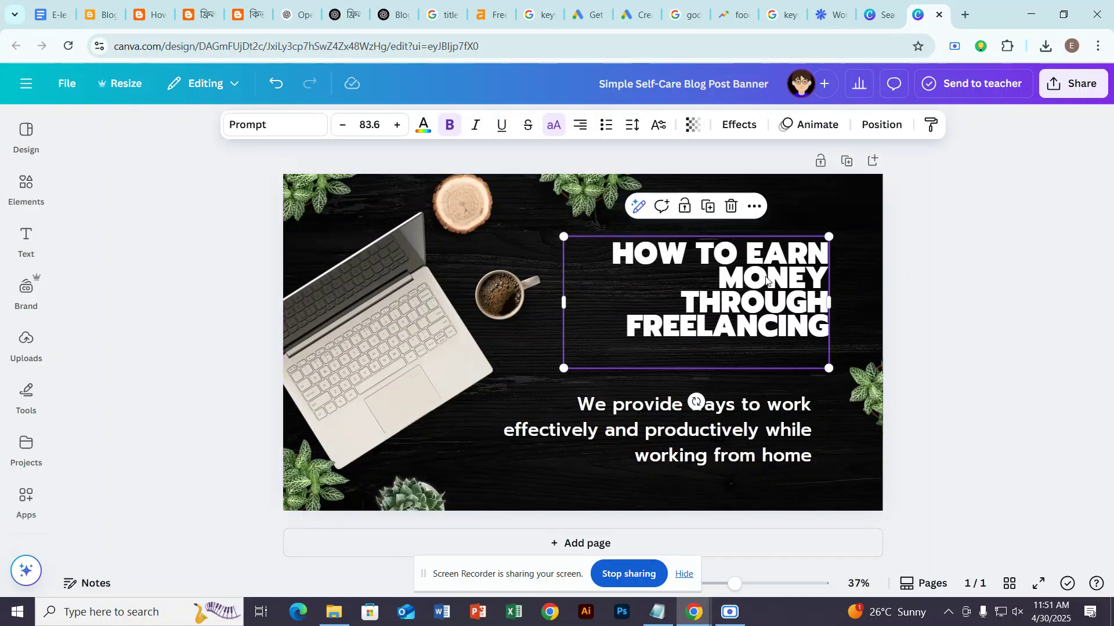
{"action": "left_click_drag", "start_coordinate": [560, 304], "coordinate": [594, 304]}
{"action": "left_click", "coordinate": [877, 289]}
{"action": "left_click", "coordinate": [757, 307]}
{"action": "left_click_drag", "start_coordinate": [757, 308], "coordinate": [718, 306]}
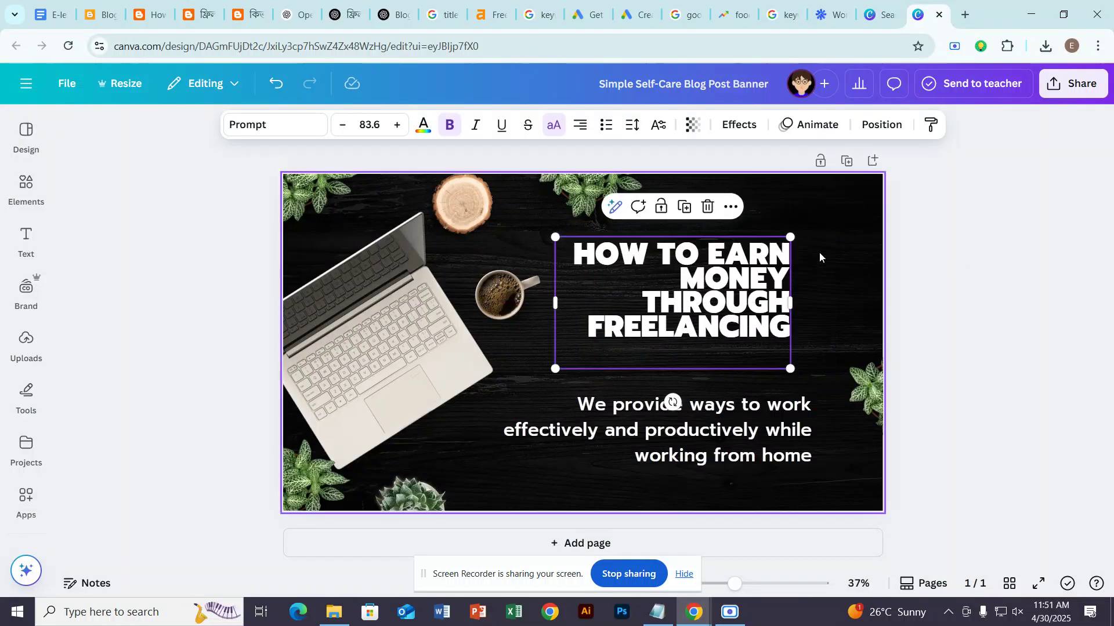
Enlarge the banner heading to font size 102 and shift it slightly downward, above the subtitle.
{"action": "left_click_drag", "start_coordinate": [788, 233], "coordinate": [832, 201]}
{"action": "left_click", "coordinate": [965, 296]}
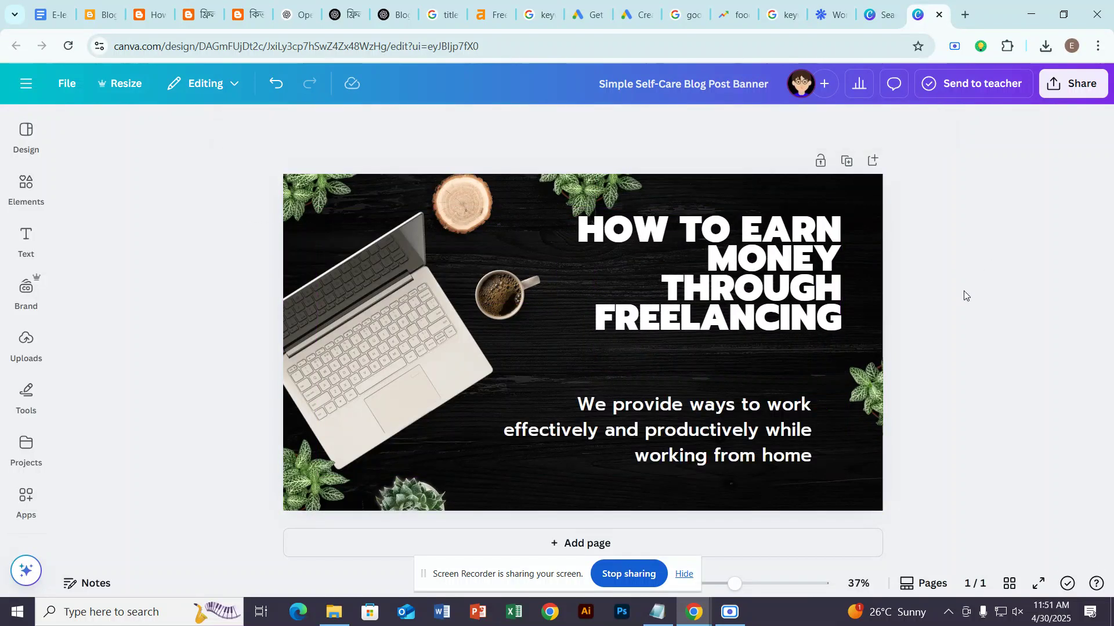
{"action": "left_click_drag", "start_coordinate": [731, 298], "coordinate": [729, 311]}
Download the English banner as a JPG at size 1 with the quality raised to the maximum.
{"action": "left_click", "coordinate": [1073, 83]}
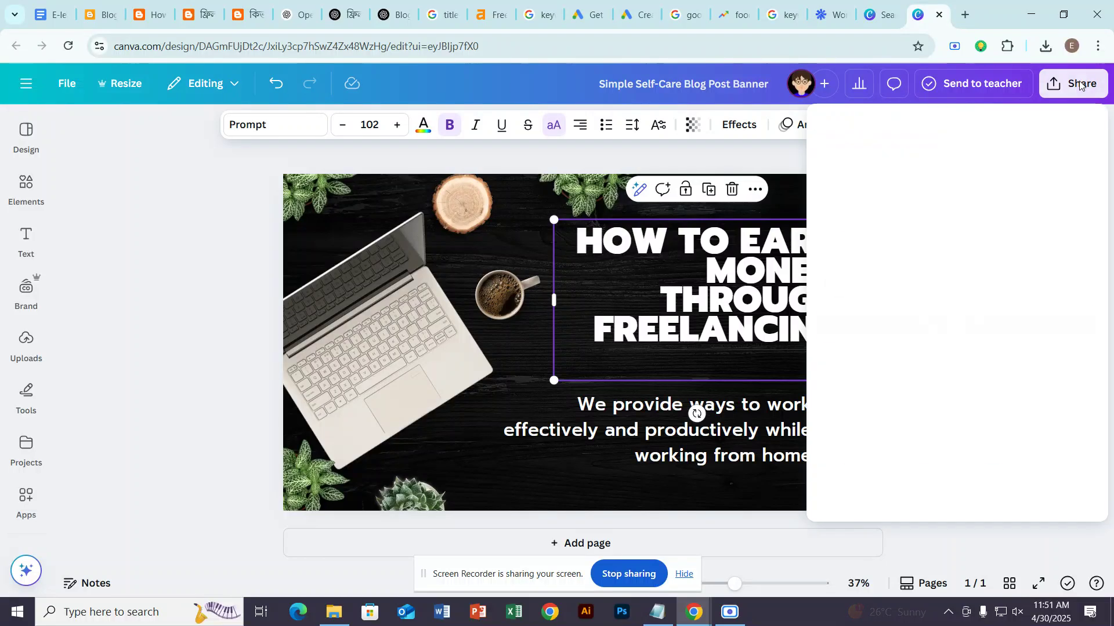
{"action": "left_click", "coordinate": [851, 386]}
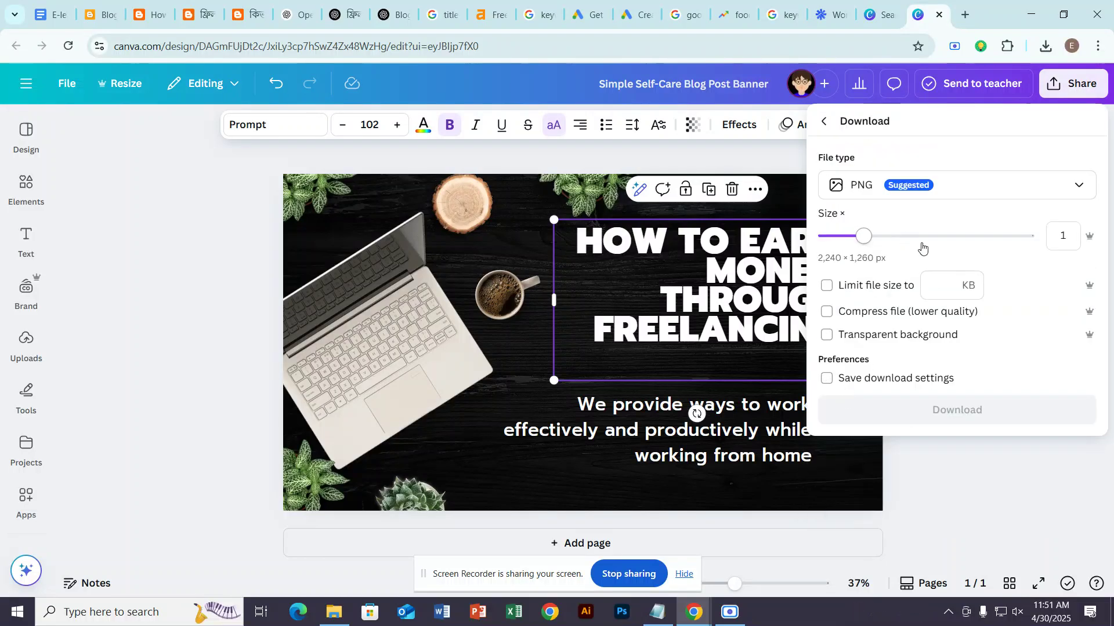
{"action": "left_click", "coordinate": [929, 194]}
{"action": "left_click", "coordinate": [882, 232]}
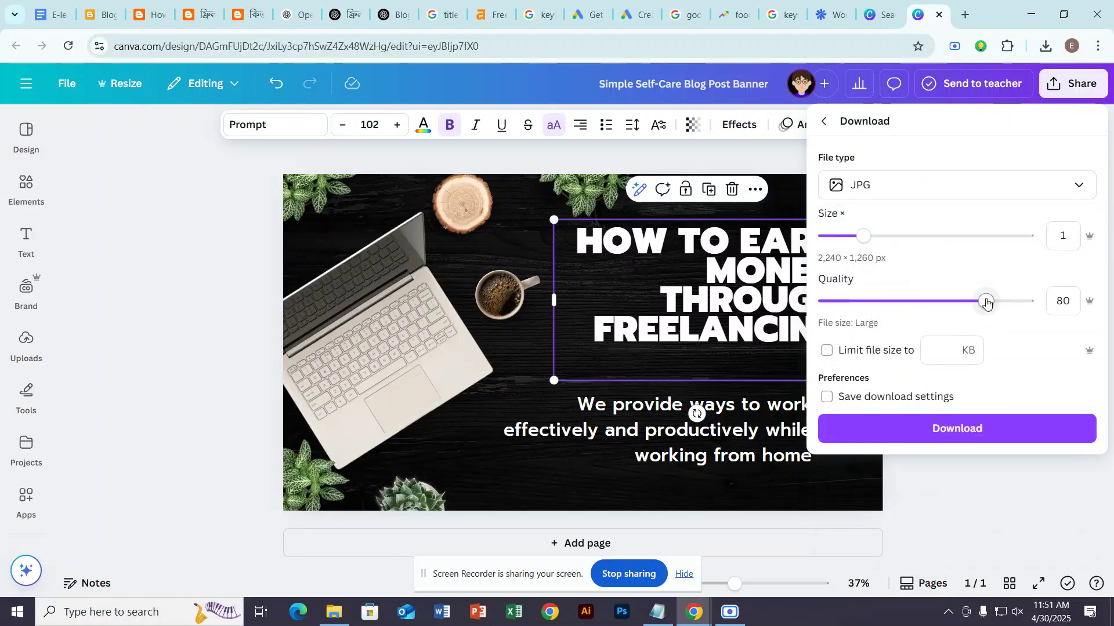
{"action": "left_click_drag", "start_coordinate": [986, 301], "coordinate": [1032, 301]}
{"action": "left_click", "coordinate": [1027, 440]}
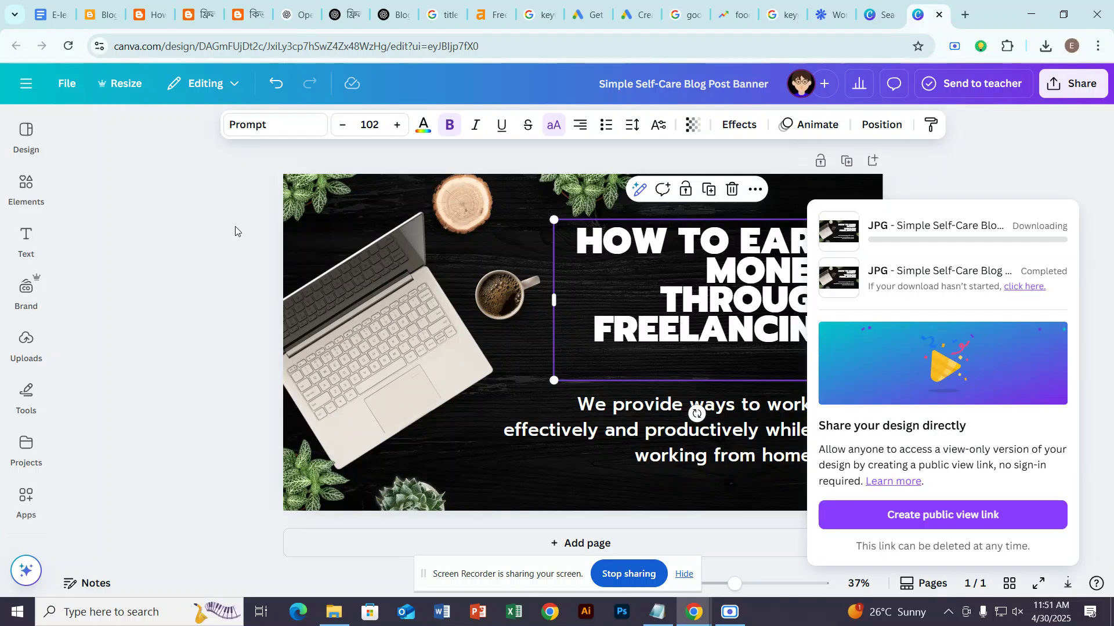
Go from the Canva design to the Blogger posts list.
{"action": "left_click", "coordinate": [149, 13]}
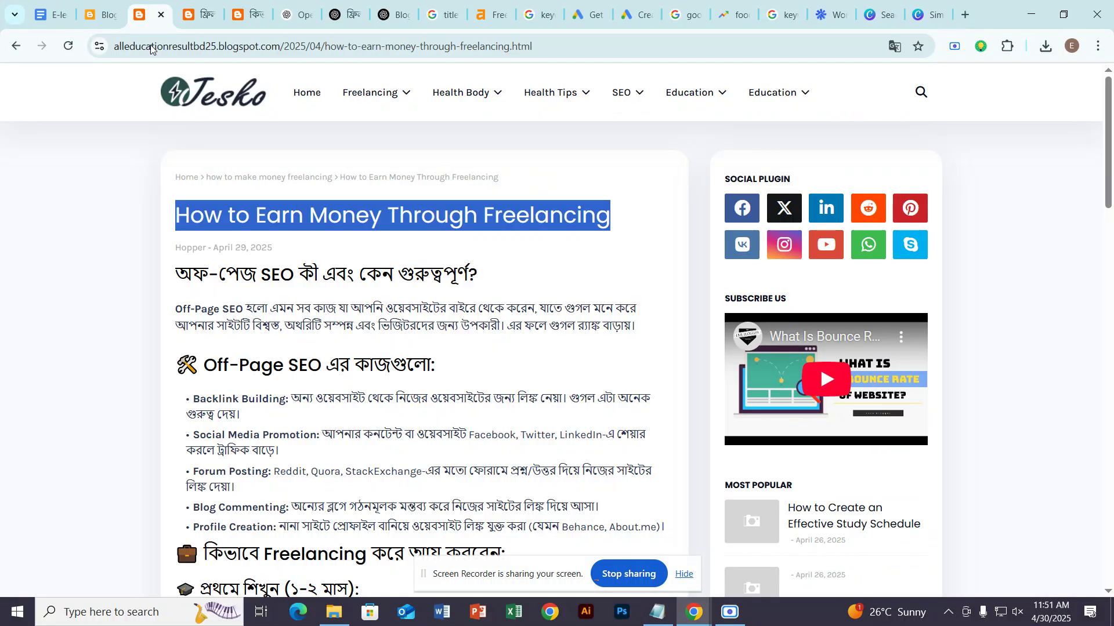
{"action": "left_click", "coordinate": [104, 15]}
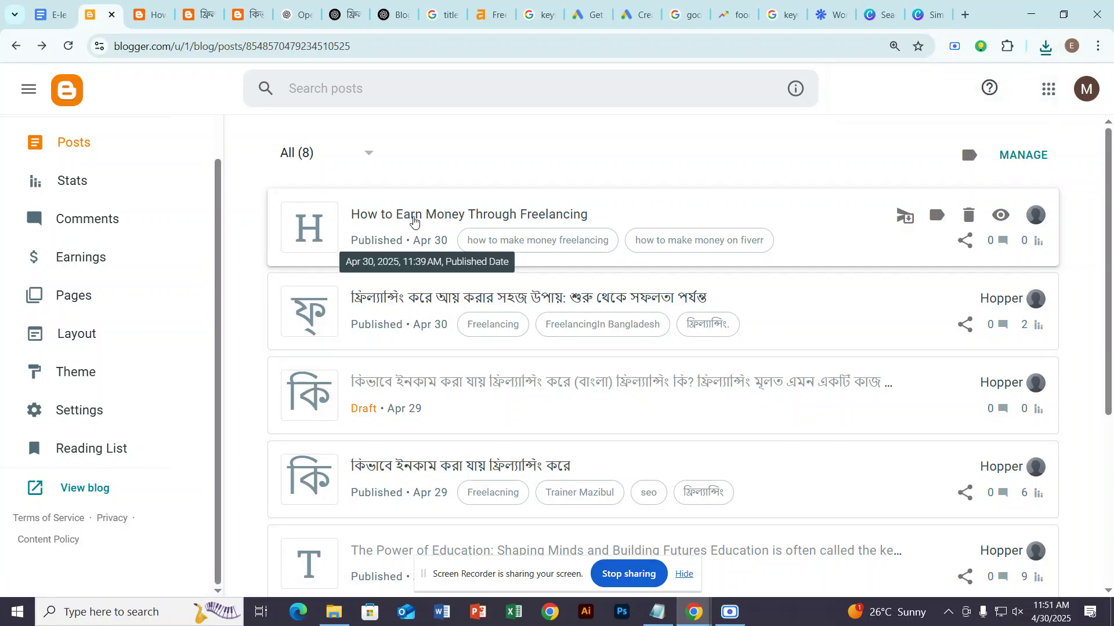
{"action": "left_click", "coordinate": [434, 213]}
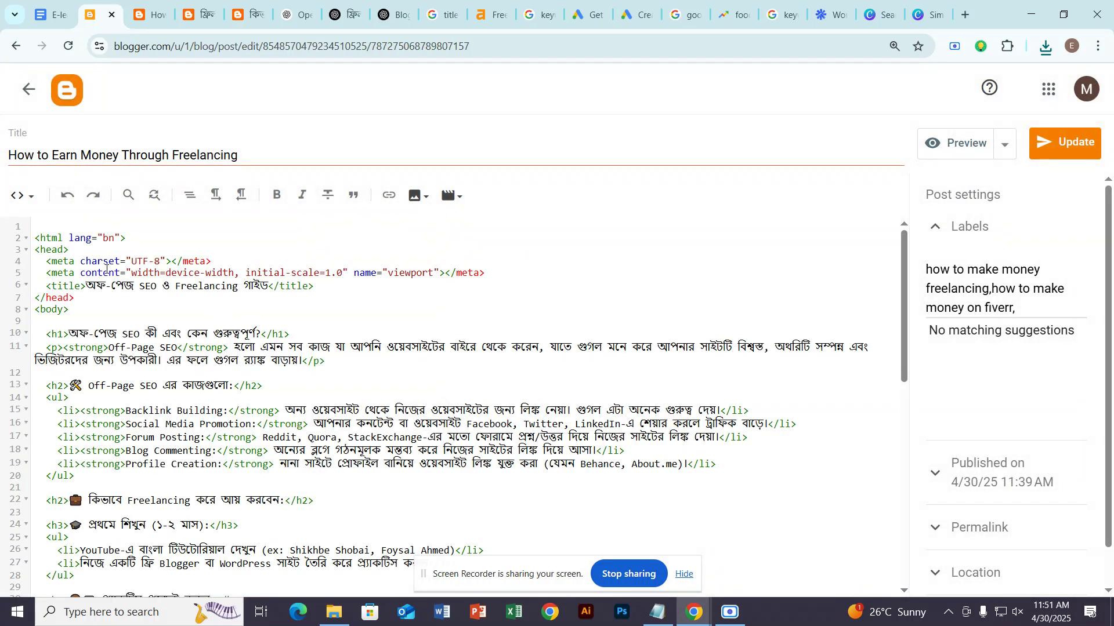
{"action": "left_click", "coordinate": [26, 200]}
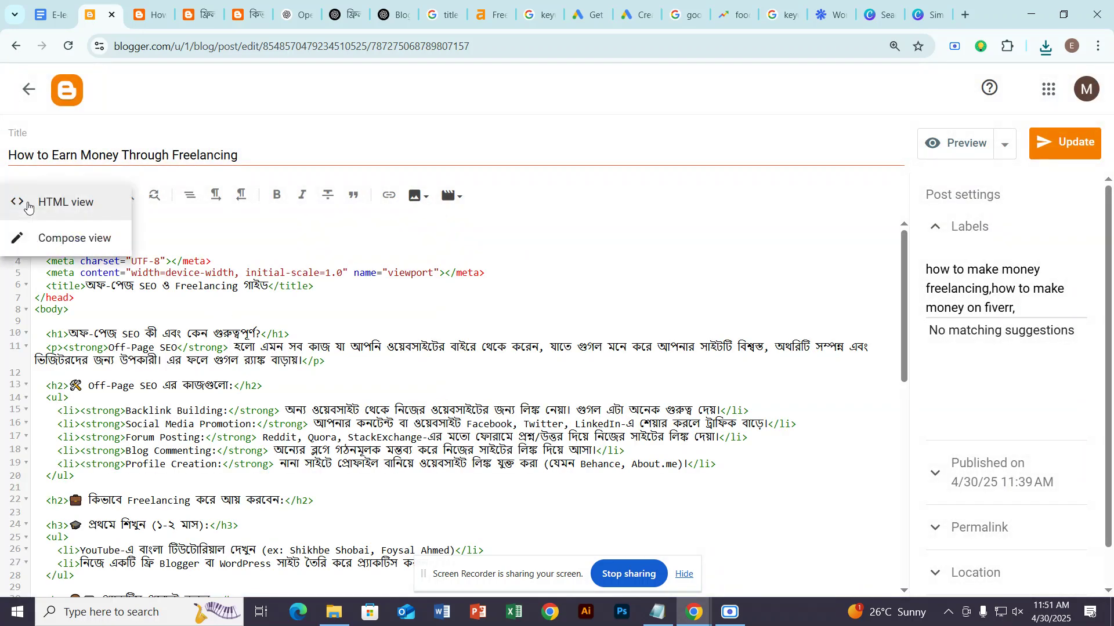
{"action": "left_click", "coordinate": [55, 232]}
{"action": "left_click", "coordinate": [662, 377]}
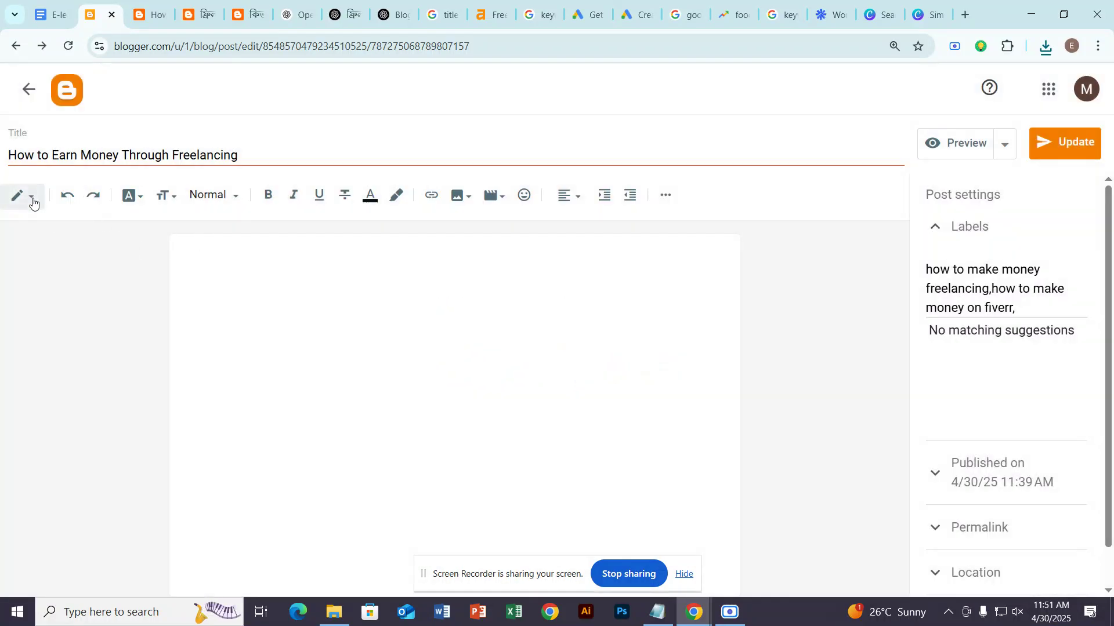
{"action": "left_click", "coordinate": [28, 89]}
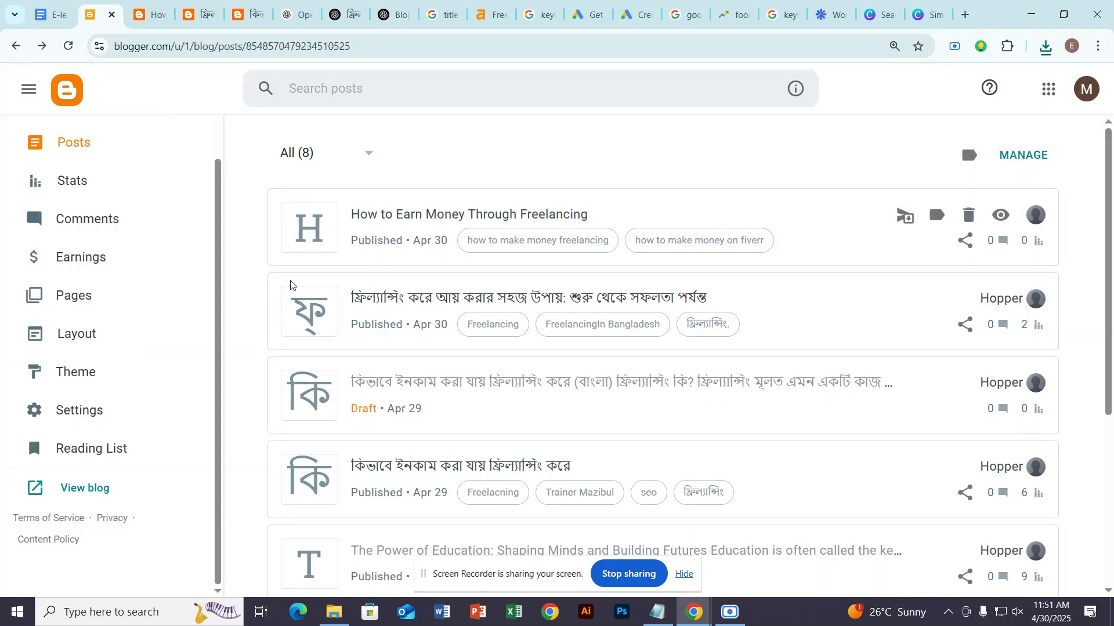
Open the post "ফ্রিল্যান্সিং করে আয় করার সহজ উপায়: শুরু থেকে সফলতা পর্যন্ত" for editing and switch it to Compose view.
{"action": "left_click", "coordinate": [459, 313]}
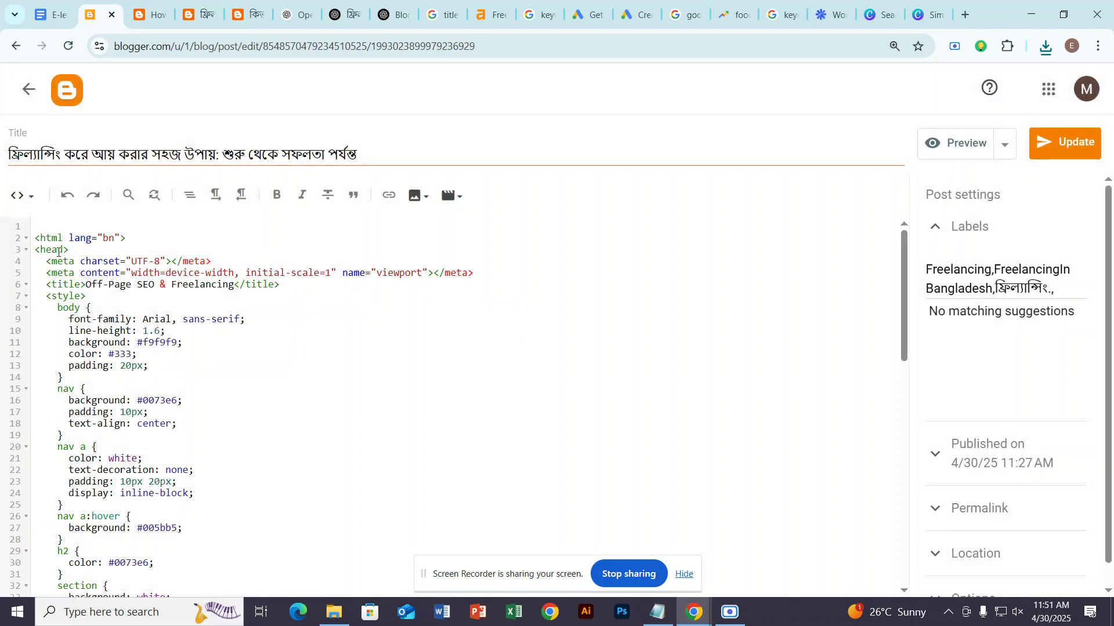
{"action": "left_click", "coordinate": [21, 196]}
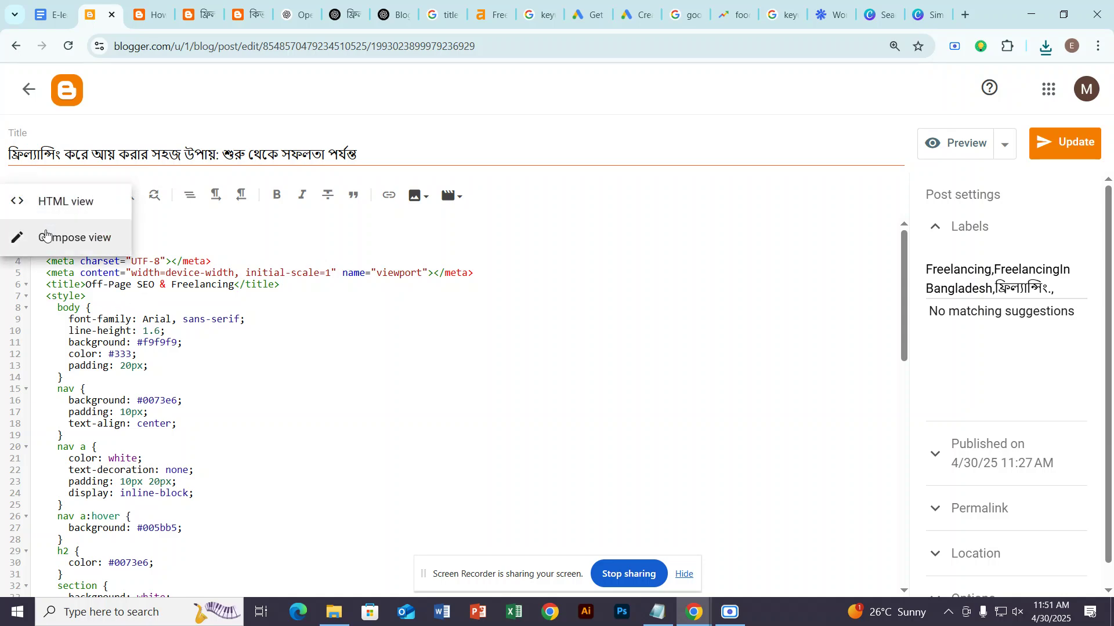
{"action": "left_click", "coordinate": [55, 235]}
{"action": "left_click", "coordinate": [663, 378]}
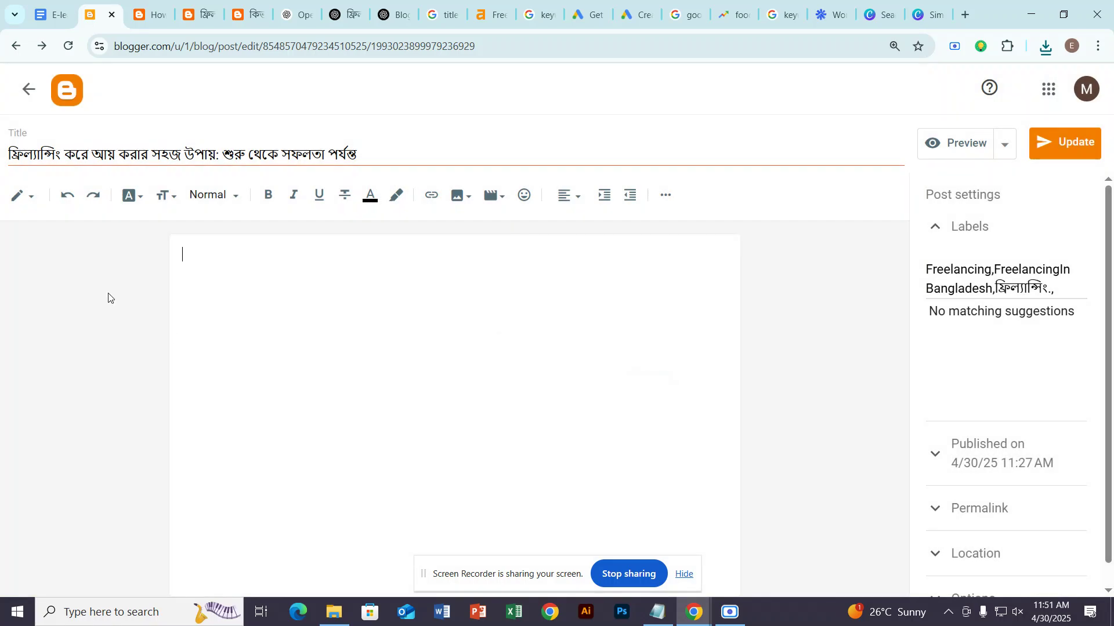
Return the Bengali post to HTML view and look through its markup from the head to the closing tags.
{"action": "left_click", "coordinate": [26, 197]}
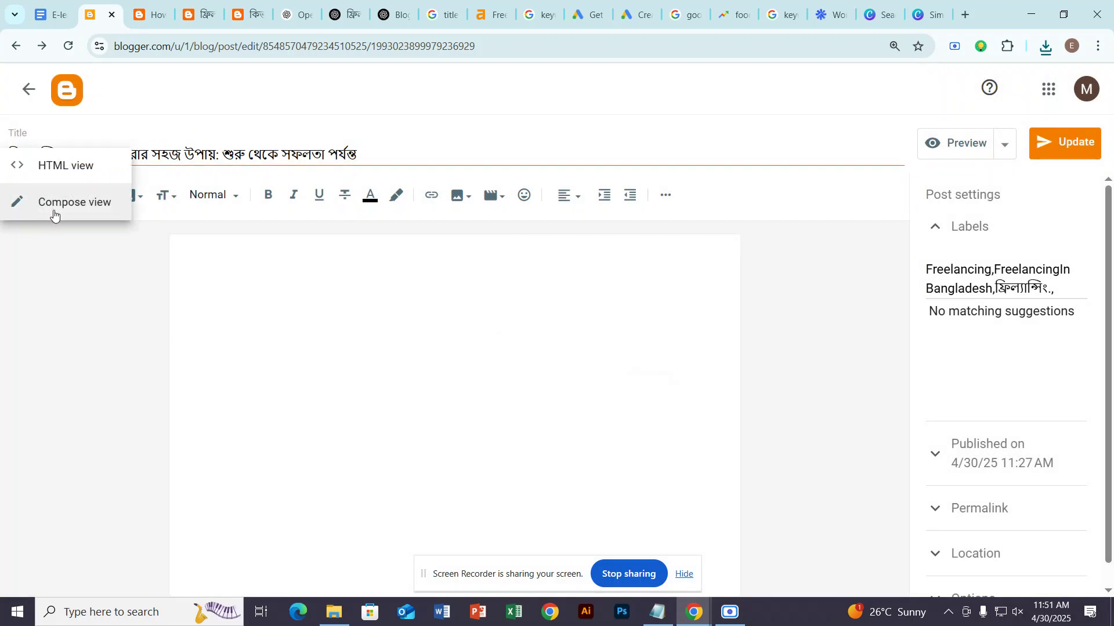
{"action": "left_click", "coordinate": [61, 178]}
{"action": "scroll", "coordinate": [149, 323], "scroll_direction": "down", "scroll_amount": 12}
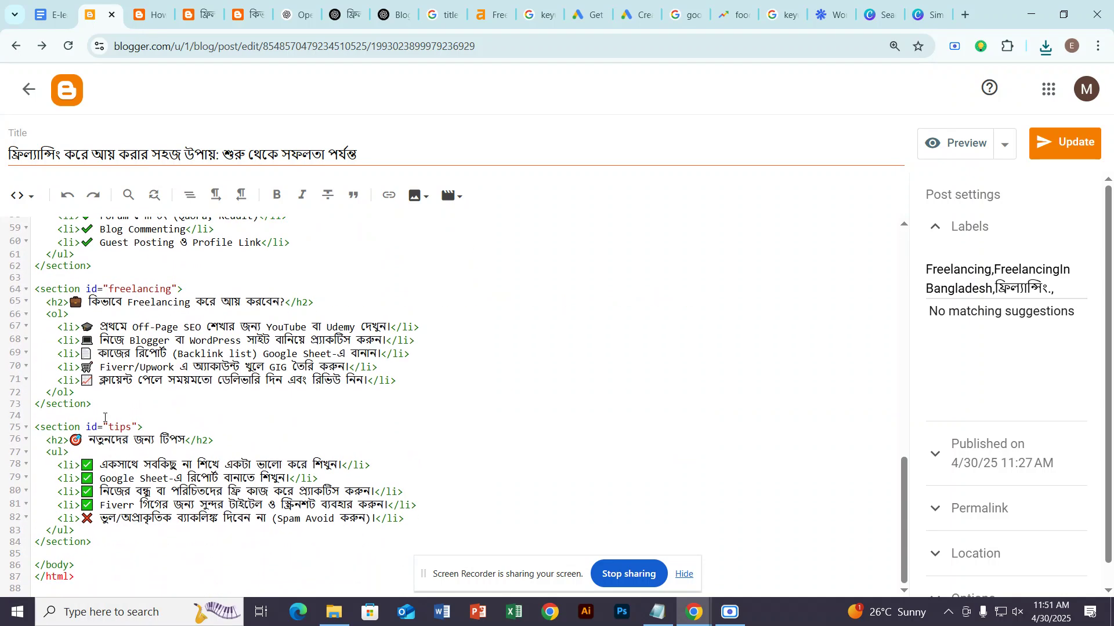
{"action": "scroll", "coordinate": [105, 401], "scroll_direction": "up", "scroll_amount": 8}
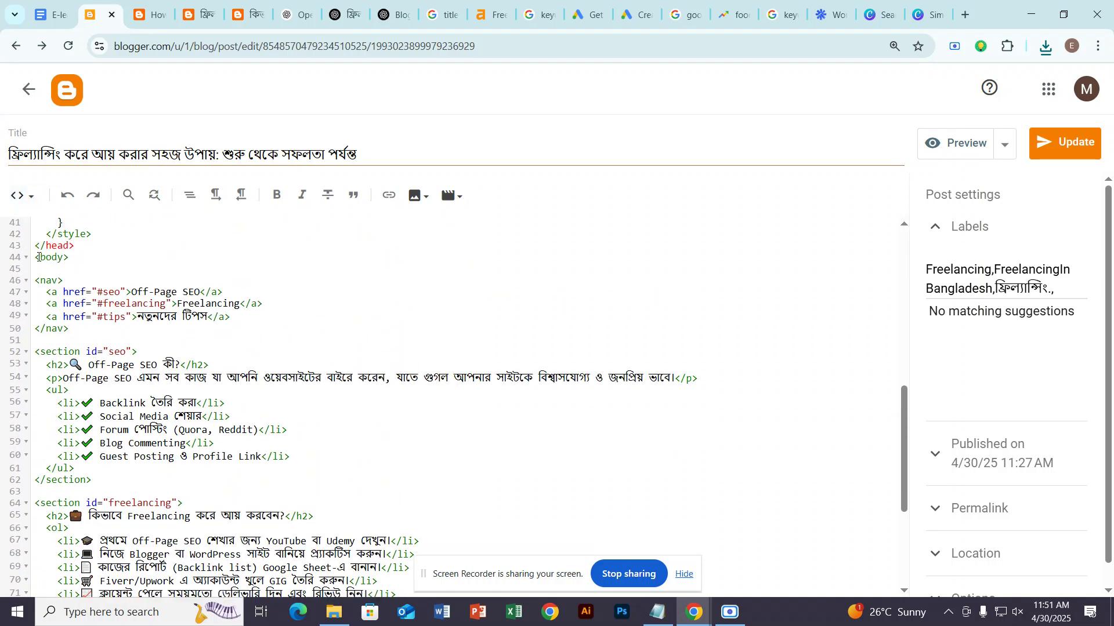
{"action": "scroll", "coordinate": [39, 290], "scroll_direction": "down", "scroll_amount": 8}
{"action": "scroll", "coordinate": [91, 316], "scroll_direction": "up", "scroll_amount": 12}
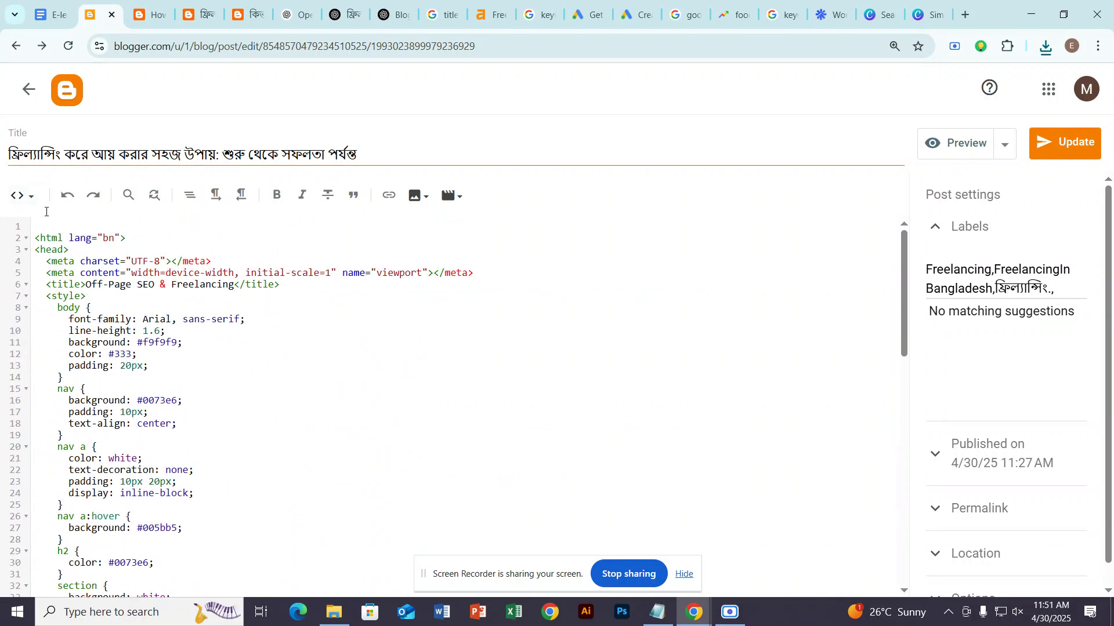
Switch the Bengali post from HTML back to Compose view, accepting the switch to compose mode.
{"action": "left_click", "coordinate": [30, 198]}
{"action": "left_click", "coordinate": [58, 258]}
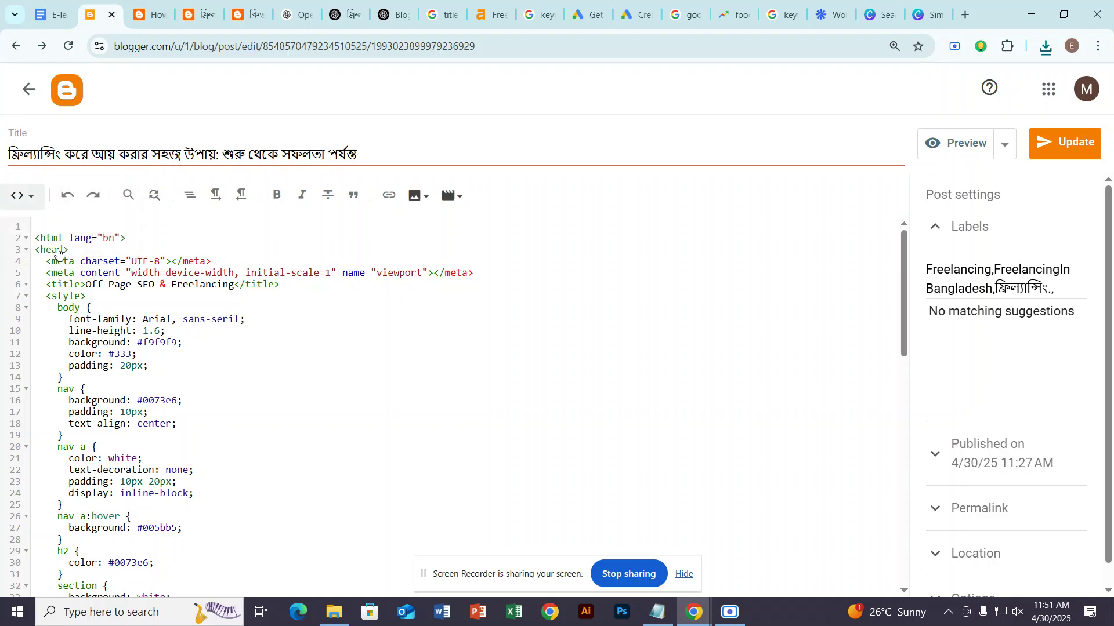
{"action": "left_click", "coordinate": [30, 198]}
{"action": "left_click", "coordinate": [70, 236]}
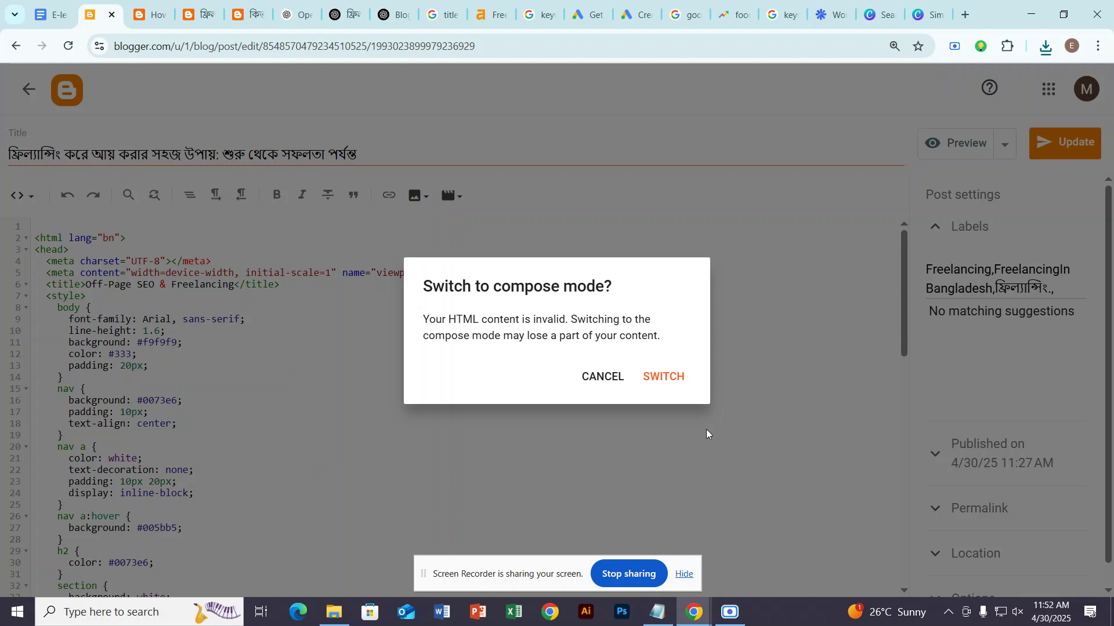
{"action": "left_click", "coordinate": [675, 376]}
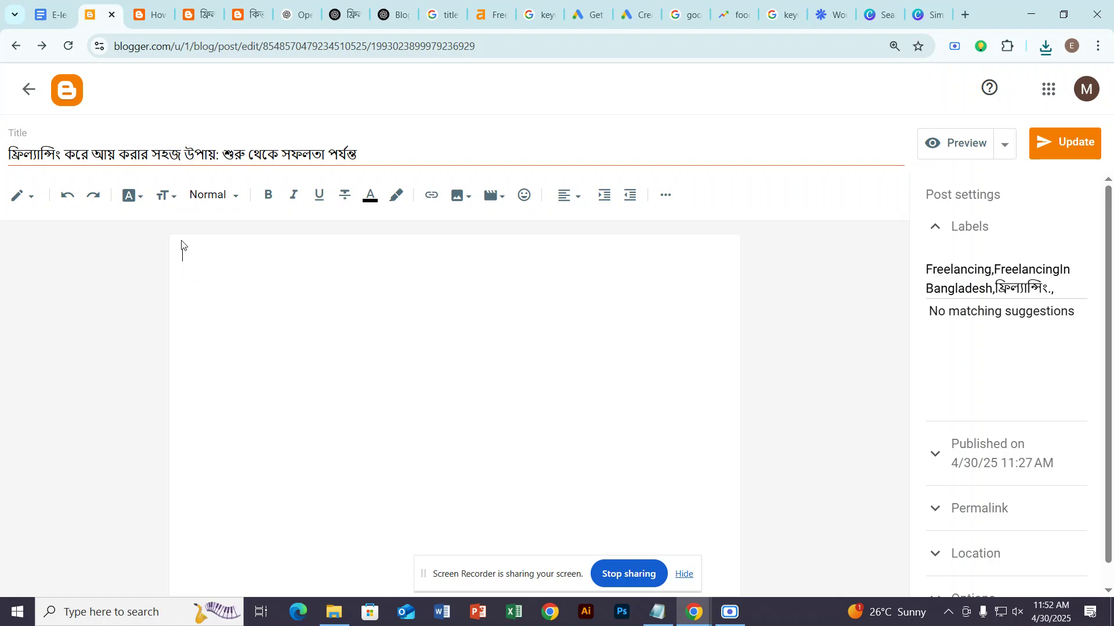
Start an image upload from the computer and select "Simple Self-Care Blog Post Banner (1).jpg" in Downloads.
{"action": "left_click", "coordinate": [460, 196]}
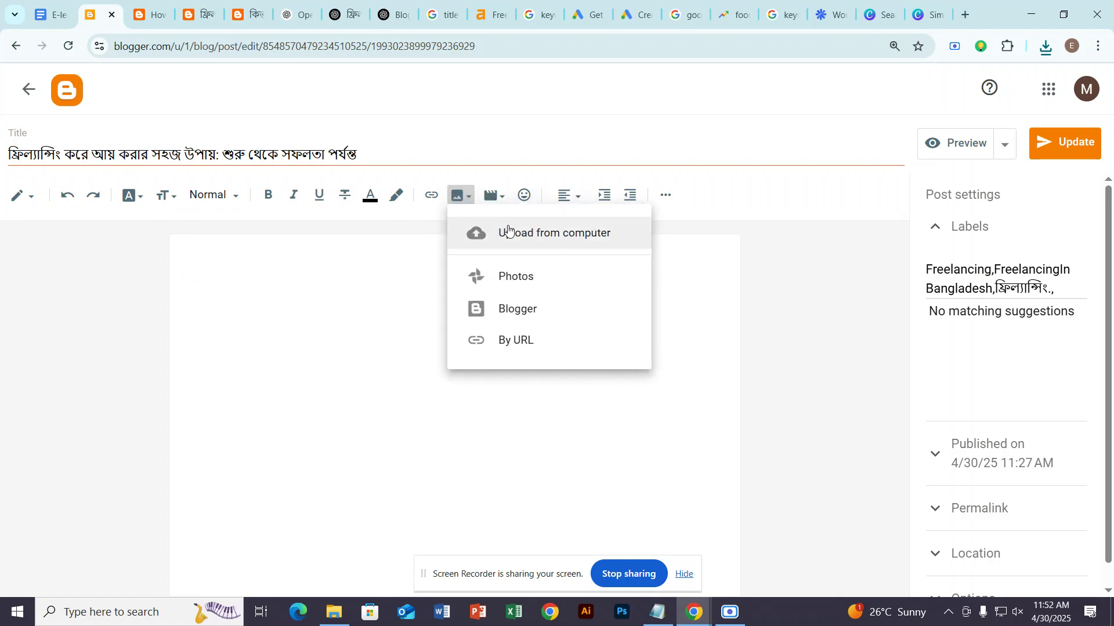
{"action": "left_click", "coordinate": [508, 232]}
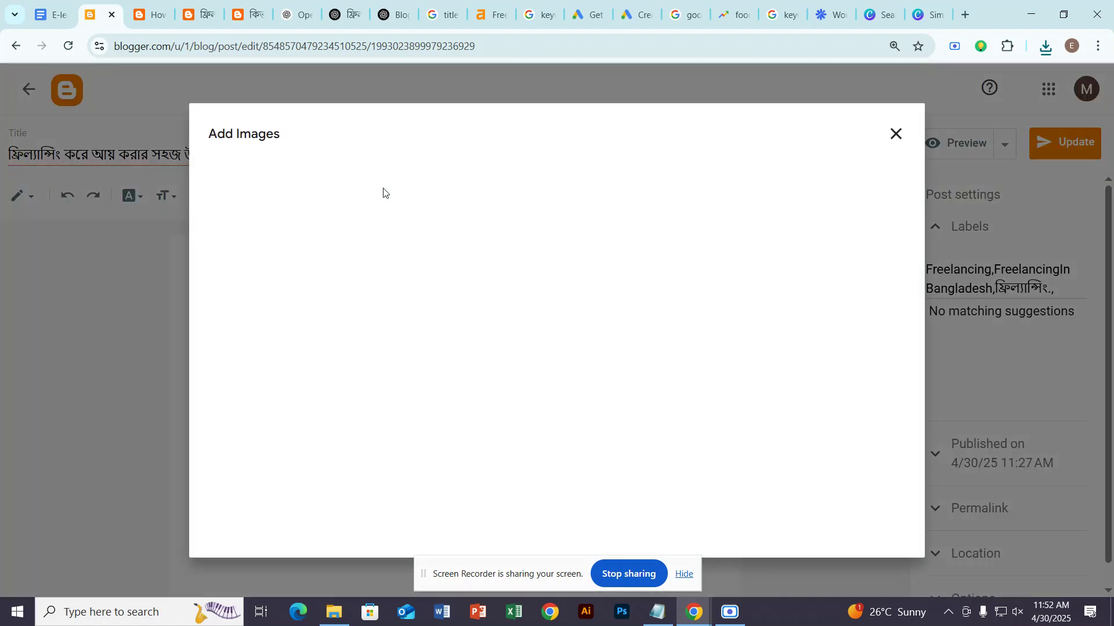
{"action": "left_click", "coordinate": [585, 416]}
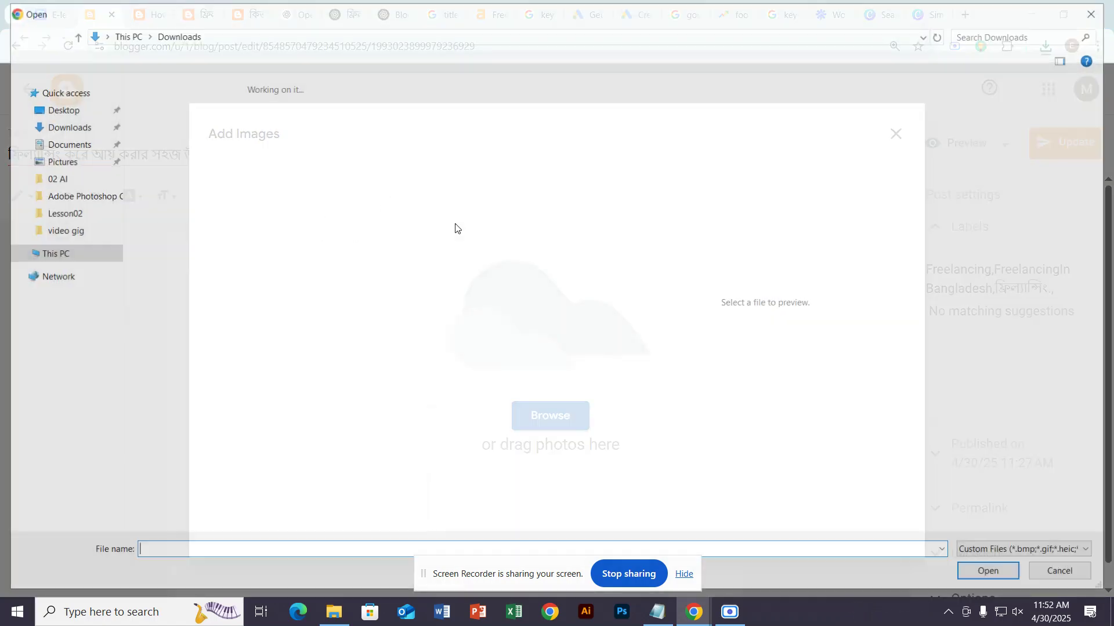
{"action": "left_click", "coordinate": [198, 105]}
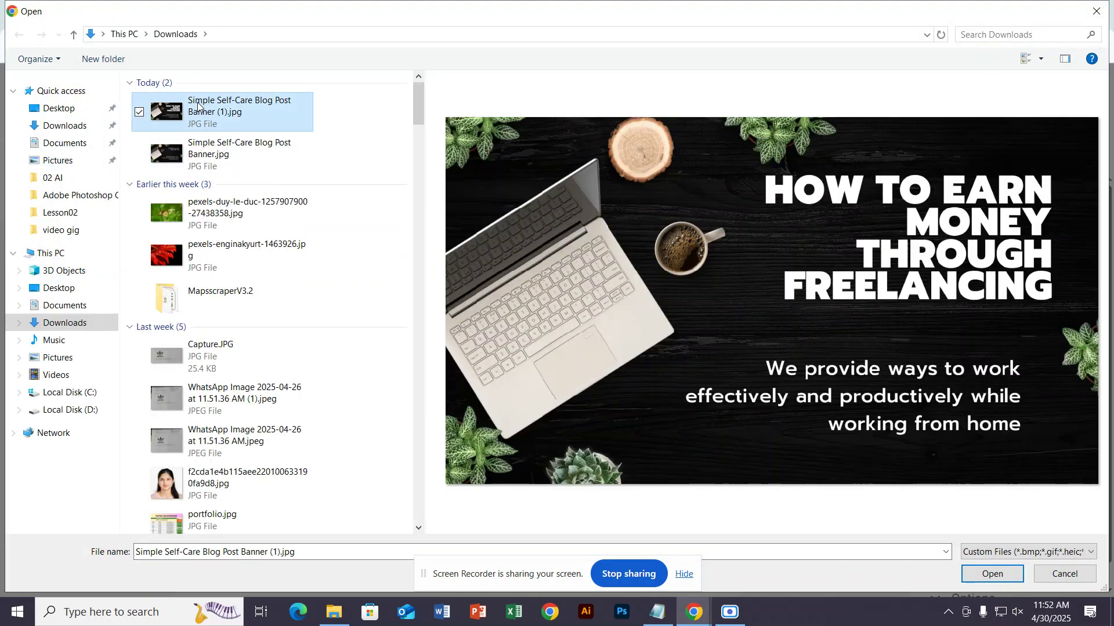
View the file properties of the selected banner image, then close them.
{"action": "right_click", "coordinate": [197, 102]}
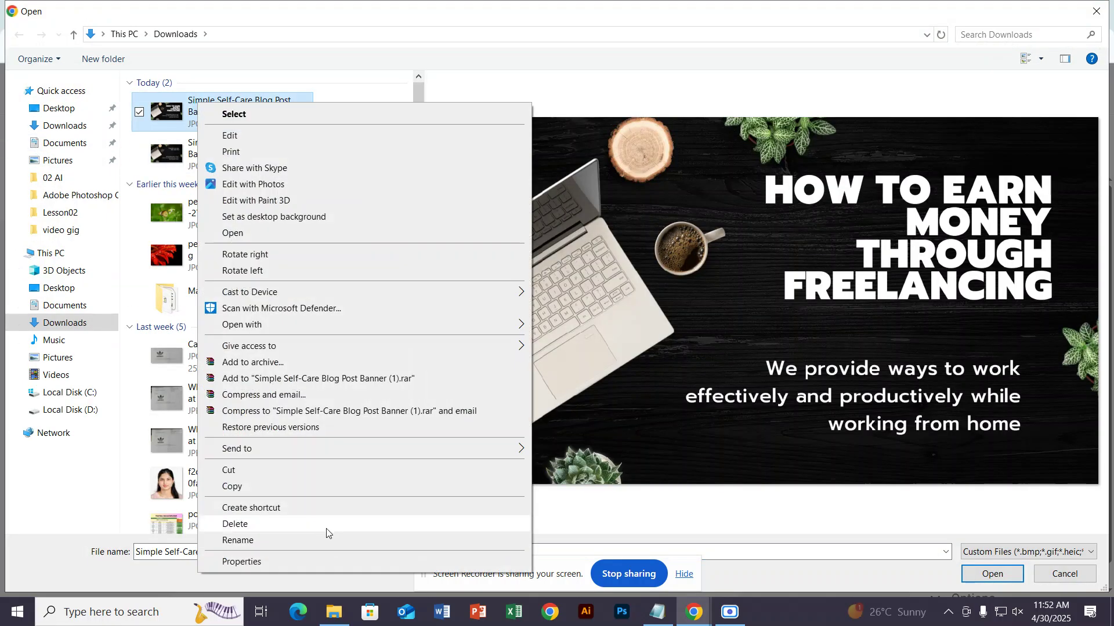
{"action": "left_click", "coordinate": [307, 562]}
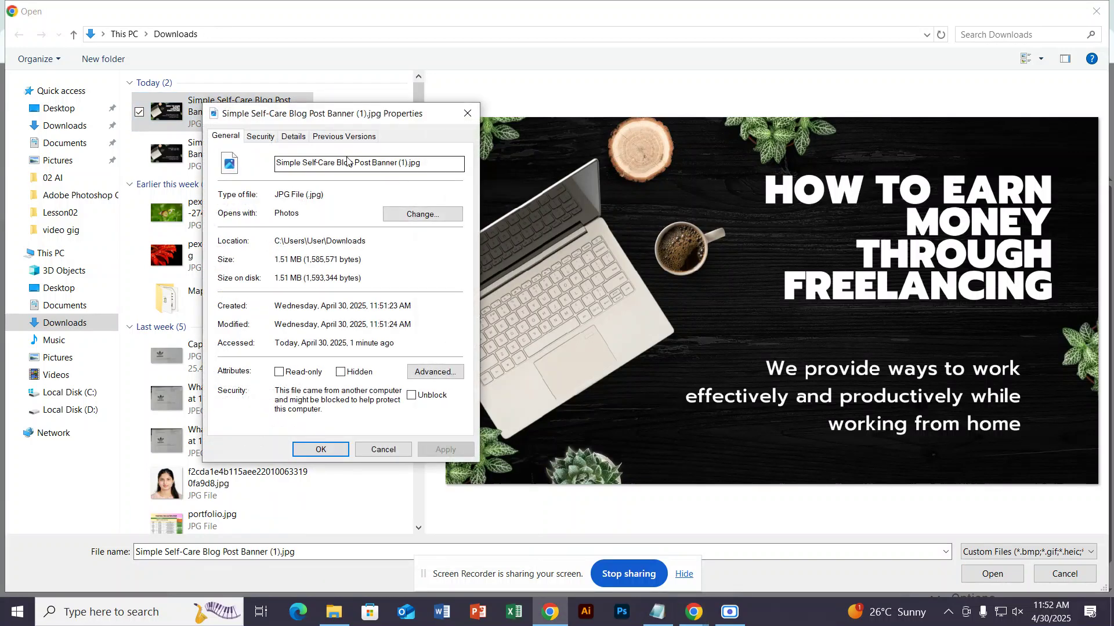
{"action": "left_click", "coordinate": [323, 449]}
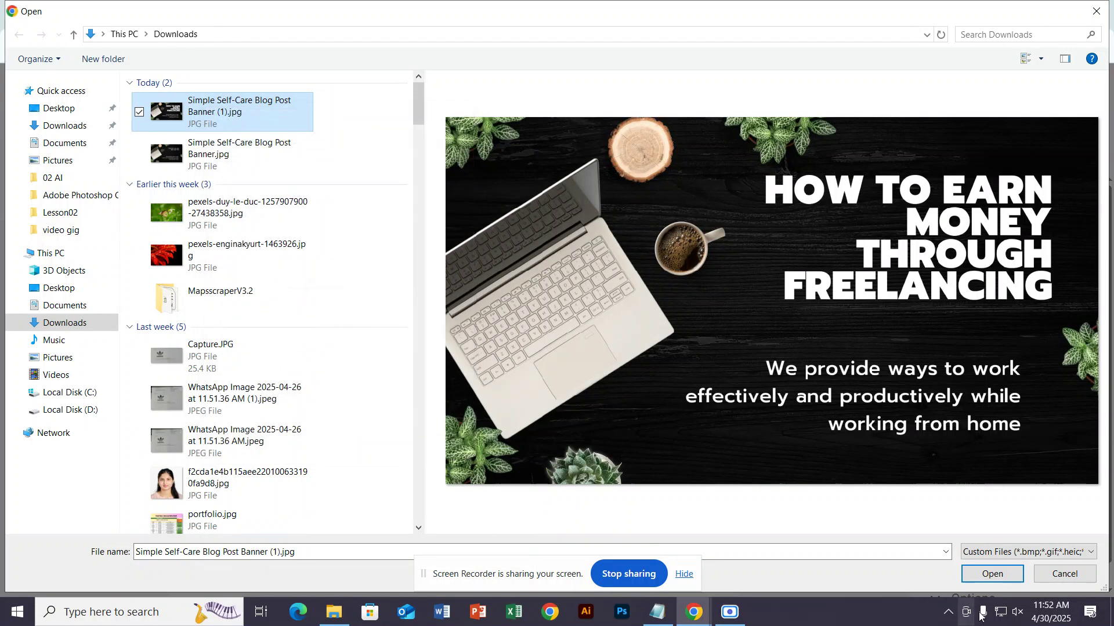
Insert the selected banner image into the Bengali post and update the published post.
{"action": "left_click", "coordinate": [997, 579]}
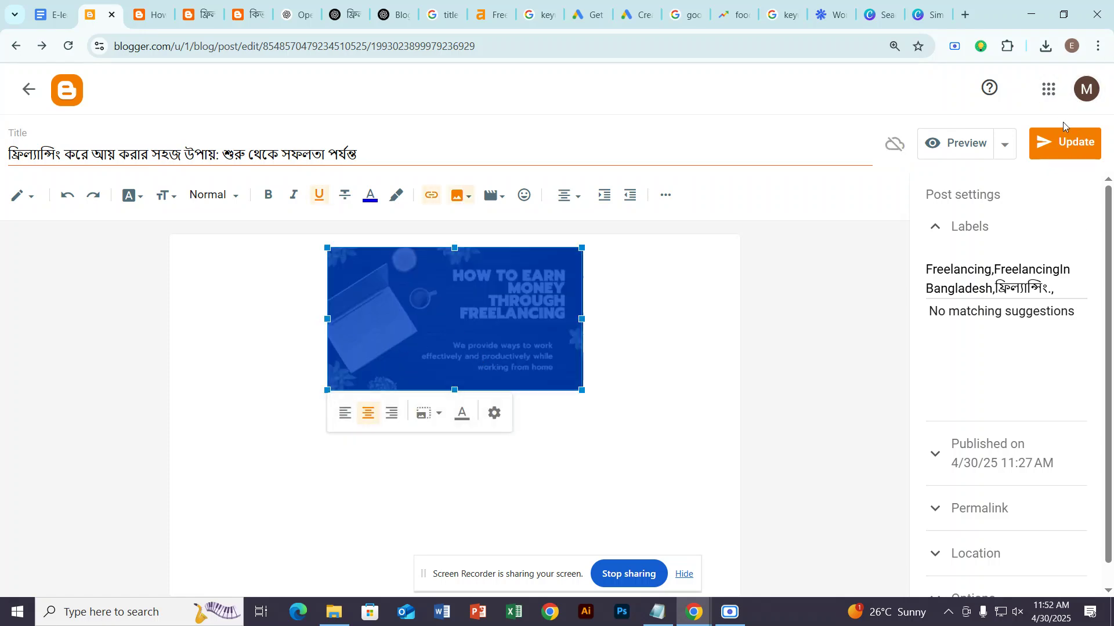
{"action": "left_click", "coordinate": [1064, 147]}
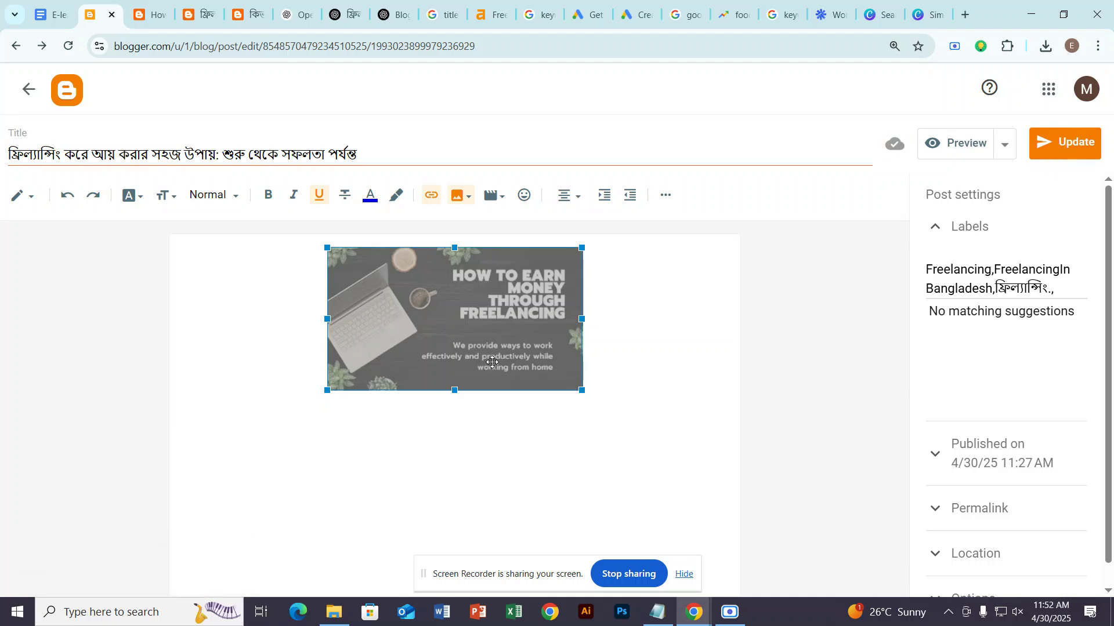
{"action": "left_click", "coordinate": [471, 311]}
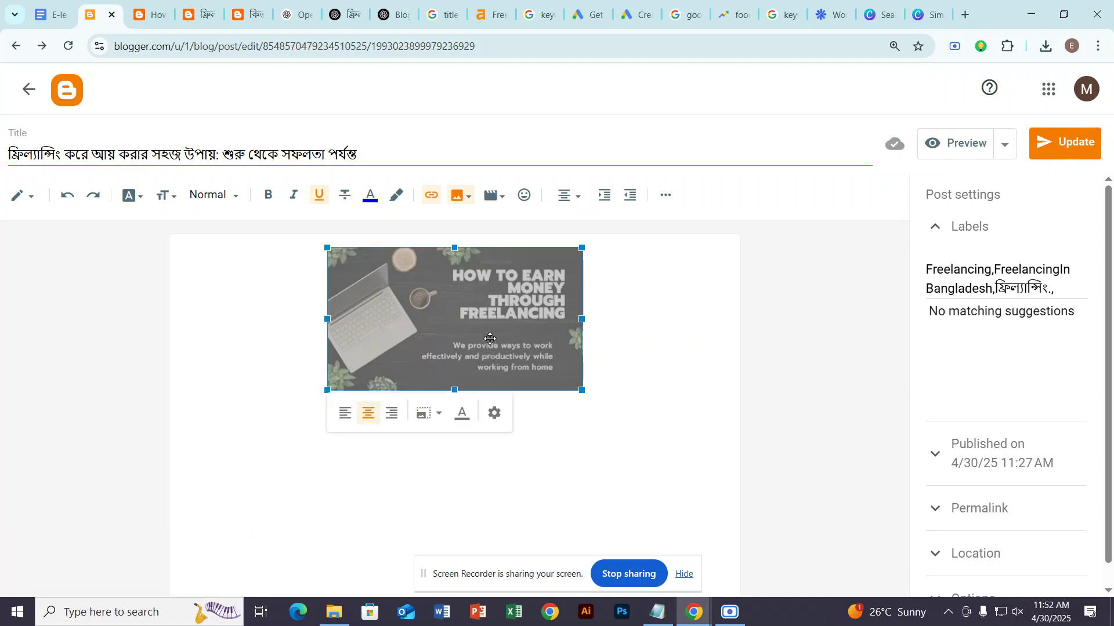
Reload the live English post, then go to the blog's home page and check the thumbnail of the updated Bengali post.
{"action": "left_click", "coordinate": [151, 14]}
{"action": "left_click", "coordinate": [68, 45]}
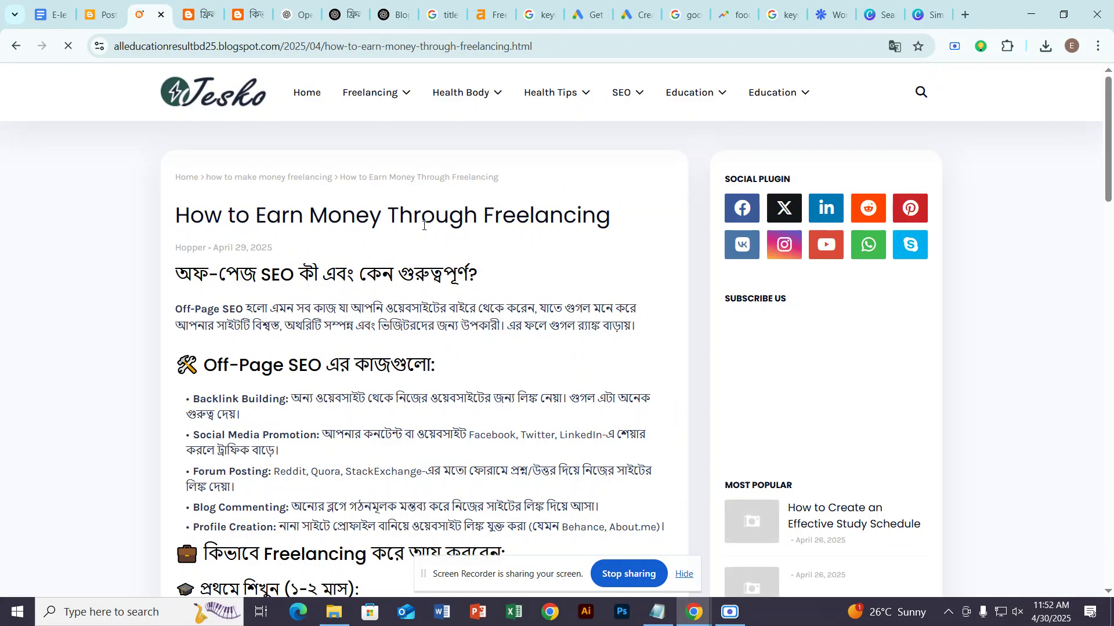
{"action": "scroll", "coordinate": [307, 183], "scroll_direction": "down", "scroll_amount": 7}
{"action": "scroll", "coordinate": [307, 182], "scroll_direction": "up", "scroll_amount": 8}
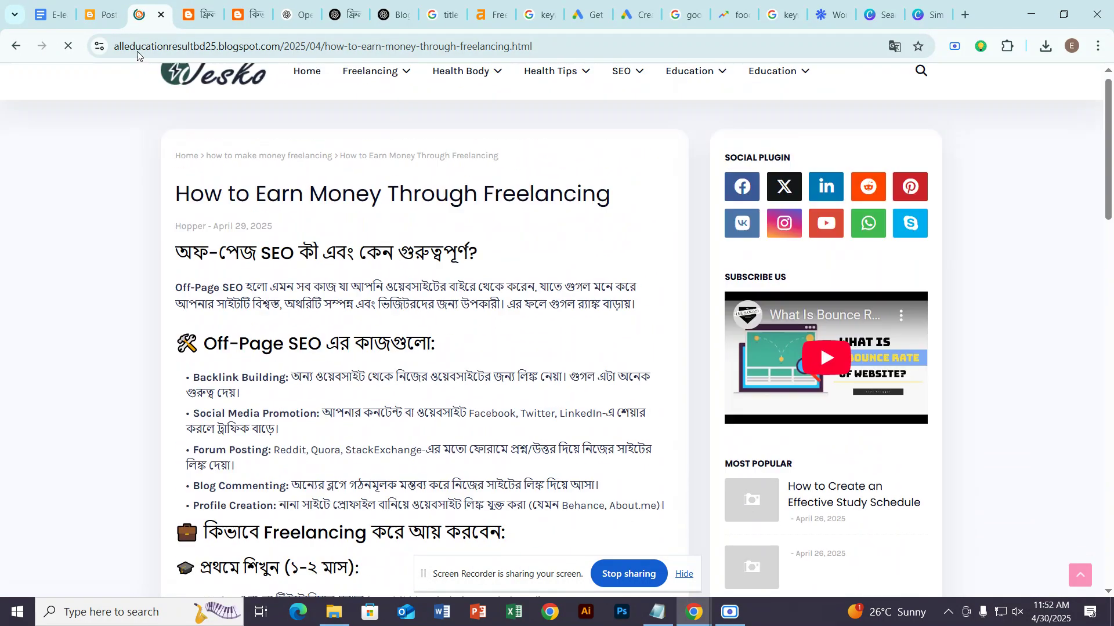
{"action": "left_click", "coordinate": [190, 101]}
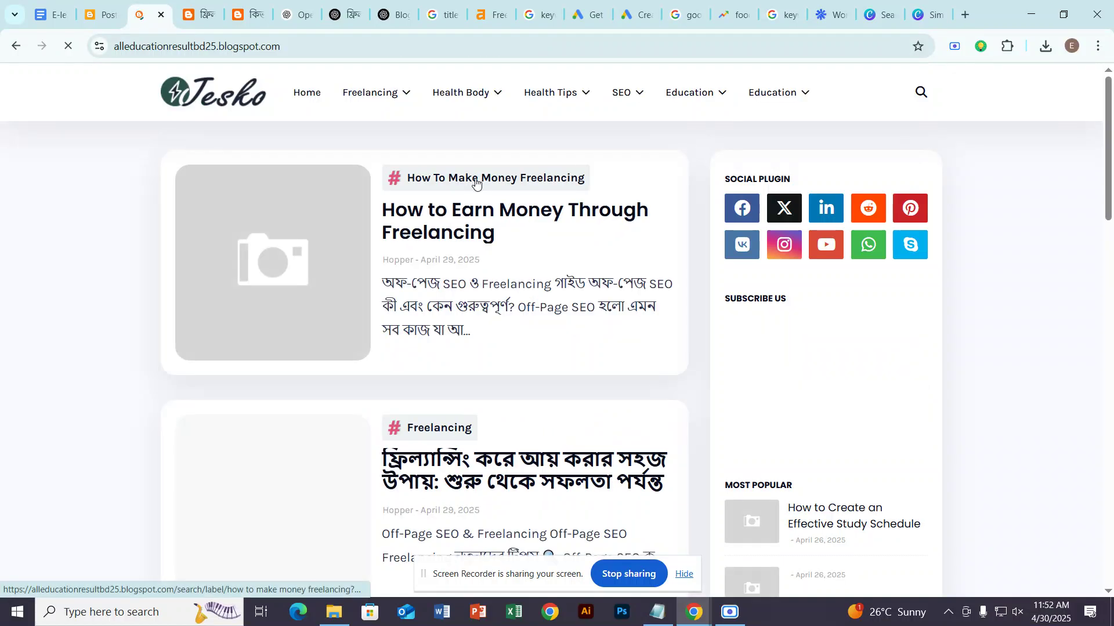
{"action": "scroll", "coordinate": [305, 270], "scroll_direction": "down", "scroll_amount": 6}
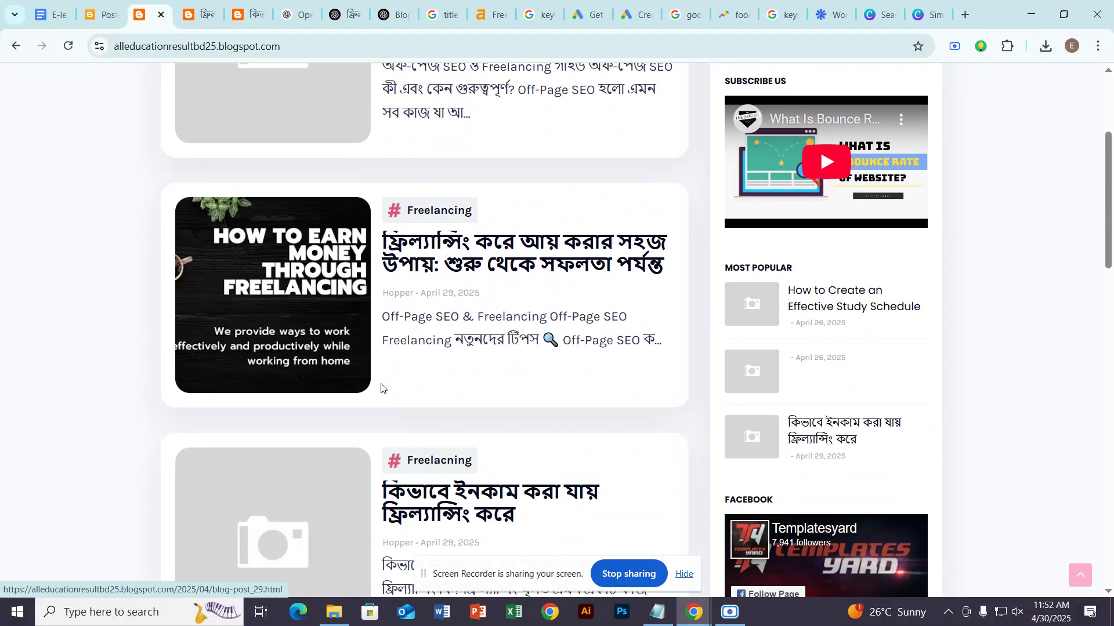
Open the updated Bengali freelancing post on the live blog and check where the banner image sits in the article.
{"action": "left_click", "coordinate": [305, 269]}
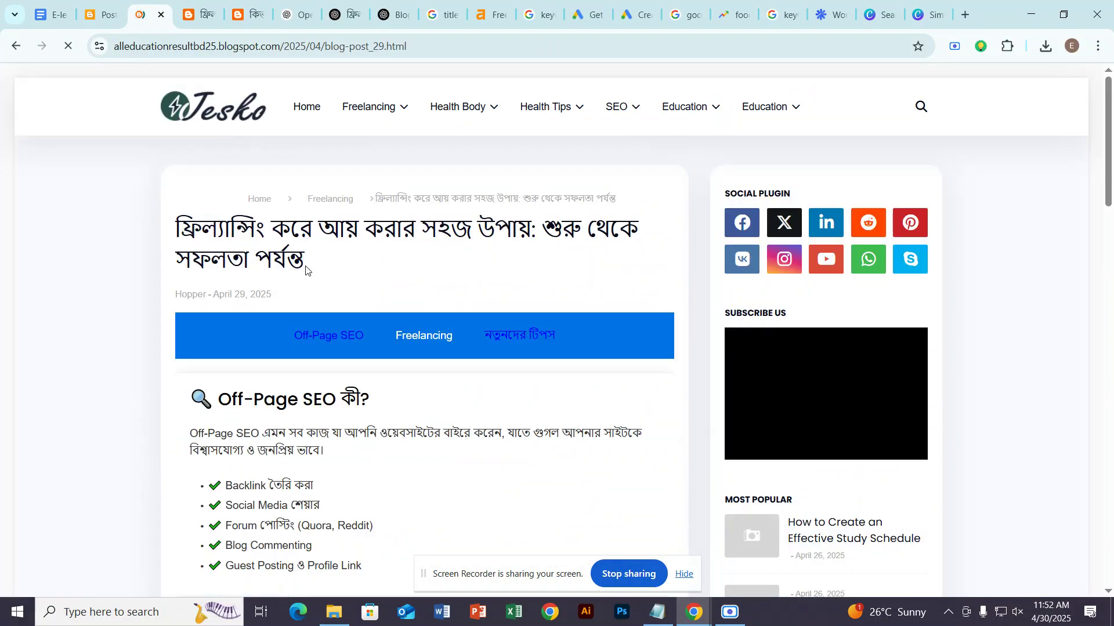
{"action": "scroll", "coordinate": [377, 287], "scroll_direction": "down", "scroll_amount": 12}
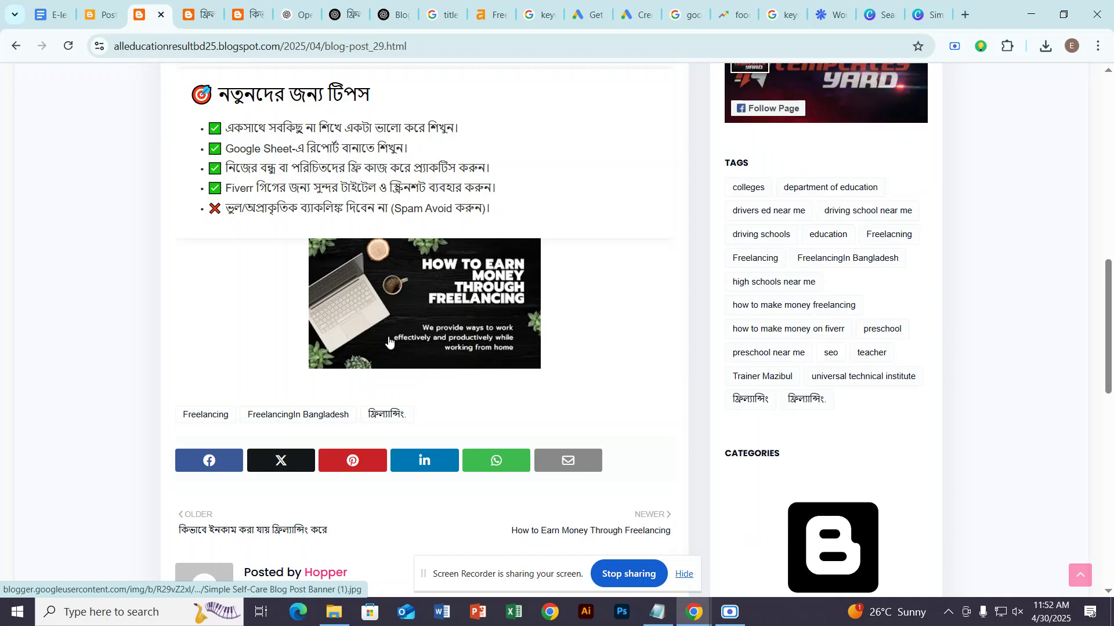
{"action": "scroll", "coordinate": [389, 342], "scroll_direction": "up", "scroll_amount": 13}
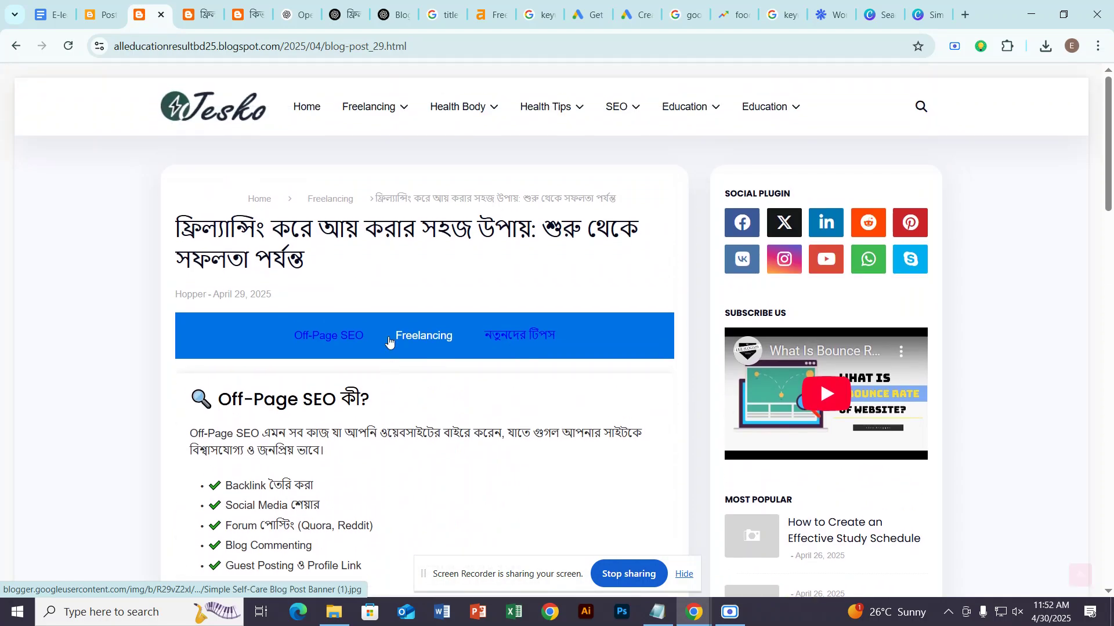
{"action": "scroll", "coordinate": [388, 342], "scroll_direction": "down", "scroll_amount": 12}
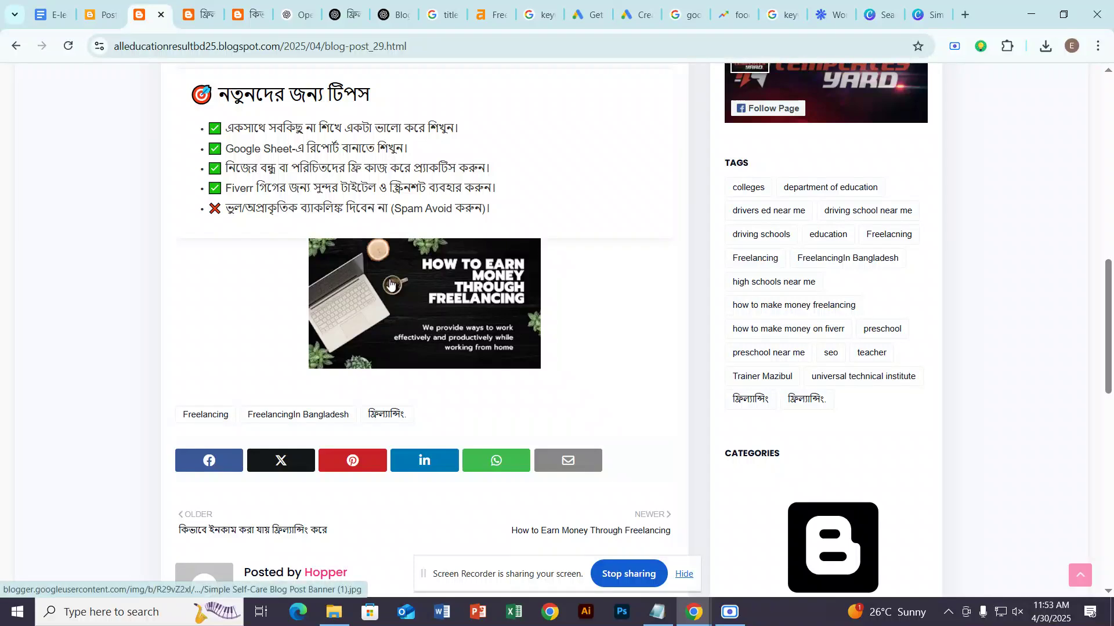
{"action": "scroll", "coordinate": [369, 329], "scroll_direction": "up", "scroll_amount": 12}
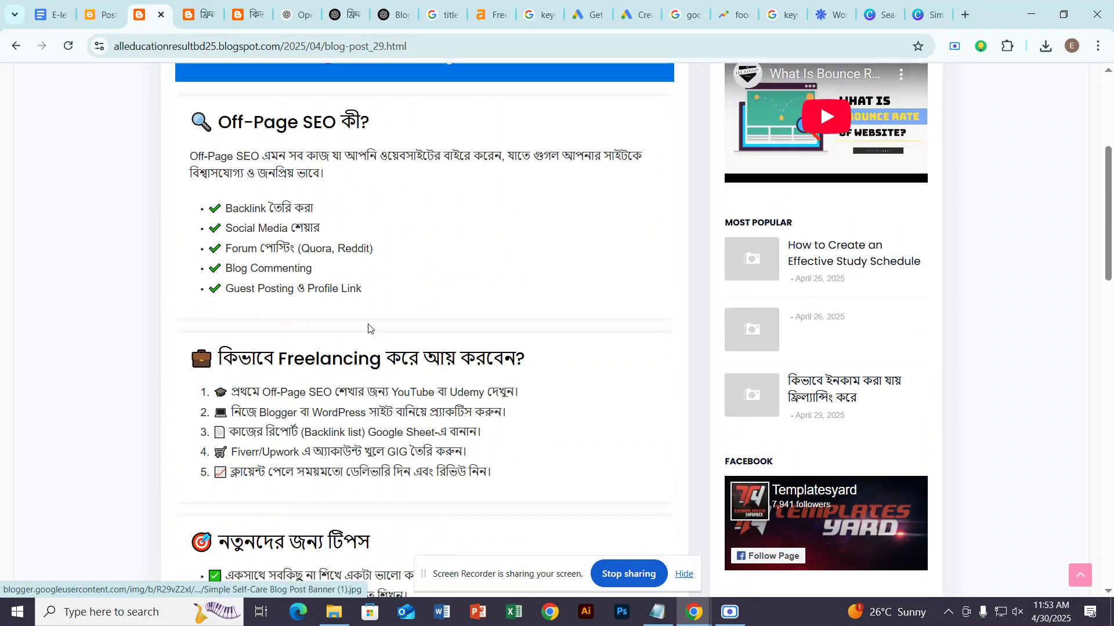
{"action": "scroll", "coordinate": [367, 328], "scroll_direction": "down", "scroll_amount": 5}
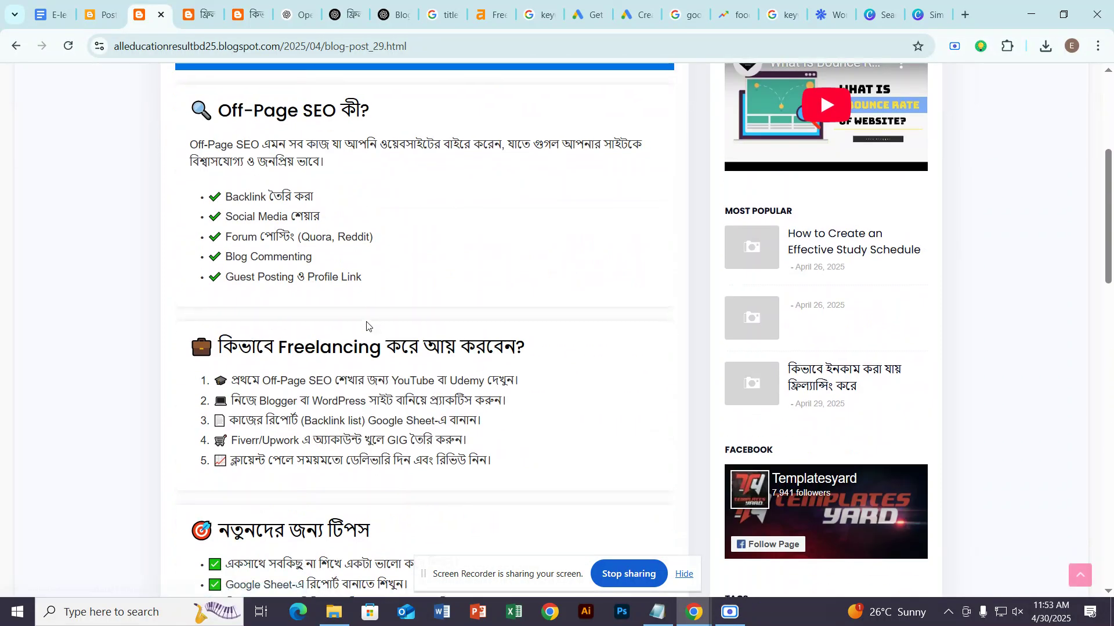
{"action": "scroll", "coordinate": [365, 326], "scroll_direction": "up", "scroll_amount": 5}
{"action": "left_click", "coordinate": [91, 4]}
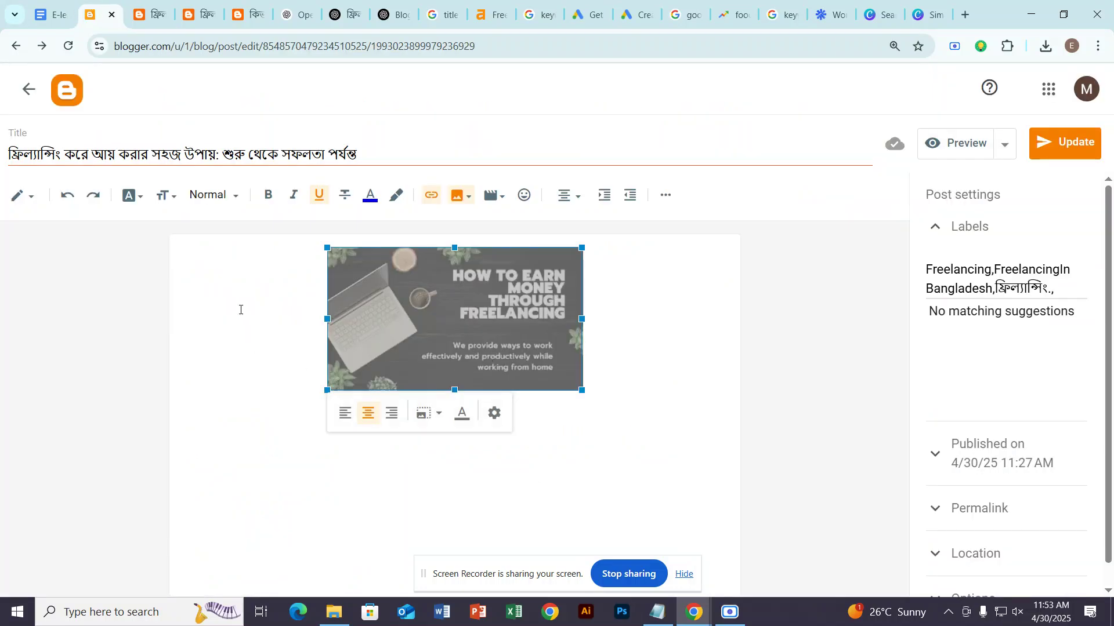
{"action": "left_click", "coordinate": [296, 326]}
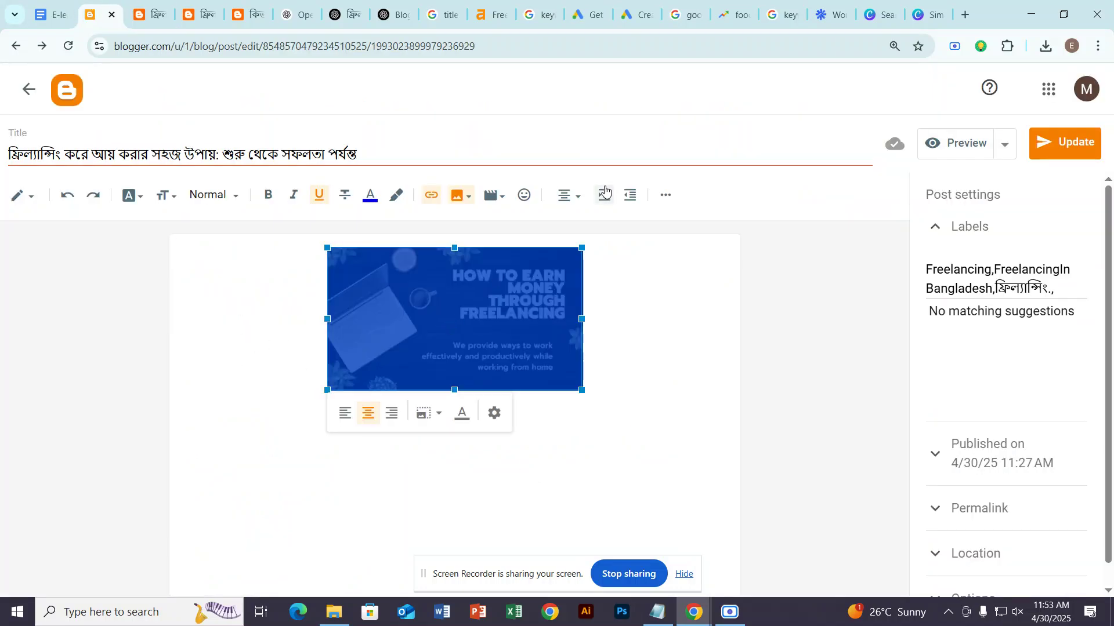
{"action": "left_click", "coordinate": [572, 198]}
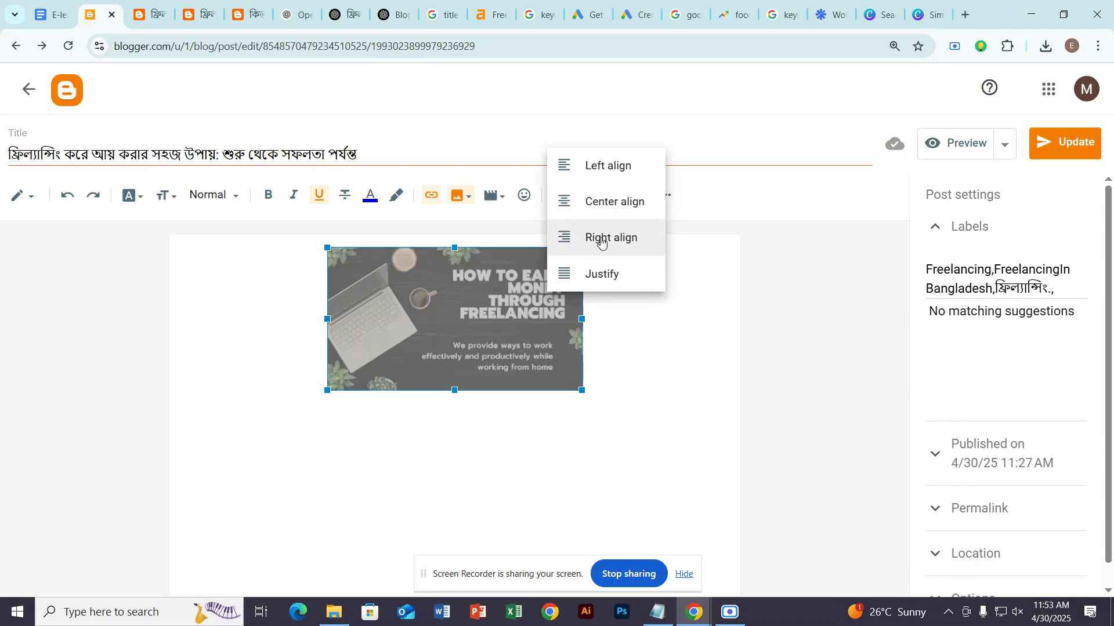
{"action": "left_click", "coordinate": [598, 213]}
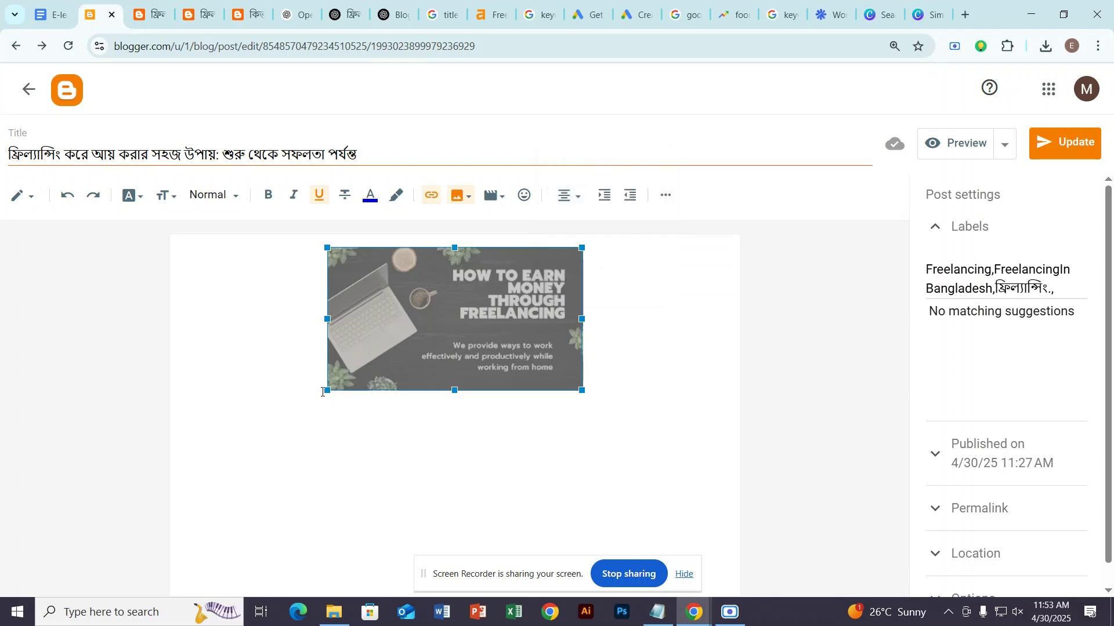
{"action": "left_click_drag", "start_coordinate": [326, 391], "coordinate": [222, 450]}
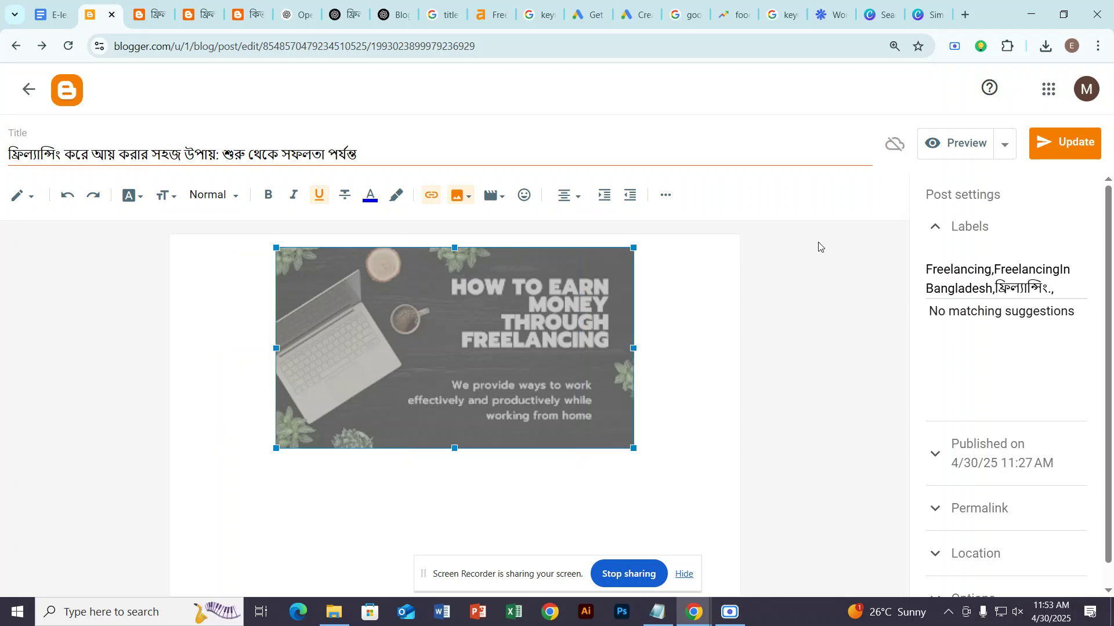
Leave the Bengali post's editor, discarding the unsaved changes, and start a new blog post.
{"action": "left_click", "coordinate": [28, 89]}
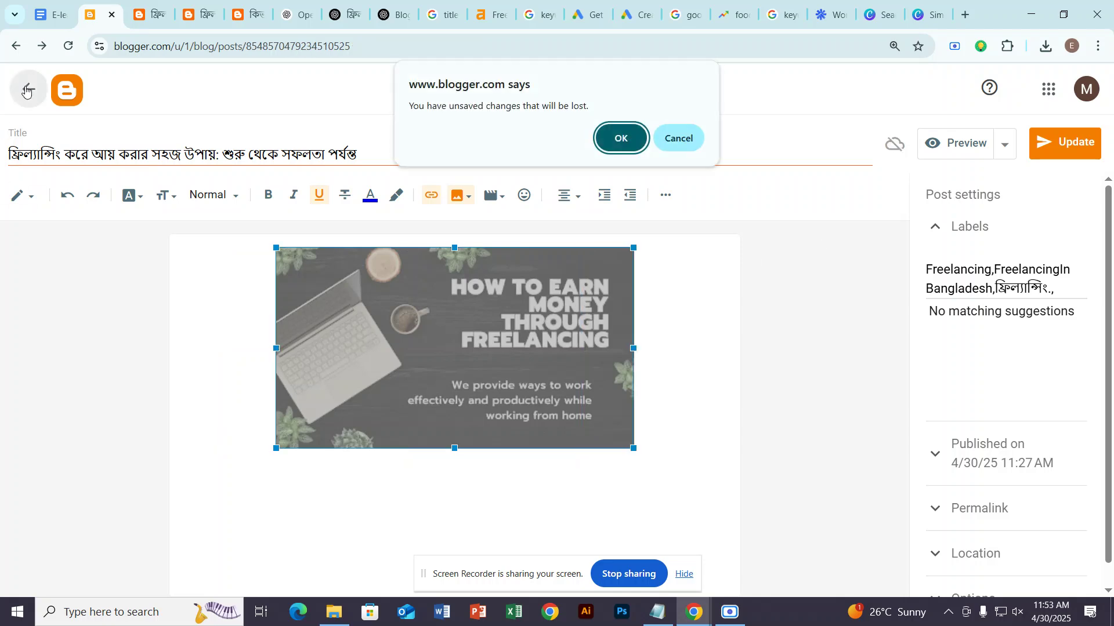
{"action": "left_click", "coordinate": [624, 137]}
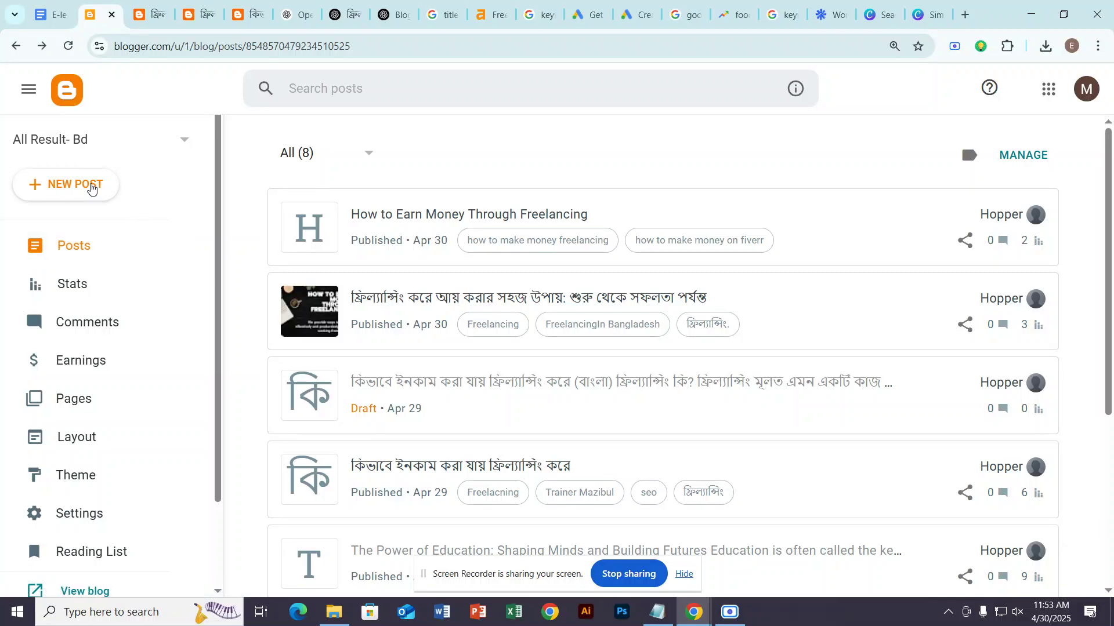
{"action": "left_click", "coordinate": [91, 192]}
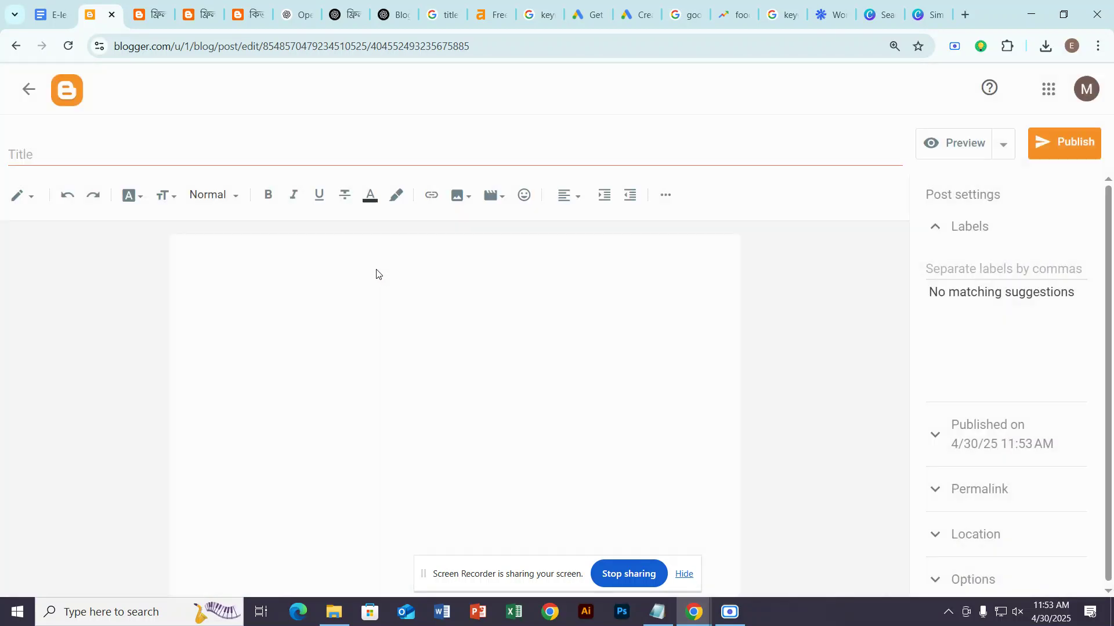
Upload "Simple Self-Care Blog Post Banner (1).jpg" from Downloads into the body of the new post.
{"action": "left_click", "coordinate": [347, 299]}
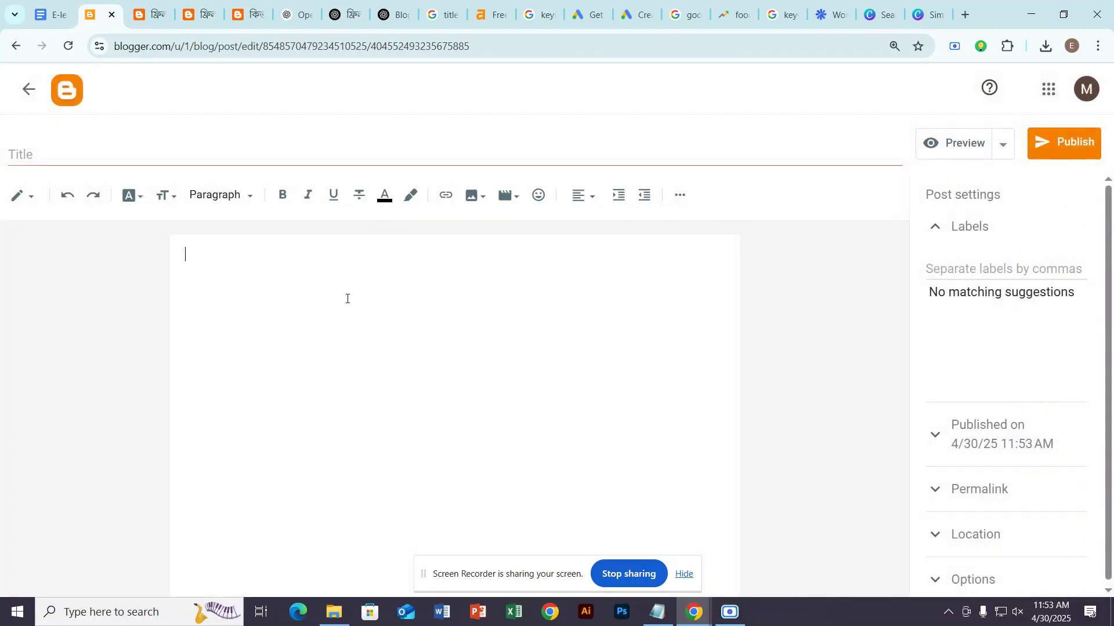
{"action": "left_click", "coordinate": [471, 195]}
{"action": "left_click", "coordinate": [543, 248]}
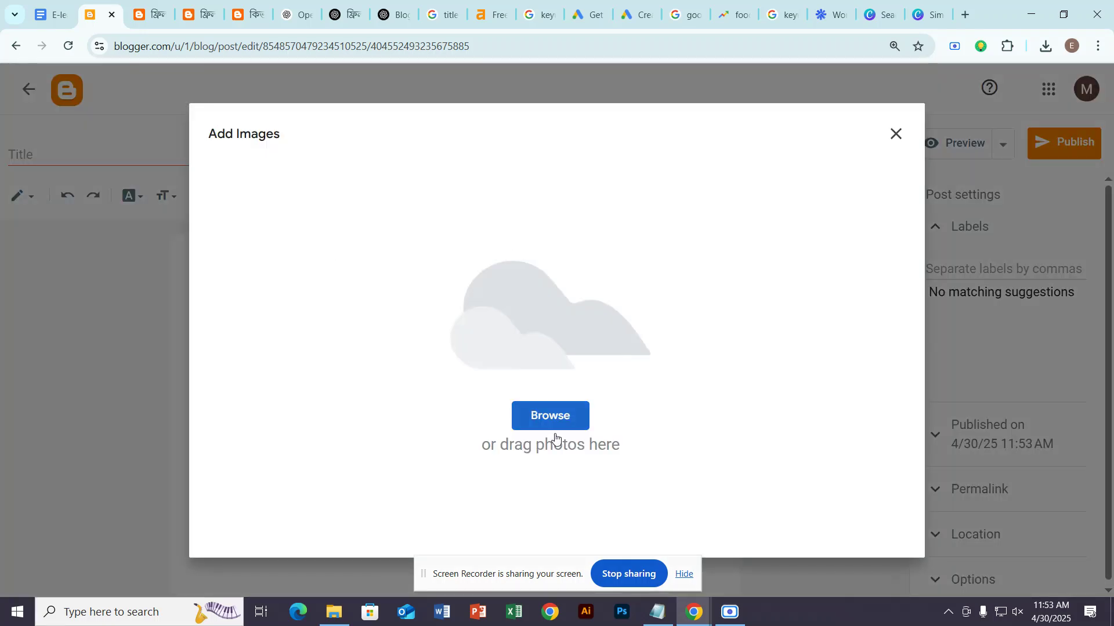
{"action": "left_click", "coordinate": [554, 426]}
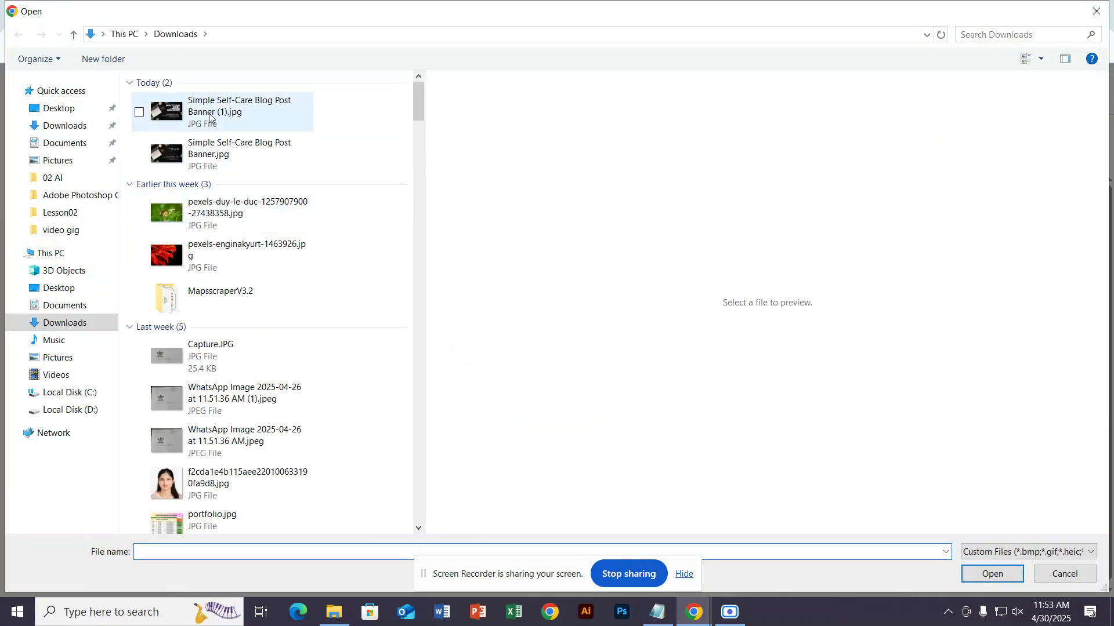
{"action": "left_click", "coordinate": [210, 119]}
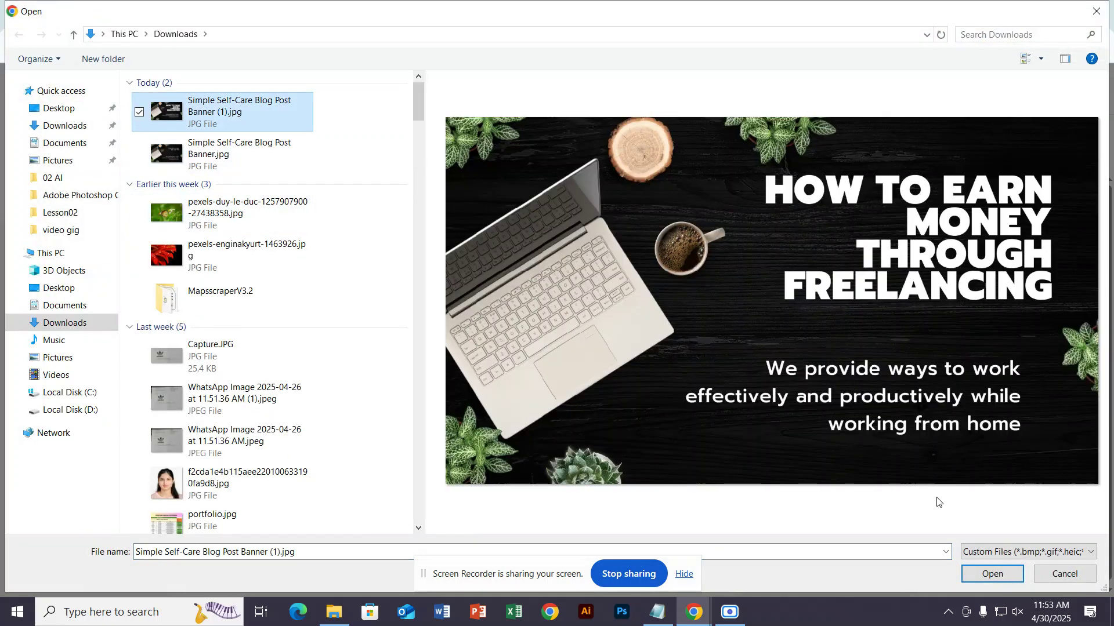
{"action": "left_click", "coordinate": [993, 575]}
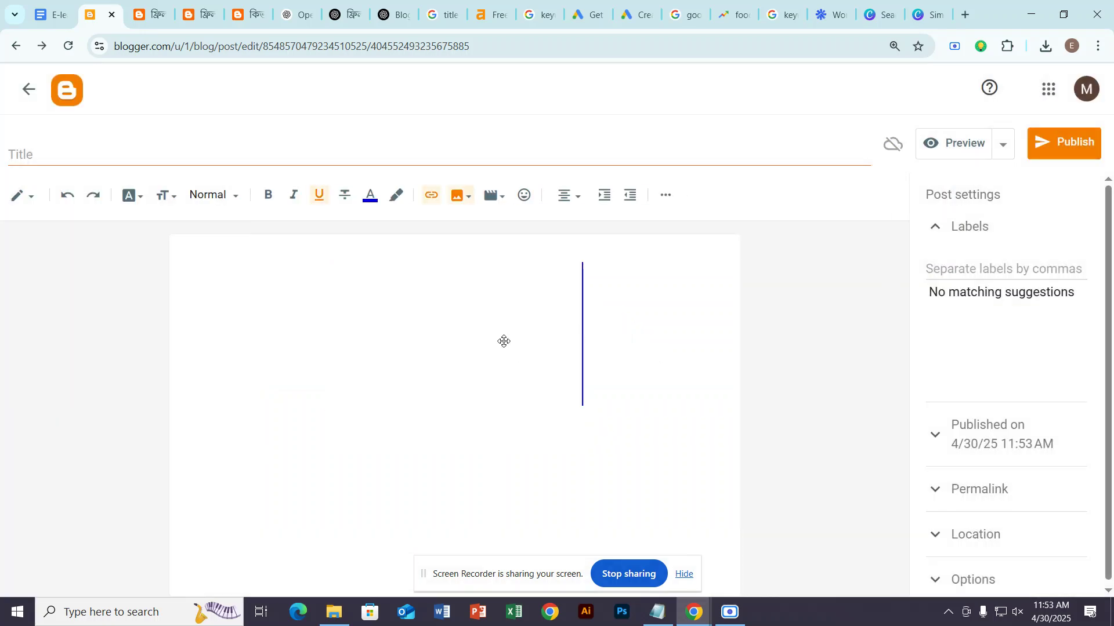
Set the inserted banner image's size to X-Large and apply the change.
{"action": "left_click", "coordinate": [495, 428]}
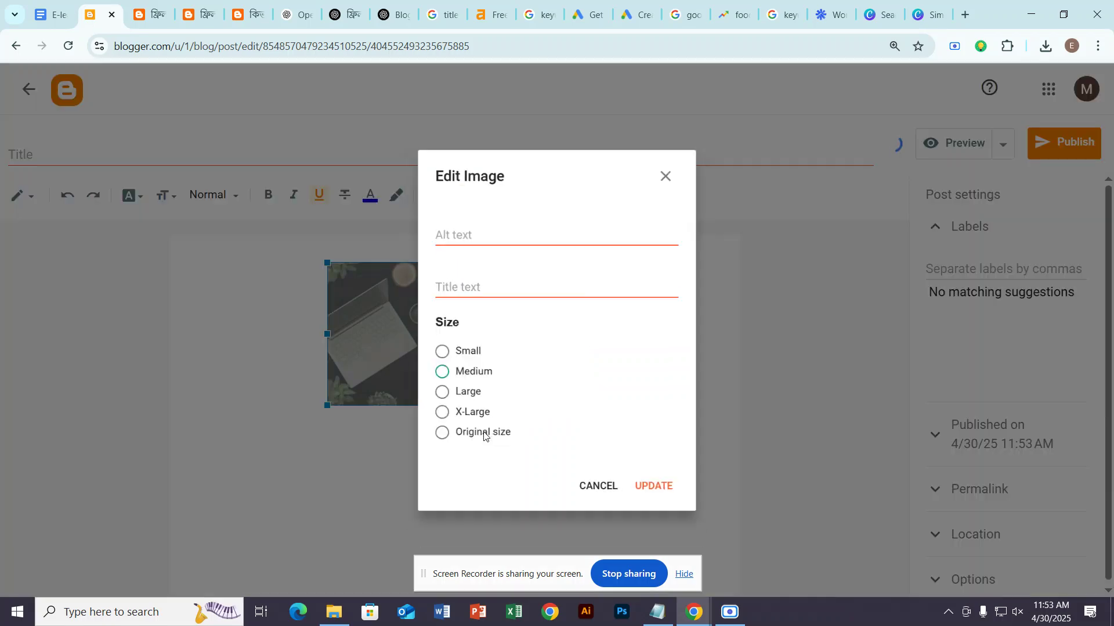
{"action": "left_click", "coordinate": [431, 419]}
{"action": "left_click", "coordinate": [653, 503]}
{"action": "left_click", "coordinate": [534, 248]}
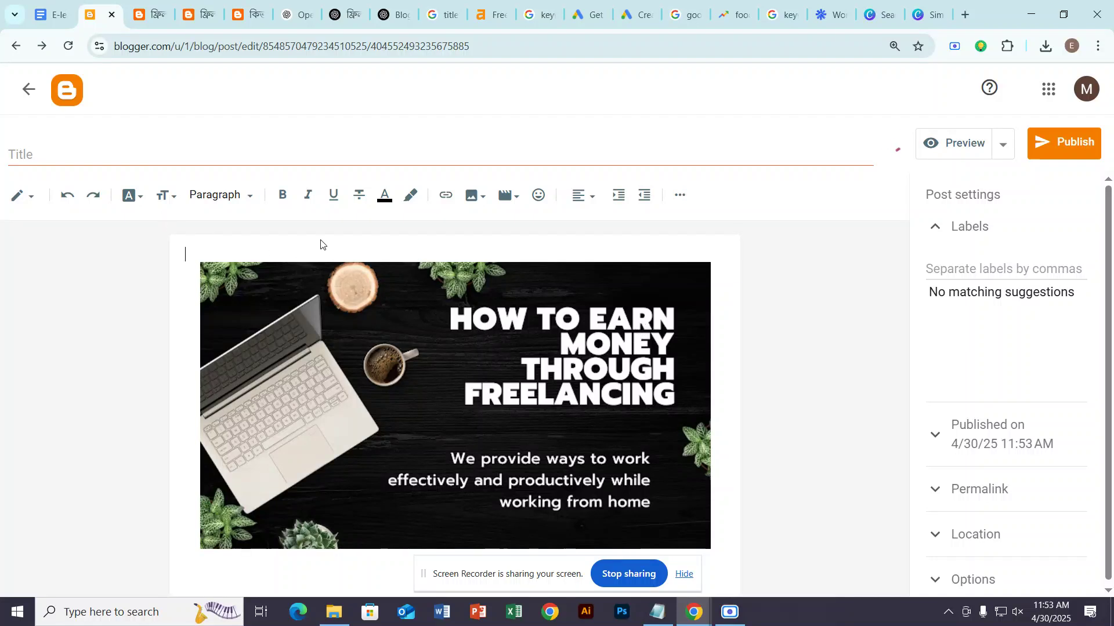
Title the post "How to Earn Money Through Freelancing" and add a new line below the banner image.
{"action": "left_click", "coordinate": [150, 161]}
{"action": "type", "text": "How to Earn Money Through Freelancing"}
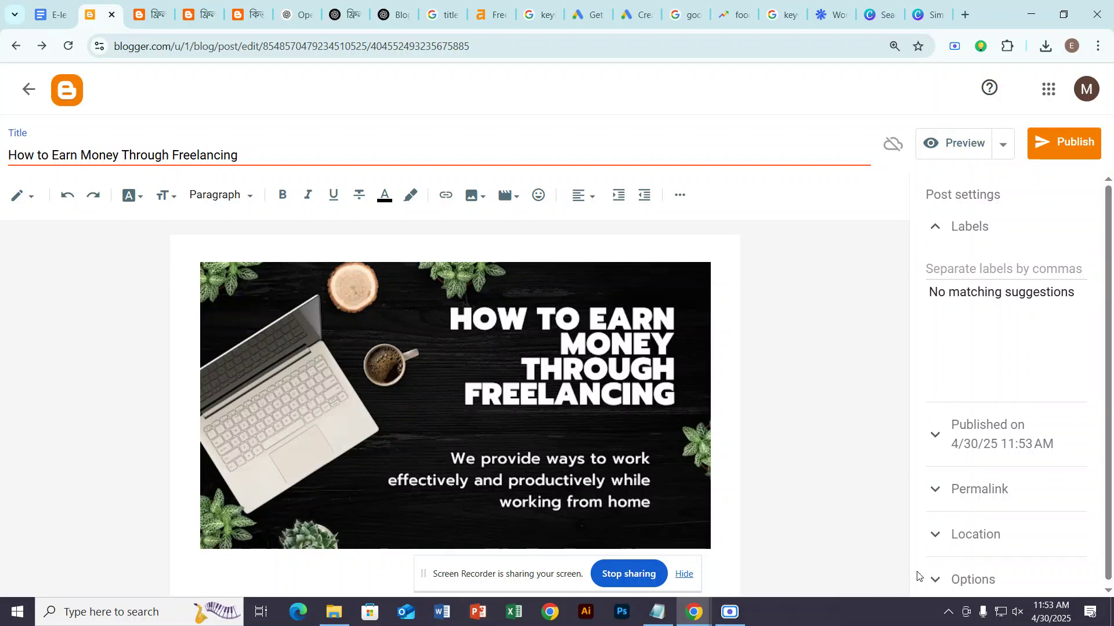
{"action": "left_click", "coordinate": [719, 515]}
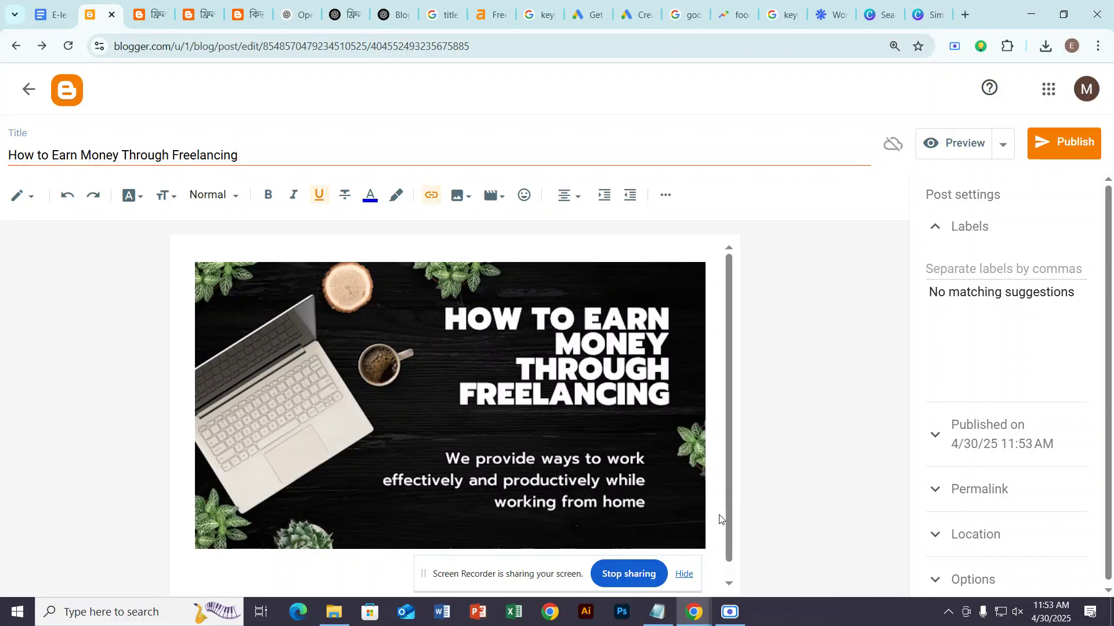
{"action": "key", "text": "Return"}
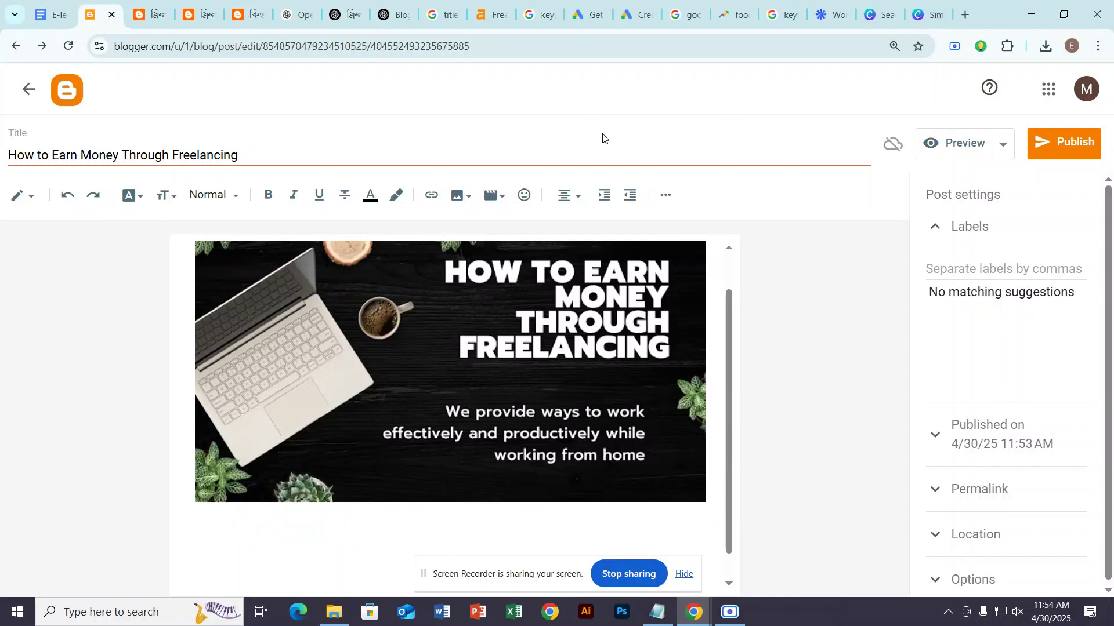
Switch to the ChatGPT conversation and select the Bengali article on off-page SEO and freelancing, including its closing list.
{"action": "left_click", "coordinate": [396, 13]}
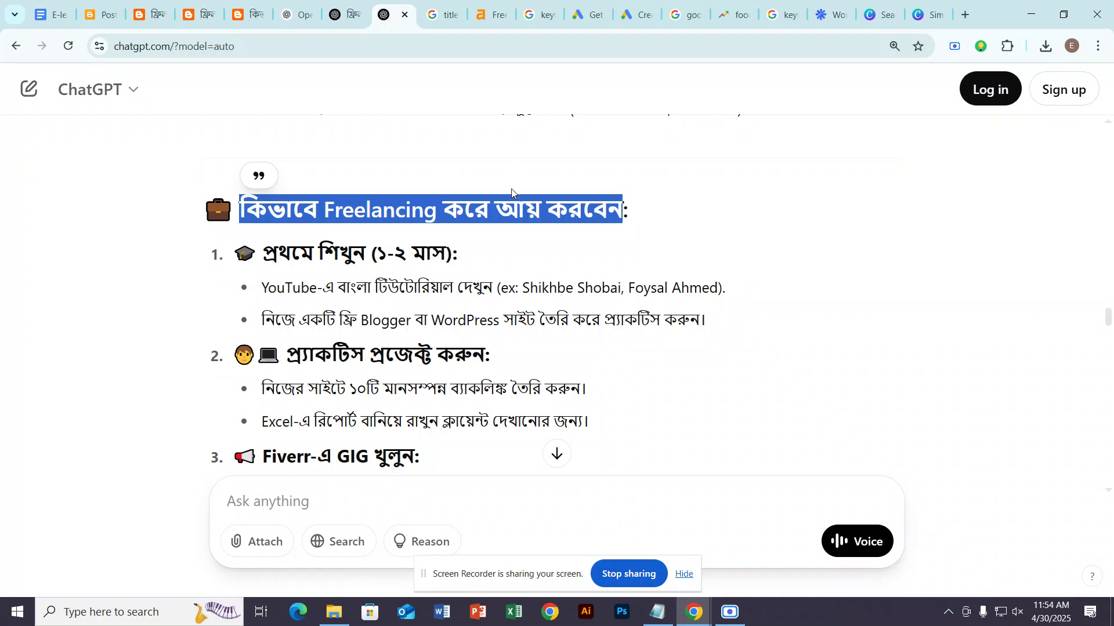
{"action": "scroll", "coordinate": [423, 370], "scroll_direction": "down", "scroll_amount": 10}
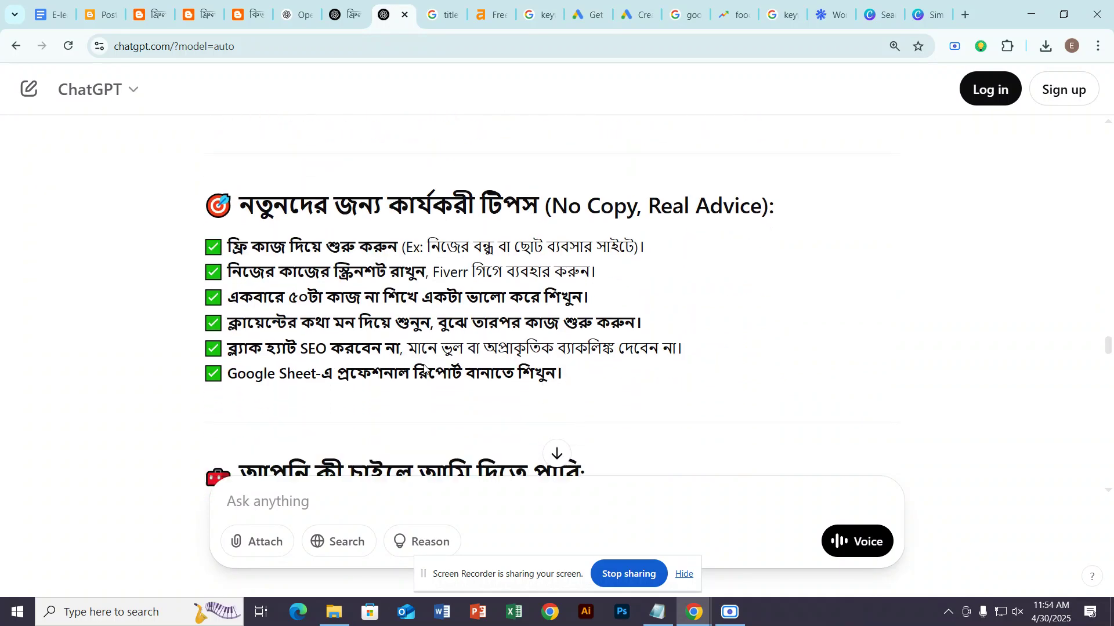
{"action": "scroll", "coordinate": [423, 370], "scroll_direction": "down", "scroll_amount": 5}
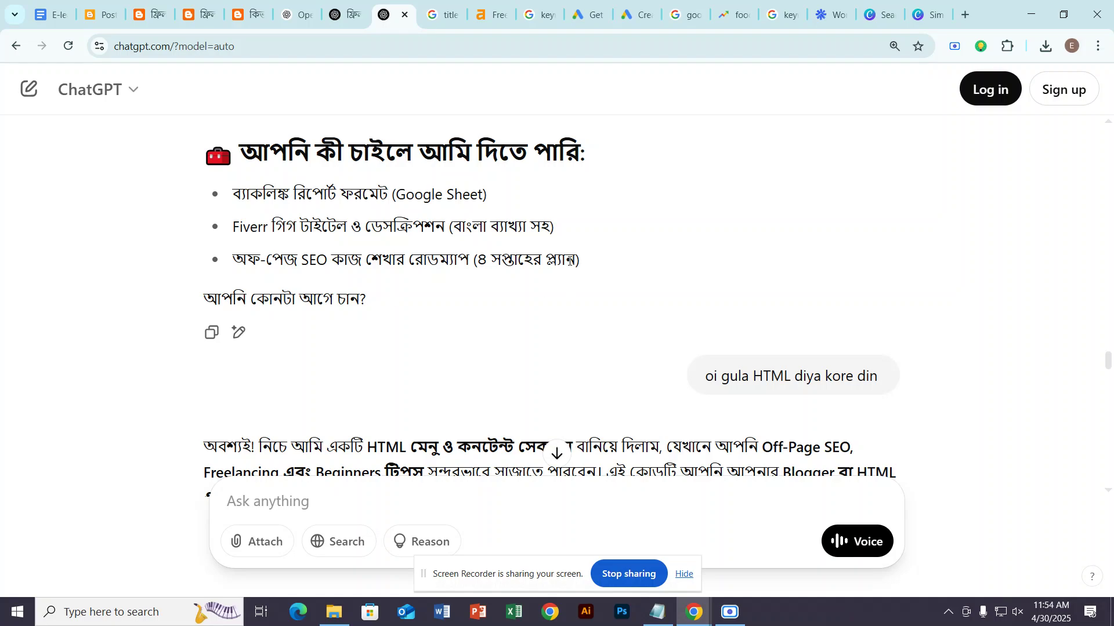
{"action": "left_click_drag", "start_coordinate": [581, 263], "coordinate": [213, 220]}
{"action": "scroll", "coordinate": [176, 152], "scroll_direction": "down", "scroll_amount": 3}
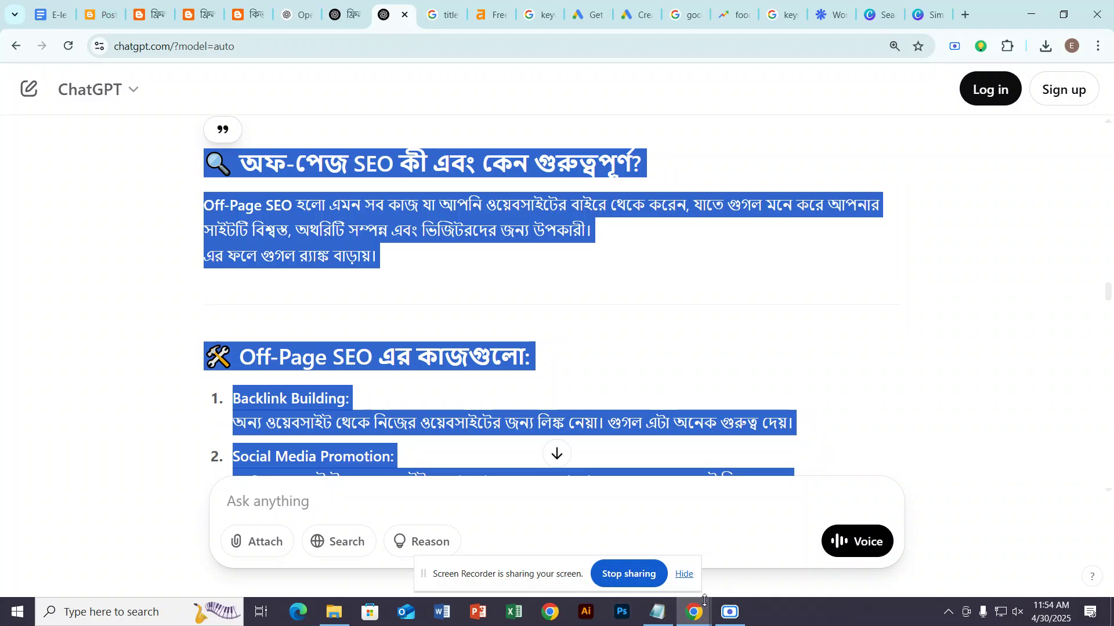
Copy all of the article text from the untitled Notepad file and paste it below the banner in the new Blogger post.
{"action": "left_click", "coordinate": [670, 609]}
{"action": "left_click", "coordinate": [354, 299]}
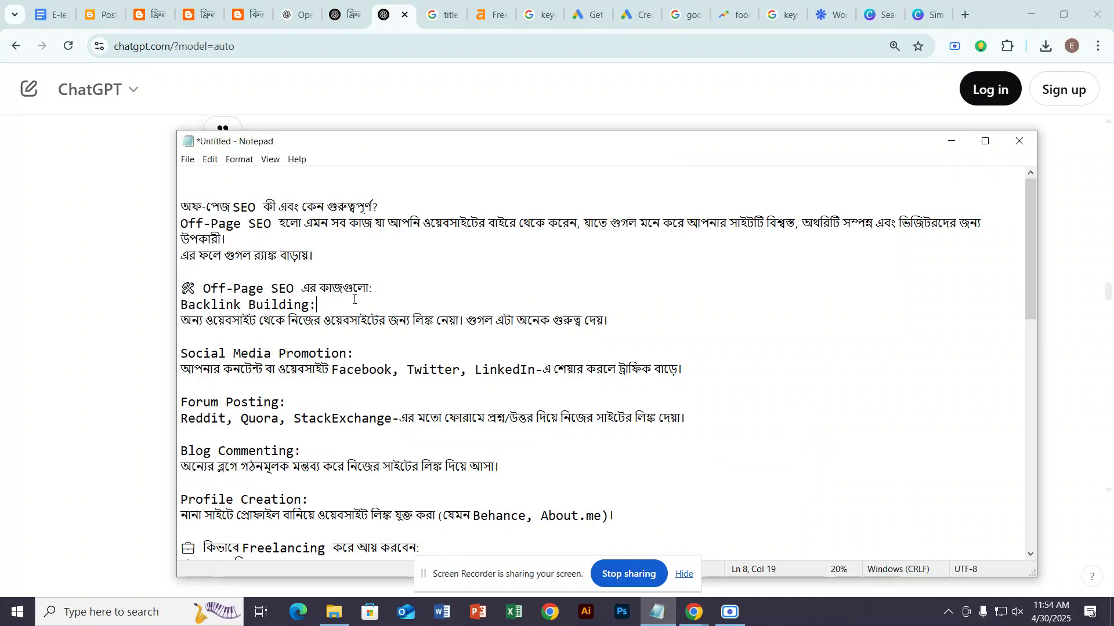
{"action": "key", "text": "ctrl+a"}
{"action": "left_click", "coordinate": [112, 9]}
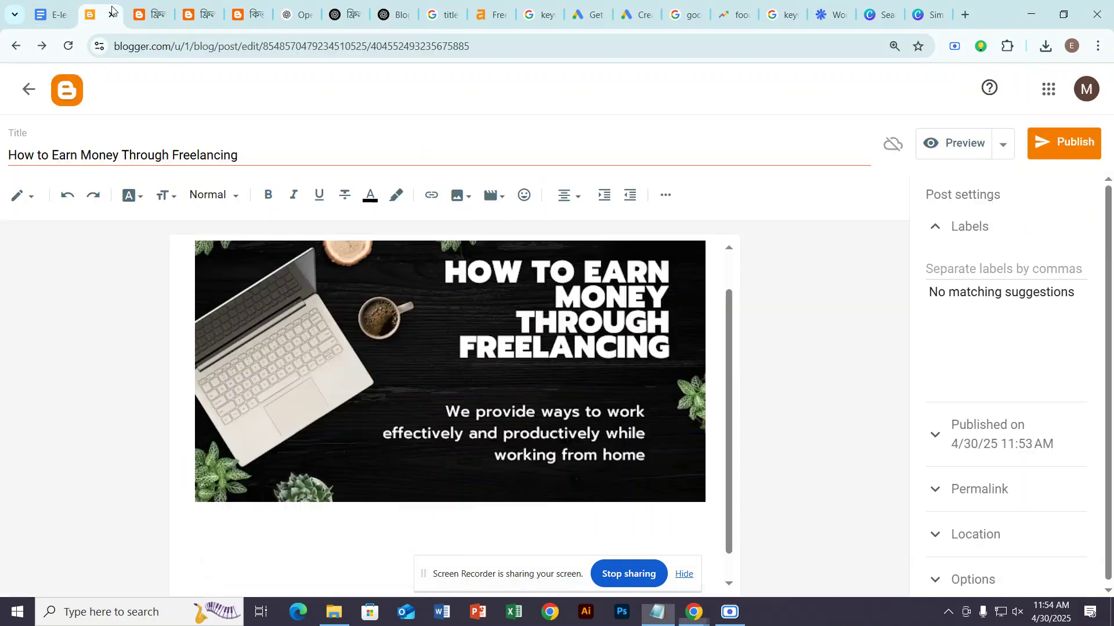
{"action": "scroll", "coordinate": [230, 517], "scroll_direction": "down", "scroll_amount": 1}
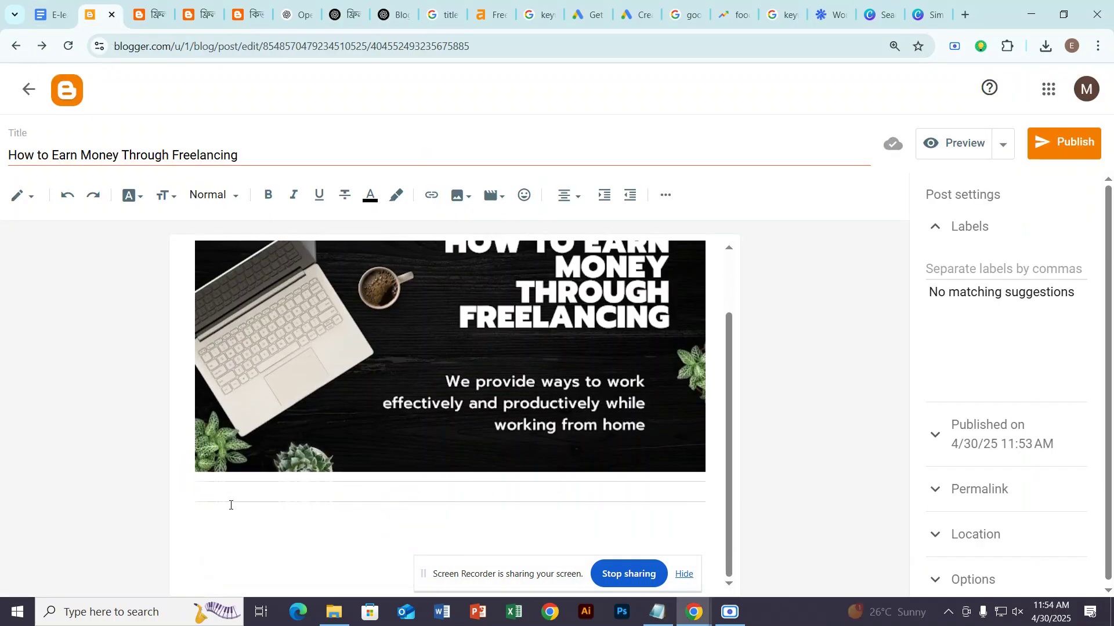
{"action": "left_click", "coordinate": [234, 495]}
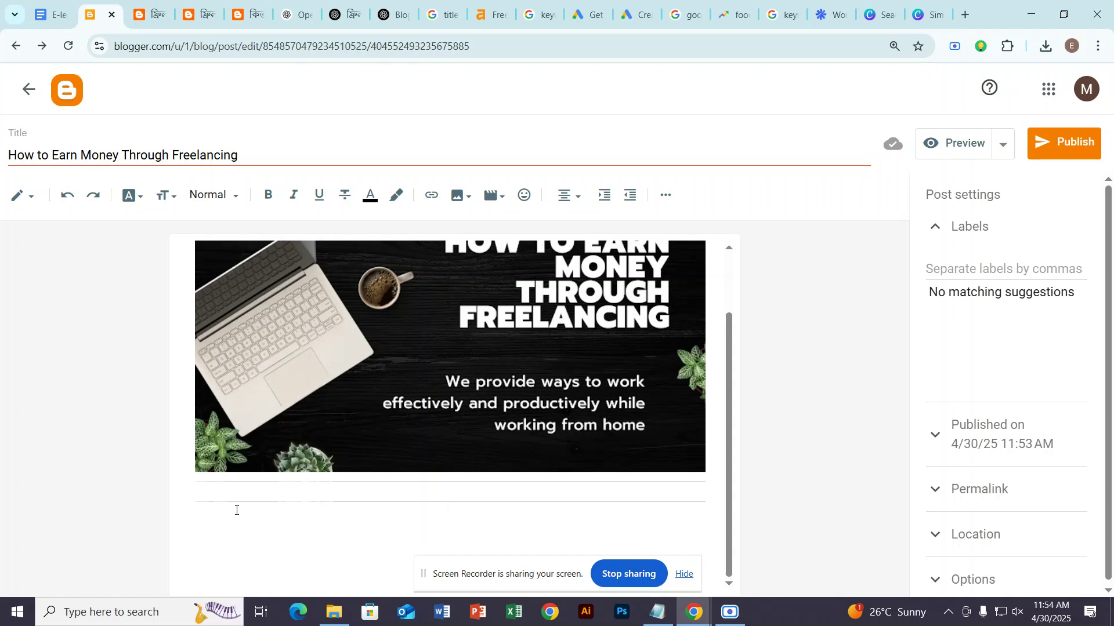
{"action": "key", "text": "ctrl+v"}
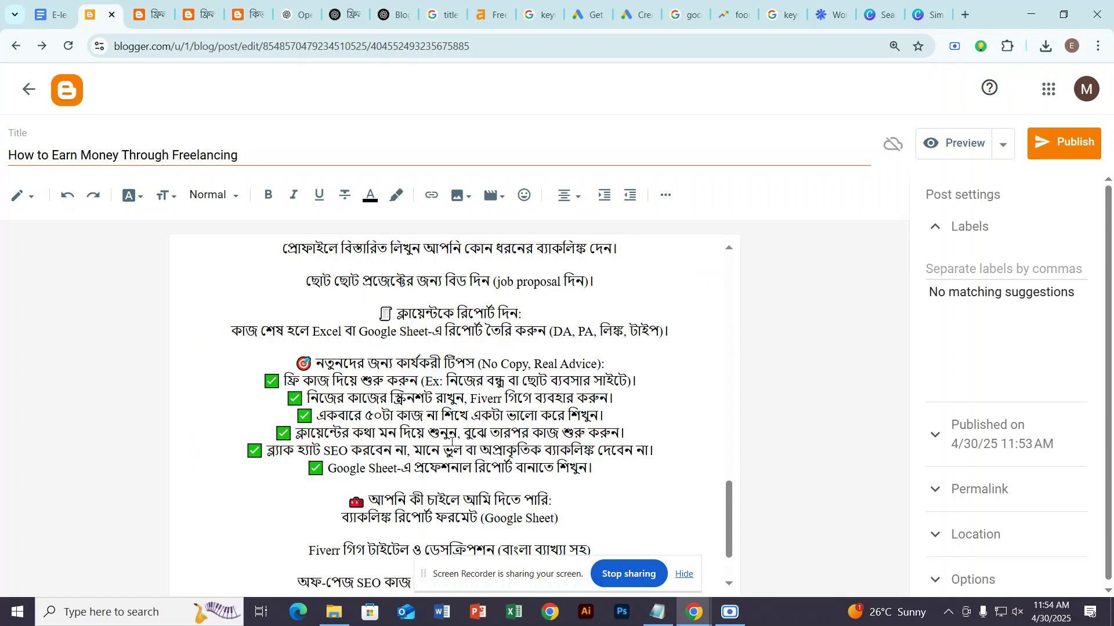
Justify all of the text in the blog post.
{"action": "scroll", "coordinate": [452, 442], "scroll_direction": "up", "scroll_amount": 10}
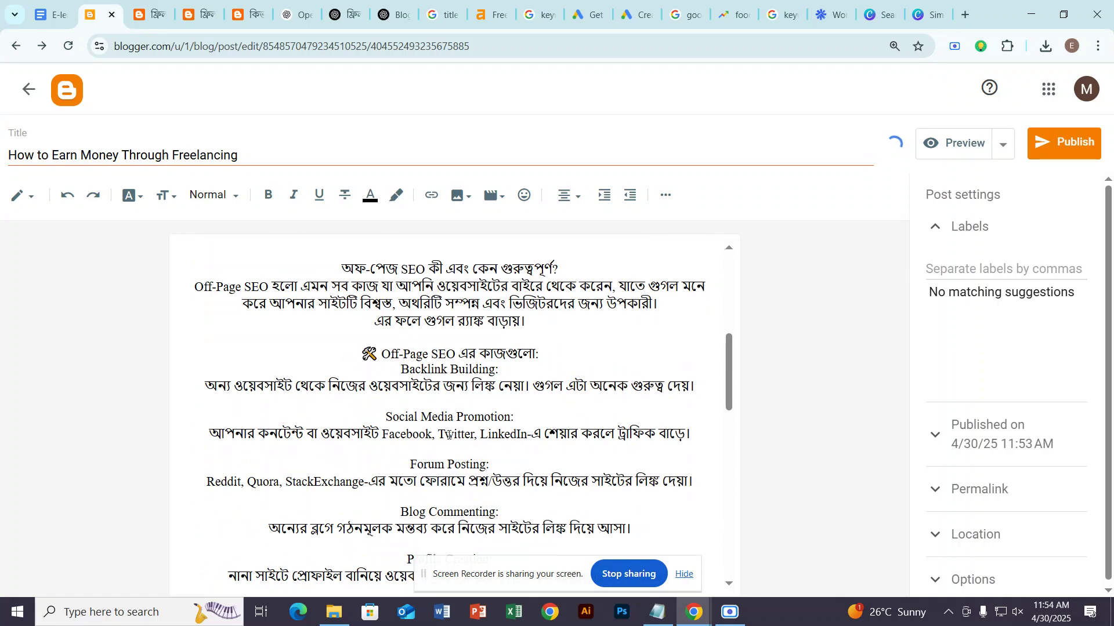
{"action": "key", "text": "ctrl+a"}
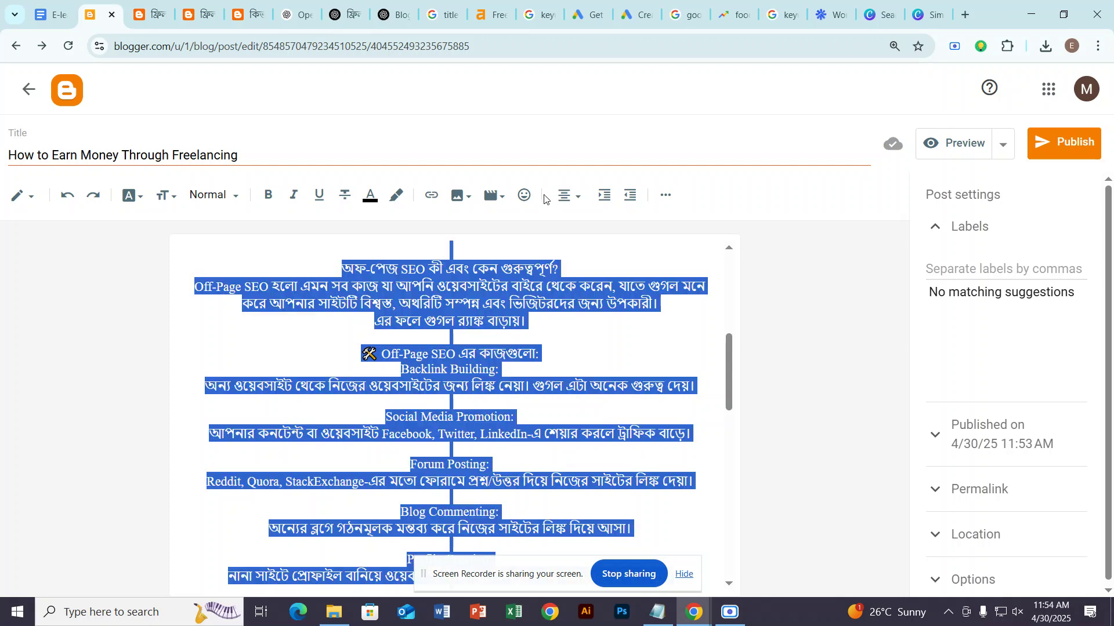
{"action": "left_click", "coordinate": [571, 197]}
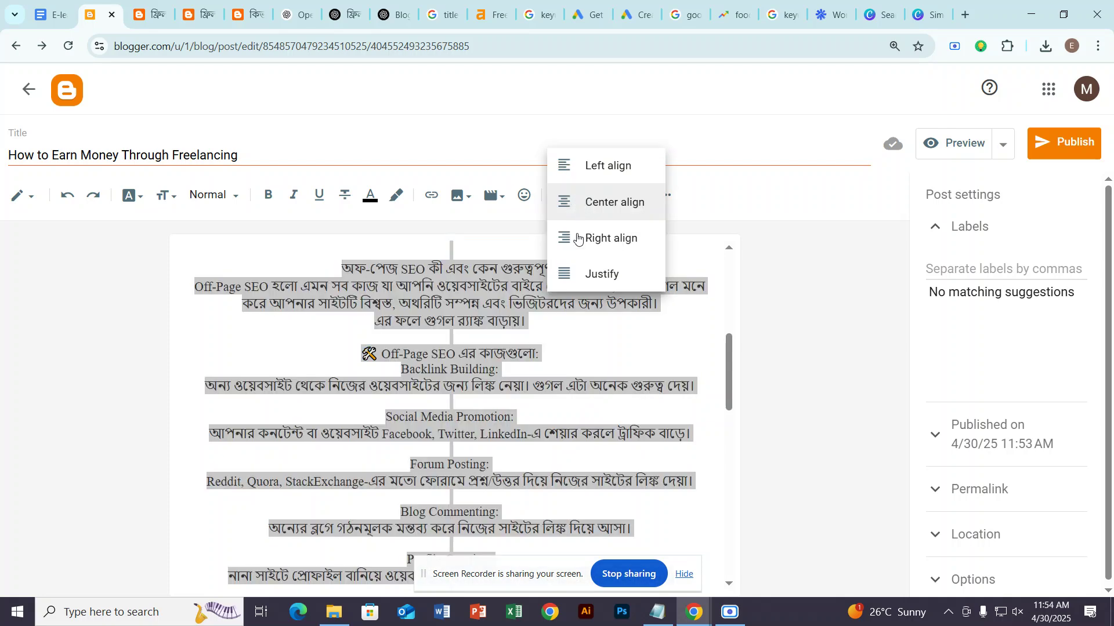
{"action": "left_click", "coordinate": [597, 274]}
{"action": "left_click", "coordinate": [414, 333]}
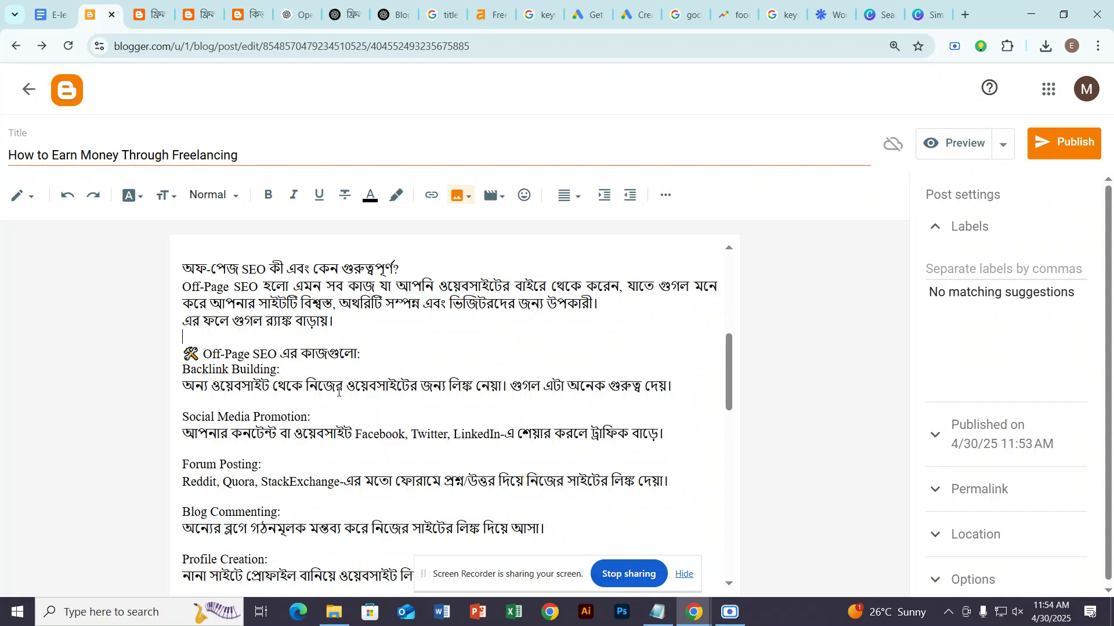
Remove the blank lines between the banner image and the article's opening question.
{"action": "scroll", "coordinate": [413, 333], "scroll_direction": "up", "scroll_amount": 6}
{"action": "scroll", "coordinate": [301, 358], "scroll_direction": "down", "scroll_amount": 5}
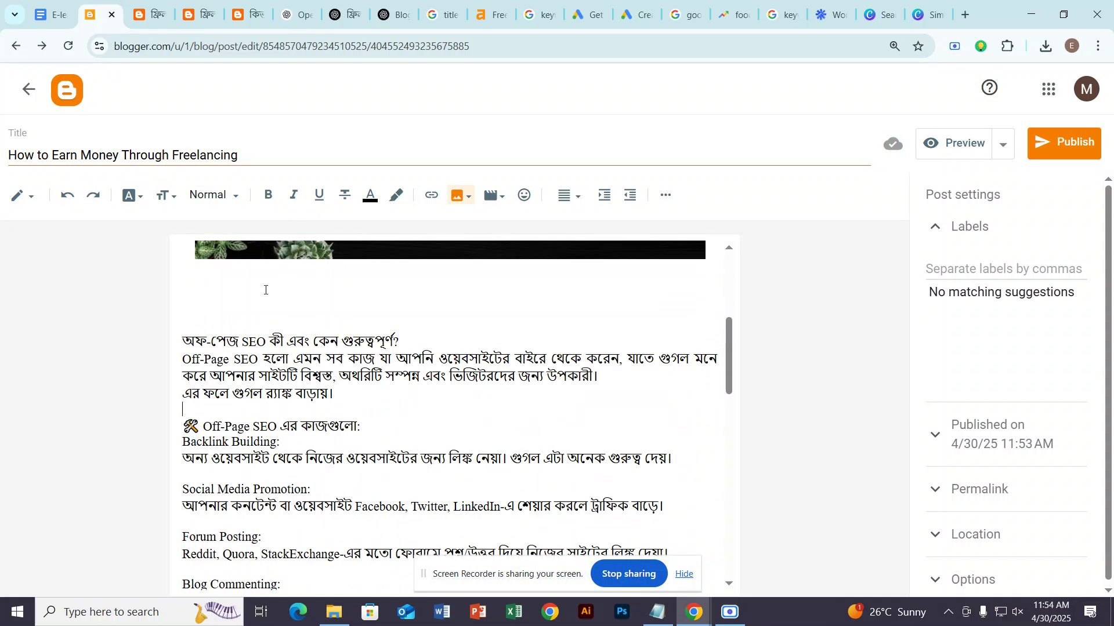
{"action": "left_click", "coordinate": [265, 290]}
{"action": "key", "text": "Delete"}
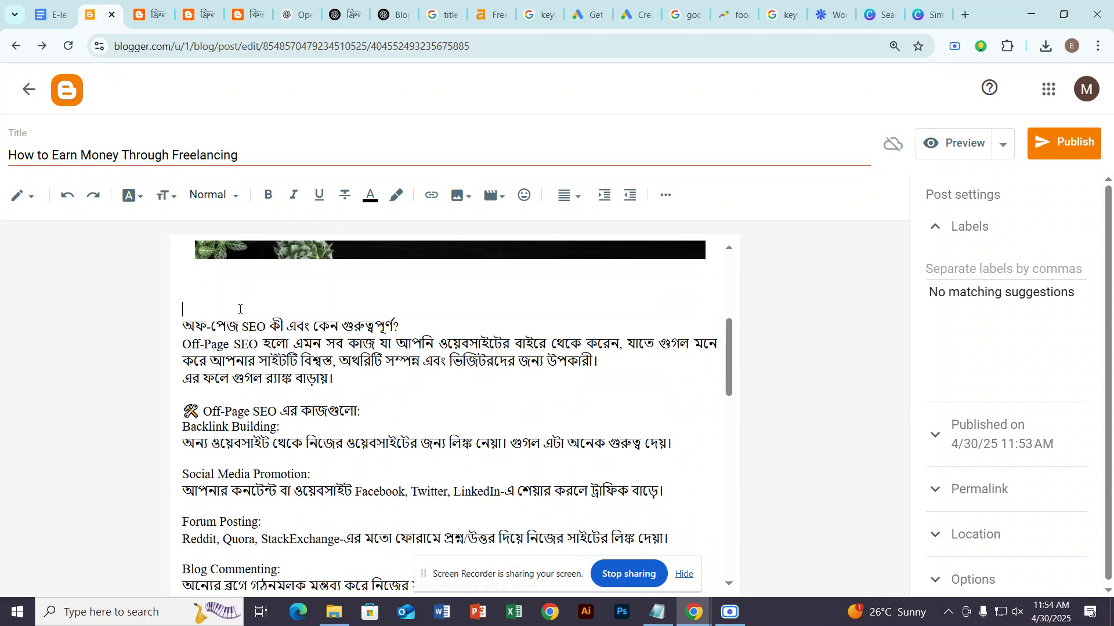
{"action": "key", "text": "BackSpace"}
{"action": "key", "text": "BackSpace"}
{"action": "key", "text": "BackSpace"}
{"action": "key", "text": "BackSpace"}
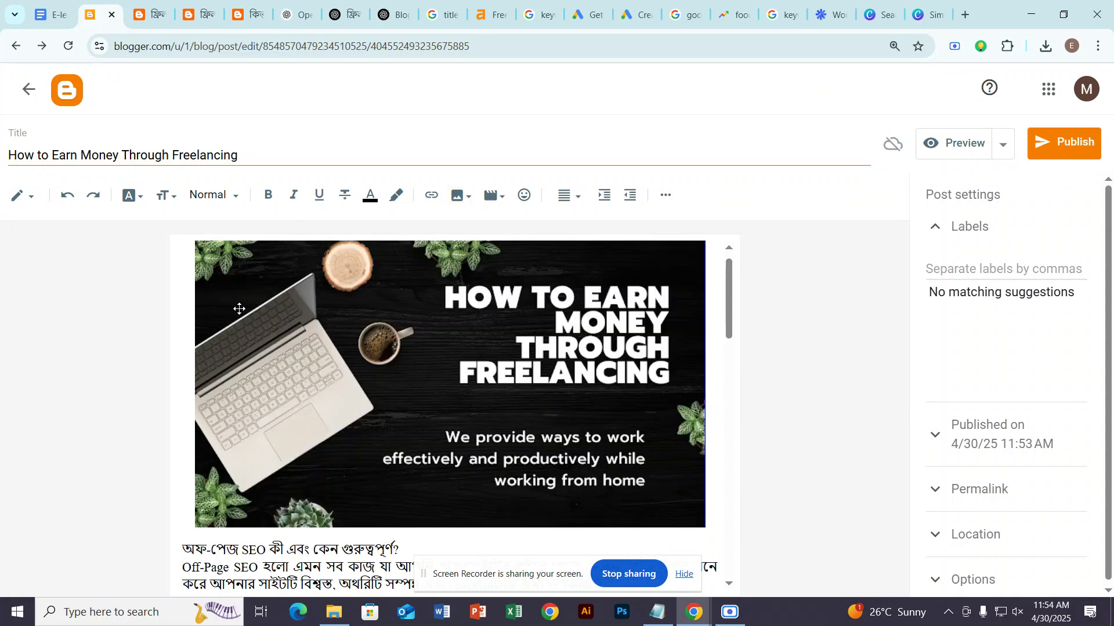
{"action": "key", "text": "ctrl+z"}
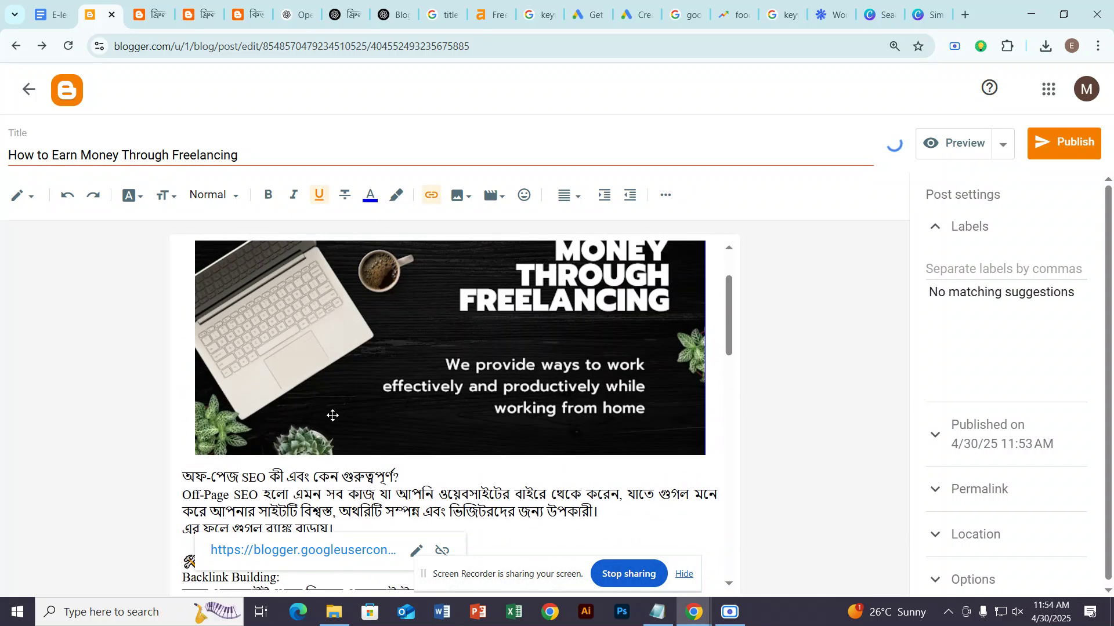
Move the banner image down into the article, between the YouTube tutorial line and the Blogger or WordPress practice line.
{"action": "left_click", "coordinate": [296, 365]}
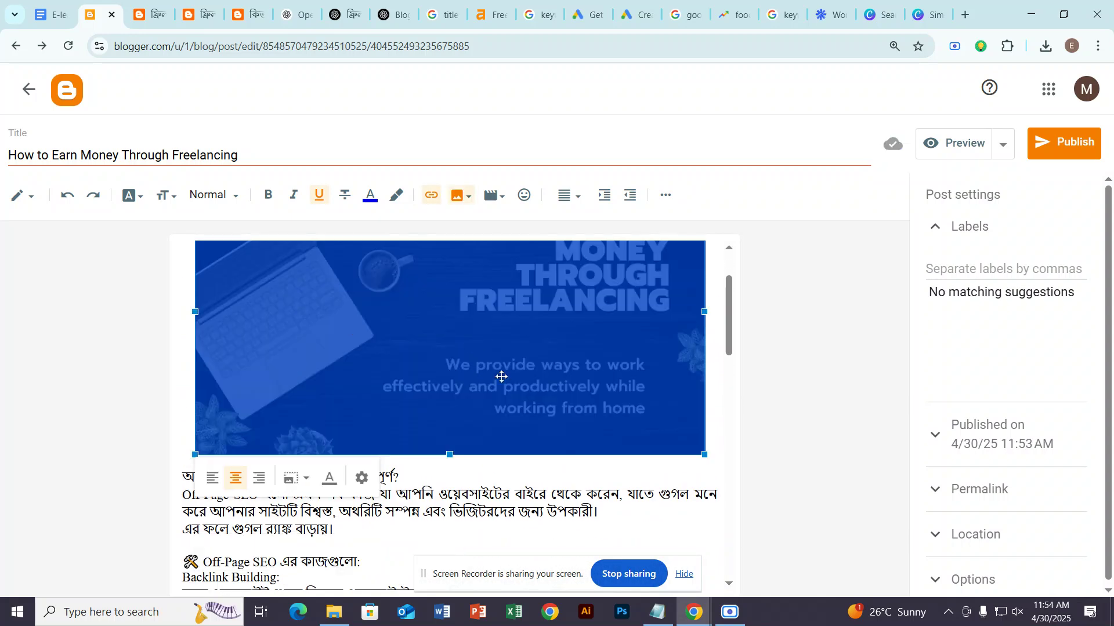
{"action": "left_click", "coordinate": [446, 484]}
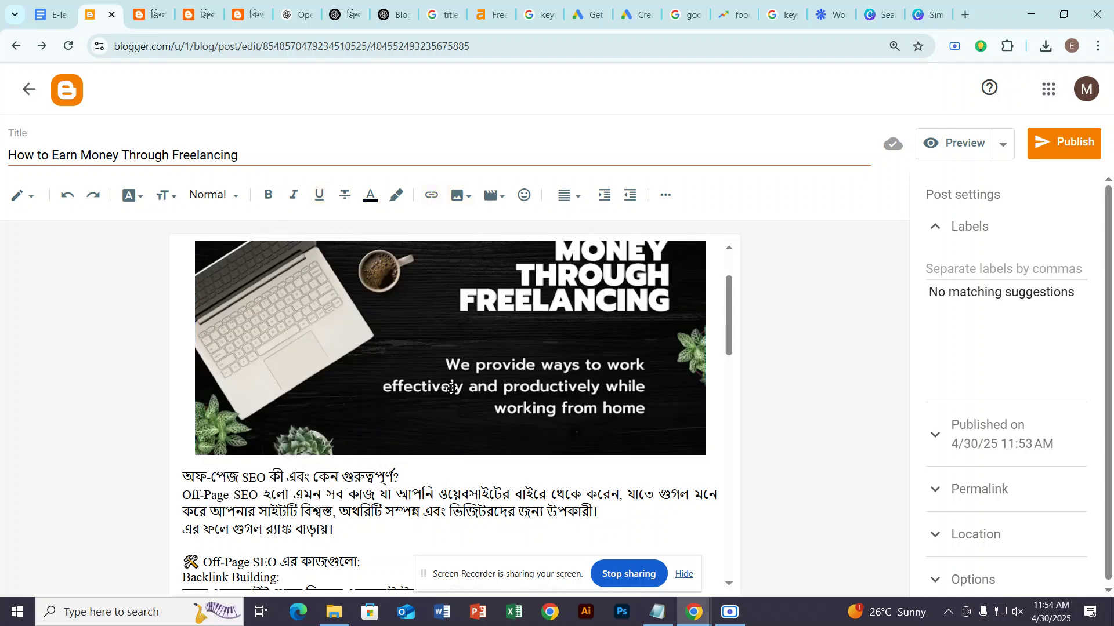
{"action": "left_click", "coordinate": [451, 388]}
{"action": "scroll", "coordinate": [459, 492], "scroll_direction": "down", "scroll_amount": 1}
{"action": "scroll", "coordinate": [459, 491], "scroll_direction": "down", "scroll_amount": 1}
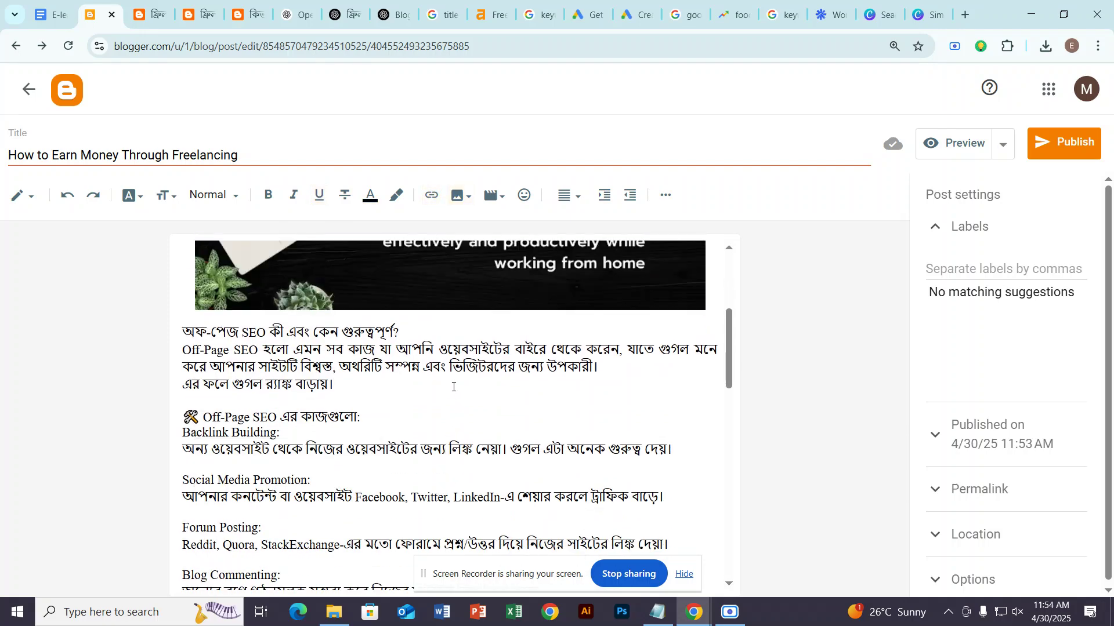
{"action": "scroll", "coordinate": [447, 371], "scroll_direction": "up", "scroll_amount": 2}
{"action": "left_click", "coordinate": [436, 338]}
{"action": "scroll", "coordinate": [452, 330], "scroll_direction": "down", "scroll_amount": 2}
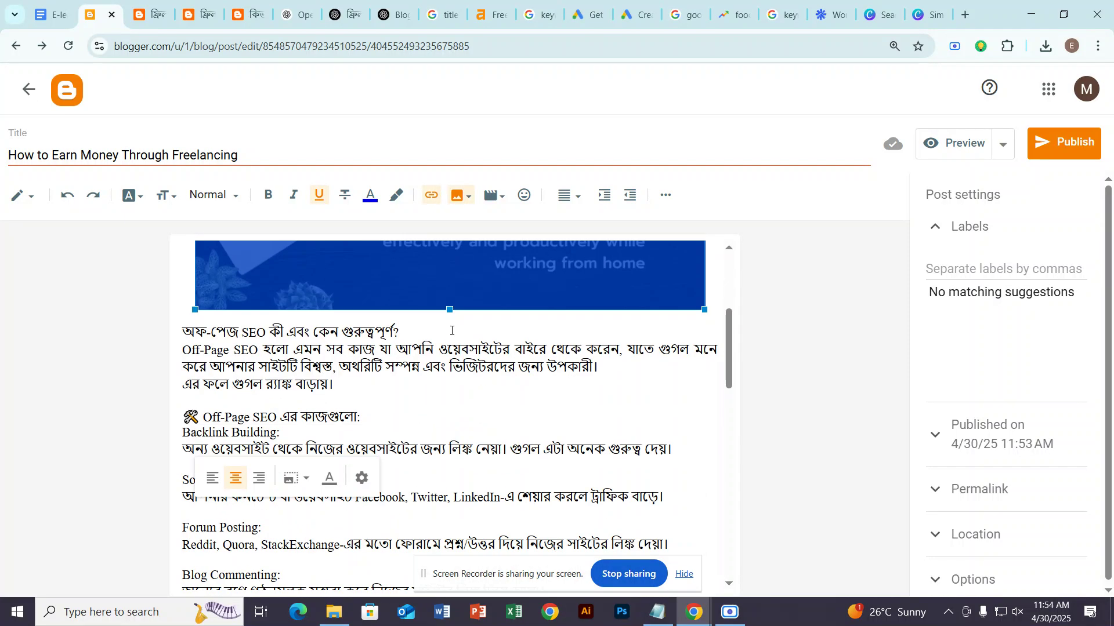
{"action": "key", "text": "ctrl+minus"}
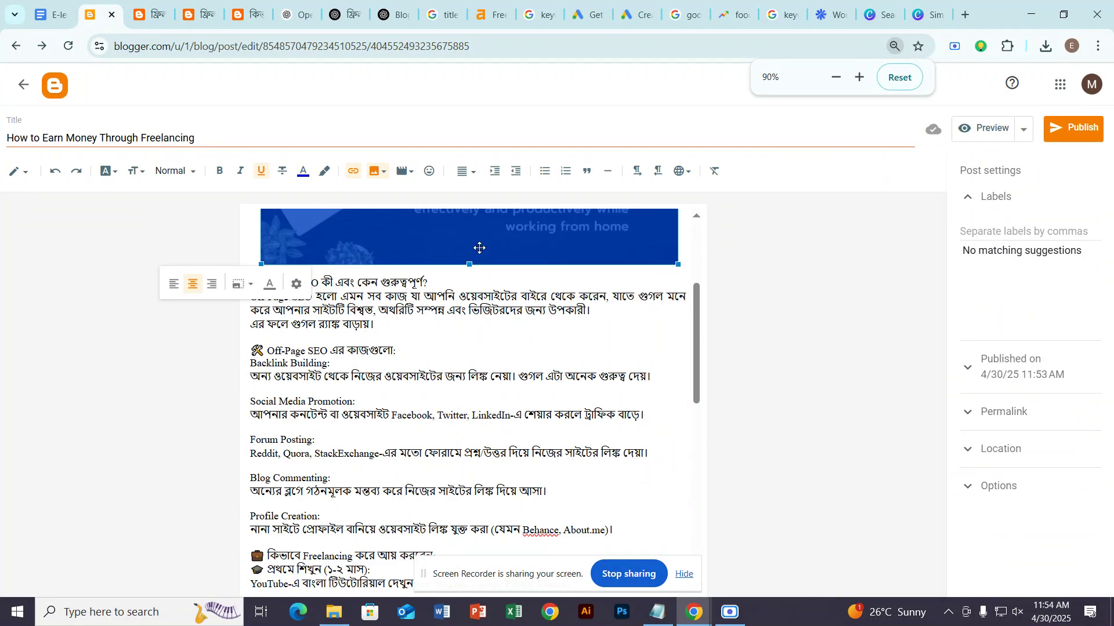
{"action": "left_click_drag", "start_coordinate": [479, 248], "coordinate": [429, 361]}
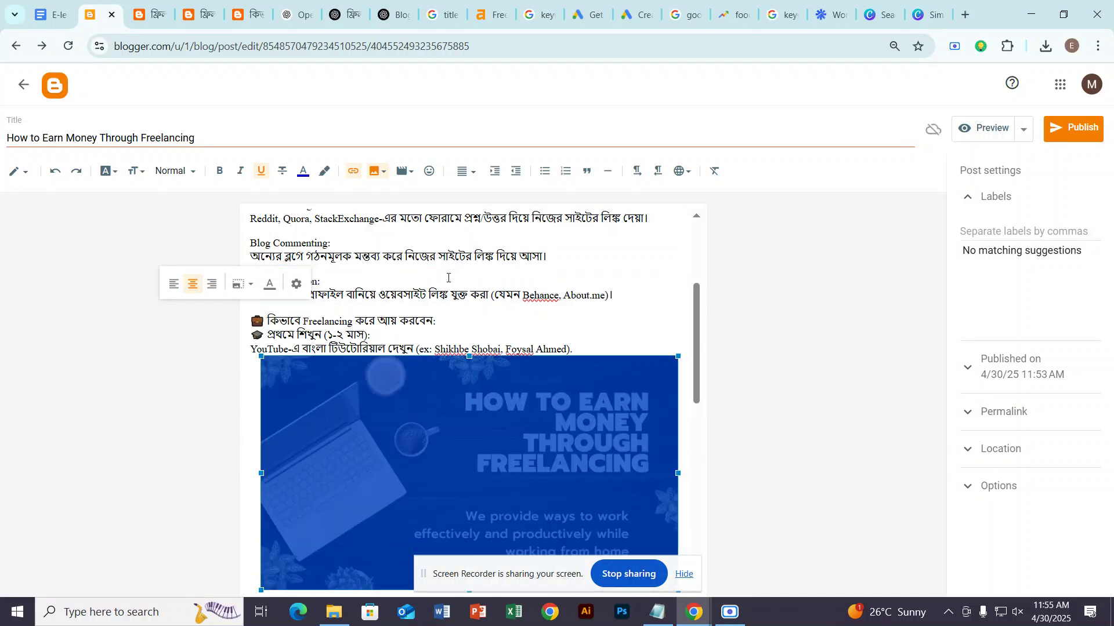
{"action": "scroll", "coordinate": [447, 284], "scroll_direction": "down", "scroll_amount": 3}
{"action": "left_click", "coordinate": [659, 406]}
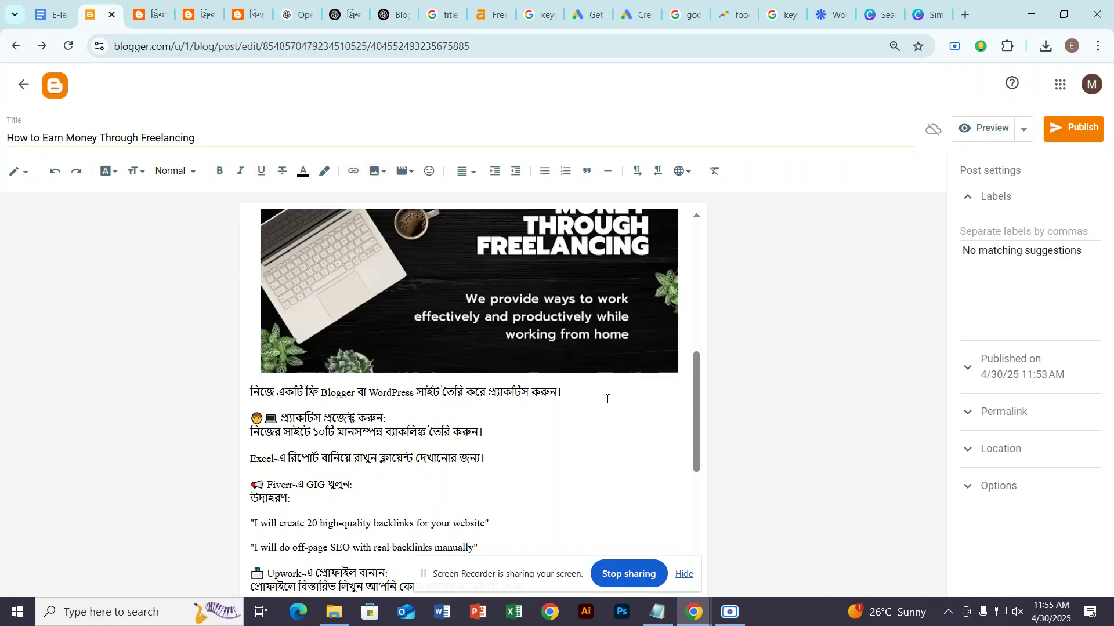
Examine how the banner image sits between the paragraphs by viewing the post at different zoom levels.
{"action": "key", "text": "ctrl+minus"}
{"action": "key", "text": "ctrl+minus"}
{"action": "key", "text": "ctrl+minus"}
{"action": "scroll", "coordinate": [607, 400], "scroll_direction": "up", "scroll_amount": 5}
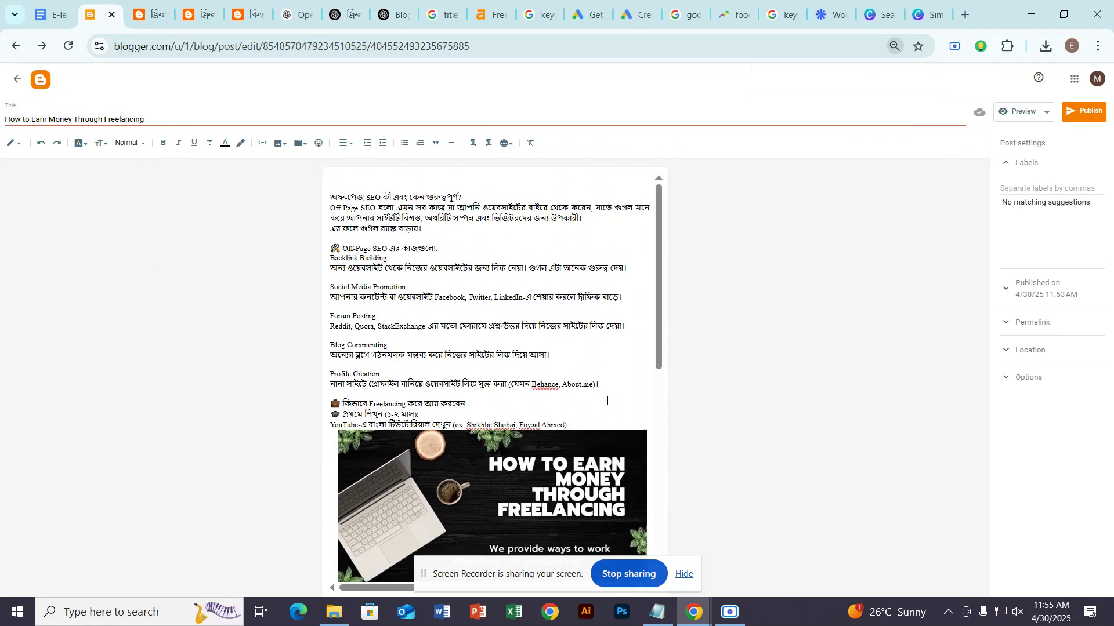
{"action": "key", "text": "ctrl+plus"}
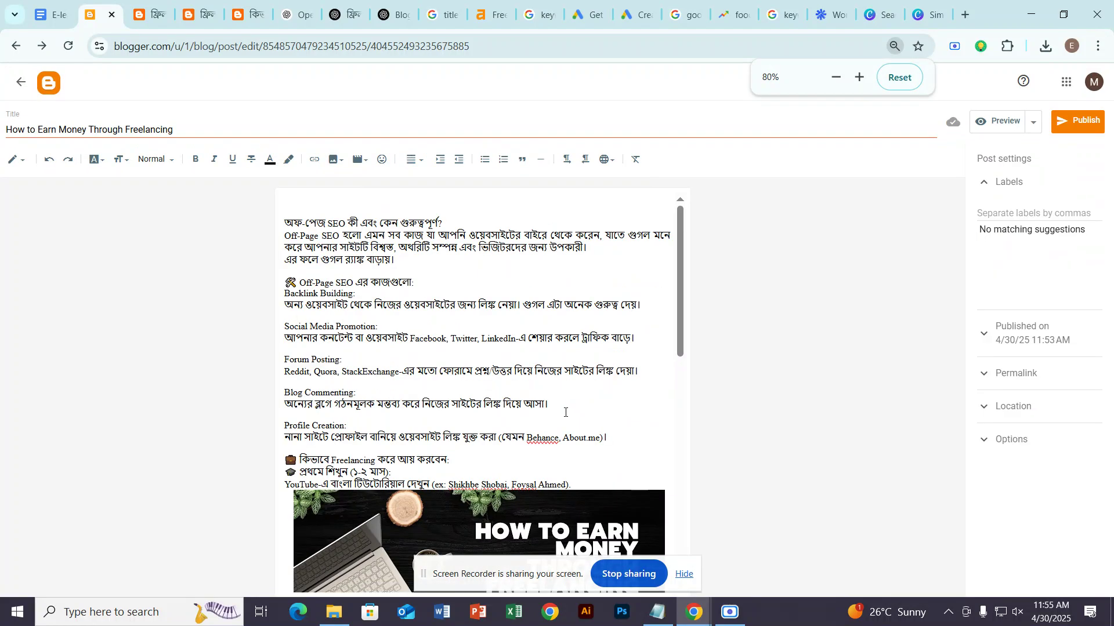
{"action": "key", "text": "ctrl+plus"}
{"action": "scroll", "coordinate": [476, 369], "scroll_direction": "down", "scroll_amount": 5}
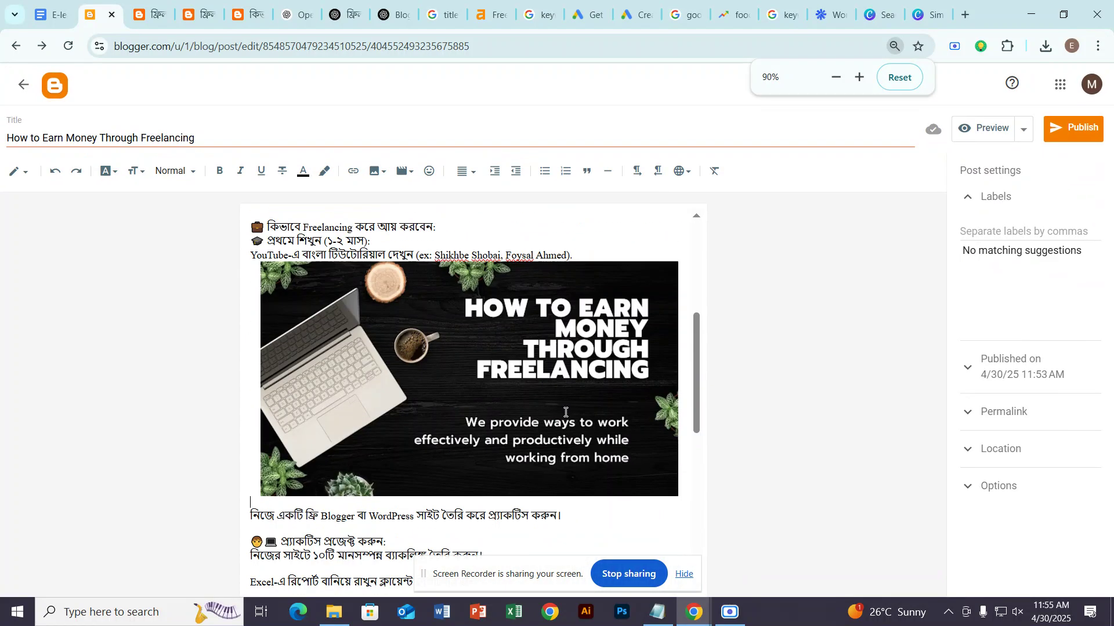
{"action": "scroll", "coordinate": [476, 369], "scroll_direction": "up", "scroll_amount": 2}
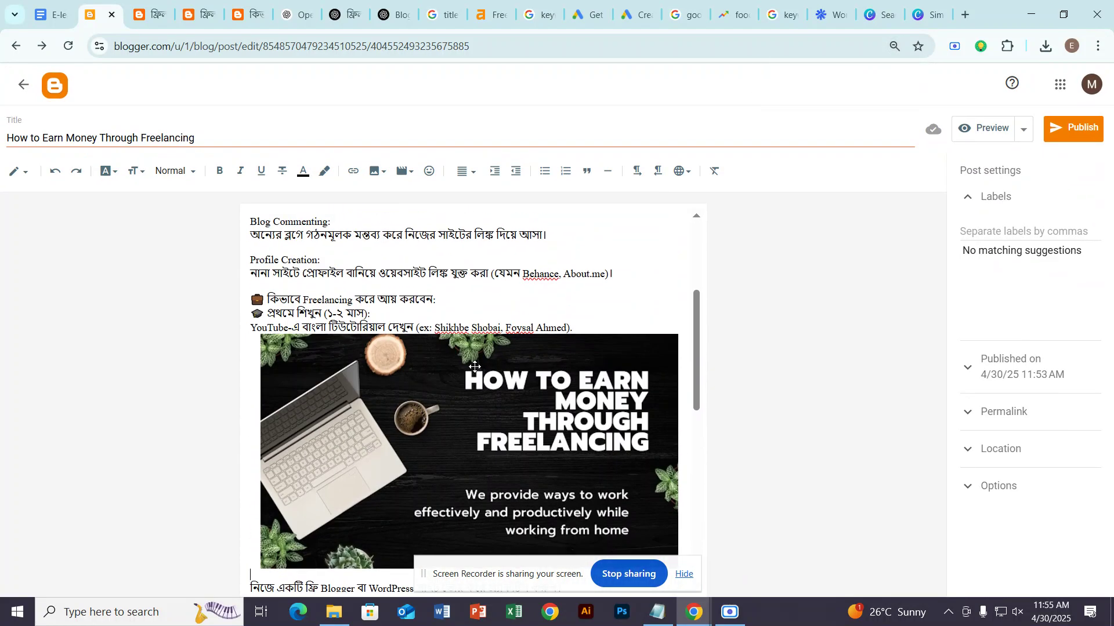
{"action": "scroll", "coordinate": [476, 367], "scroll_direction": "down", "scroll_amount": 4}
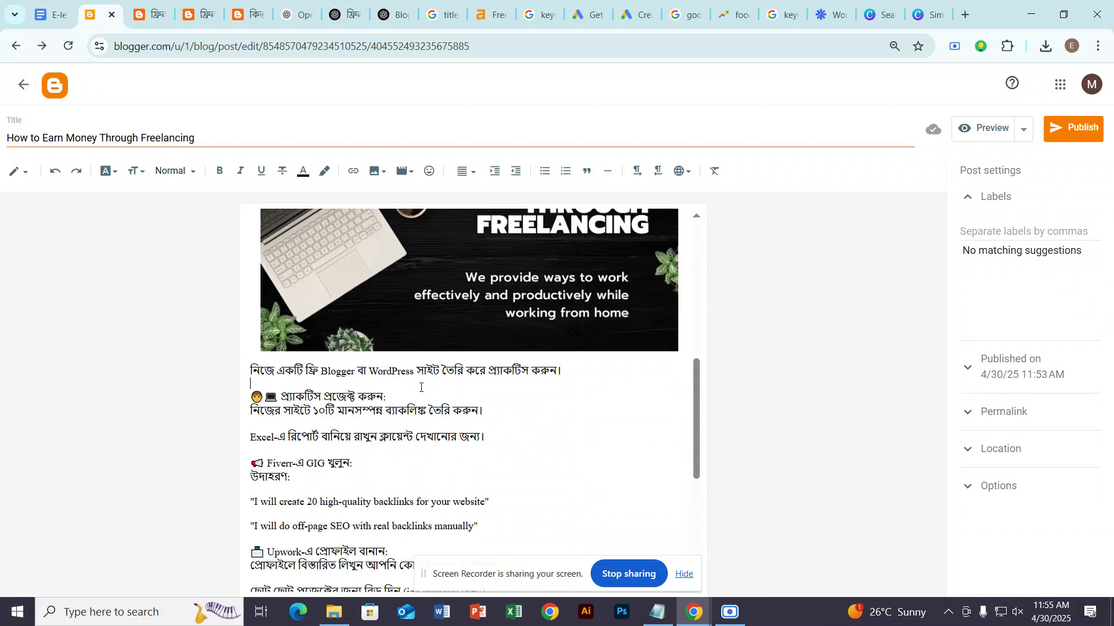
{"action": "scroll", "coordinate": [421, 387], "scroll_direction": "up", "scroll_amount": 4}
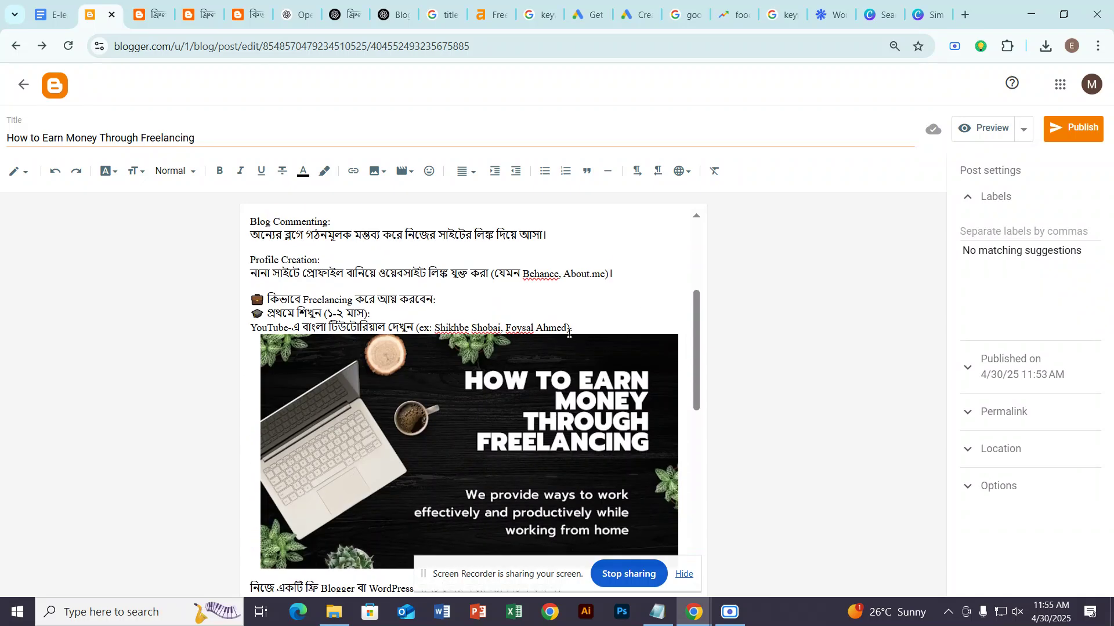
{"action": "scroll", "coordinate": [346, 334], "scroll_direction": "down", "scroll_amount": 4}
{"action": "left_click", "coordinate": [444, 256]}
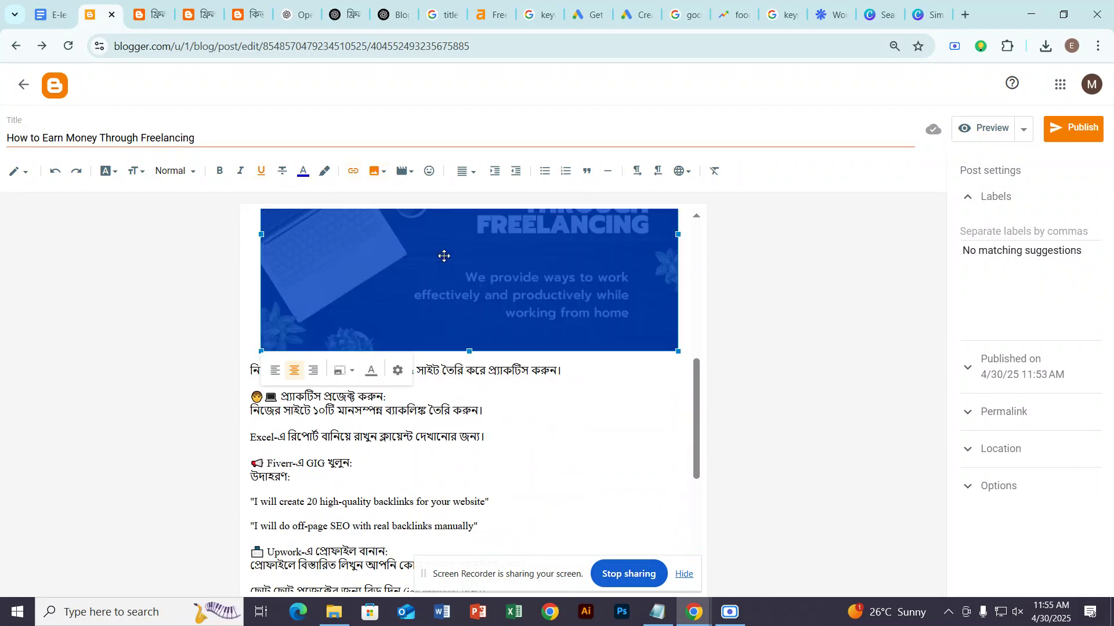
{"action": "left_click", "coordinate": [615, 361]}
Apply the Heading style to the article's opening question about off-page SEO.
{"action": "scroll", "coordinate": [615, 361], "scroll_direction": "up", "scroll_amount": 6}
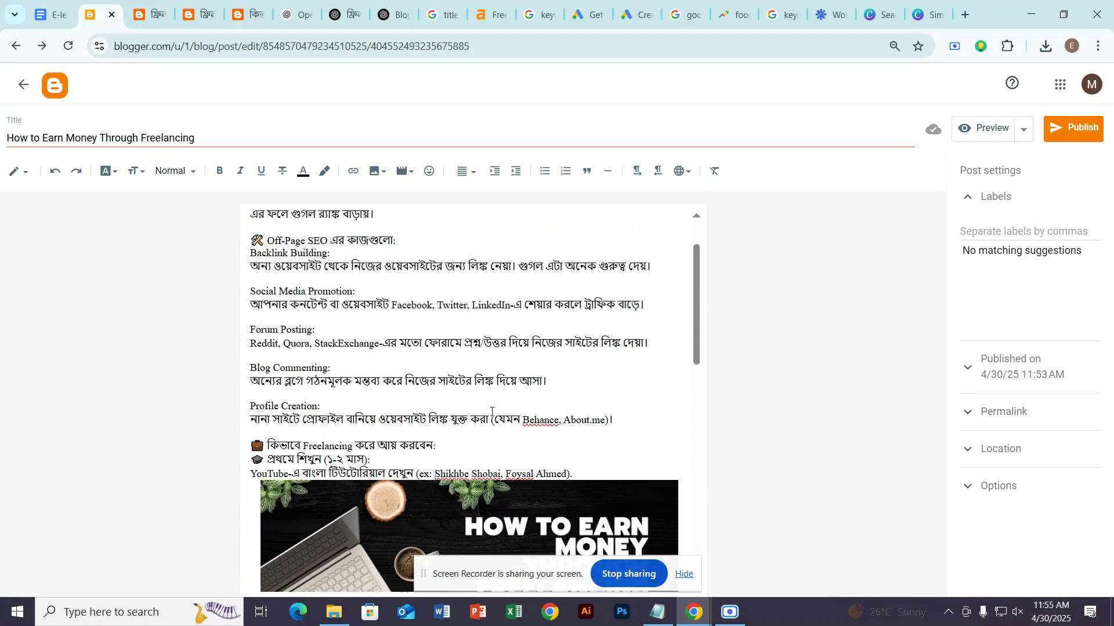
{"action": "scroll", "coordinate": [402, 386], "scroll_direction": "down", "scroll_amount": 2}
{"action": "scroll", "coordinate": [402, 386], "scroll_direction": "up", "scroll_amount": 2}
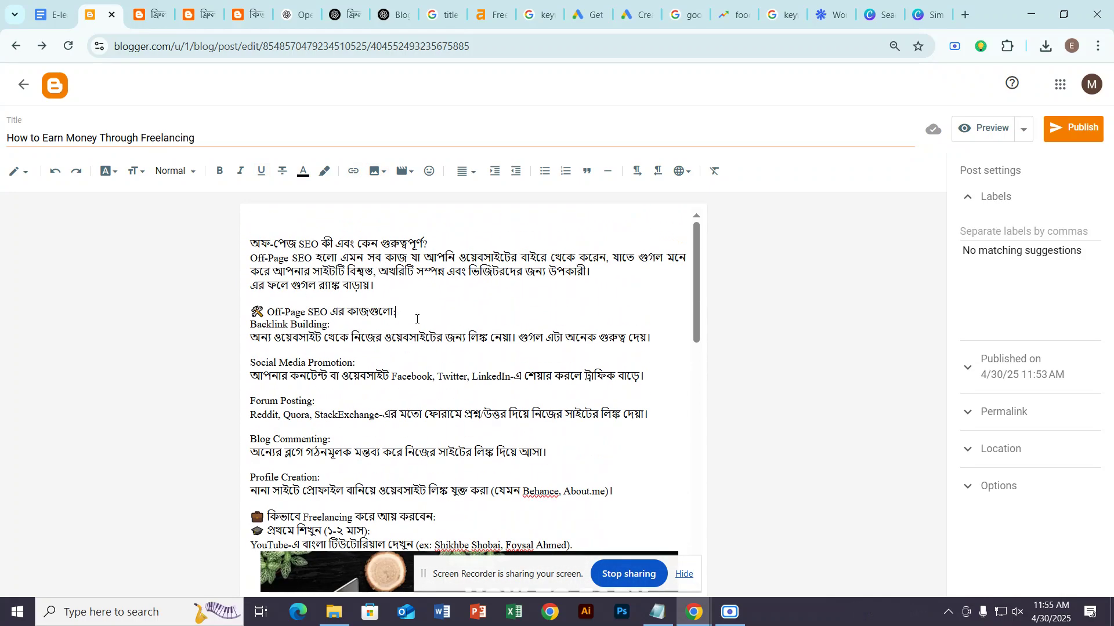
{"action": "left_click_drag", "start_coordinate": [437, 237], "coordinate": [233, 248]}
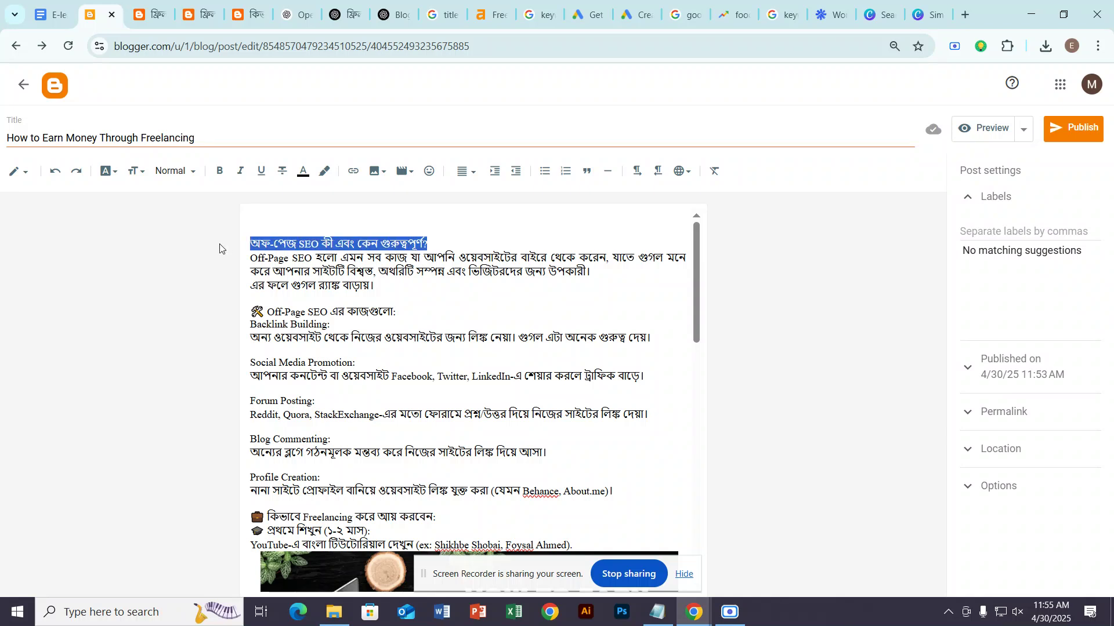
{"action": "left_click", "coordinate": [198, 171]}
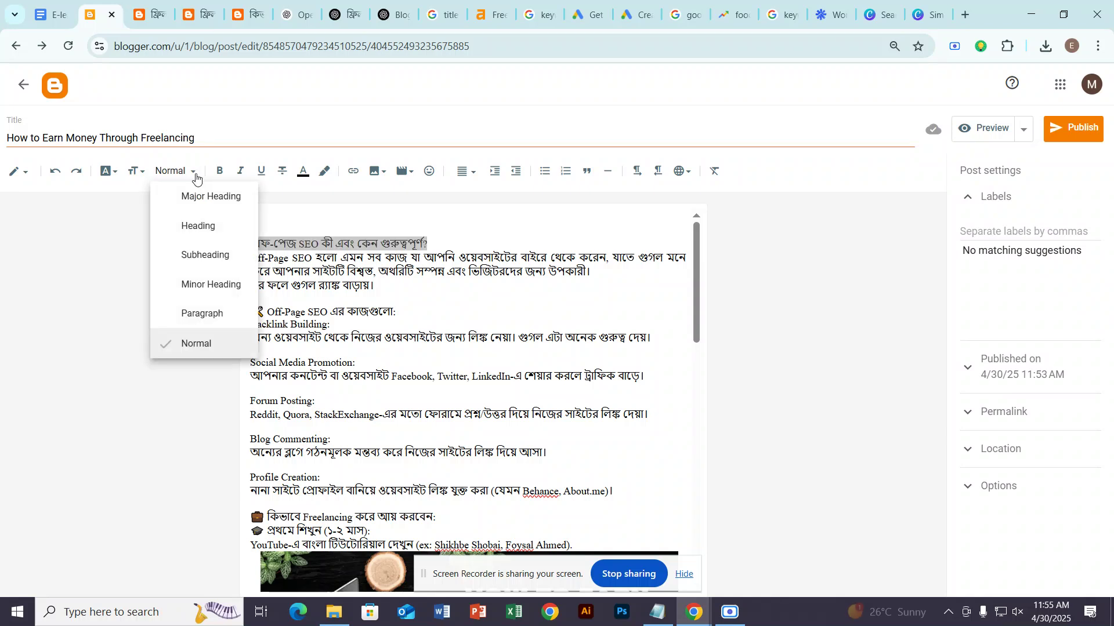
{"action": "left_click", "coordinate": [206, 233]}
{"action": "left_click", "coordinate": [370, 274]}
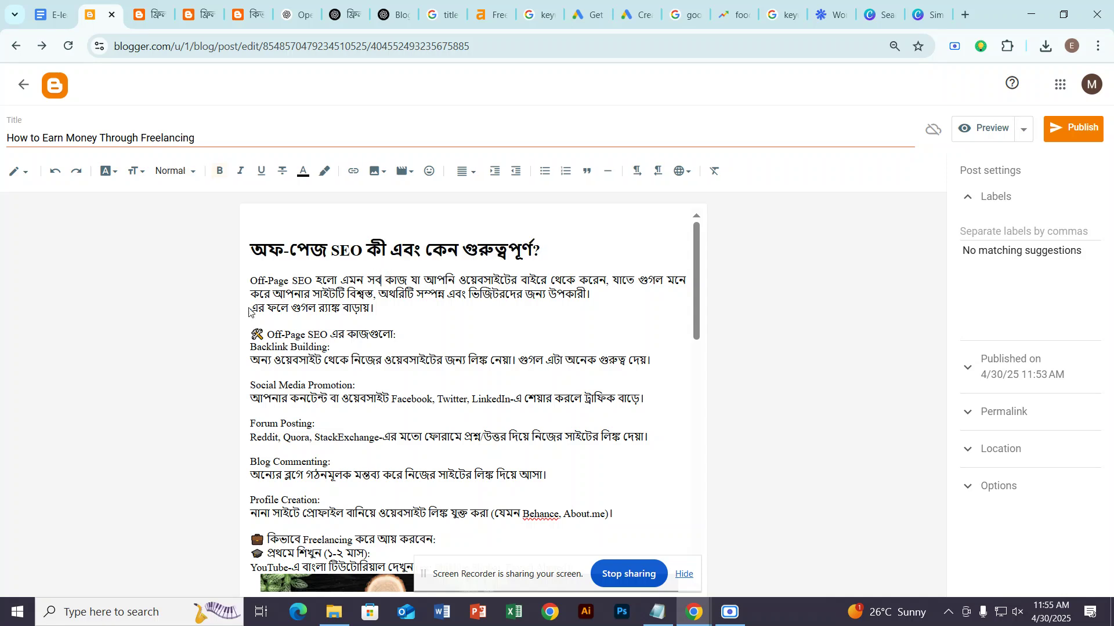
Remove the blank line above the opening off-page SEO question and format the question as a Major Heading.
{"action": "left_click", "coordinate": [250, 250]}
{"action": "key", "text": "ctrl+z"}
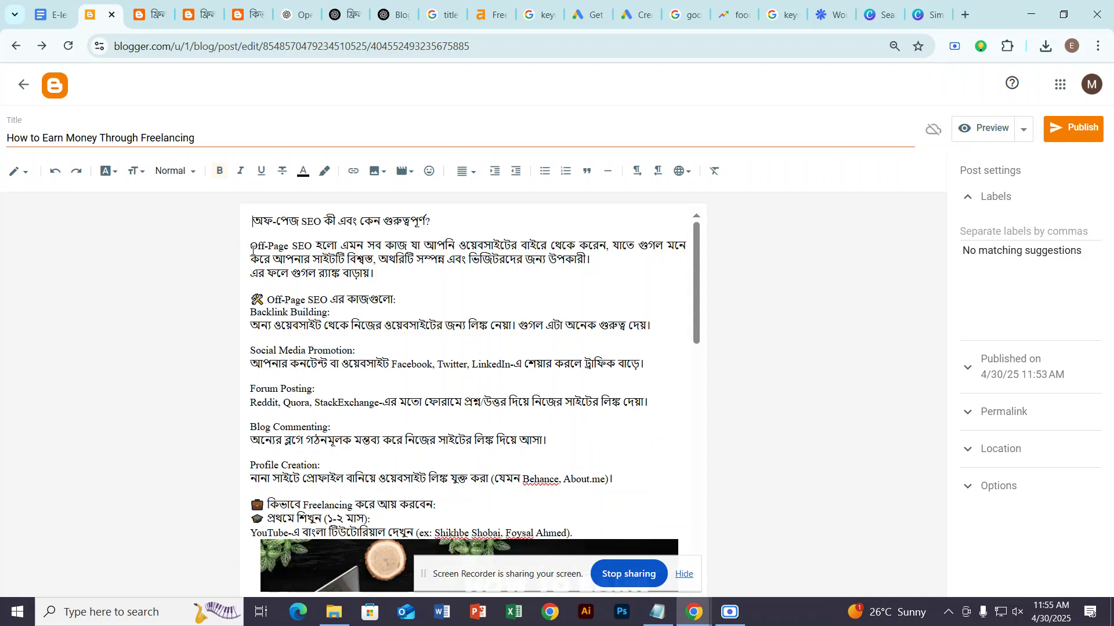
{"action": "left_click_drag", "start_coordinate": [441, 224], "coordinate": [230, 227]}
{"action": "left_click", "coordinate": [176, 171]}
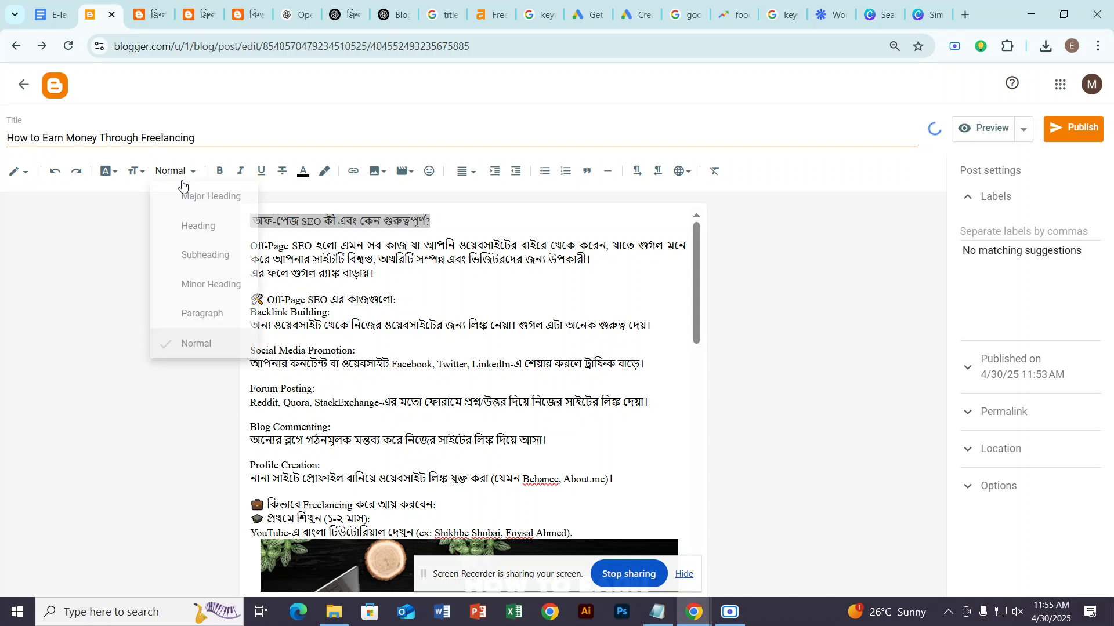
{"action": "left_click", "coordinate": [200, 196]}
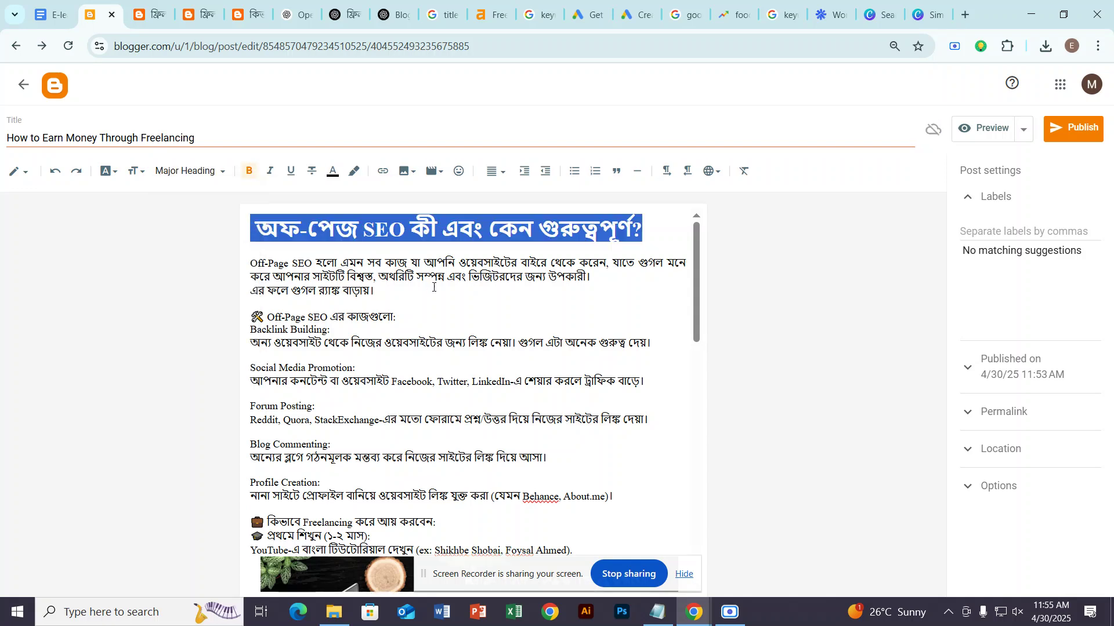
Apply the Heading style to the "Off-Page SEO এর কাজগুলো:" line.
{"action": "left_click_drag", "start_coordinate": [397, 317], "coordinate": [250, 317]}
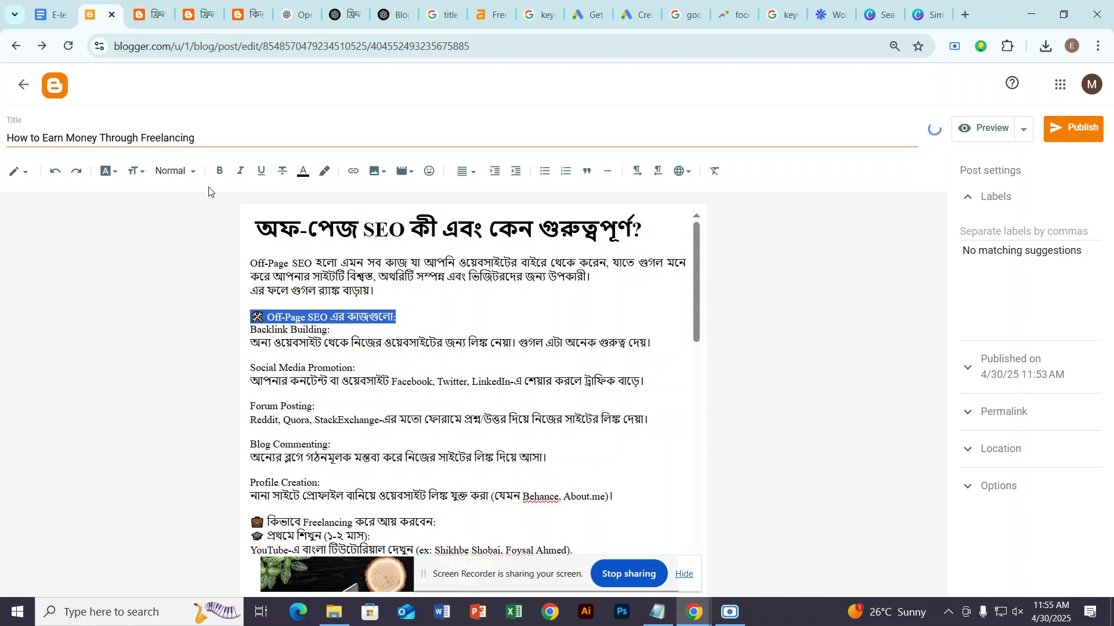
{"action": "left_click", "coordinate": [176, 171]}
{"action": "left_click", "coordinate": [181, 227]}
Try to apply the Heading style to the "কিভাবে Freelancing করে আয় করবেন:" line.
{"action": "scroll", "coordinate": [343, 322], "scroll_direction": "down", "scroll_amount": 2}
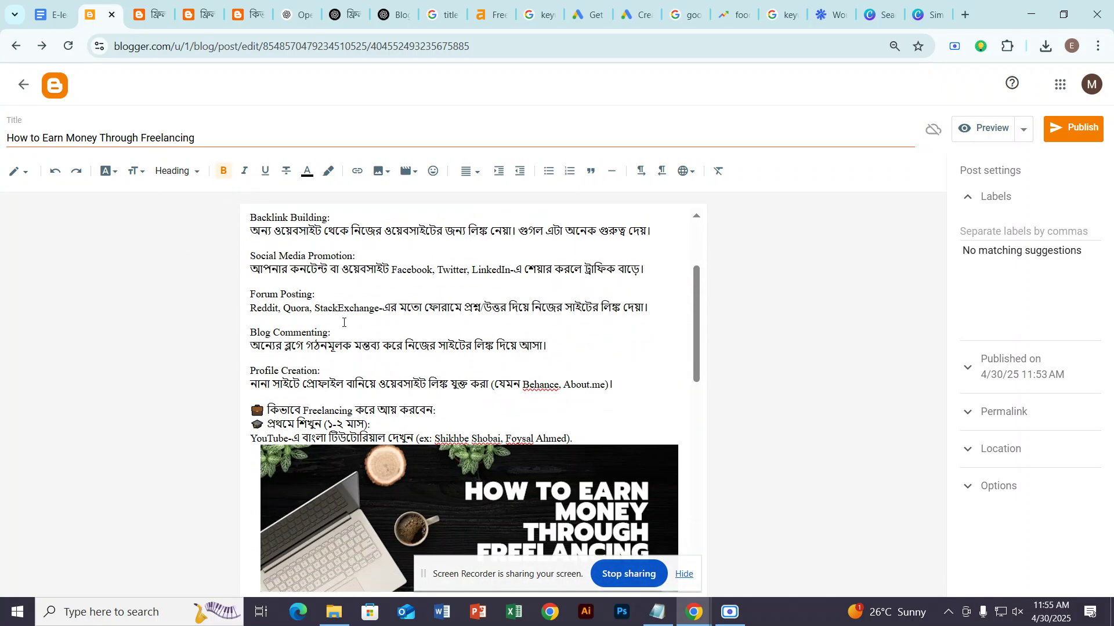
{"action": "scroll", "coordinate": [327, 302], "scroll_direction": "down", "scroll_amount": 1}
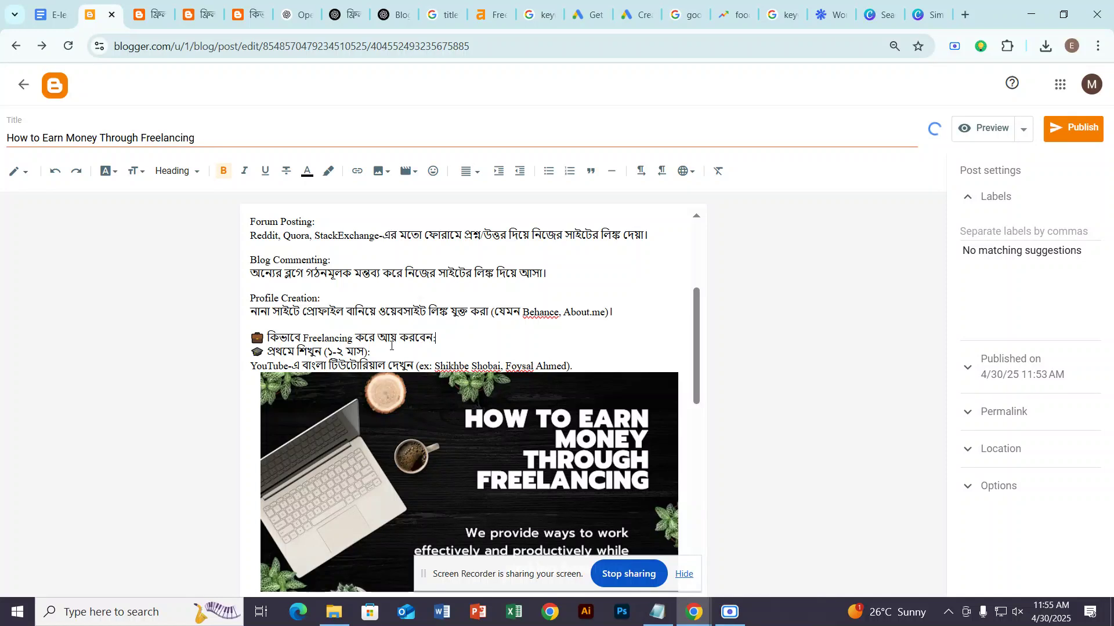
{"action": "left_click_drag", "start_coordinate": [436, 338], "coordinate": [243, 338]}
{"action": "left_click", "coordinate": [175, 171]}
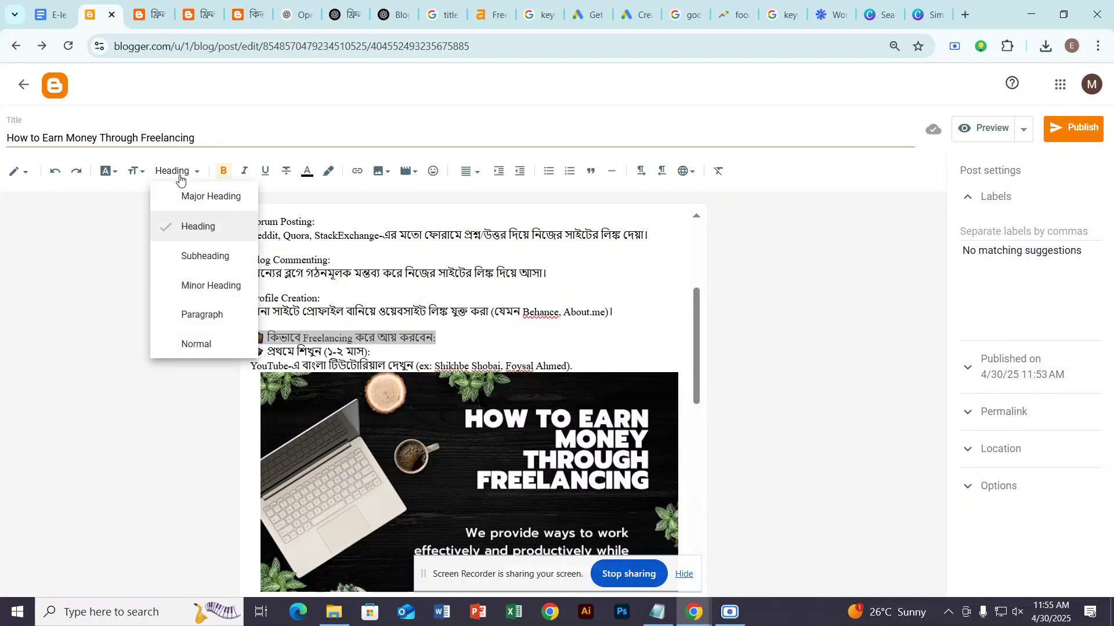
{"action": "left_click", "coordinate": [193, 232]}
{"action": "left_click", "coordinate": [399, 316]}
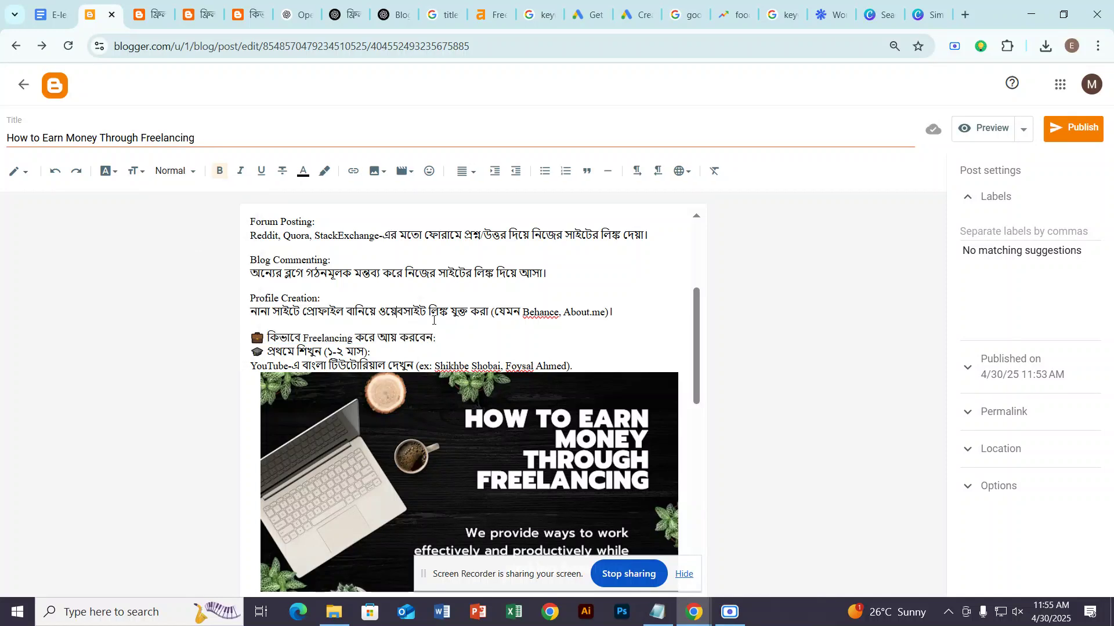
Apply the Heading style to the "কিভাবে Freelancing করে আয় করবেন:" line above the banner image.
{"action": "left_click_drag", "start_coordinate": [450, 336], "coordinate": [243, 346]}
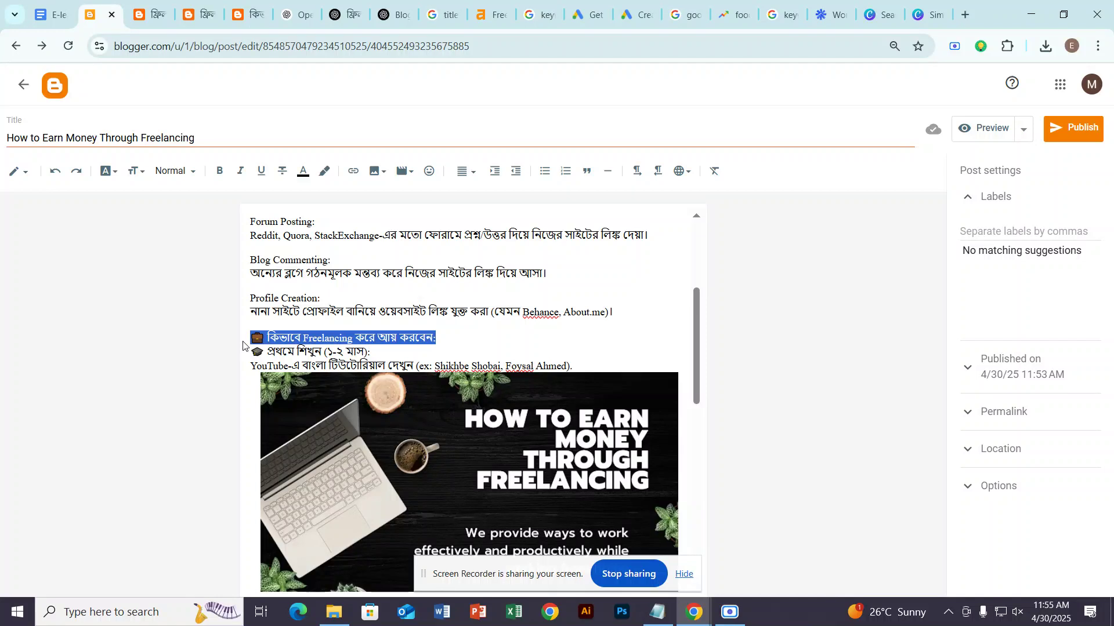
{"action": "left_click", "coordinate": [168, 174]}
{"action": "left_click", "coordinate": [180, 226]}
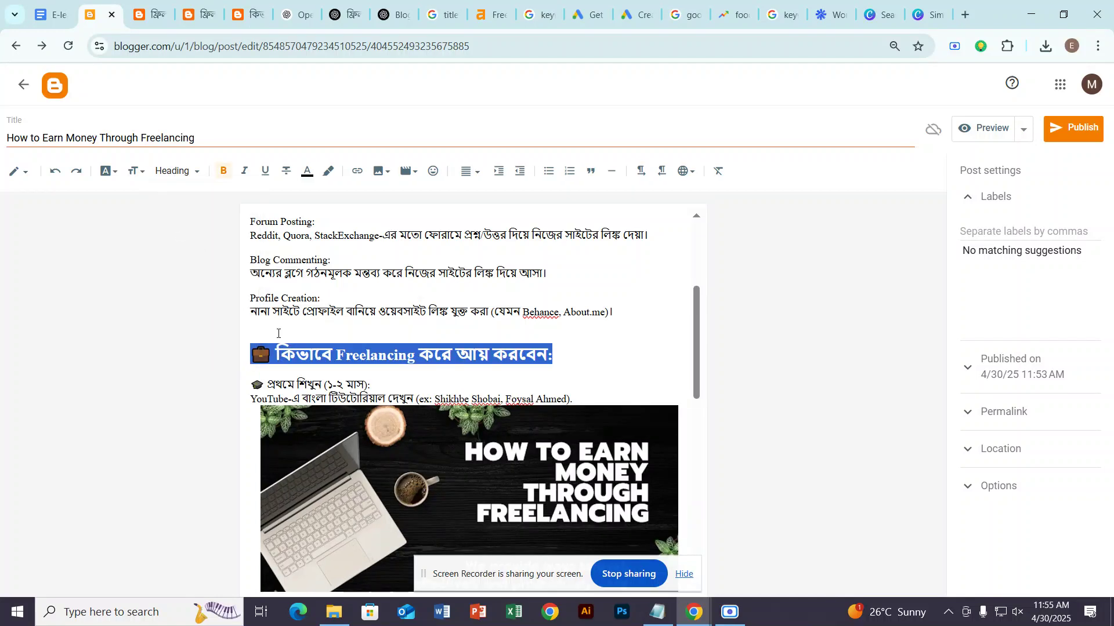
{"action": "left_click", "coordinate": [418, 321]}
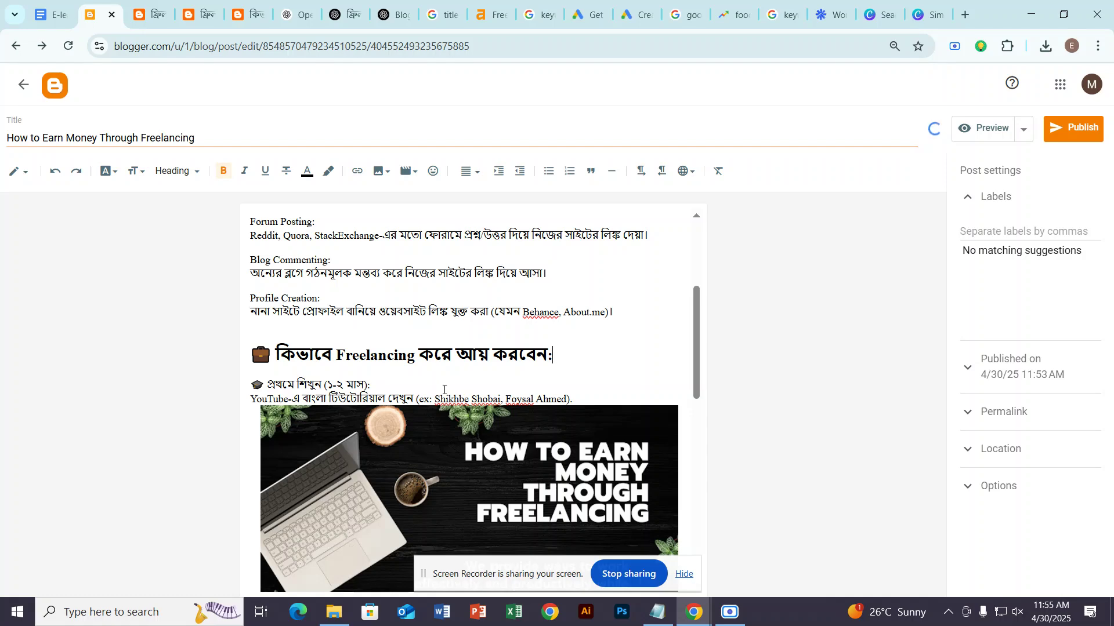
Apply the Heading style to the line about practising on a free Blogger or WordPress site, directly below the banner image.
{"action": "scroll", "coordinate": [425, 383], "scroll_direction": "down", "scroll_amount": 4}
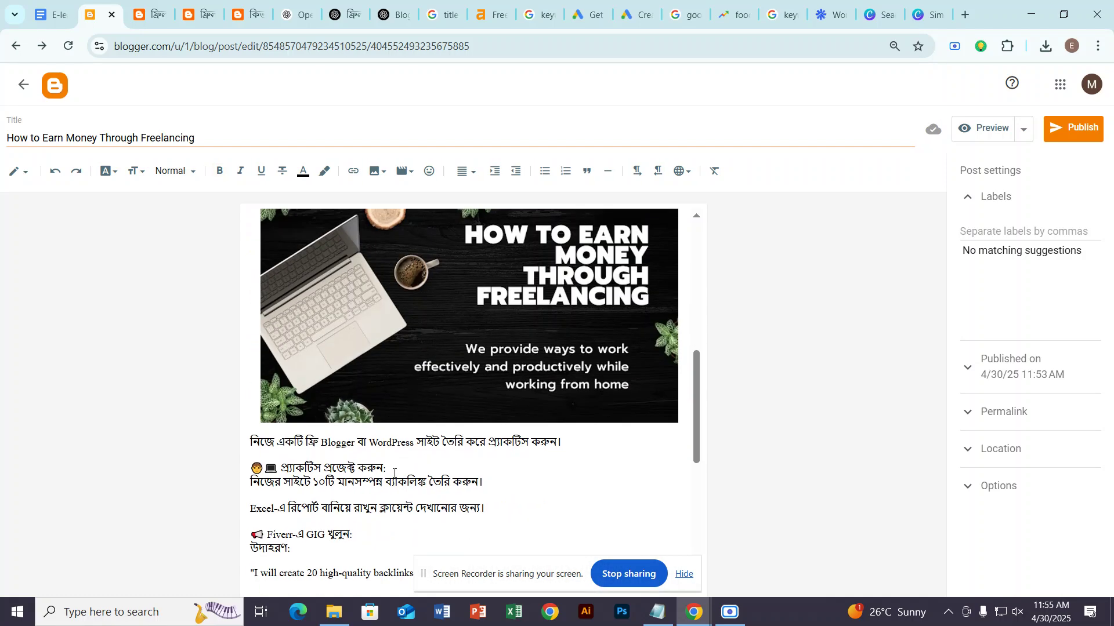
{"action": "scroll", "coordinate": [393, 473], "scroll_direction": "down", "scroll_amount": 4}
{"action": "scroll", "coordinate": [377, 385], "scroll_direction": "up", "scroll_amount": 2}
{"action": "left_click", "coordinate": [387, 352]}
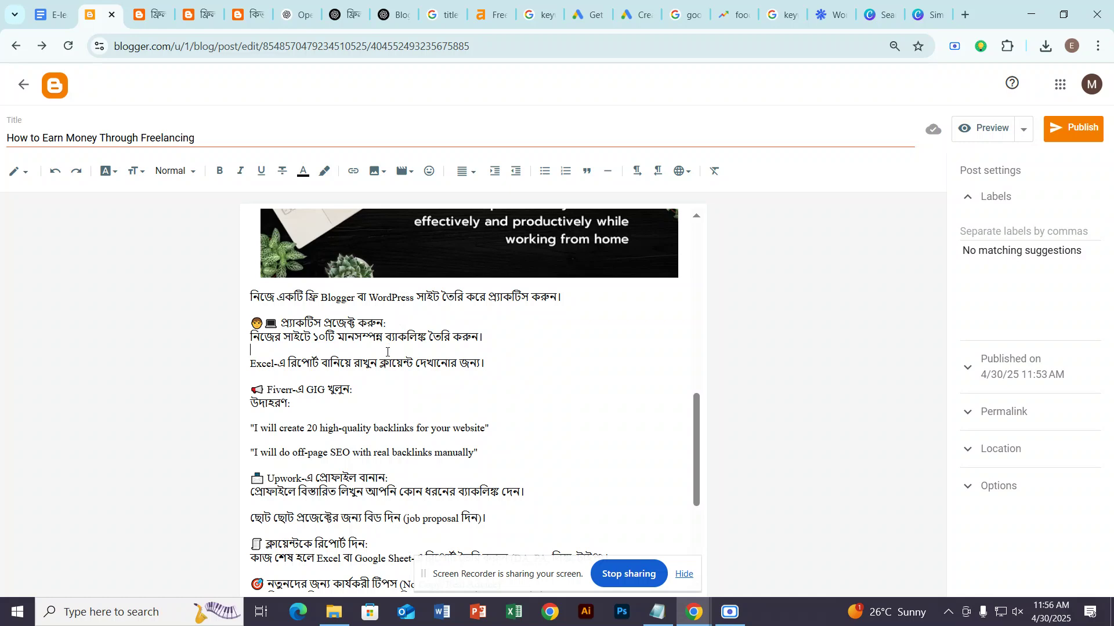
{"action": "left_click_drag", "start_coordinate": [573, 298], "coordinate": [230, 306]}
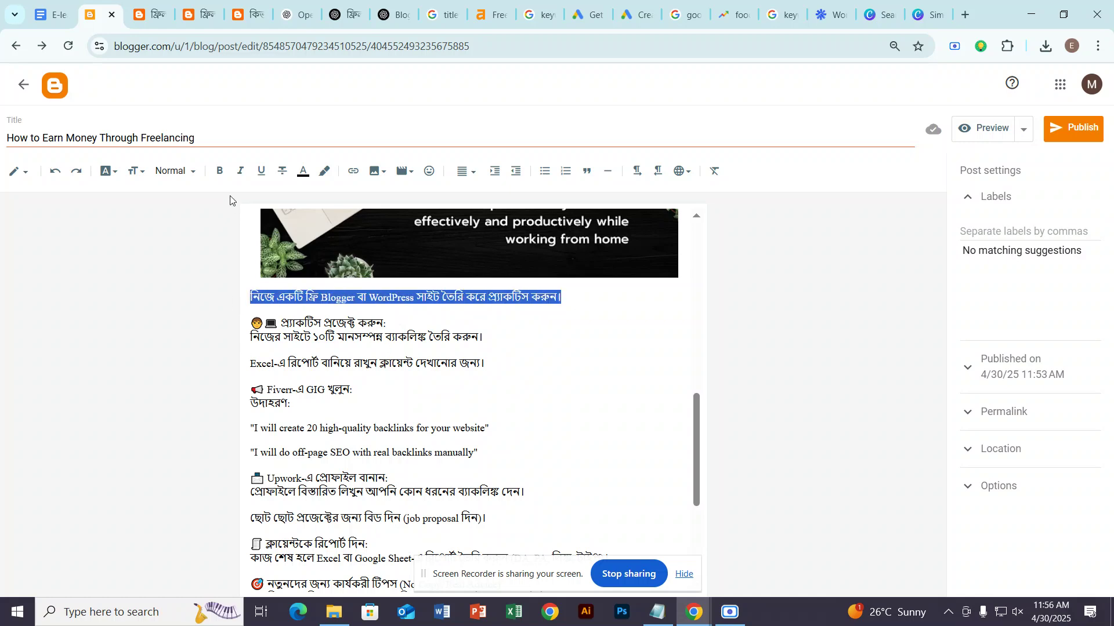
{"action": "left_click", "coordinate": [174, 172]}
{"action": "left_click", "coordinate": [195, 225]}
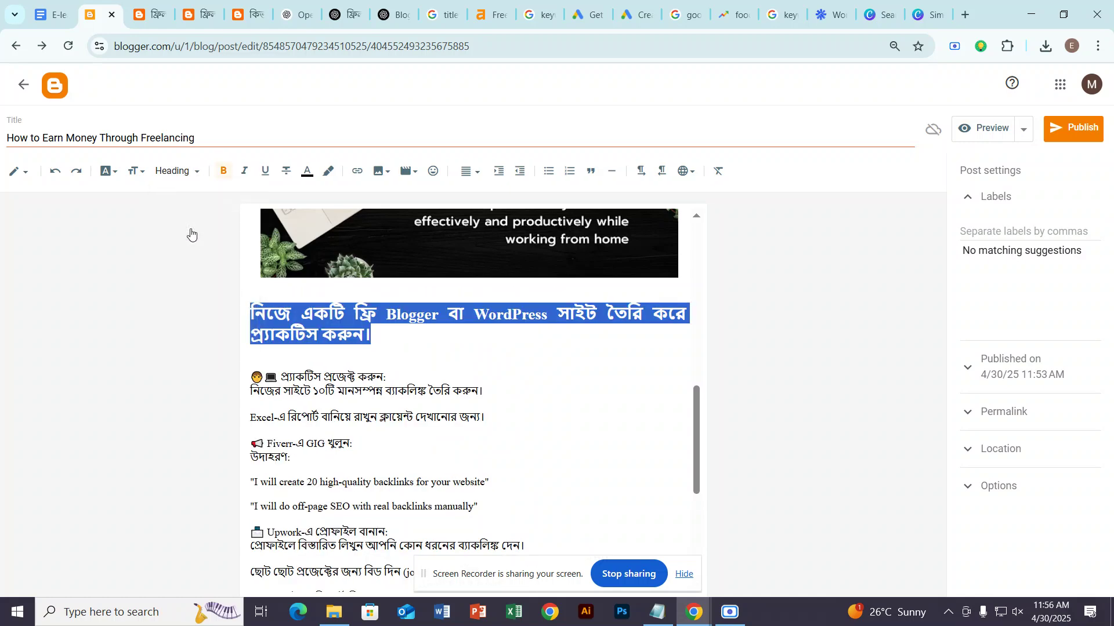
{"action": "left_click", "coordinate": [487, 380]}
Review the article from its opening question and first paragraph down to the sections below the banner image.
{"action": "scroll", "coordinate": [482, 328], "scroll_direction": "up", "scroll_amount": 10}
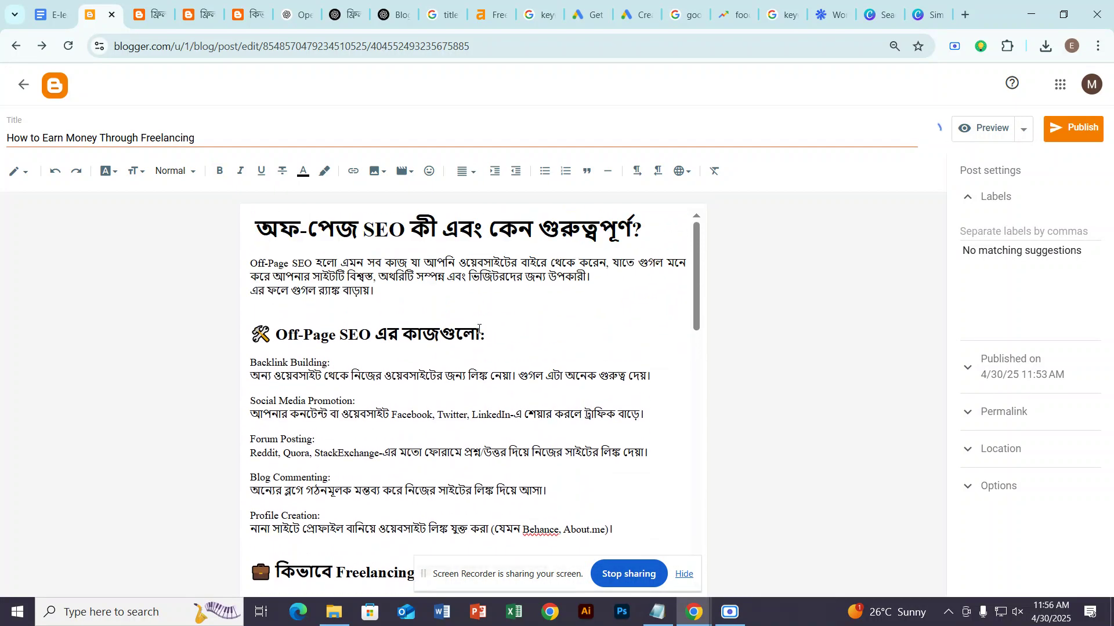
{"action": "left_click", "coordinate": [411, 263]}
{"action": "left_click_drag", "start_coordinate": [259, 230], "coordinate": [648, 212]}
{"action": "left_click", "coordinate": [489, 299]}
{"action": "left_click_drag", "start_coordinate": [394, 290], "coordinate": [220, 264]}
{"action": "scroll", "coordinate": [348, 299], "scroll_direction": "down", "scroll_amount": 14}
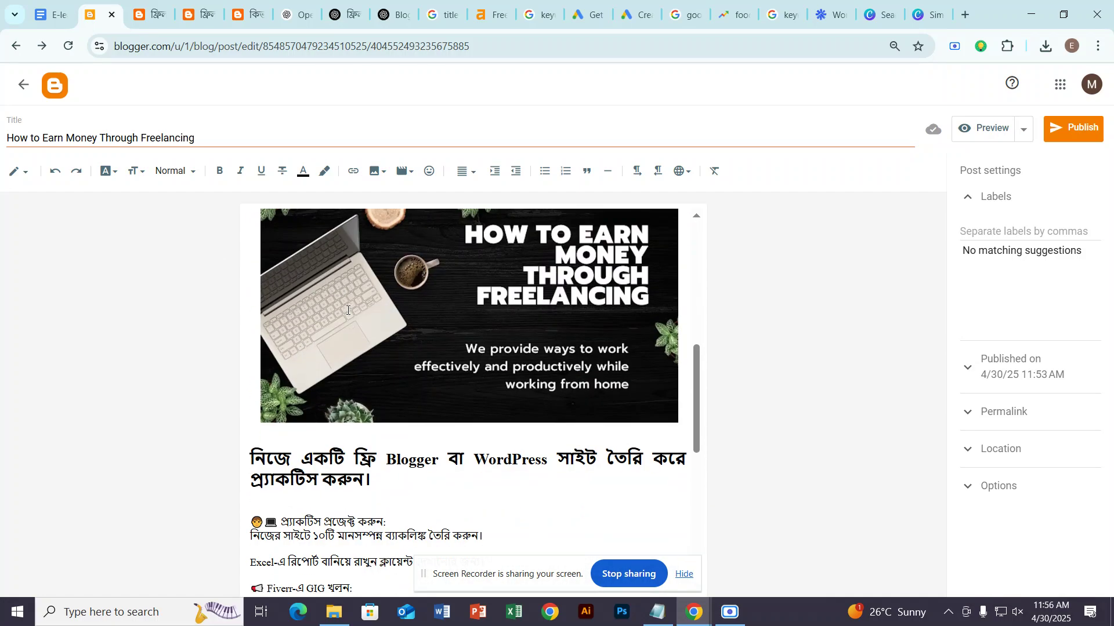
{"action": "scroll", "coordinate": [398, 300], "scroll_direction": "up", "scroll_amount": 3}
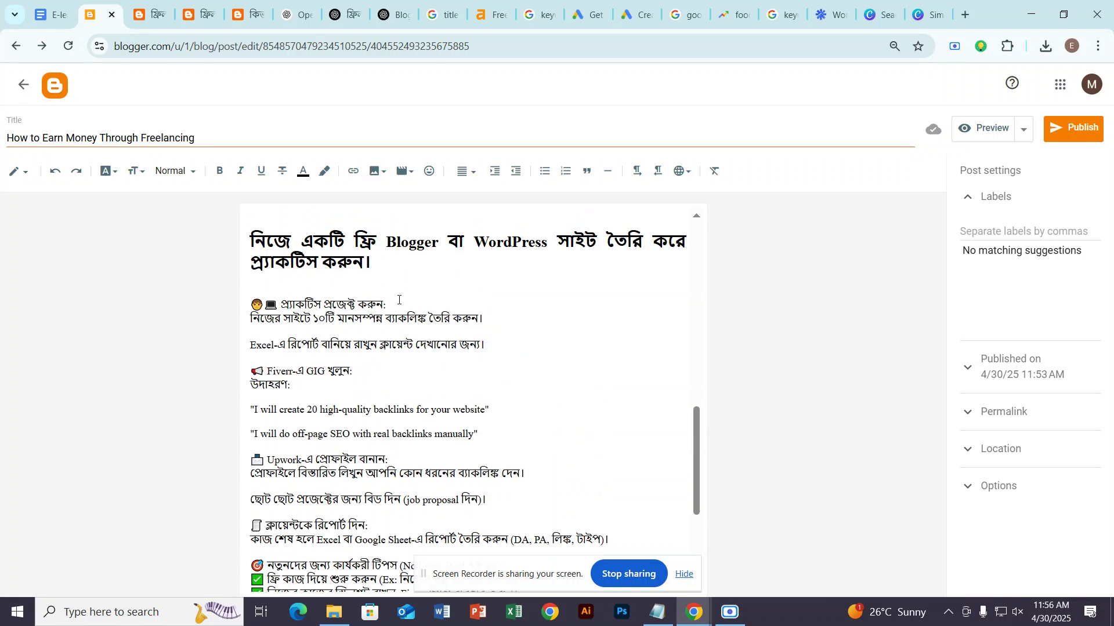
Apply the Heading style to the "প্র্যাকটিস প্রজেক্ট করুন:" line.
{"action": "scroll", "coordinate": [379, 290], "scroll_direction": "up", "scroll_amount": 1}
{"action": "left_click_drag", "start_coordinate": [400, 378], "coordinate": [211, 371]}
{"action": "left_click", "coordinate": [196, 172]}
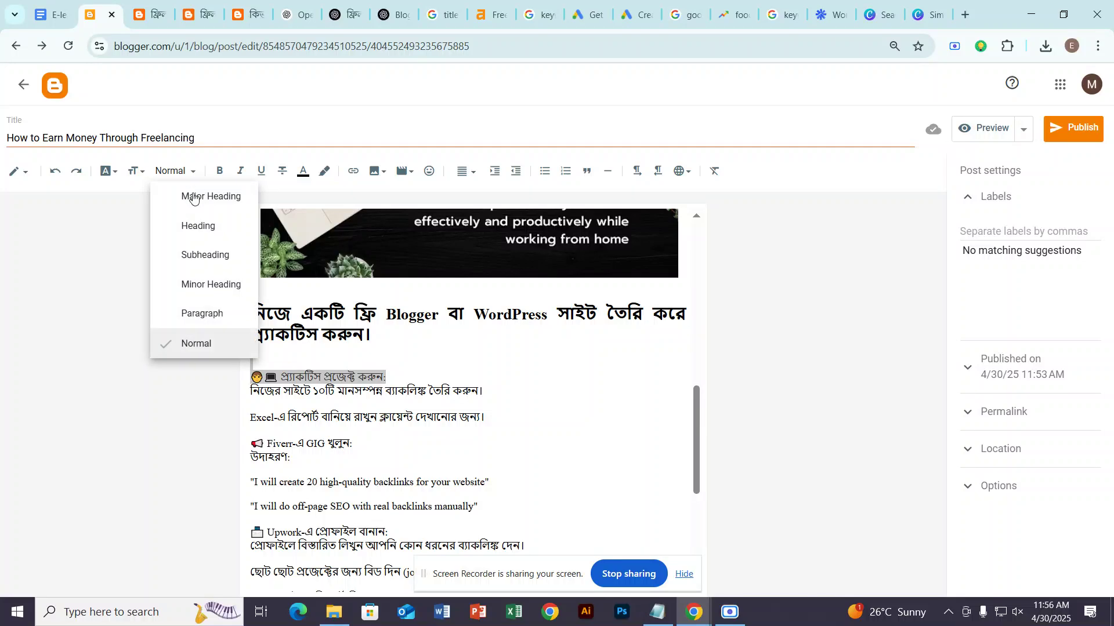
{"action": "left_click", "coordinate": [194, 224]}
{"action": "left_click", "coordinate": [441, 387]}
Apply the Heading style to the "ক্লায়েন্টকে রিপোর্ট দিন:" line.
{"action": "scroll", "coordinate": [377, 362], "scroll_direction": "down", "scroll_amount": 3}
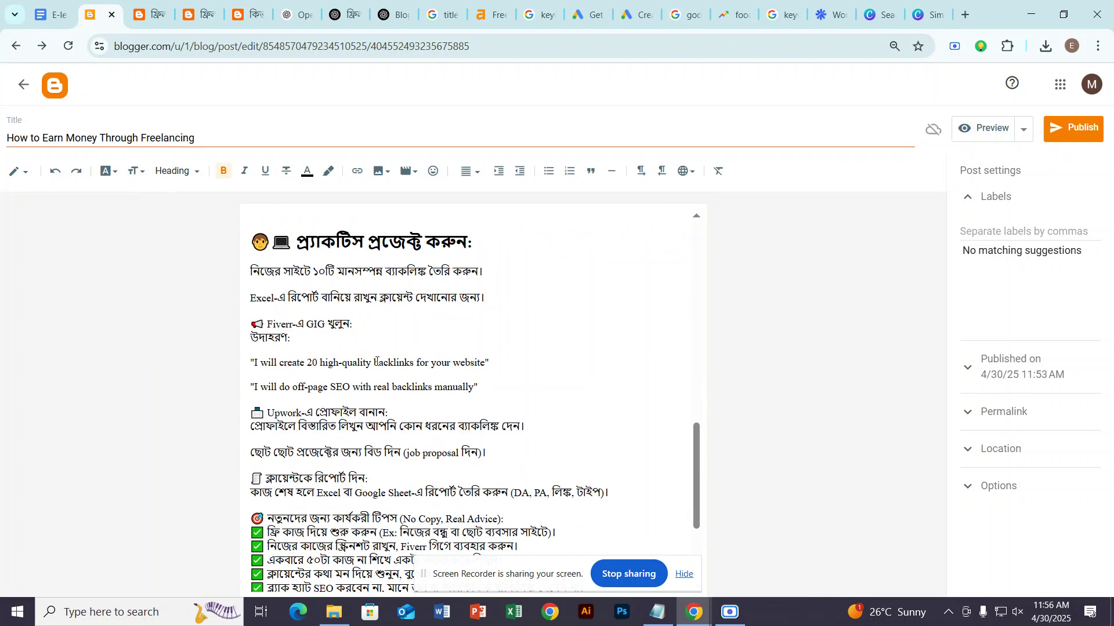
{"action": "left_click", "coordinate": [347, 345]}
{"action": "scroll", "coordinate": [371, 334], "scroll_direction": "down", "scroll_amount": 3}
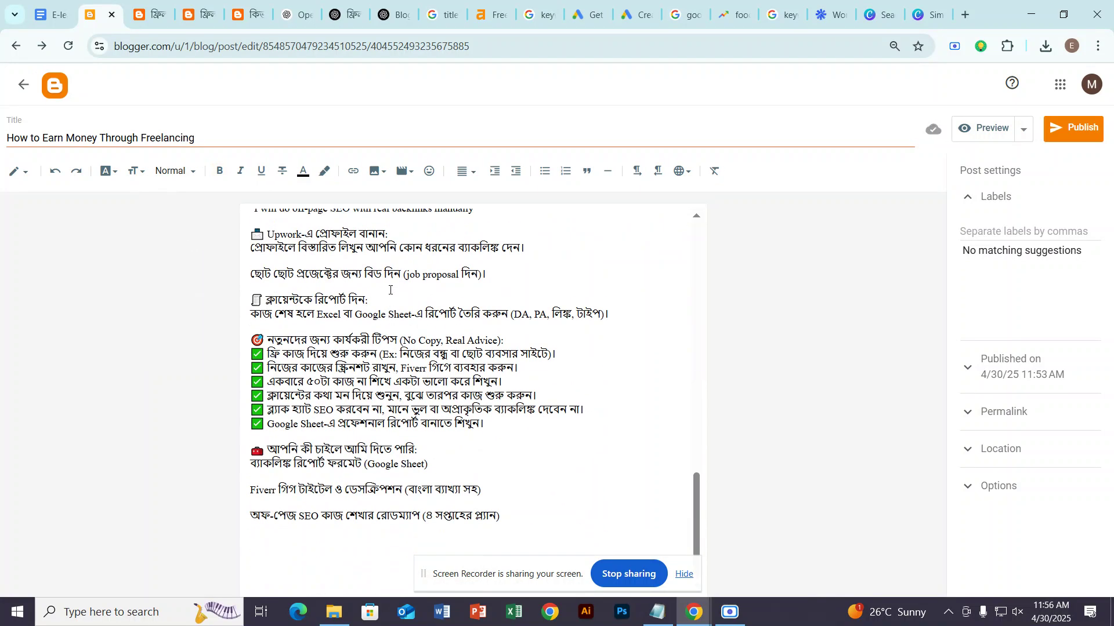
{"action": "left_click_drag", "start_coordinate": [369, 300], "coordinate": [224, 304]}
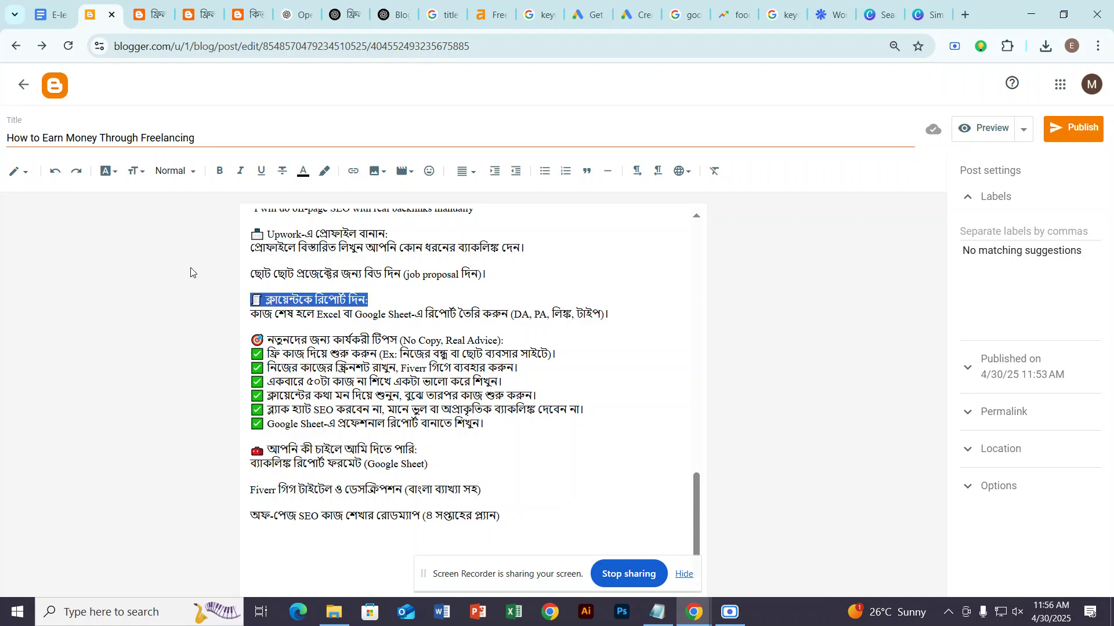
{"action": "left_click", "coordinate": [160, 177]}
{"action": "left_click", "coordinate": [196, 223]}
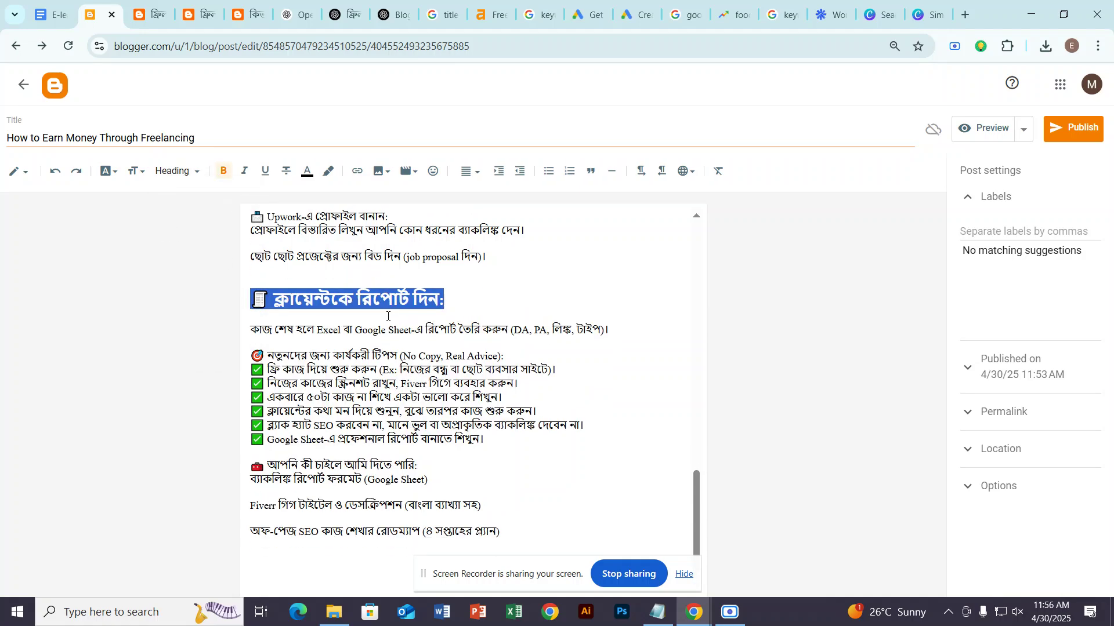
Apply the Heading style to the "আপনি কী চাইলে আমি দিতে পারি:" line near the end of the article.
{"action": "left_click_drag", "start_coordinate": [419, 450], "coordinate": [211, 452]}
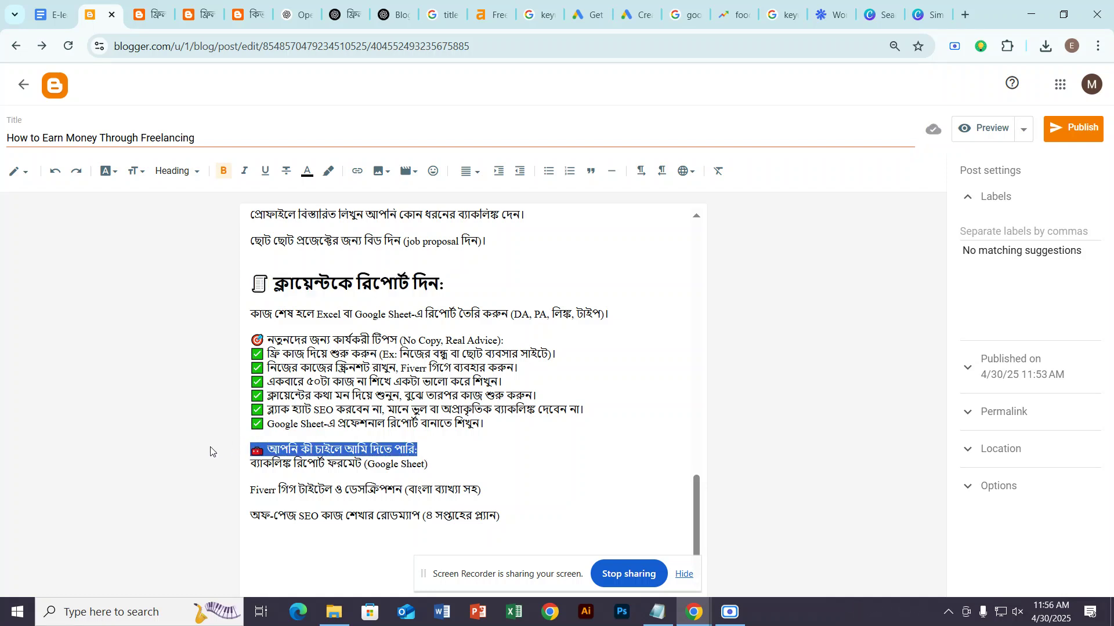
{"action": "left_click", "coordinate": [204, 226]}
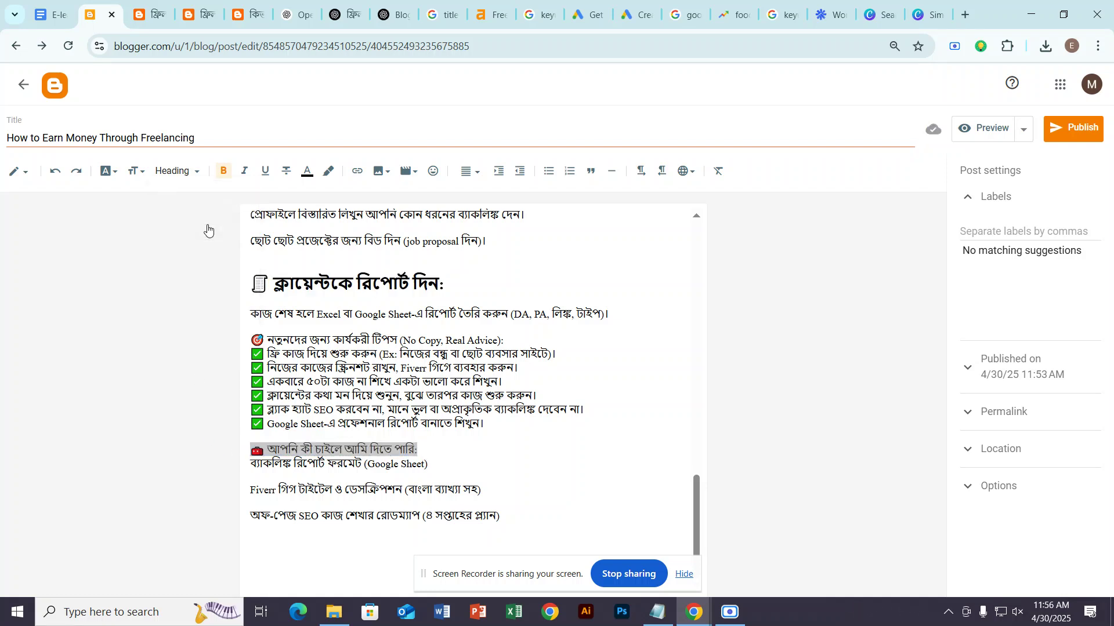
{"action": "left_click", "coordinate": [447, 449]}
{"action": "left_click_drag", "start_coordinate": [447, 448], "coordinate": [227, 452]}
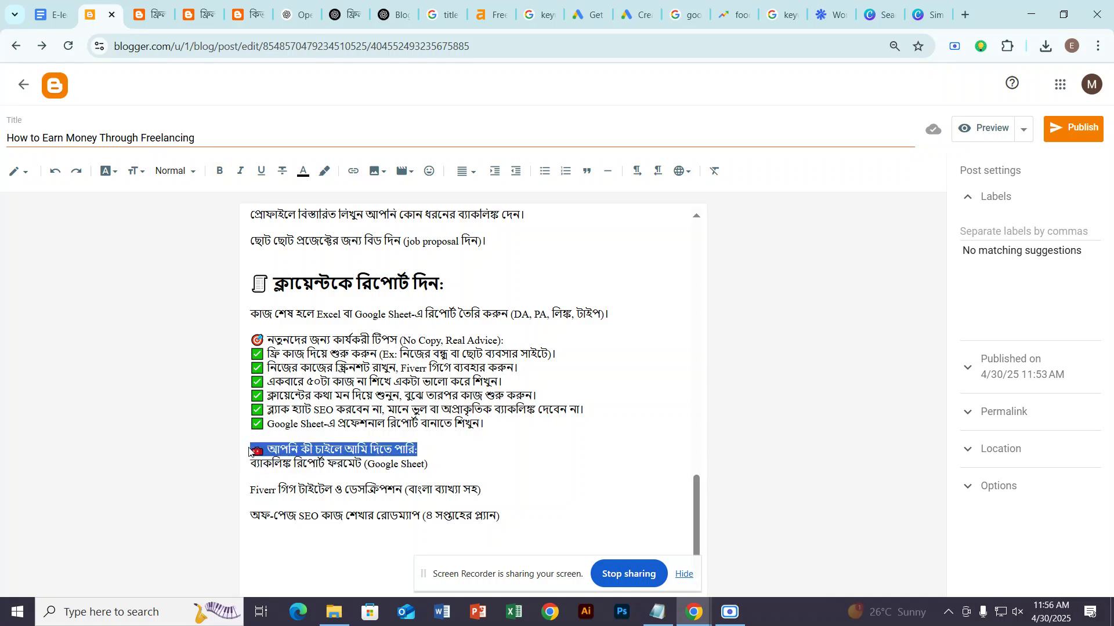
Format the line "আপনি কী চাইলে আমি দিতে পারি:" near the end of the post as a Heading.
{"action": "left_click", "coordinate": [169, 173]}
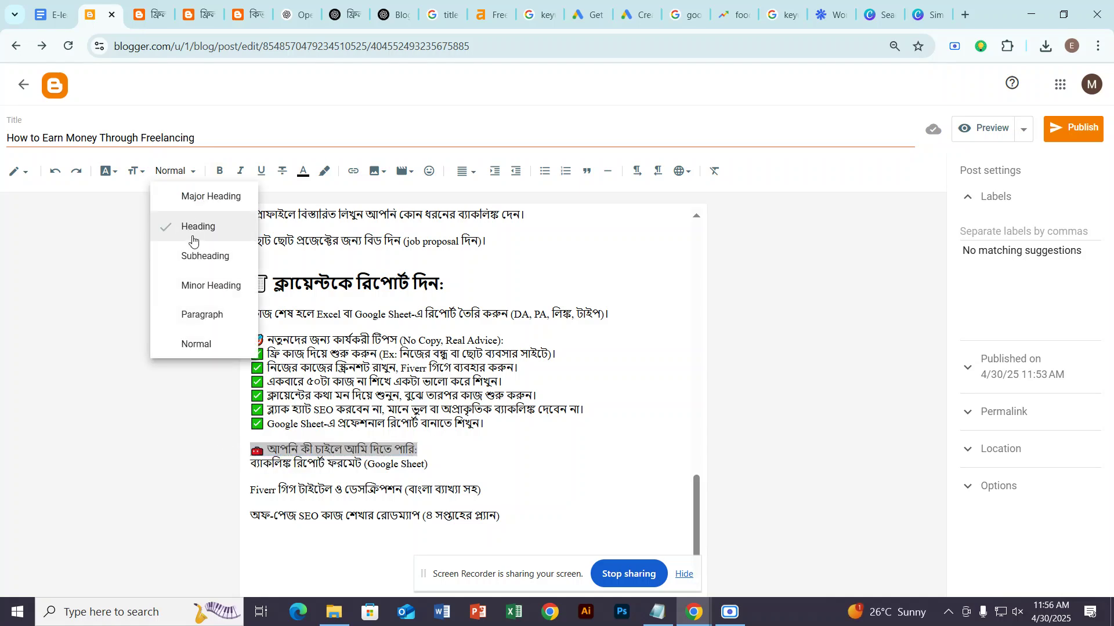
{"action": "left_click", "coordinate": [198, 226]}
{"action": "left_click", "coordinate": [445, 466]}
{"action": "scroll", "coordinate": [479, 416], "scroll_direction": "up", "scroll_amount": 15}
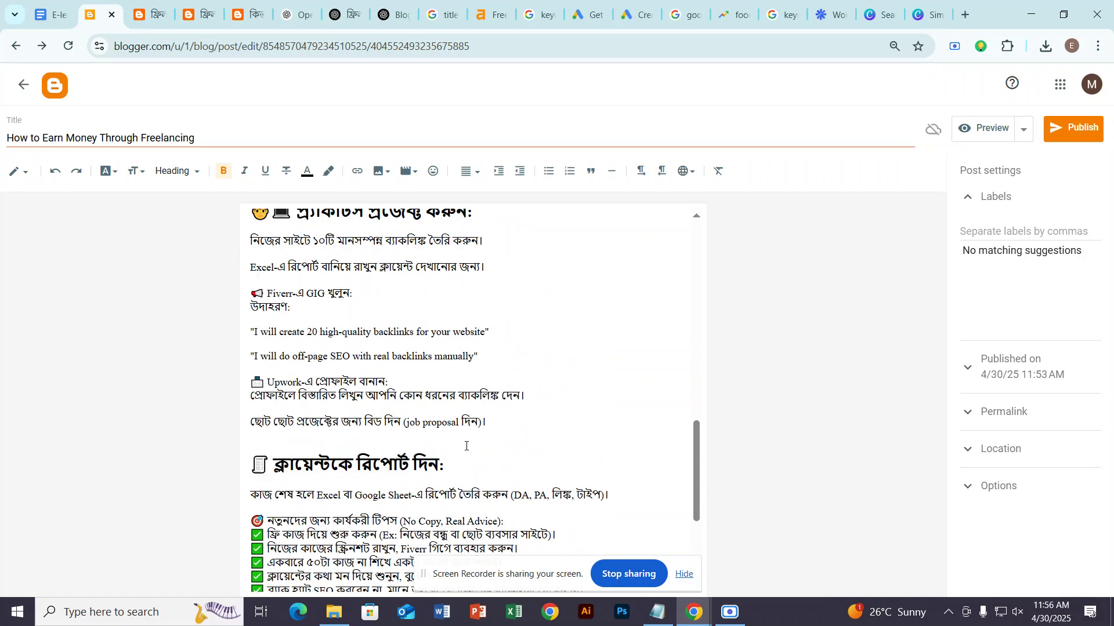
{"action": "left_click", "coordinate": [480, 350]}
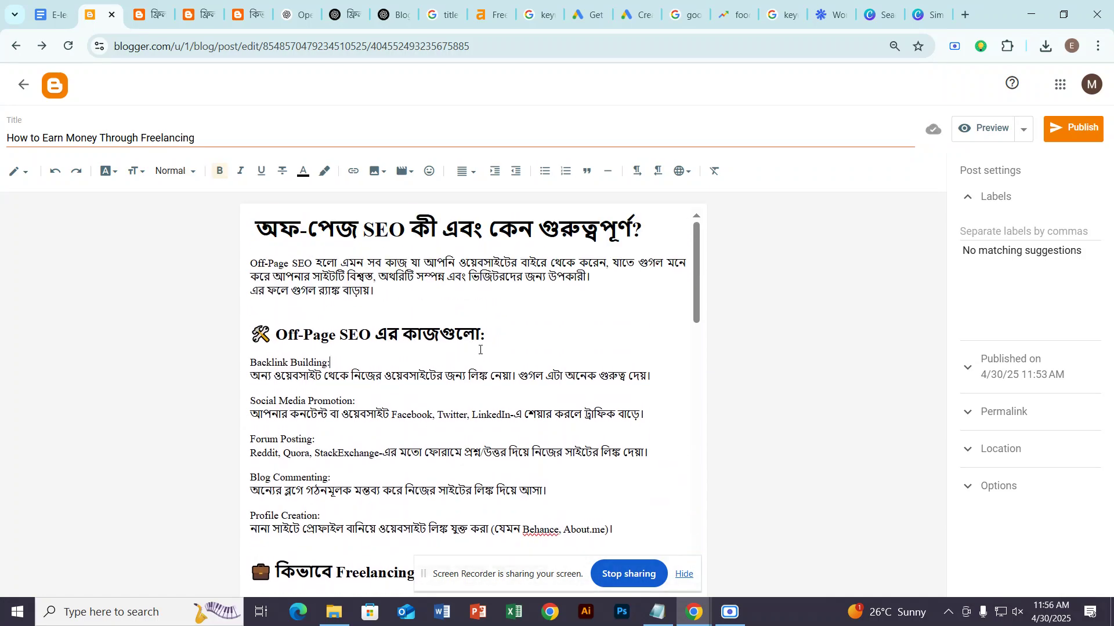
Copy "SEO" from the post's first heading and add it as a label, followed by a comma.
{"action": "left_click", "coordinate": [986, 231]}
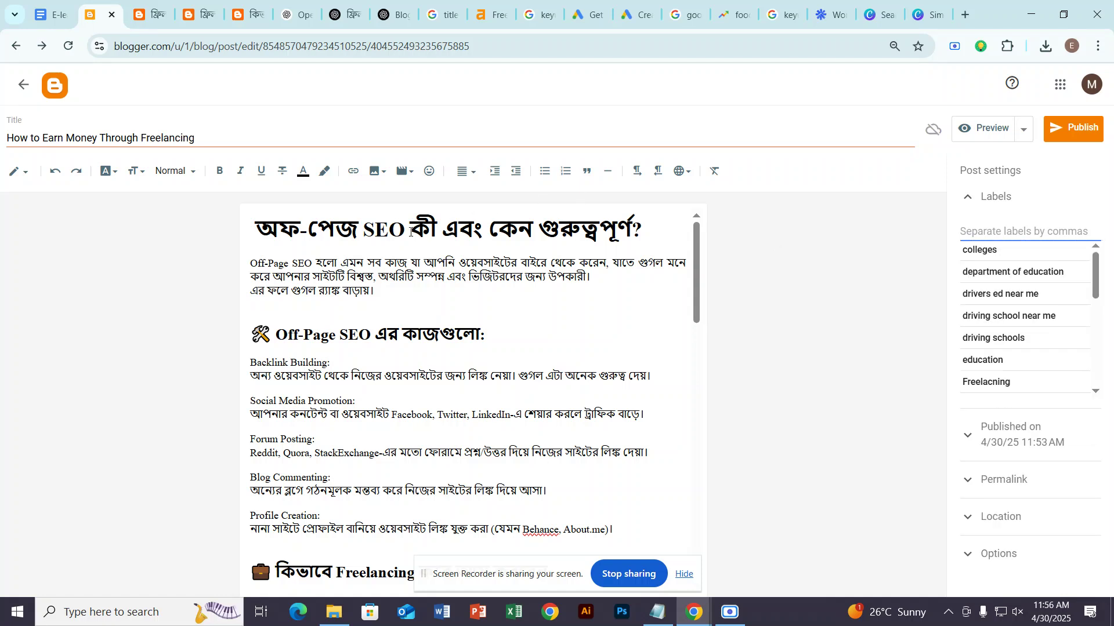
{"action": "left_click_drag", "start_coordinate": [406, 230], "coordinate": [360, 230]}
{"action": "key", "text": "ctrl+c"}
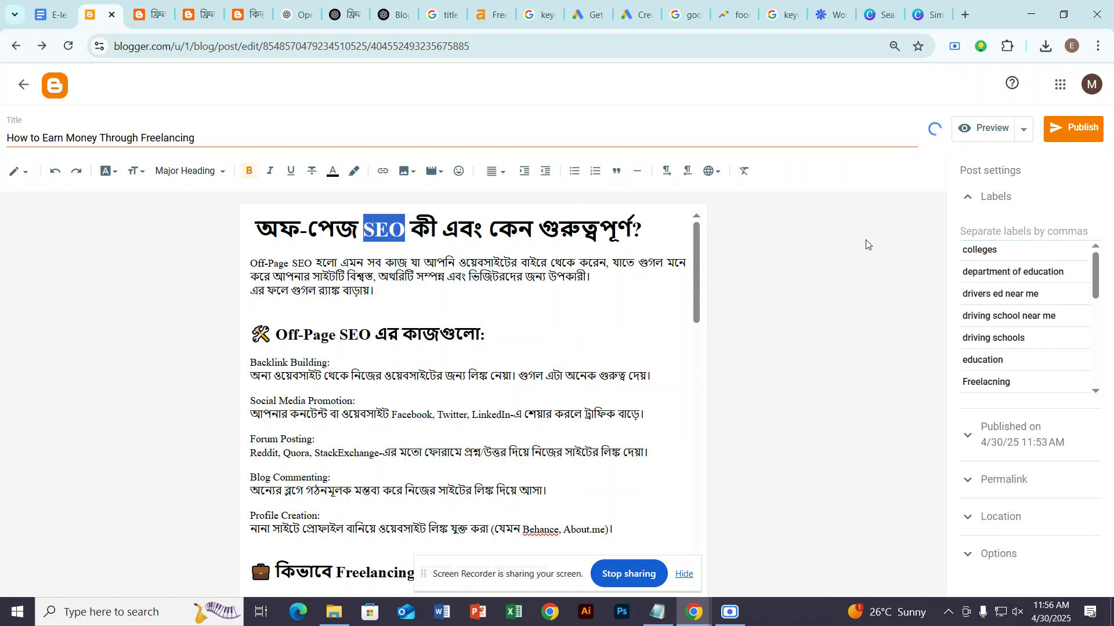
{"action": "left_click", "coordinate": [993, 232]}
{"action": "key", "text": "ctrl+v"}
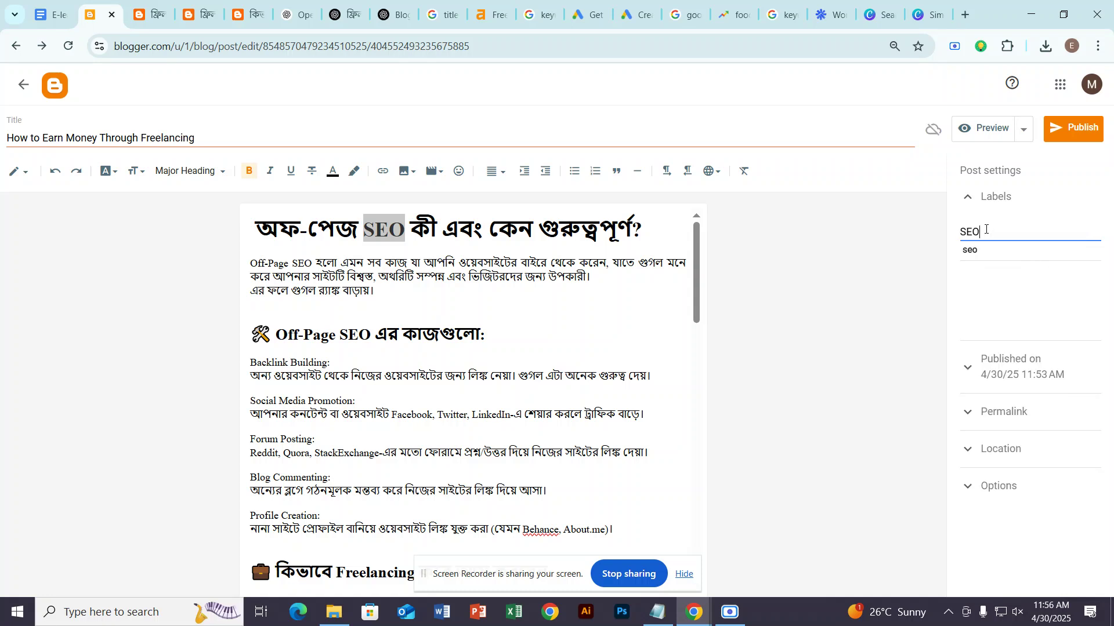
{"action": "type", "text": ","}
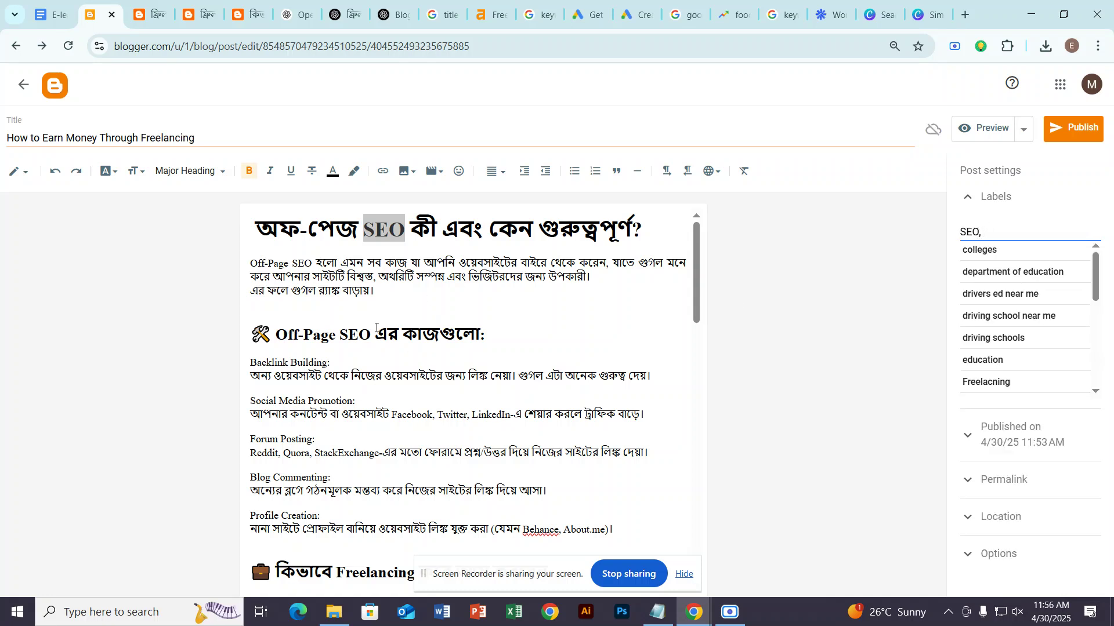
Copy "Off-Page SEO" from the second heading and add it as another label, ending with a comma.
{"action": "left_click_drag", "start_coordinate": [374, 335], "coordinate": [277, 325]}
{"action": "key", "text": "ctrl+c"}
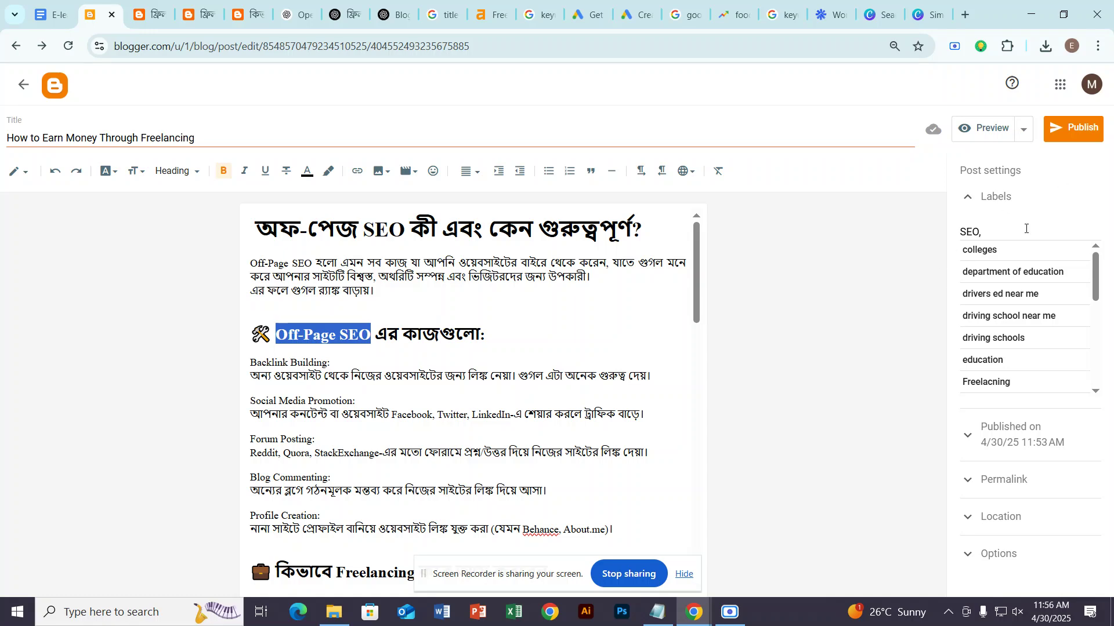
{"action": "left_click", "coordinate": [1014, 233]}
{"action": "key", "text": "ctrl+v"}
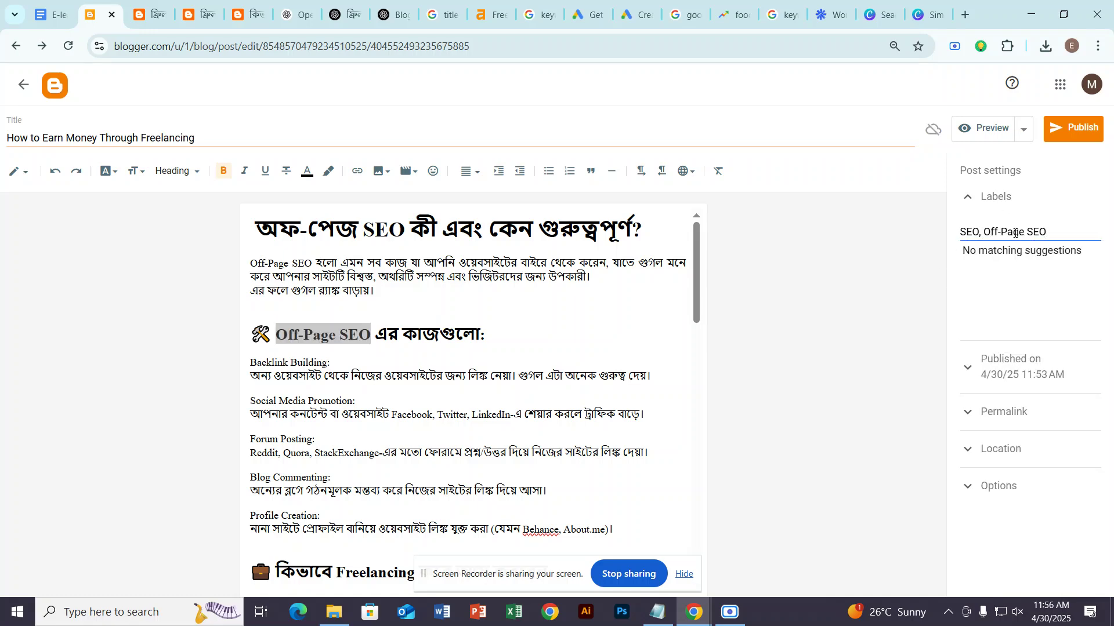
{"action": "type", "text": ","}
Publish the post to the blog and open the live blog.
{"action": "left_click", "coordinate": [1073, 134]}
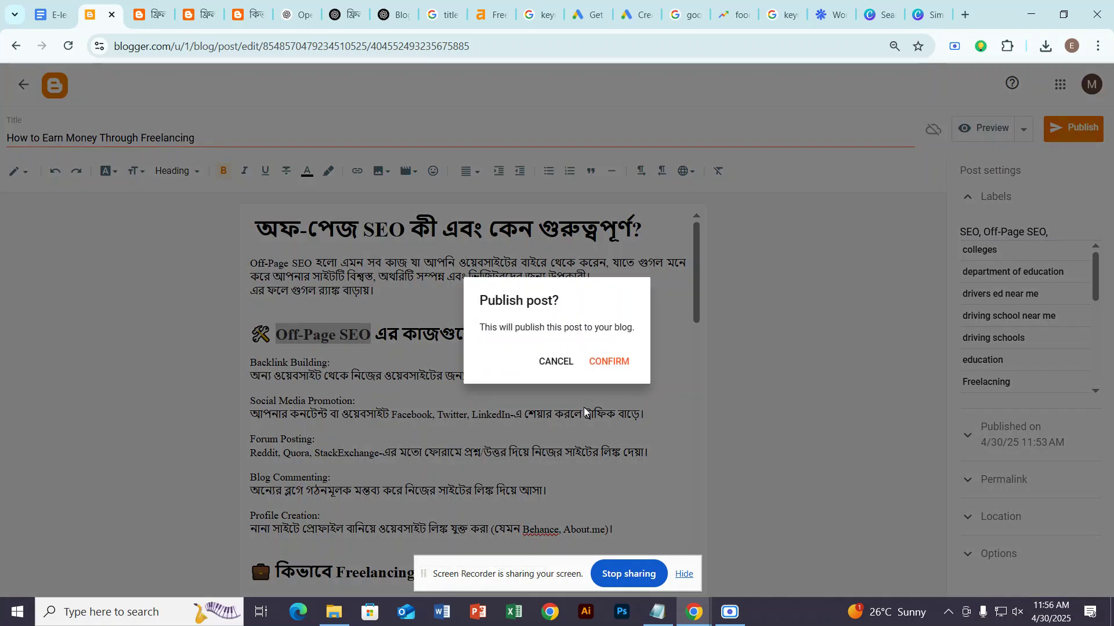
{"action": "left_click", "coordinate": [597, 364]}
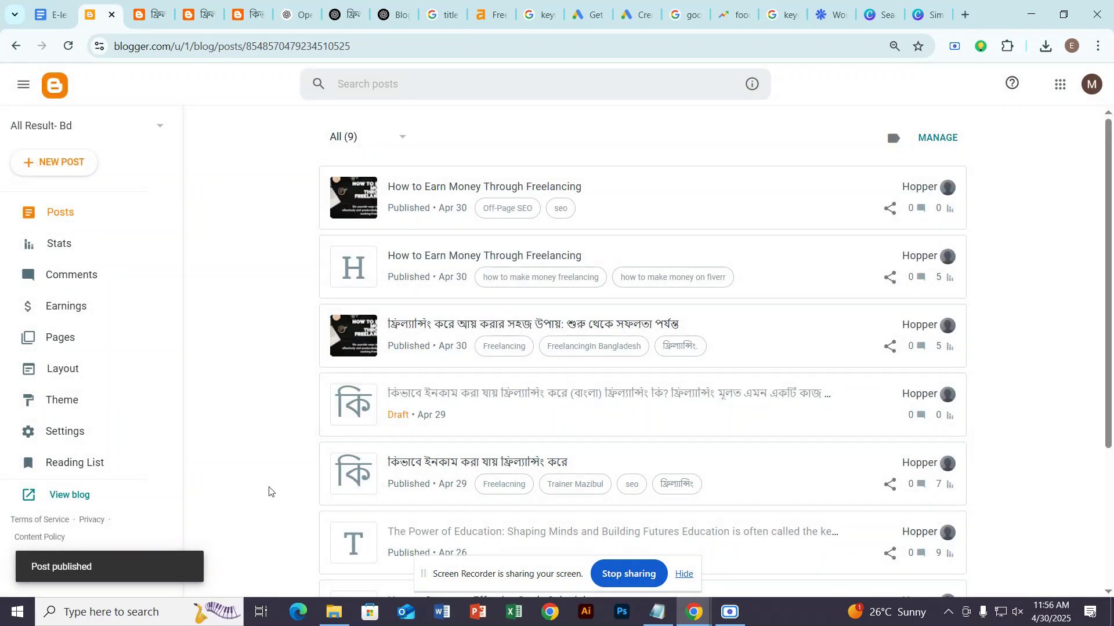
{"action": "left_click", "coordinate": [88, 496]}
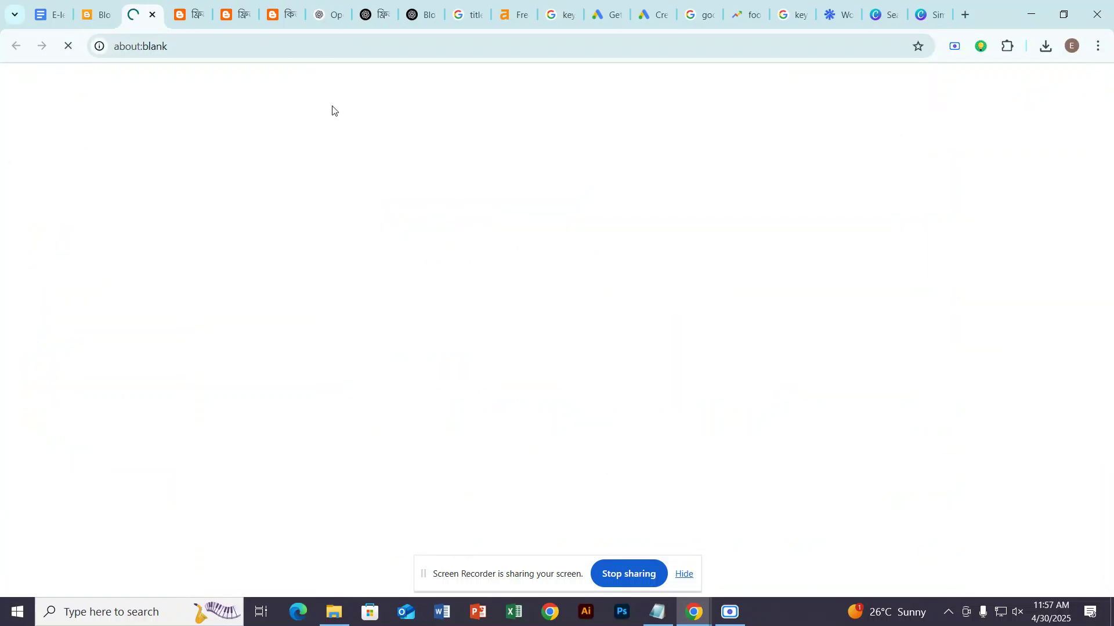
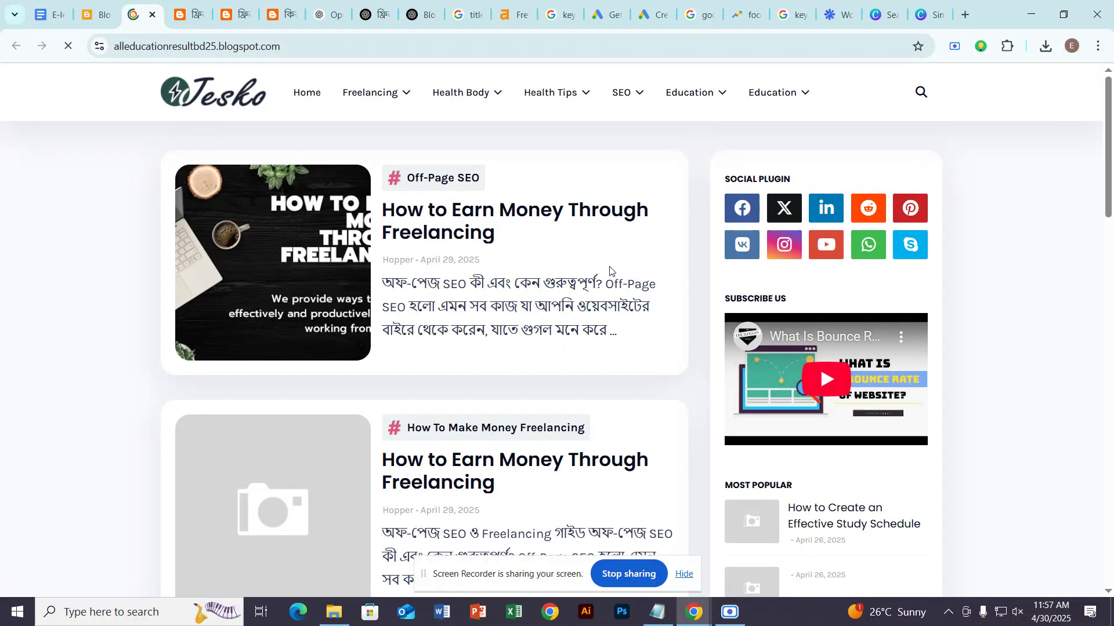
Open the newest "How to Earn Money Through Freelancing" post and review its title, headings, banner image and labels.
{"action": "left_click", "coordinate": [424, 242]}
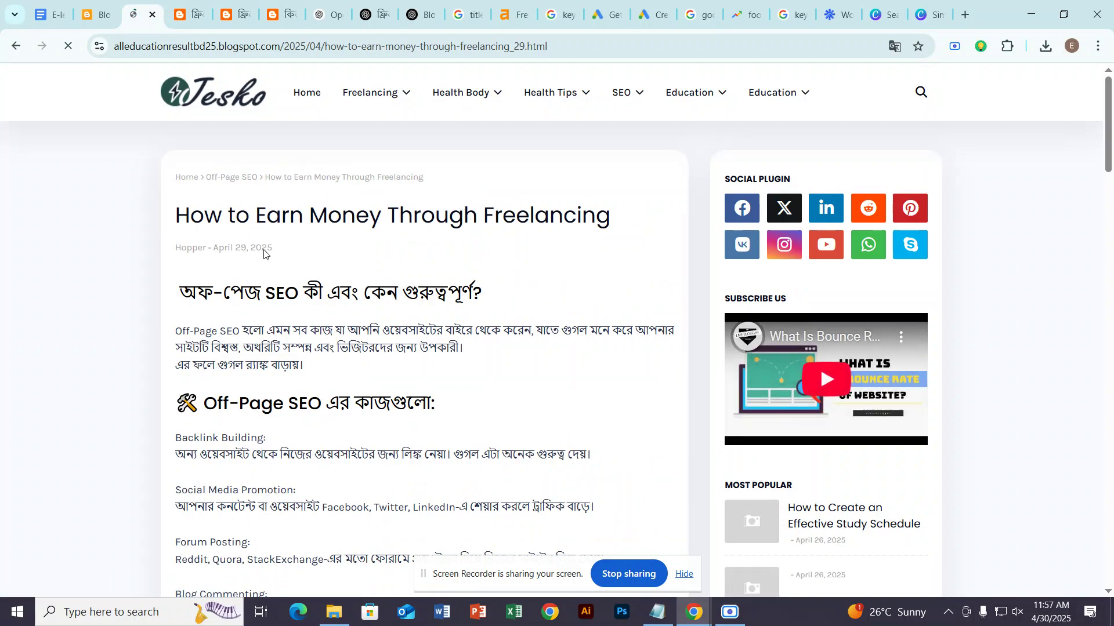
{"action": "left_click_drag", "start_coordinate": [176, 216], "coordinate": [474, 235]}
{"action": "scroll", "coordinate": [438, 270], "scroll_direction": "down", "scroll_amount": 4}
{"action": "scroll", "coordinate": [438, 271], "scroll_direction": "down", "scroll_amount": 8}
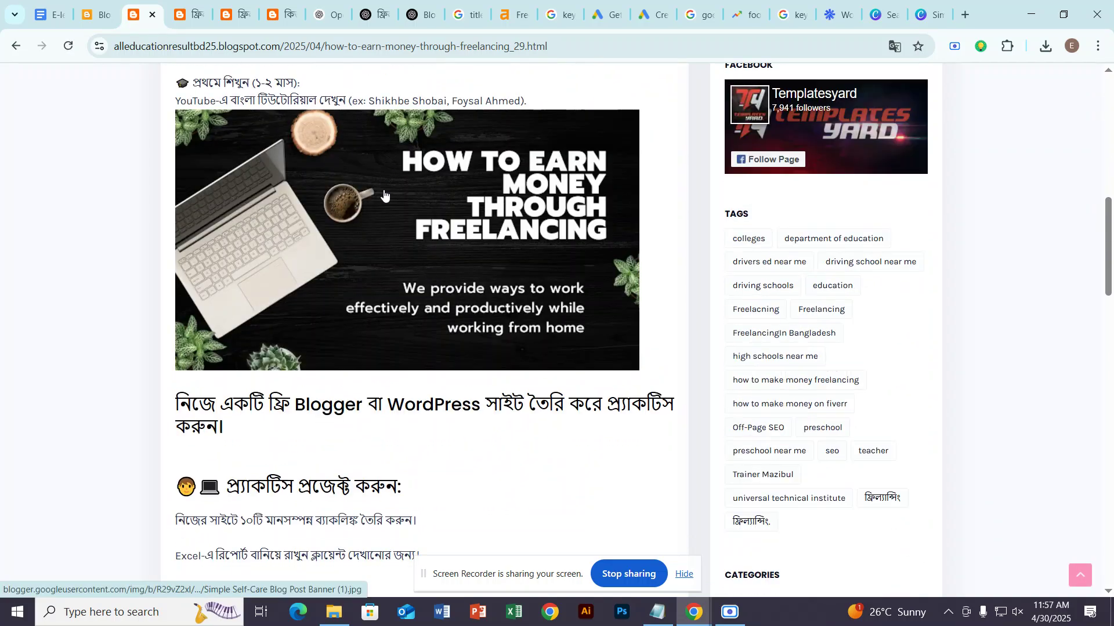
{"action": "scroll", "coordinate": [418, 255], "scroll_direction": "down", "scroll_amount": 4}
{"action": "scroll", "coordinate": [432, 265], "scroll_direction": "up", "scroll_amount": 5}
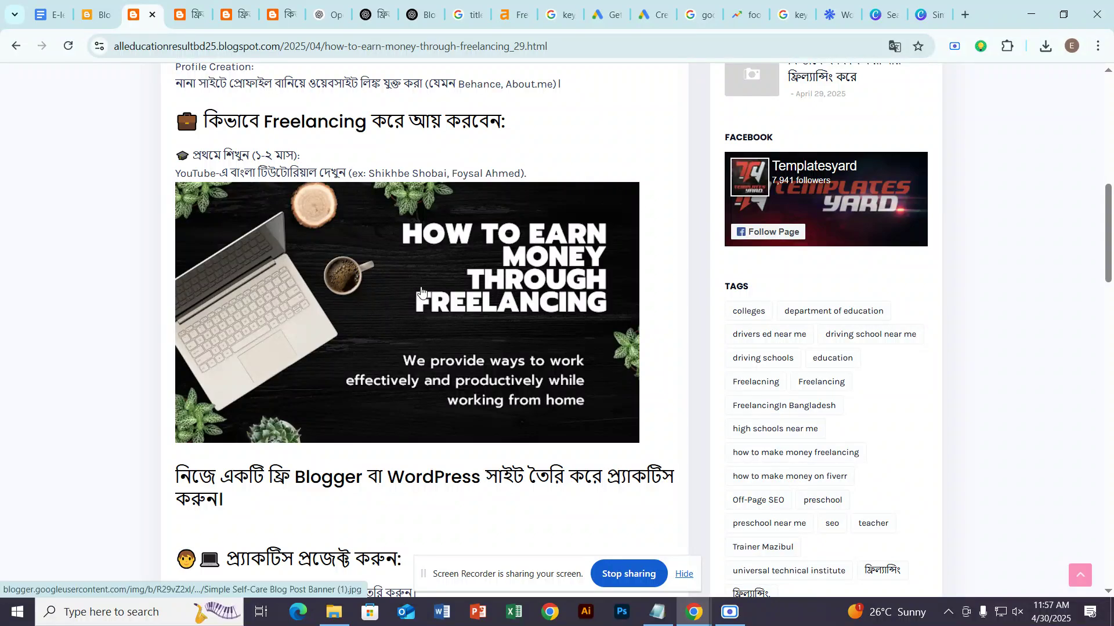
{"action": "scroll", "coordinate": [421, 291], "scroll_direction": "down", "scroll_amount": 19}
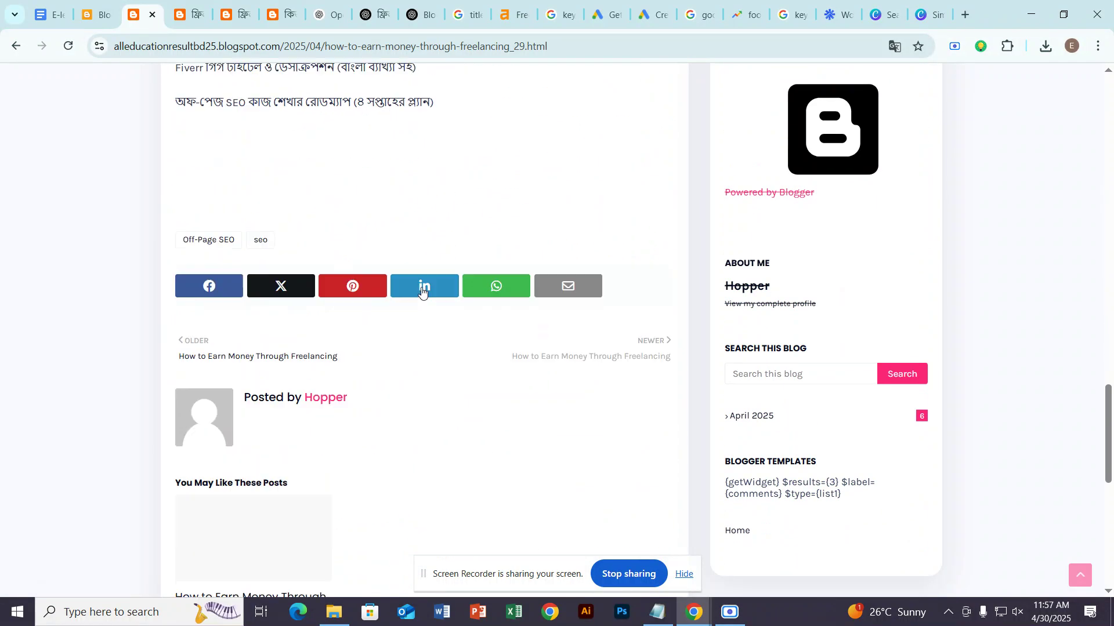
{"action": "scroll", "coordinate": [404, 273], "scroll_direction": "up", "scroll_amount": 8}
{"action": "scroll", "coordinate": [403, 272], "scroll_direction": "up", "scroll_amount": 20}
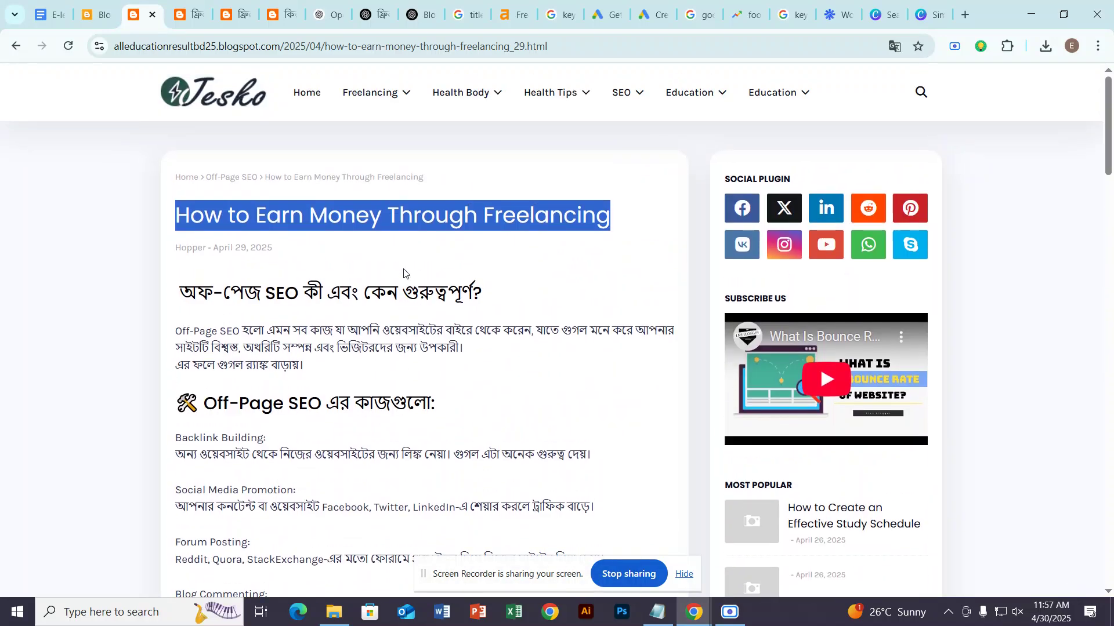
Switch to the E-learning-Batch -02 document in Google Docs and look through it for the Class No 25 topic list.
{"action": "left_click", "coordinate": [51, 14]}
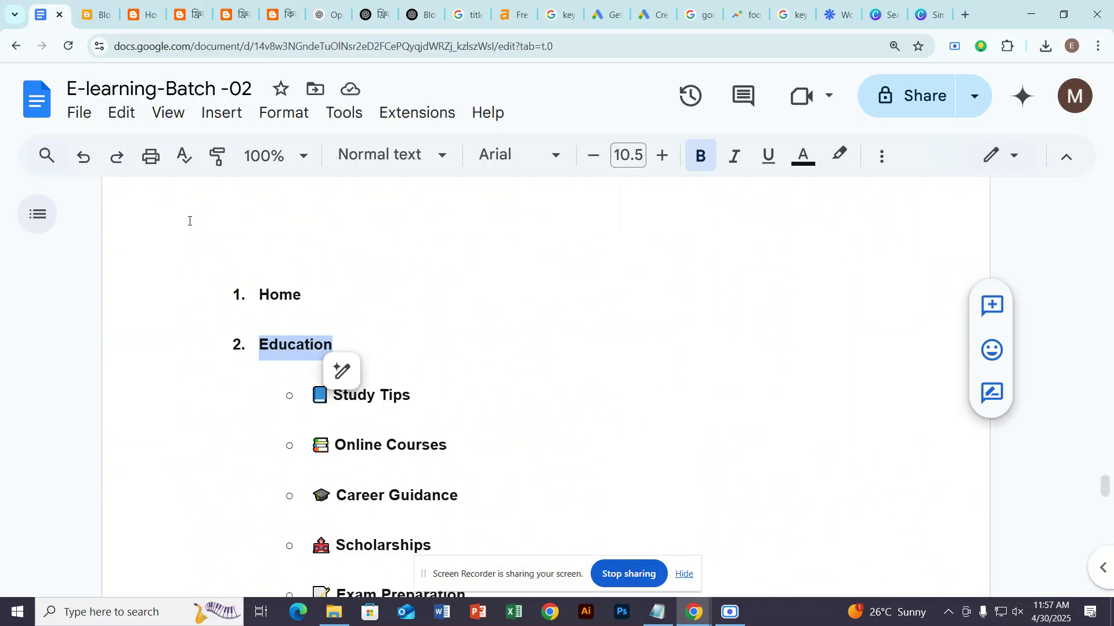
{"action": "scroll", "coordinate": [283, 299], "scroll_direction": "down", "scroll_amount": 11}
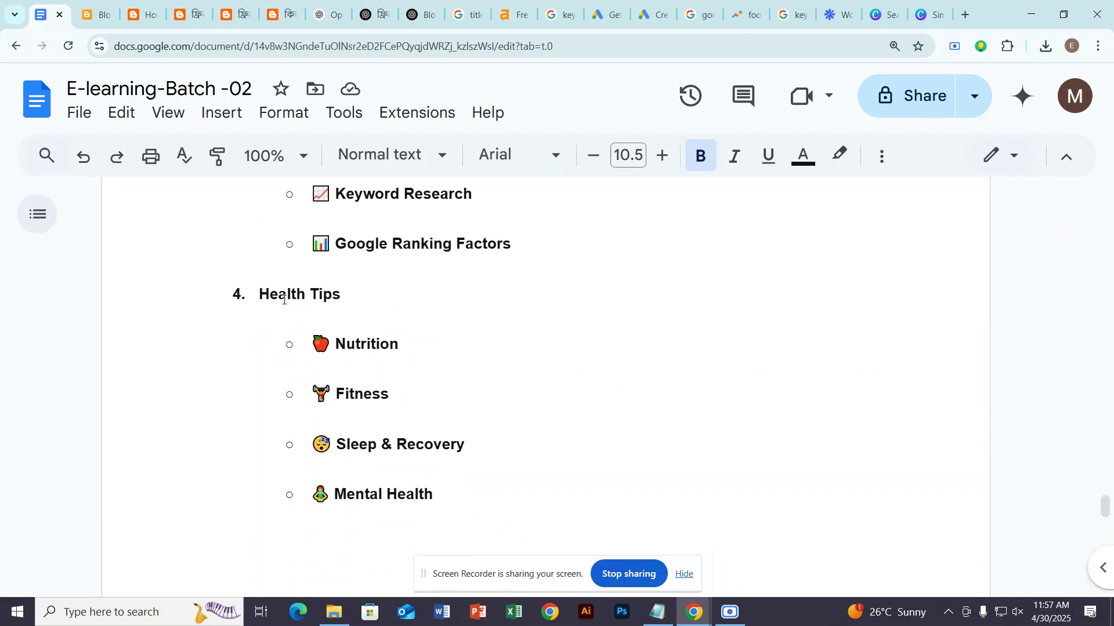
{"action": "scroll", "coordinate": [284, 299], "scroll_direction": "down", "scroll_amount": 15}
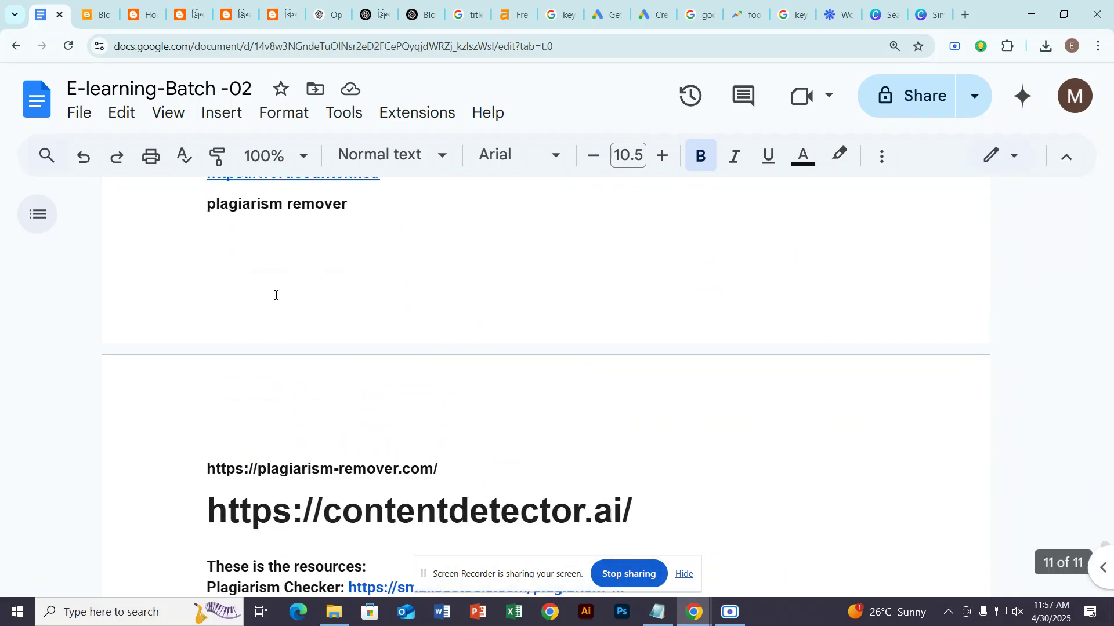
{"action": "scroll", "coordinate": [276, 295], "scroll_direction": "down", "scroll_amount": 14}
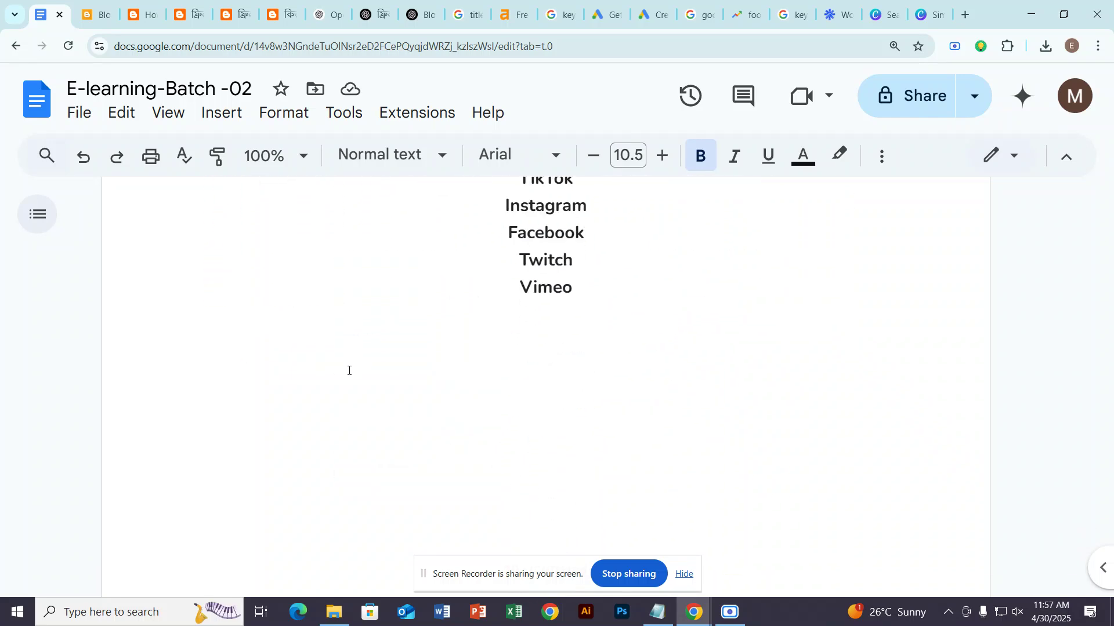
{"action": "scroll", "coordinate": [343, 367], "scroll_direction": "up", "scroll_amount": 20}
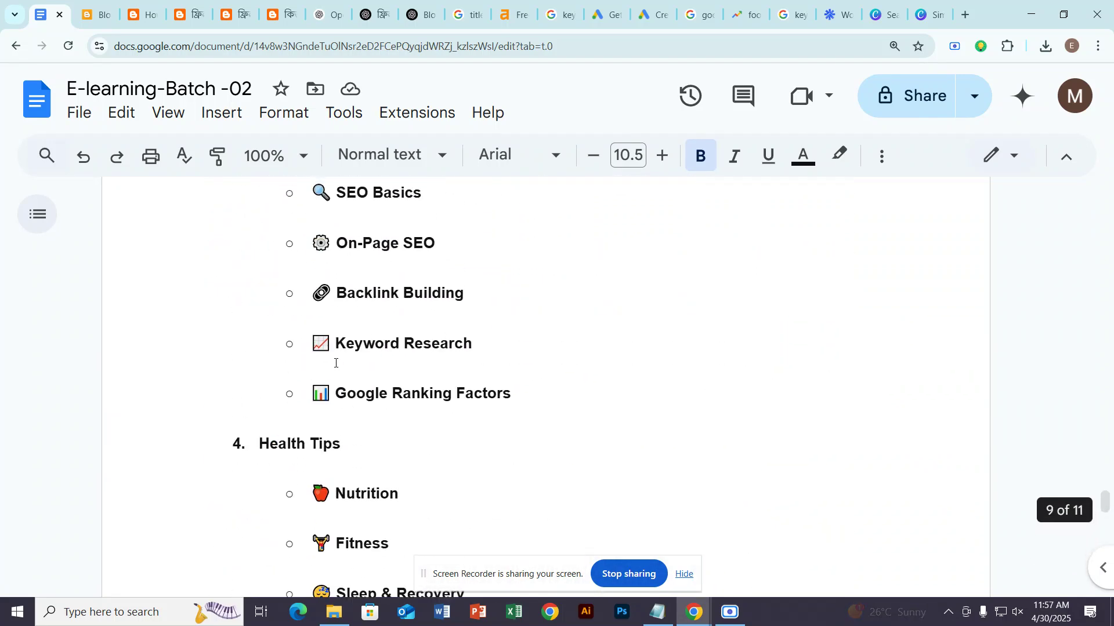
{"action": "scroll", "coordinate": [335, 363], "scroll_direction": "up", "scroll_amount": 15}
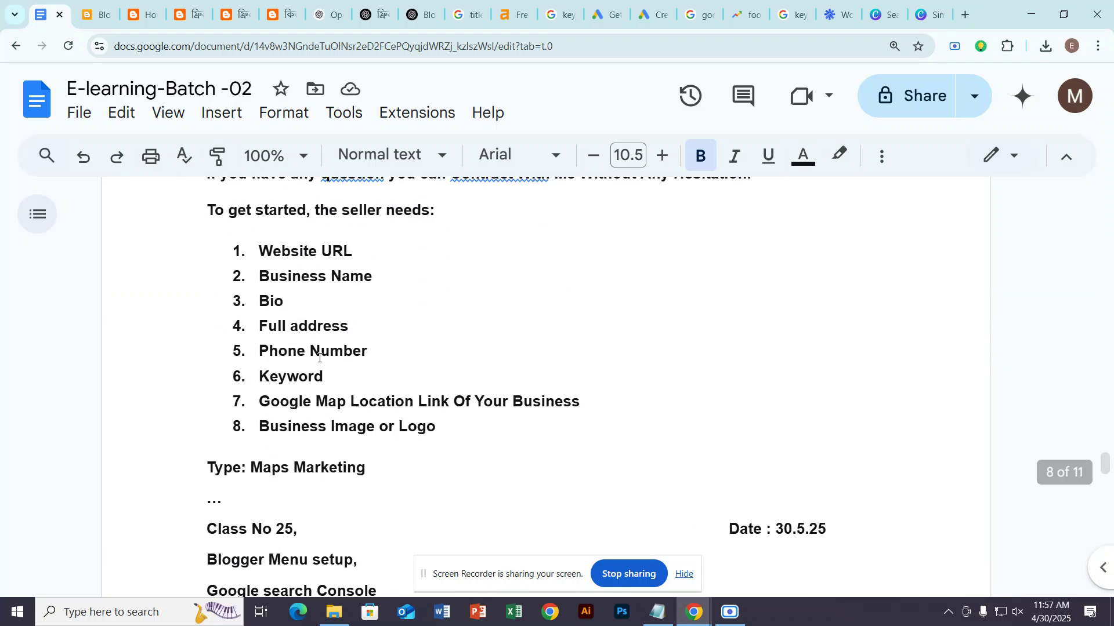
{"action": "scroll", "coordinate": [319, 358], "scroll_direction": "up", "scroll_amount": 15}
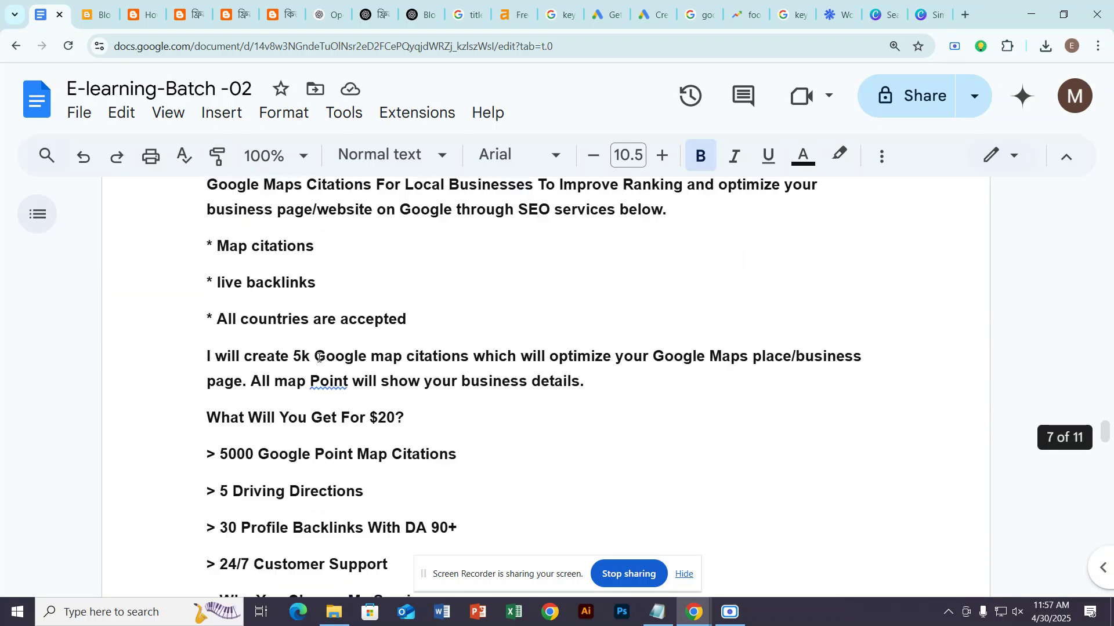
{"action": "scroll", "coordinate": [319, 358], "scroll_direction": "up", "scroll_amount": 15}
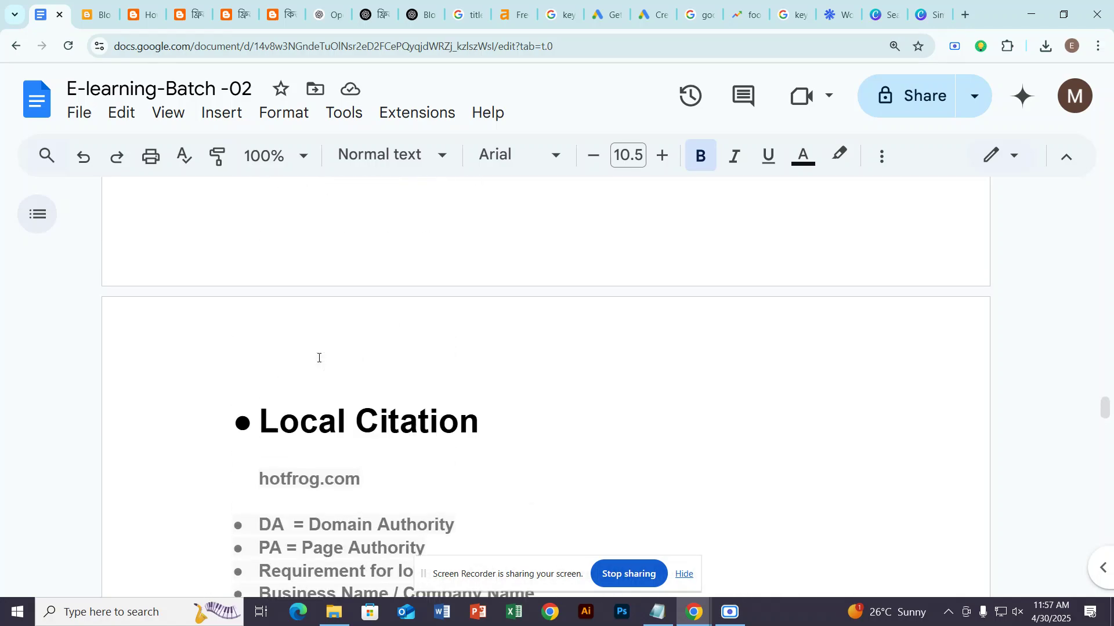
{"action": "scroll", "coordinate": [319, 358], "scroll_direction": "up", "scroll_amount": 5}
{"action": "scroll", "coordinate": [319, 358], "scroll_direction": "down", "scroll_amount": 10}
{"action": "key", "text": "ctrl+minus"}
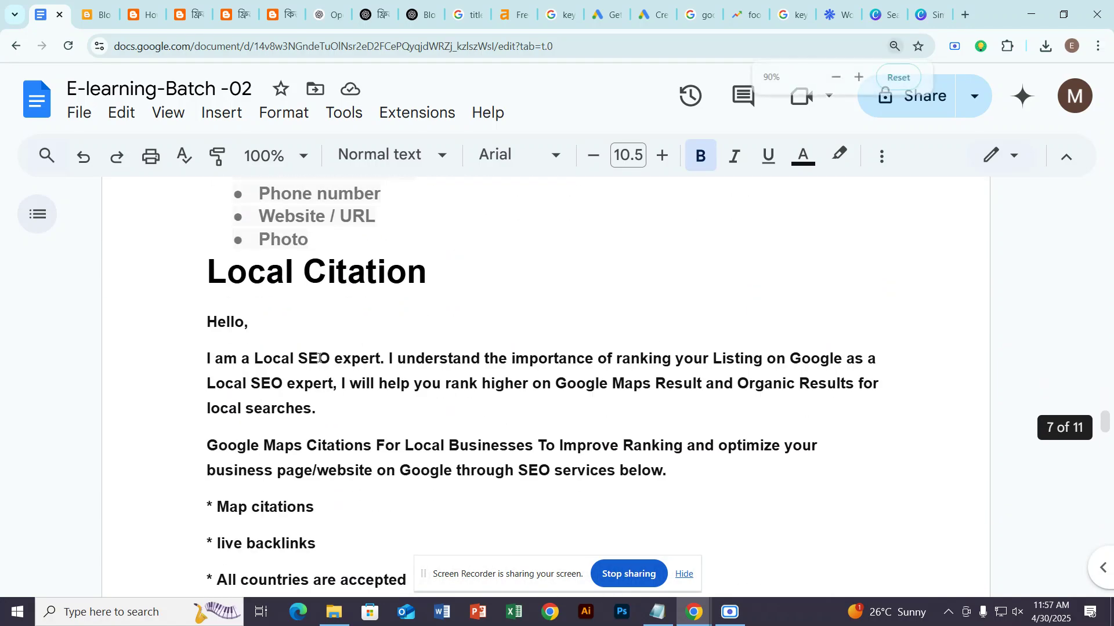
{"action": "scroll", "coordinate": [318, 360], "scroll_direction": "down", "scroll_amount": 8}
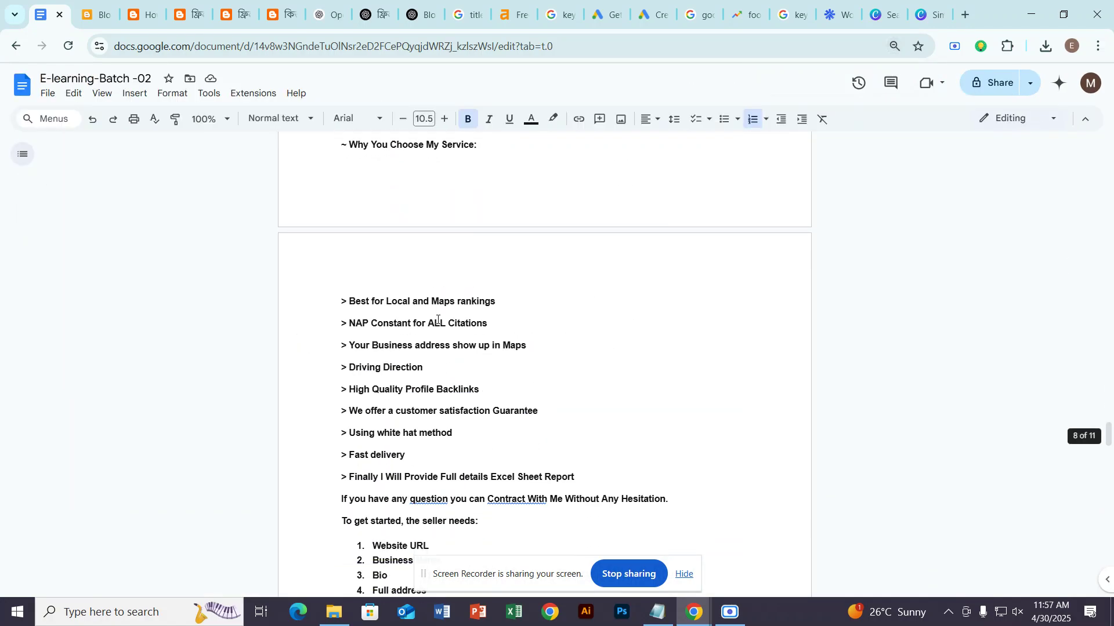
{"action": "scroll", "coordinate": [435, 316], "scroll_direction": "down", "scroll_amount": 8}
{"action": "scroll", "coordinate": [424, 310], "scroll_direction": "down", "scroll_amount": 4}
{"action": "scroll", "coordinate": [423, 311], "scroll_direction": "up", "scroll_amount": 4}
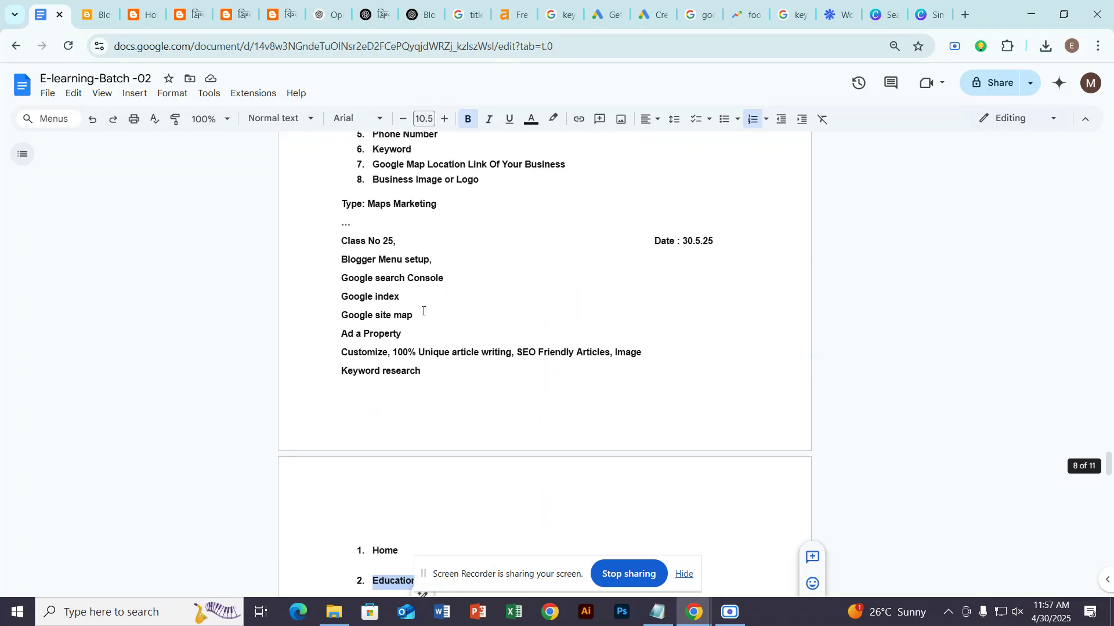
{"action": "key", "text": "ctrl+plus"}
{"action": "key", "text": "ctrl+plus"}
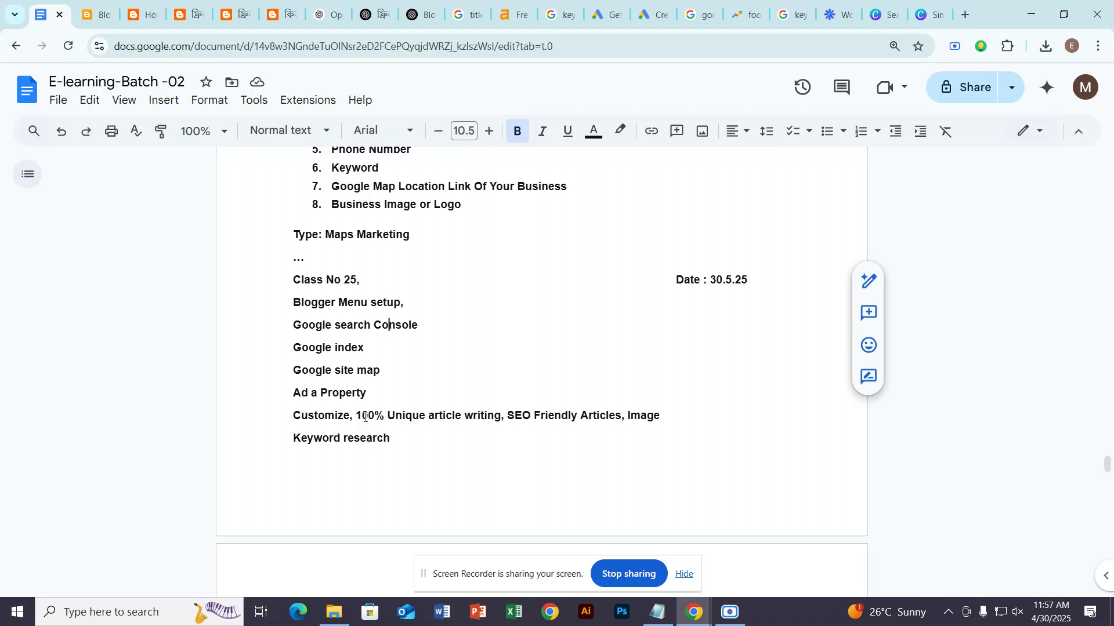
Examine the article writing and keyword research topics at the end of the Class No 25 list.
{"action": "left_click_drag", "start_coordinate": [293, 416], "coordinate": [420, 440]}
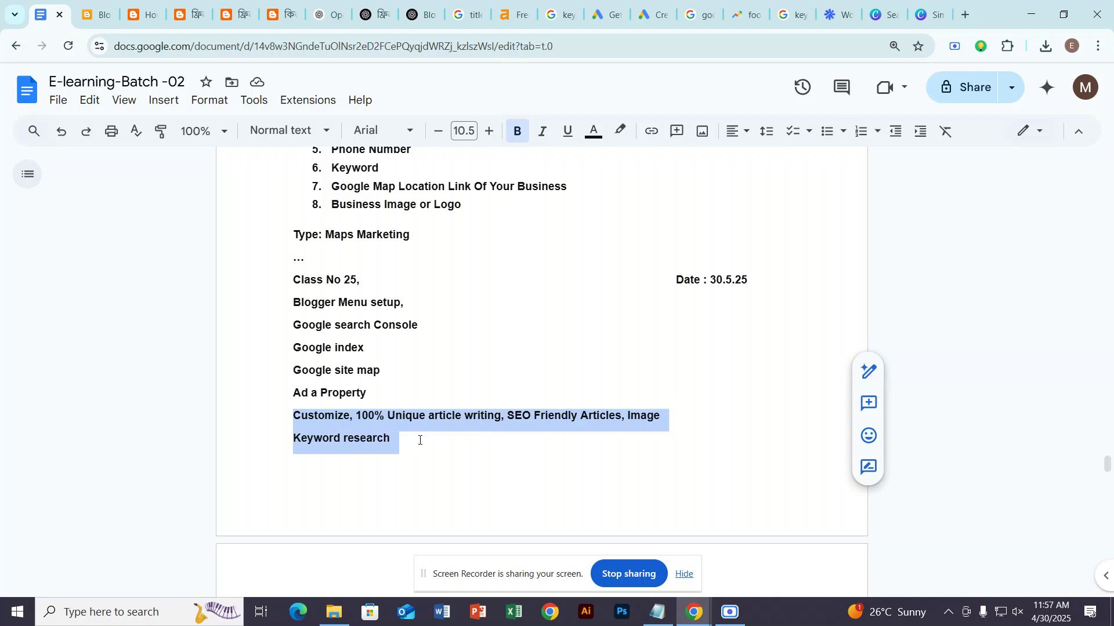
{"action": "left_click", "coordinate": [420, 440]}
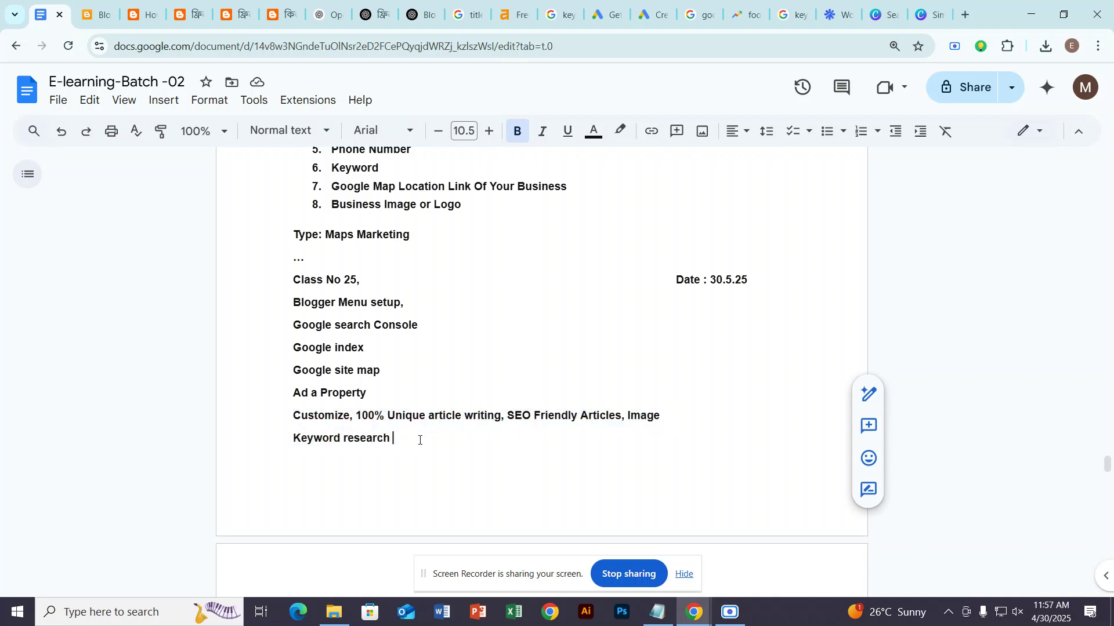
{"action": "left_click", "coordinate": [283, 329]}
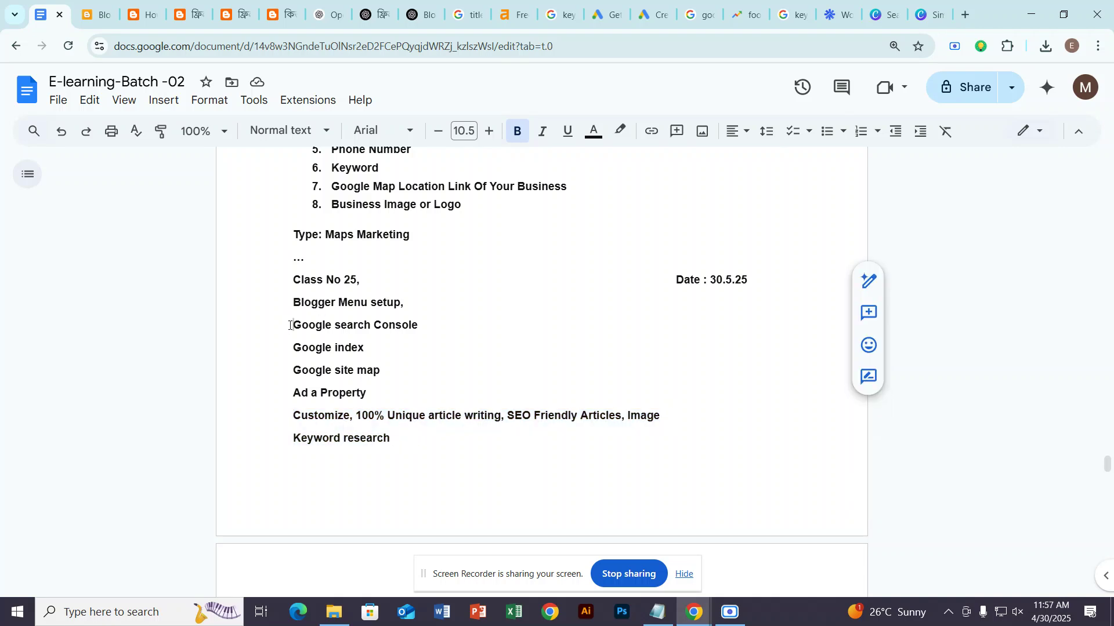
Toggle bold off and back on for the lines from "Google search Console" to "Ad a Property".
{"action": "left_click_drag", "start_coordinate": [290, 325], "coordinate": [388, 394]}
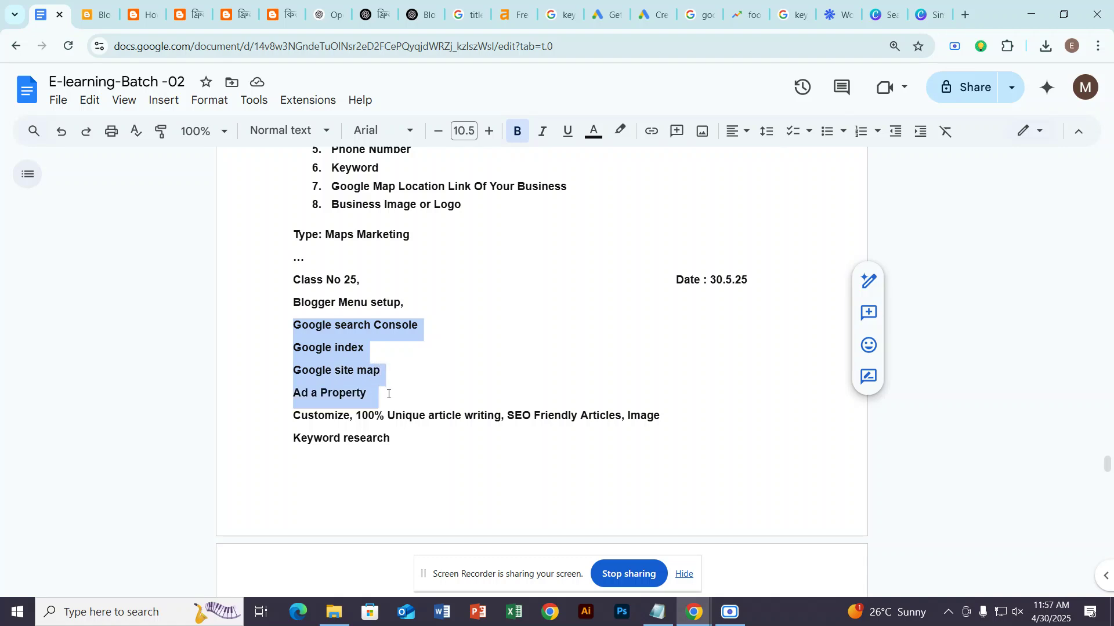
{"action": "left_click", "coordinate": [515, 133]}
{"action": "left_click", "coordinate": [514, 132]}
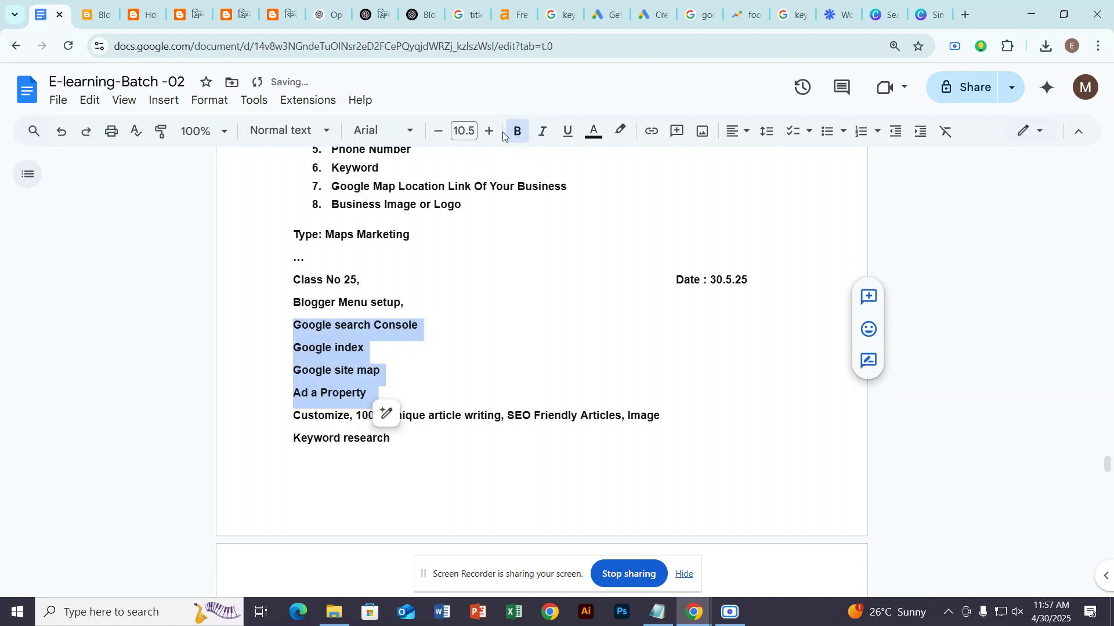
Underline the four Class No 25 lines from "Google search Console" to "Ad a Property".
{"action": "left_click", "coordinate": [568, 133]}
{"action": "left_click", "coordinate": [427, 345]}
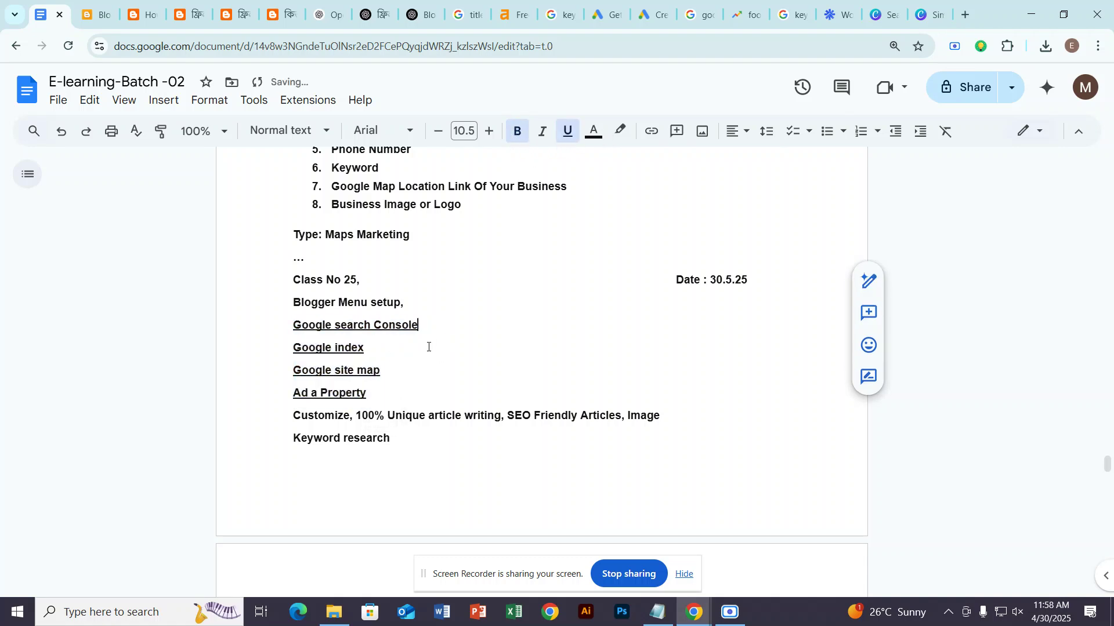
{"action": "left_click", "coordinate": [404, 368]}
{"action": "left_click_drag", "start_coordinate": [293, 326], "coordinate": [420, 325]}
{"action": "left_click", "coordinate": [421, 334]}
{"action": "left_click", "coordinate": [406, 288]}
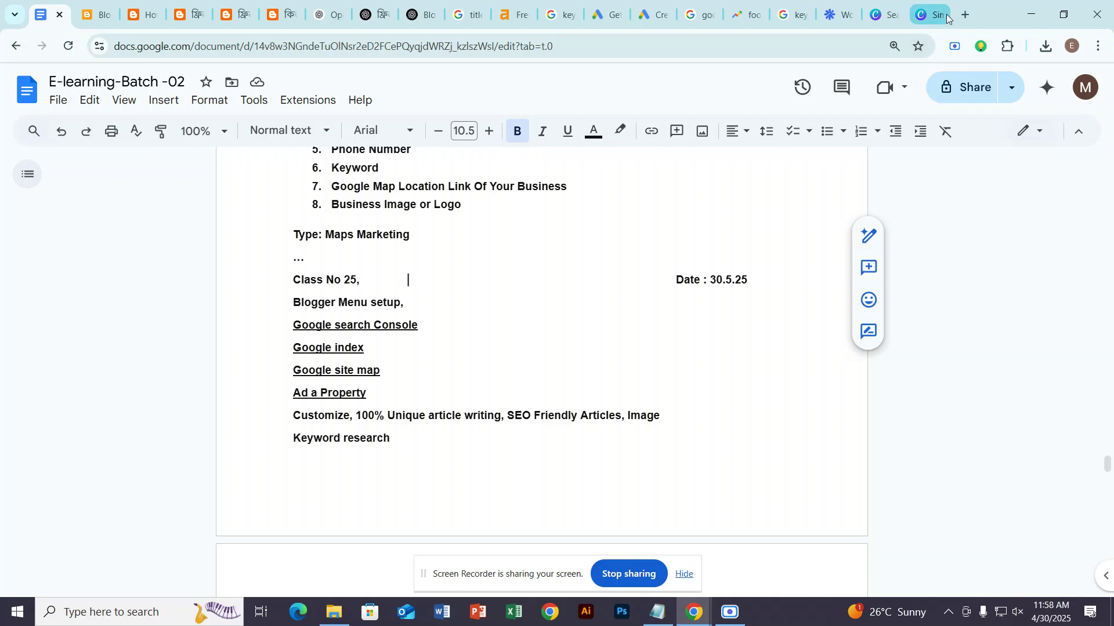
Search Google for "Fiverr" in a new browser tab and open the Fiverr homepage from the results.
{"action": "left_click", "coordinate": [928, 15]}
{"action": "left_click", "coordinate": [966, 14]}
{"action": "left_click", "coordinate": [569, 47]}
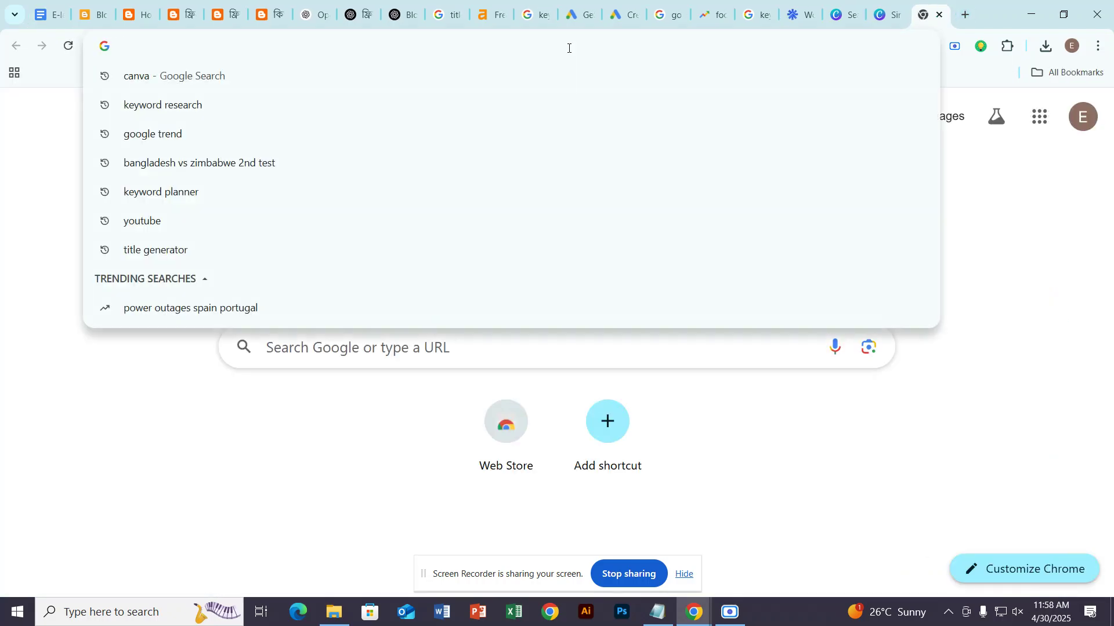
{"action": "type", "text": "Fiverr"}
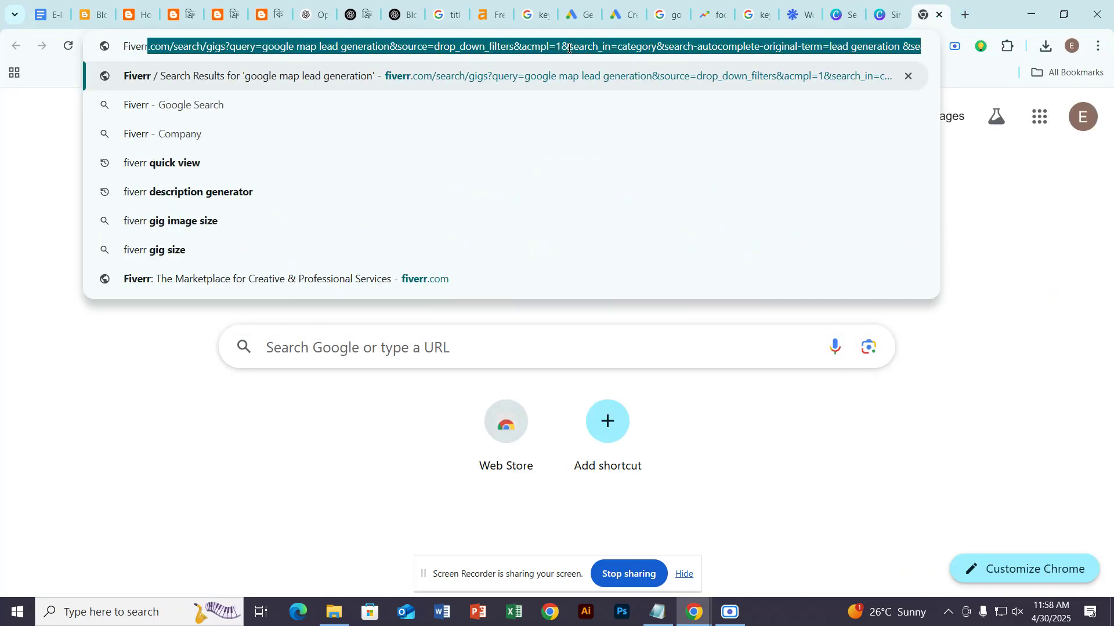
{"action": "key", "text": "Delete"}
{"action": "key", "text": "Return"}
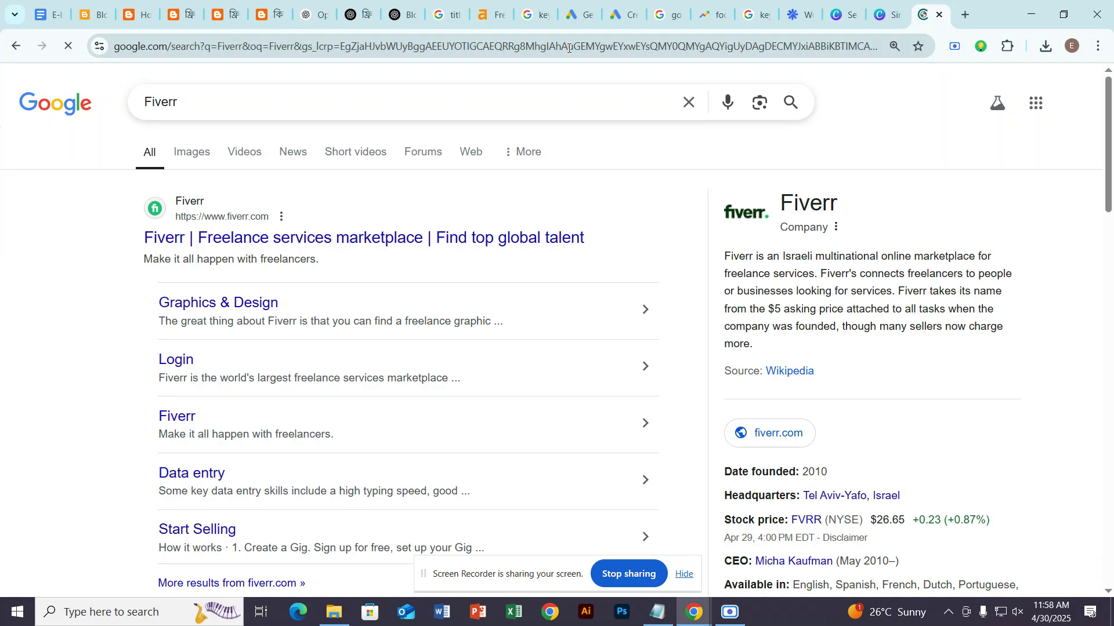
{"action": "left_click", "coordinate": [226, 241]}
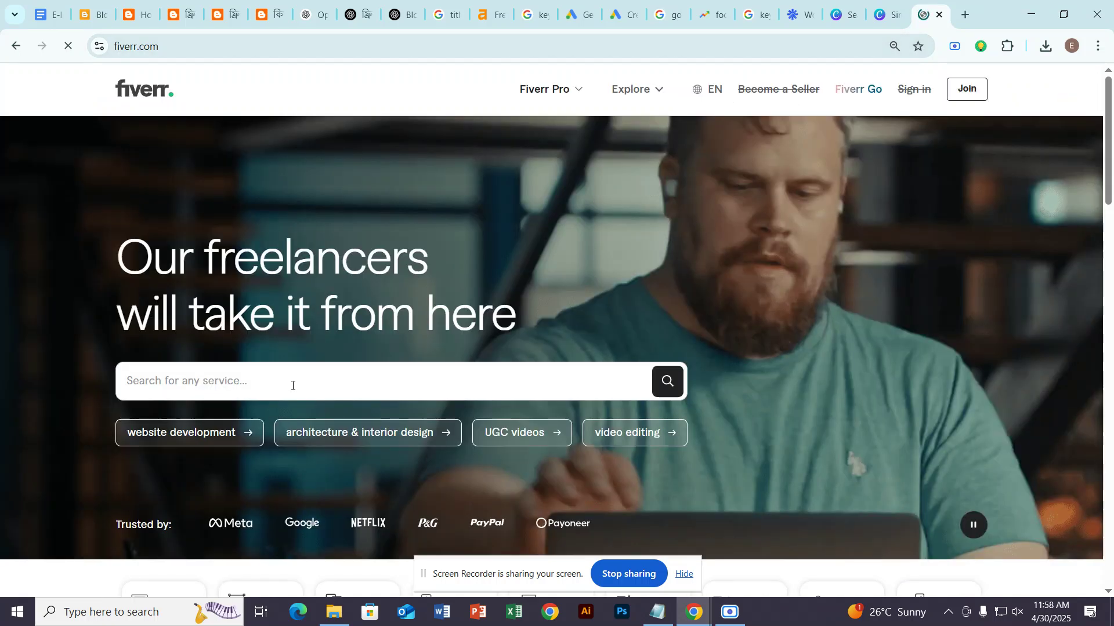
Search the Fiverr services for "Google search console".
{"action": "left_click", "coordinate": [292, 385]}
{"action": "type", "text": "Goog"}
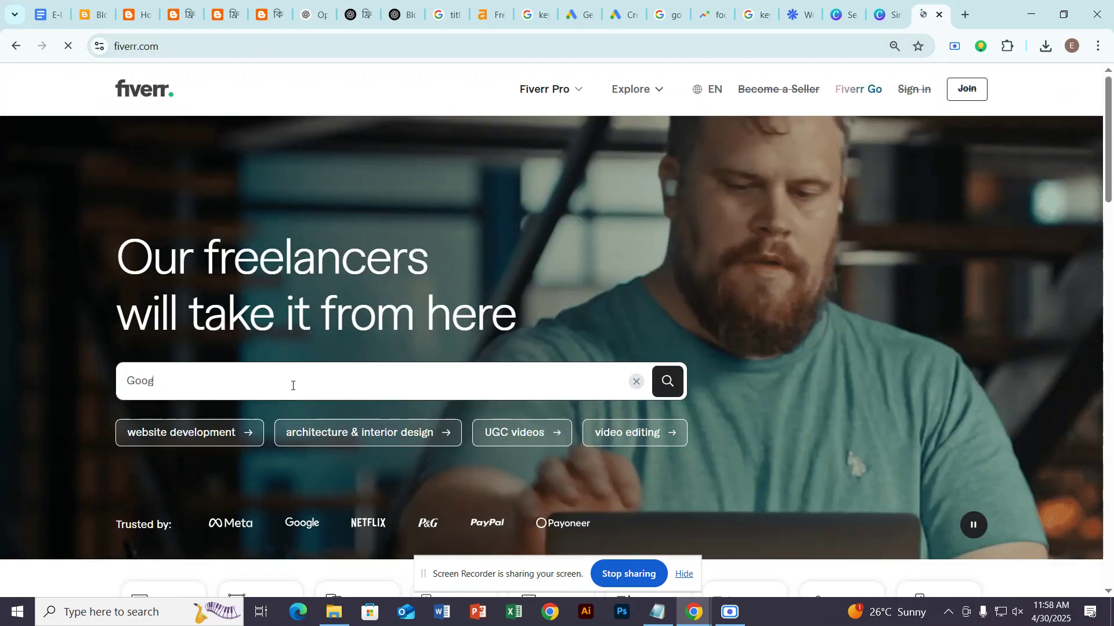
{"action": "type", "text": "le sear"}
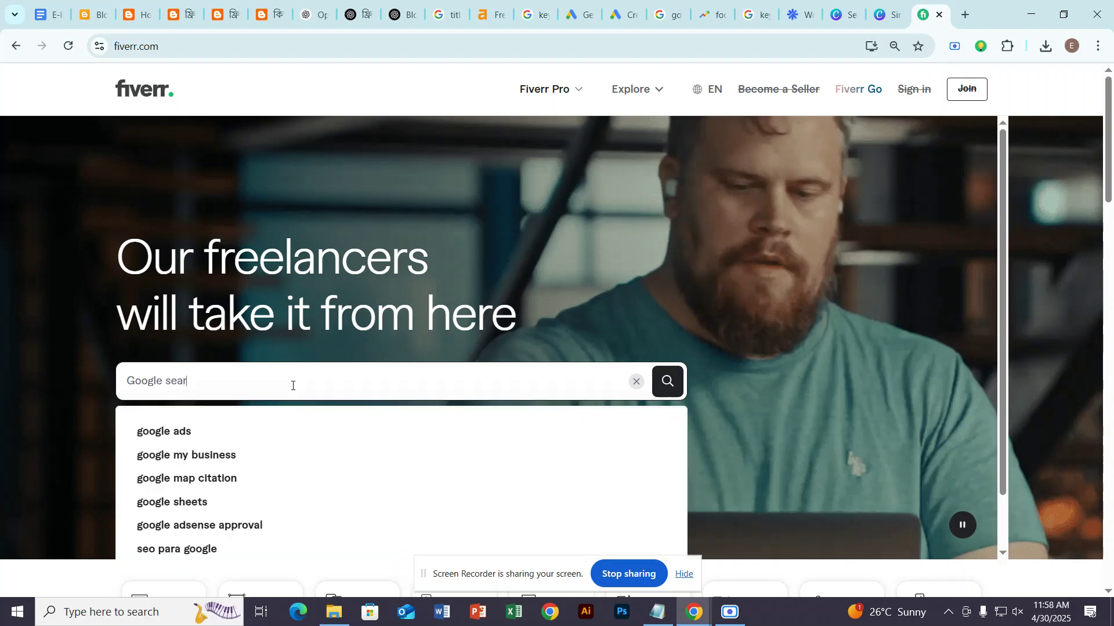
{"action": "type", "text": "ch ko"}
{"action": "key", "text": "BackSpace"}
{"action": "type", "text": "concl"}
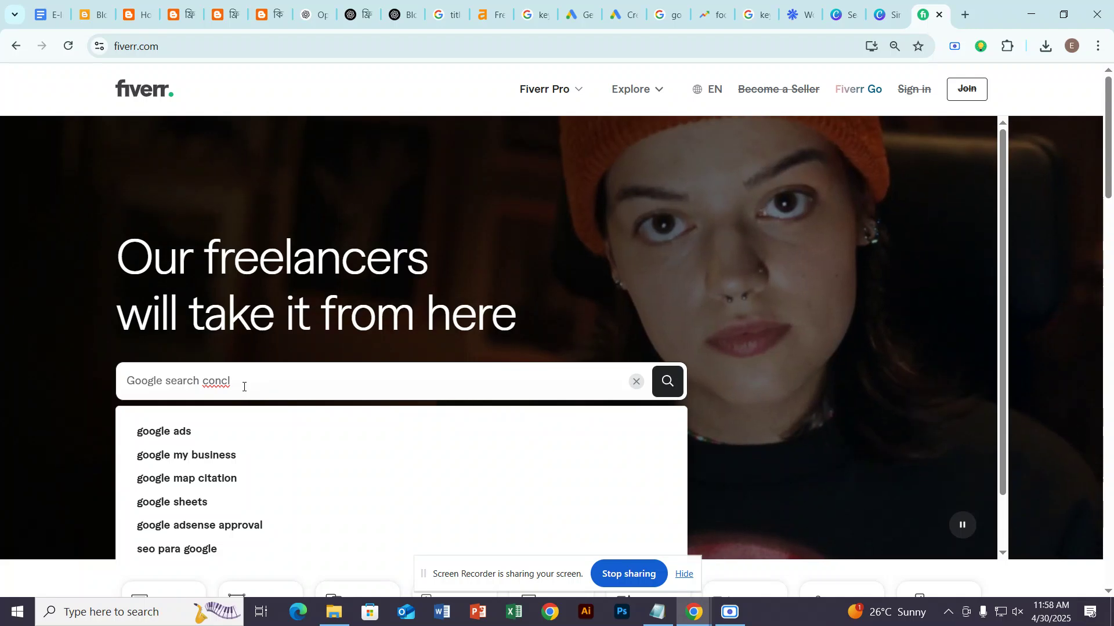
{"action": "key", "text": "BackSpace"}
{"action": "key", "text": "BackSpace"}
{"action": "key", "text": "BackSpace"}
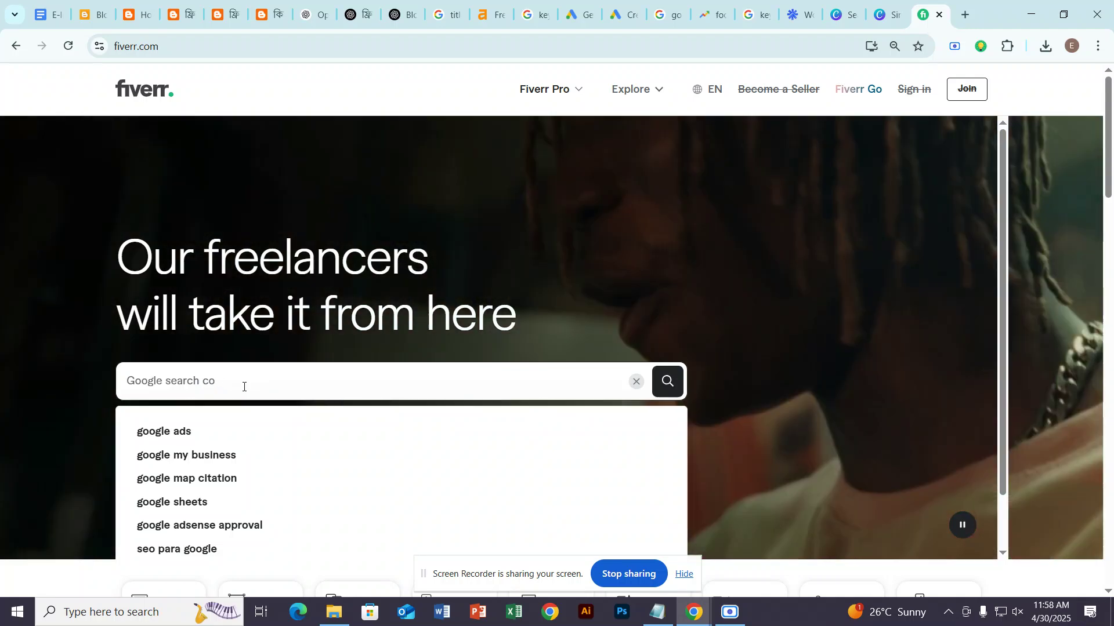
{"action": "type", "text": "nsole"}
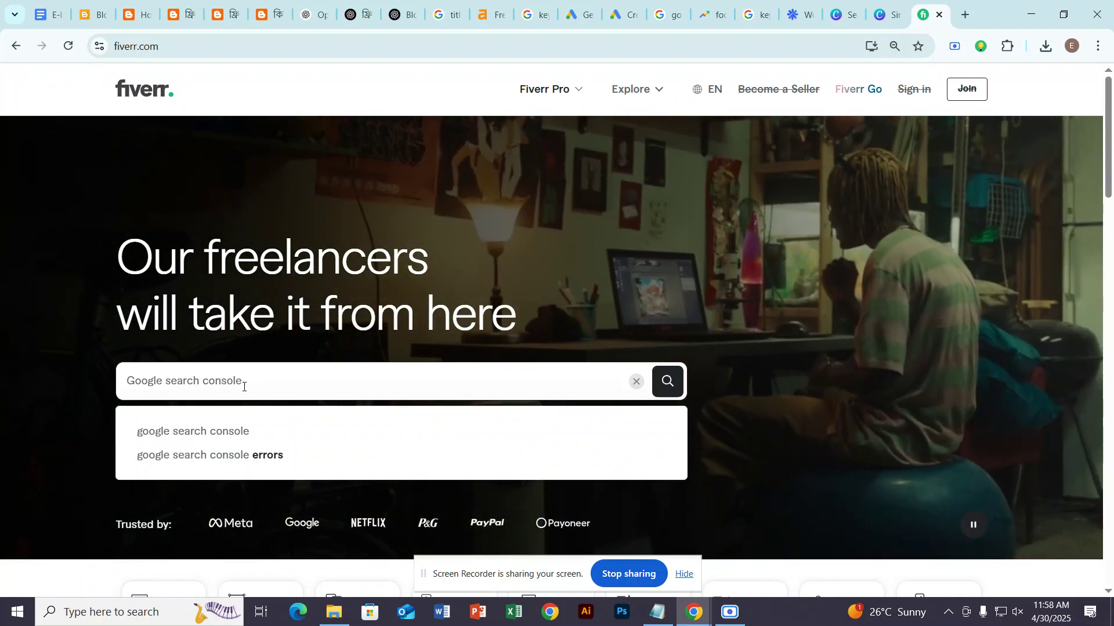
{"action": "key", "text": "Return"}
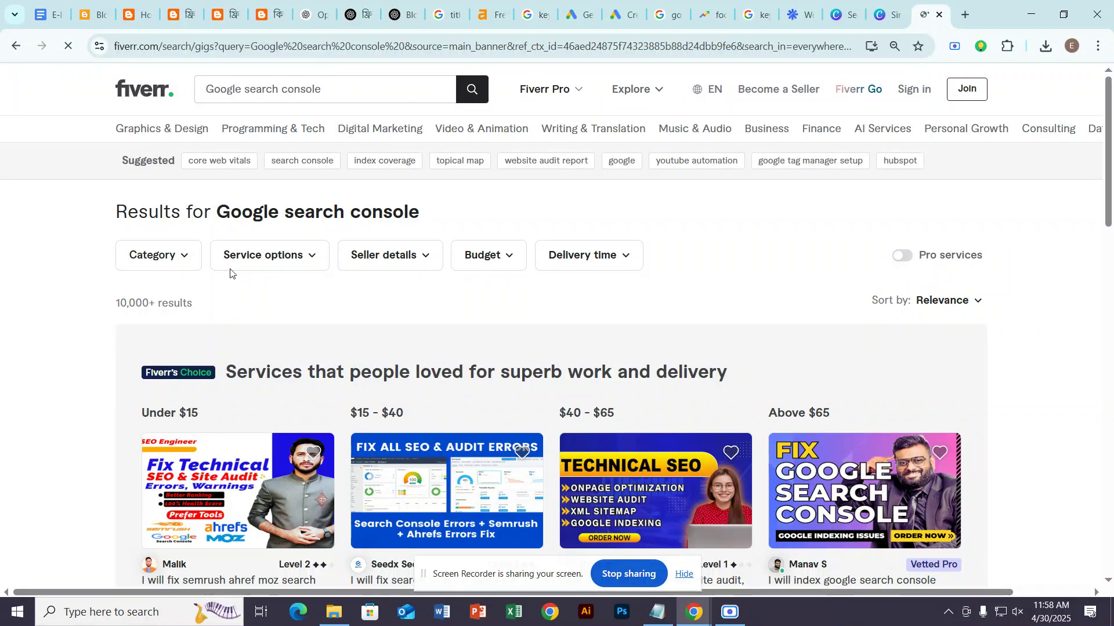
Search Google in a new tab for "Benefits of Google search console", reusing the search term from the Fiverr results heading.
{"action": "left_click_drag", "start_coordinate": [217, 212], "coordinate": [449, 203]}
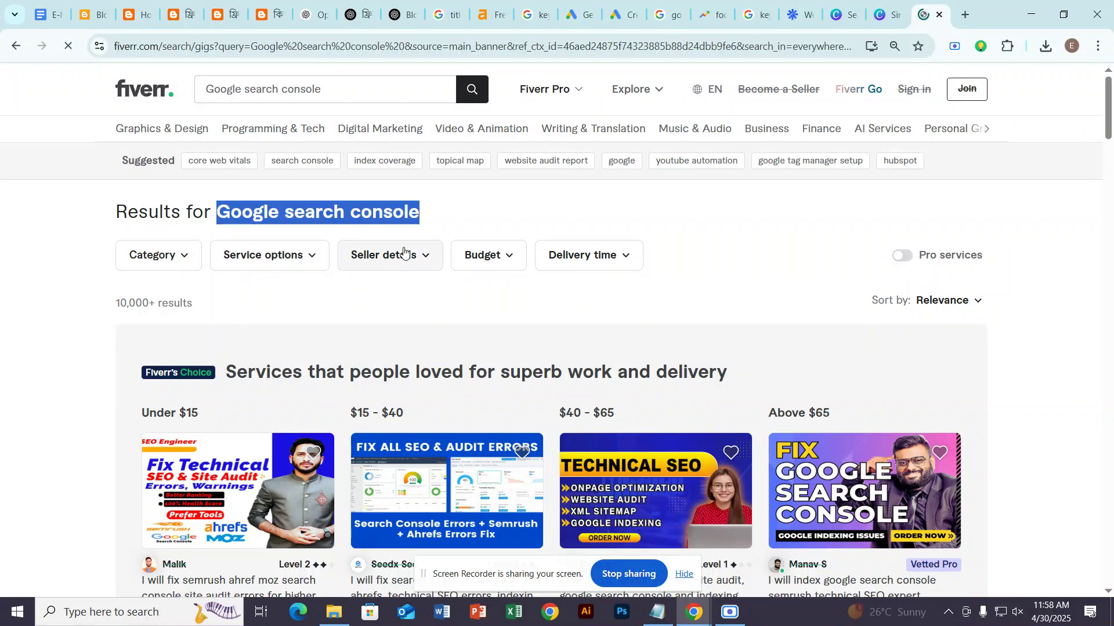
{"action": "key", "text": "ctrl+t"}
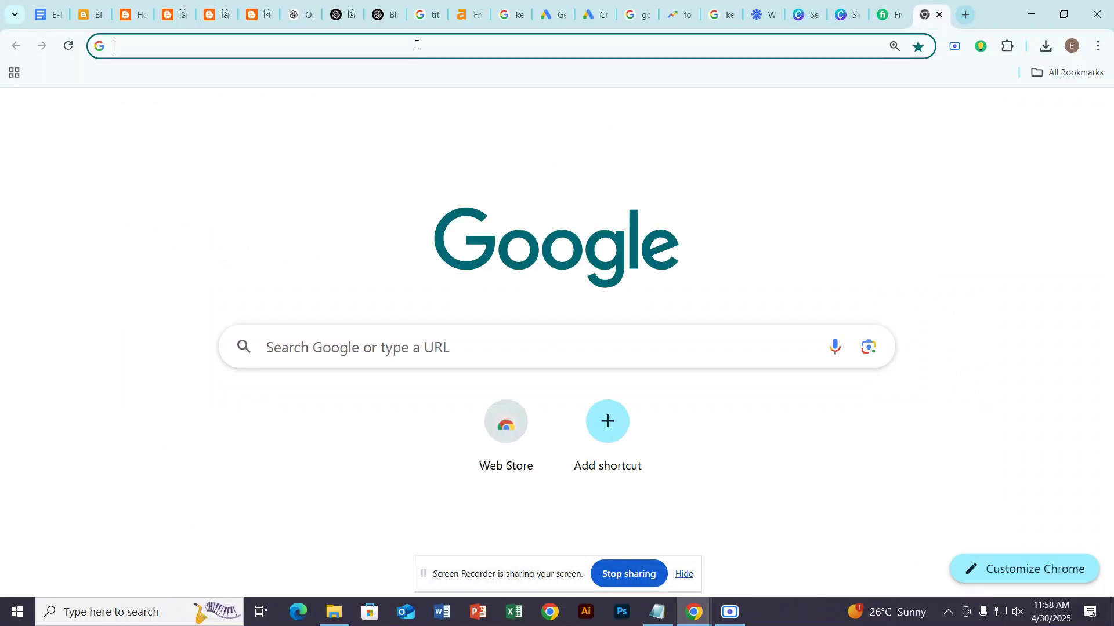
{"action": "left_click", "coordinate": [415, 43]}
{"action": "type", "text": "Ben"}
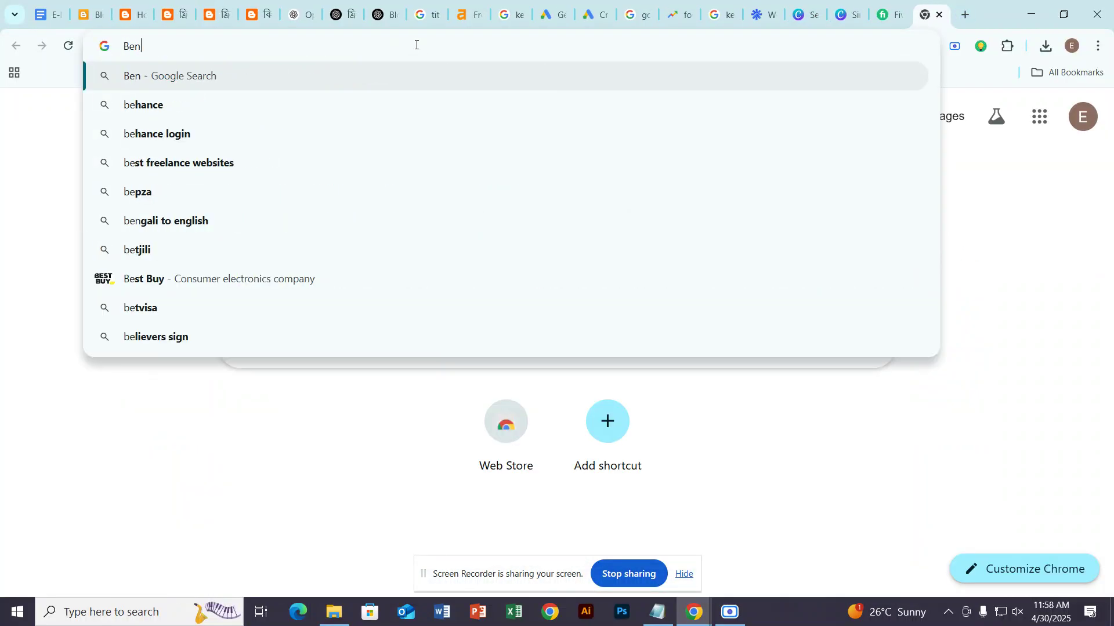
{"action": "type", "text": "iti"}
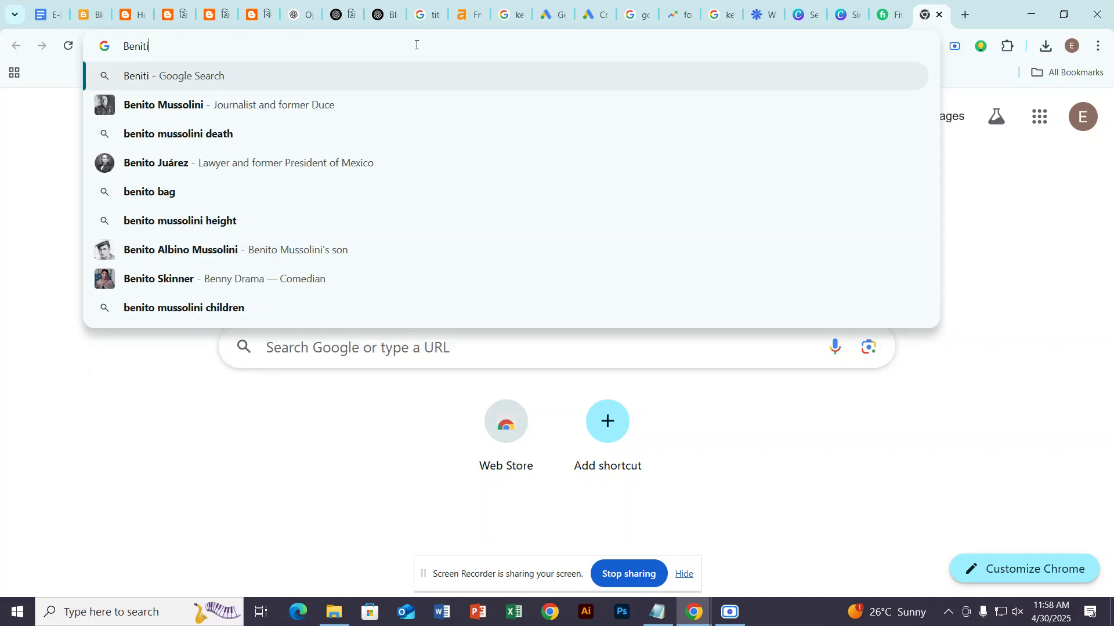
{"action": "key", "text": "BackSpace"}
{"action": "key", "text": "BackSpace"}
{"action": "type", "text": "fit"}
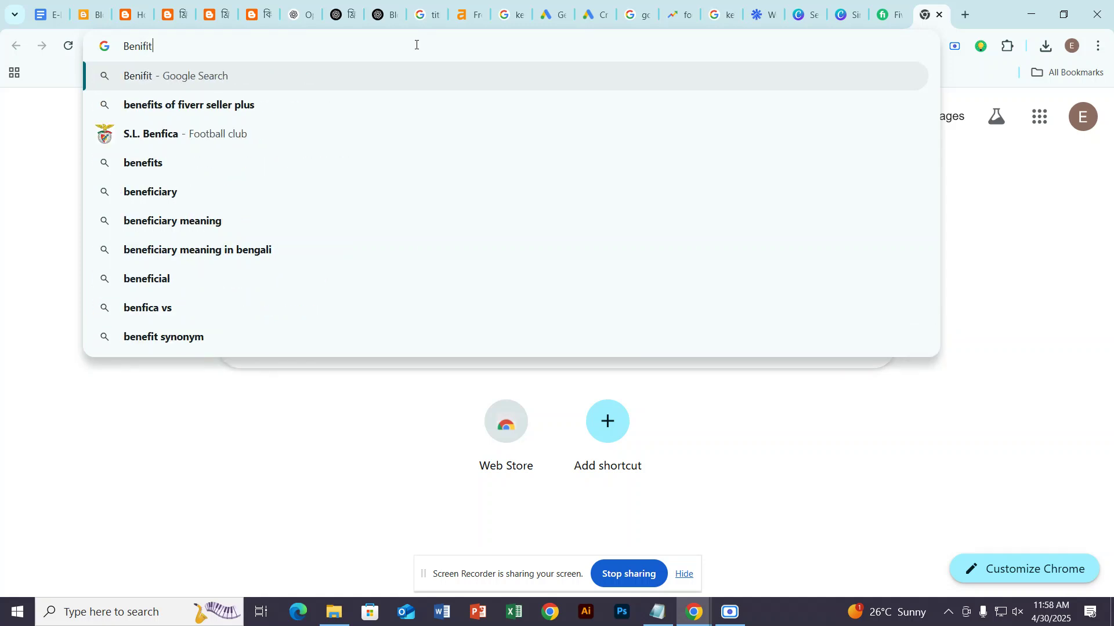
{"action": "key", "text": "BackSpace"}
{"action": "key", "text": "BackSpace"}
{"action": "key", "text": "BackSpace"}
{"action": "key", "text": "BackSpace"}
{"action": "type", "text": "efi"}
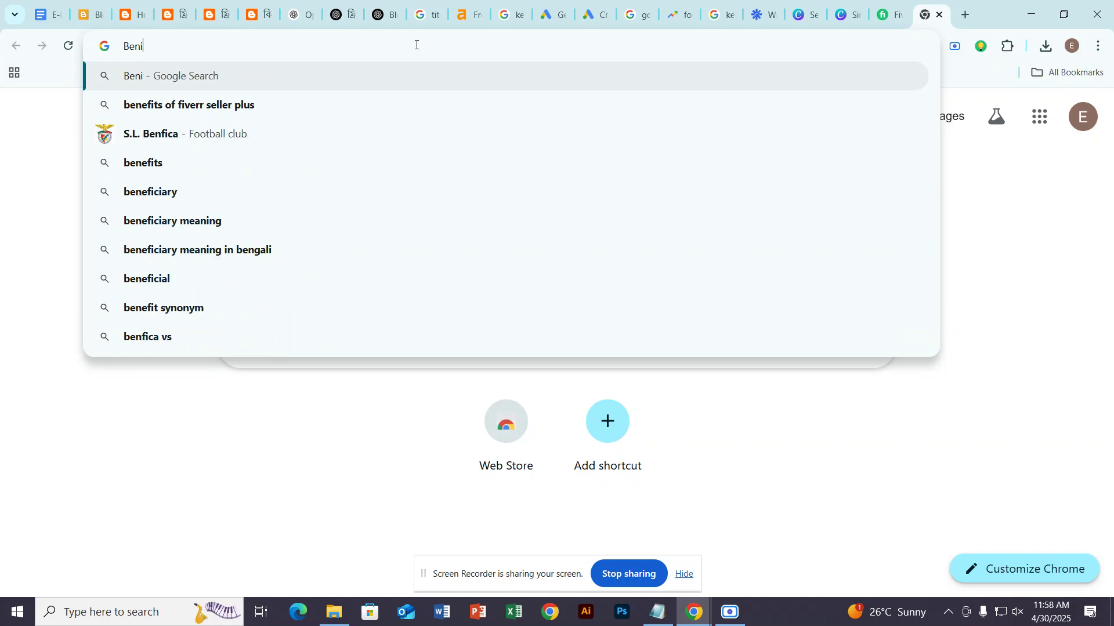
{"action": "type", "text": "ts "}
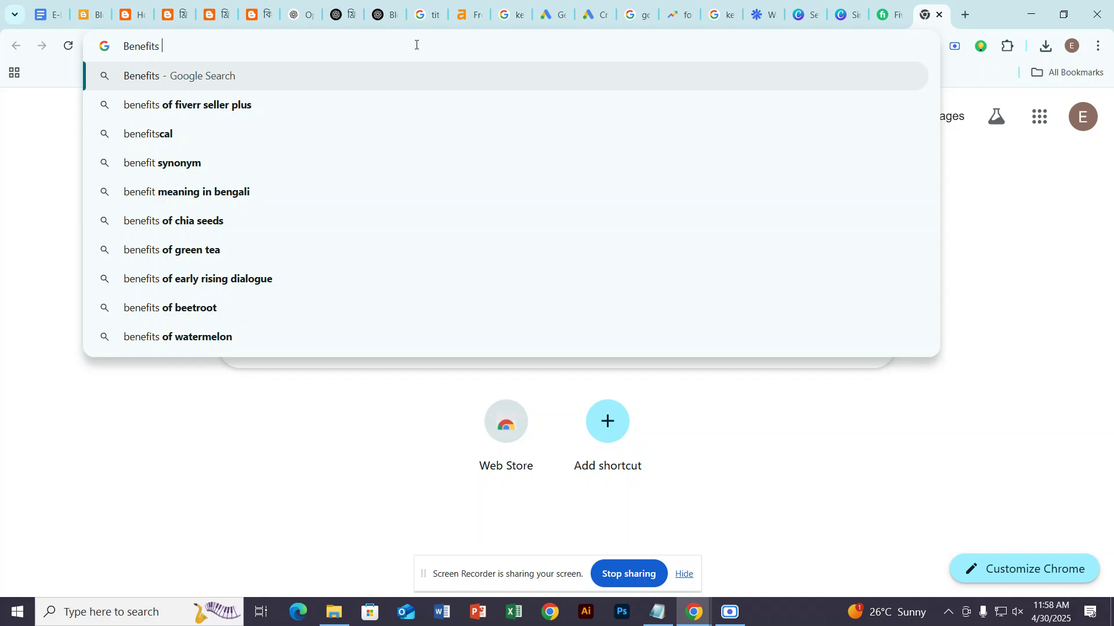
{"action": "type", "text": "of Google search console"}
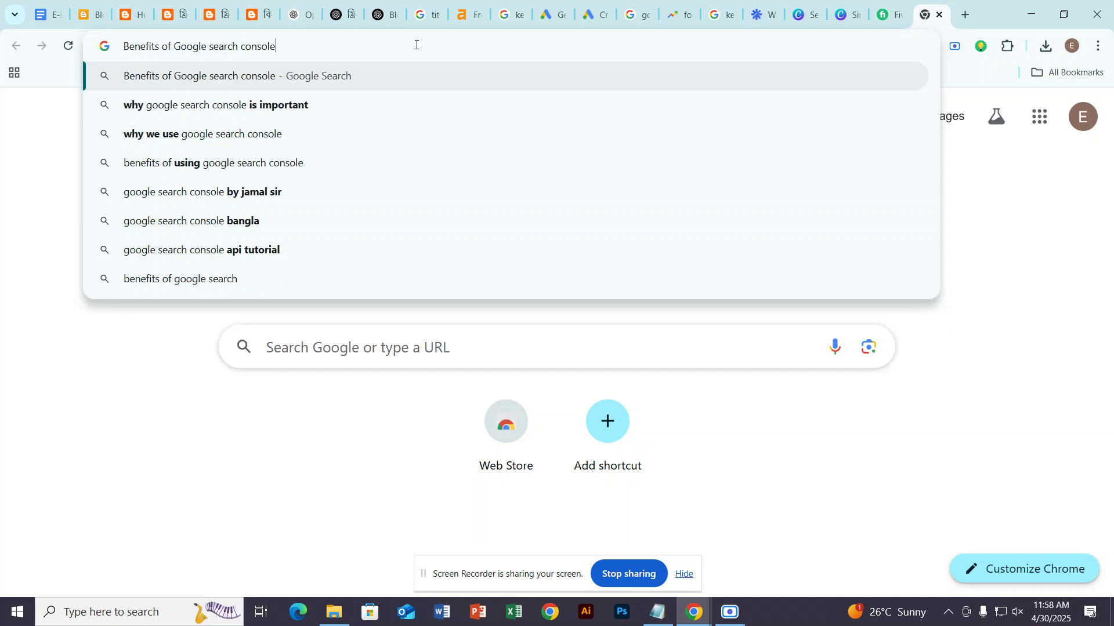
{"action": "key", "text": "Return"}
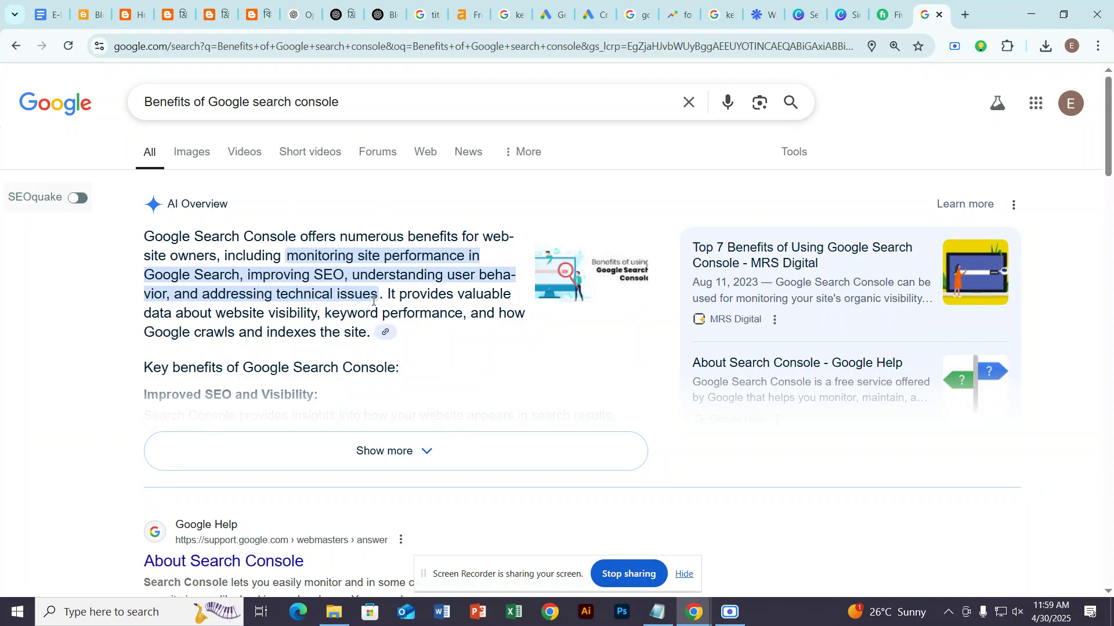
Enlarge the results page and examine the AI Overview's passage on Google Search performance and improving SEO.
{"action": "key", "text": "ctrl+plus"}
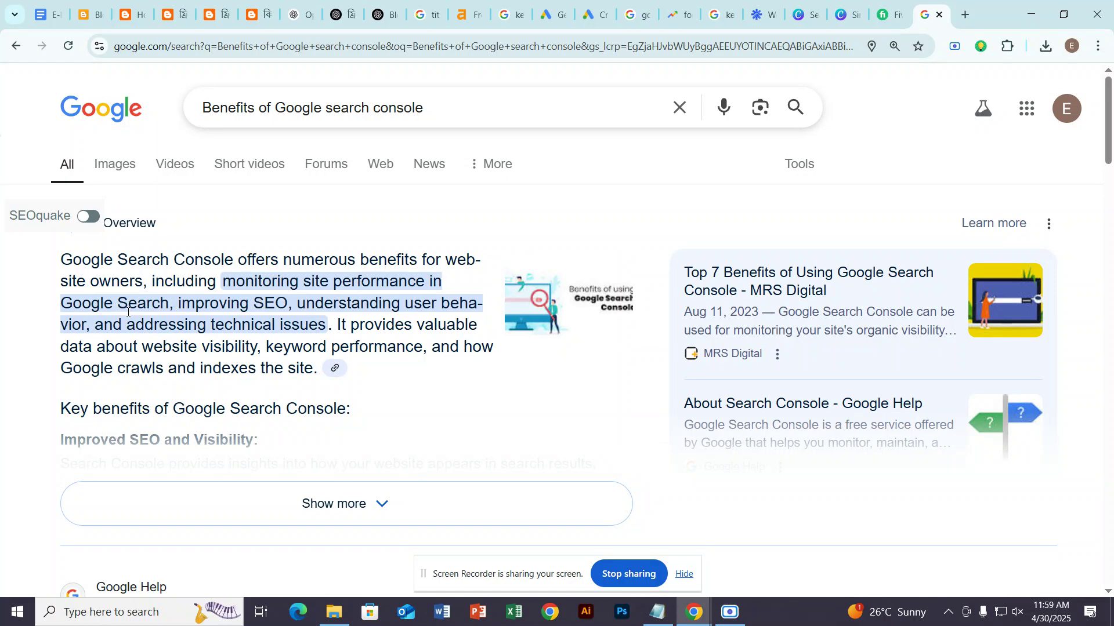
{"action": "left_click_drag", "start_coordinate": [172, 302], "coordinate": [61, 297]}
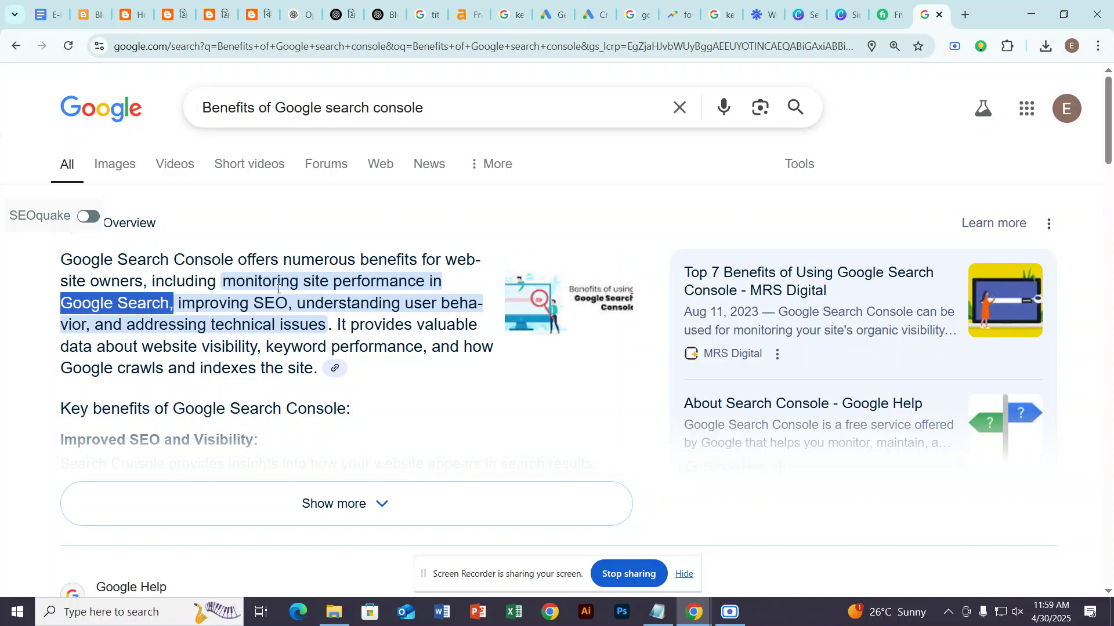
{"action": "left_click", "coordinate": [174, 294]}
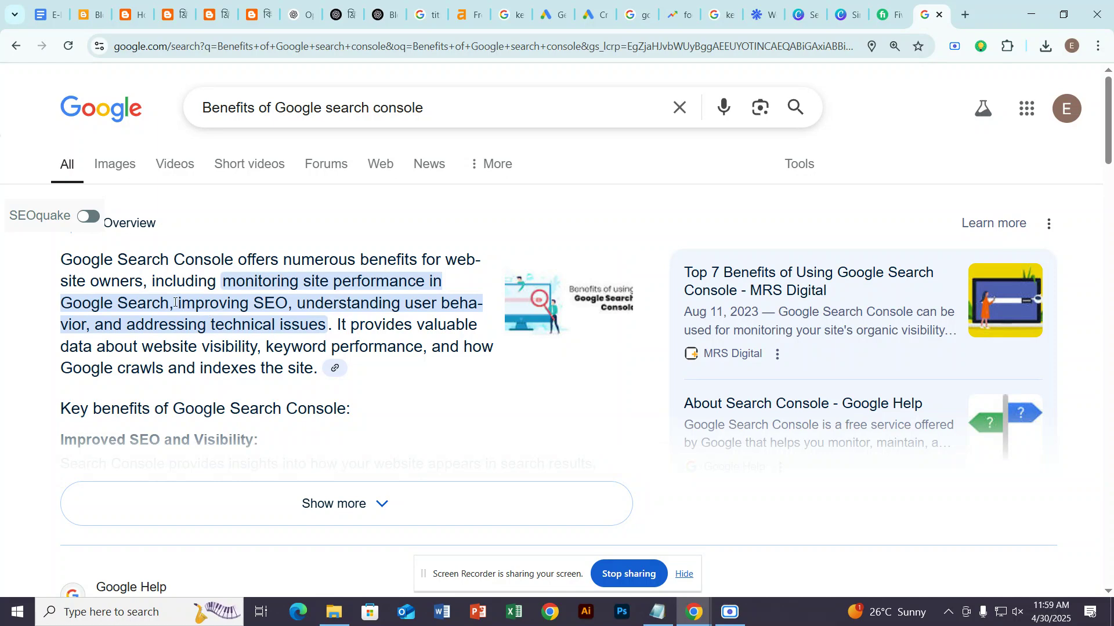
{"action": "left_click_drag", "start_coordinate": [174, 303], "coordinate": [277, 305]}
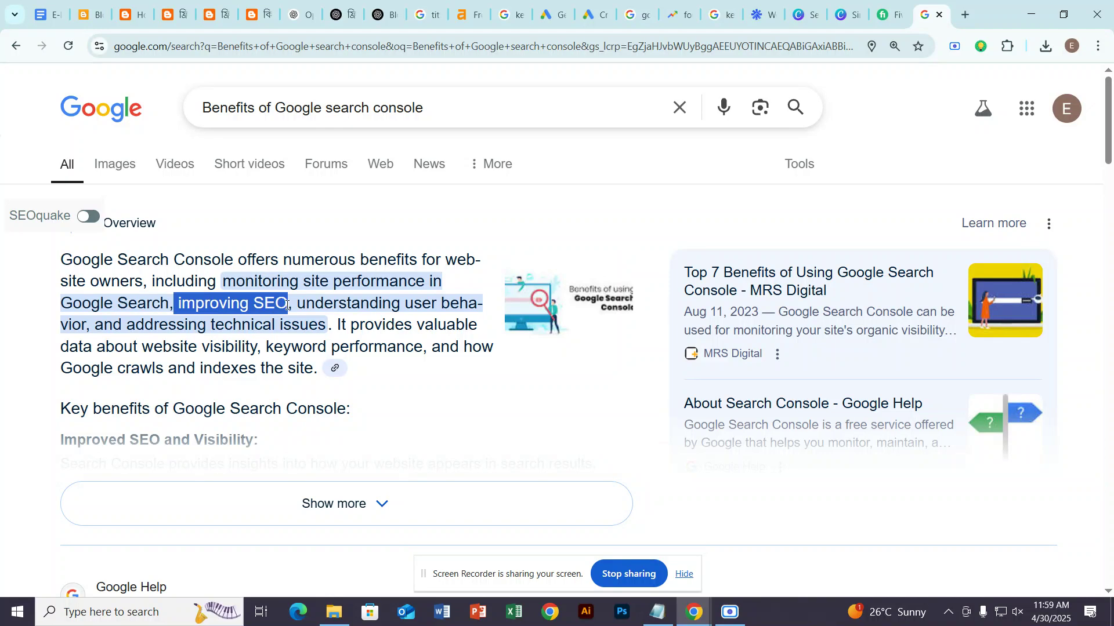
{"action": "left_click", "coordinate": [287, 305]}
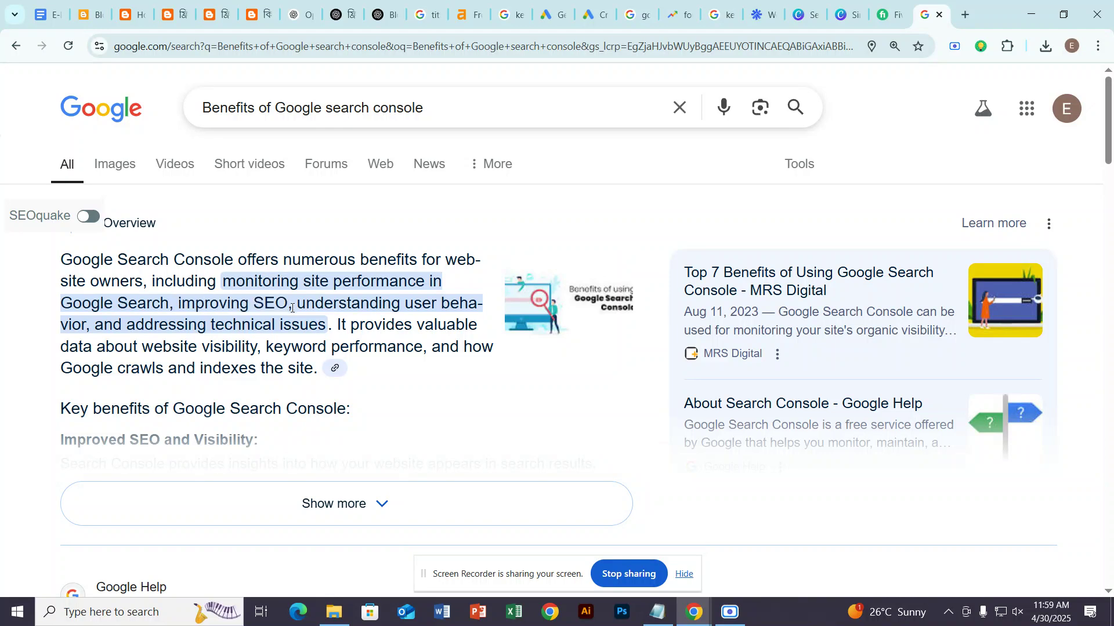
Expand the related questions on the benefits of Google Search, whether Search Console is good for SEO, and Google's benefits.
{"action": "scroll", "coordinate": [296, 325], "scroll_direction": "down", "scroll_amount": 5}
{"action": "scroll", "coordinate": [299, 337], "scroll_direction": "down", "scroll_amount": 4}
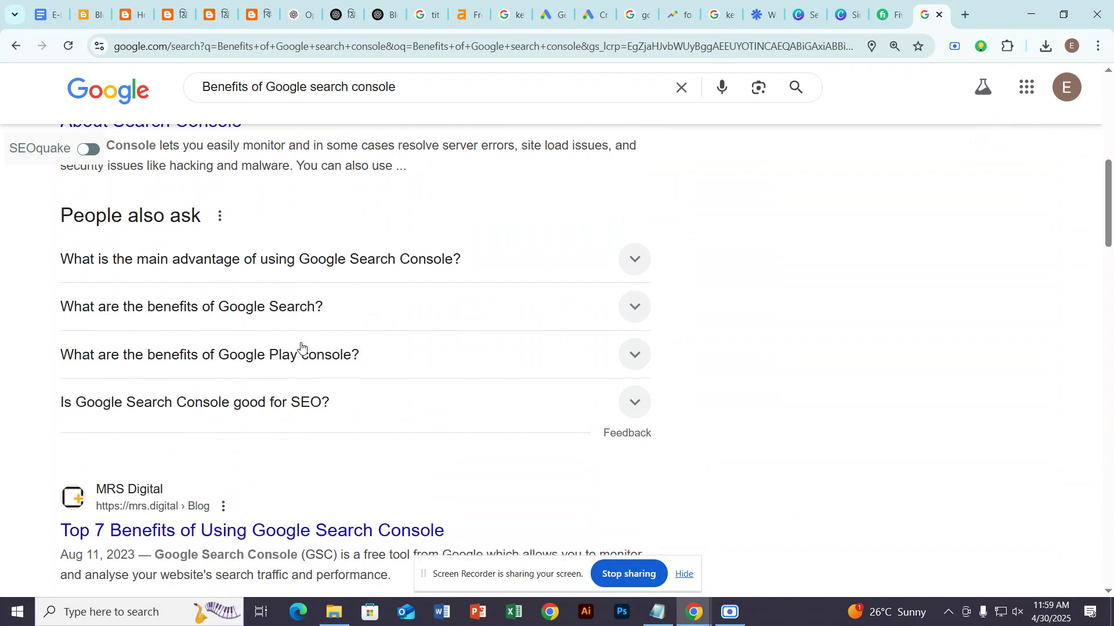
{"action": "left_click", "coordinate": [295, 317]}
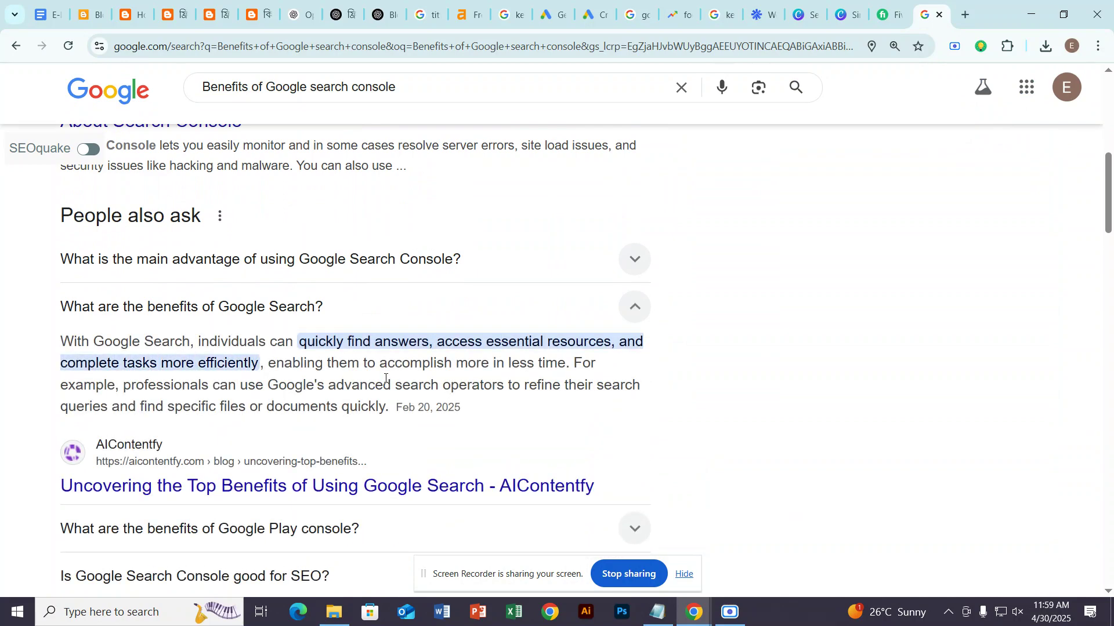
{"action": "scroll", "coordinate": [484, 342], "scroll_direction": "down", "scroll_amount": 4}
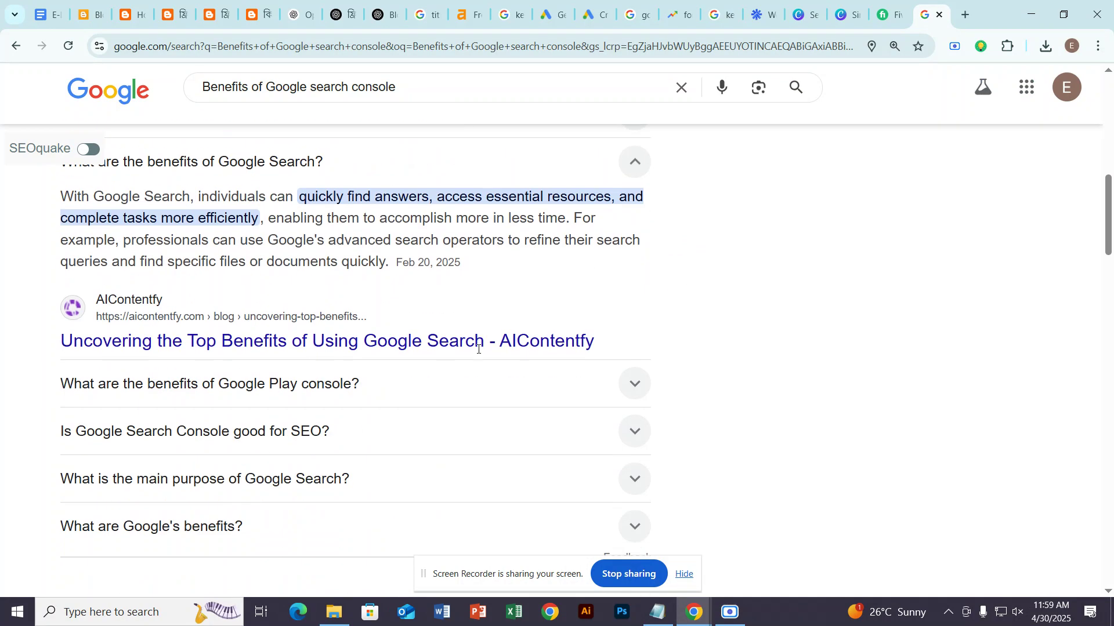
{"action": "left_click", "coordinate": [331, 360]}
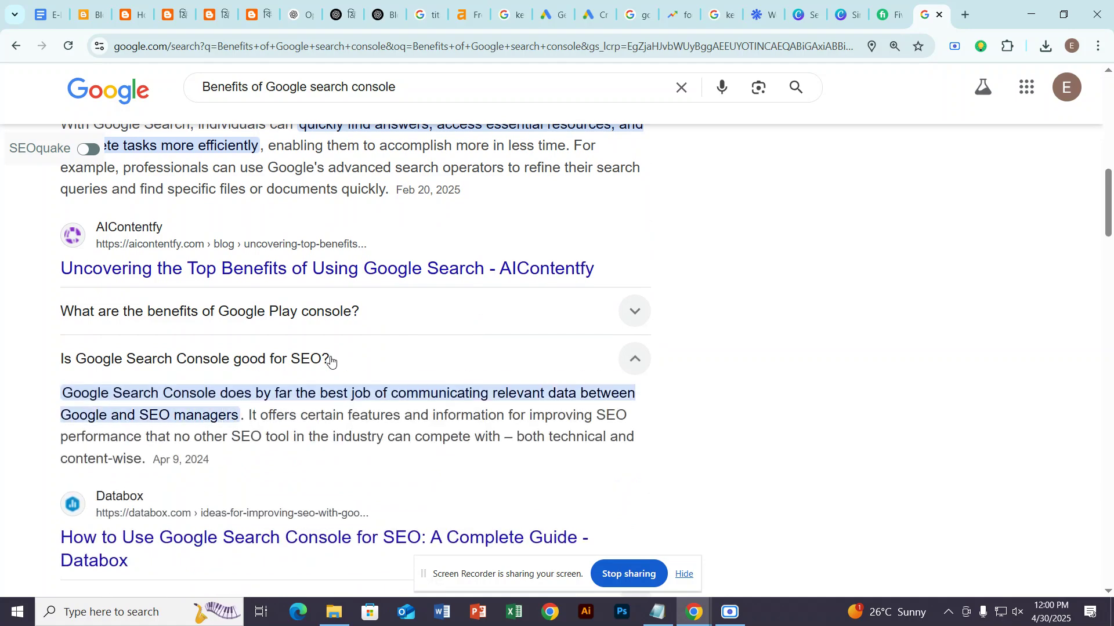
{"action": "scroll", "coordinate": [331, 361], "scroll_direction": "down", "scroll_amount": 5}
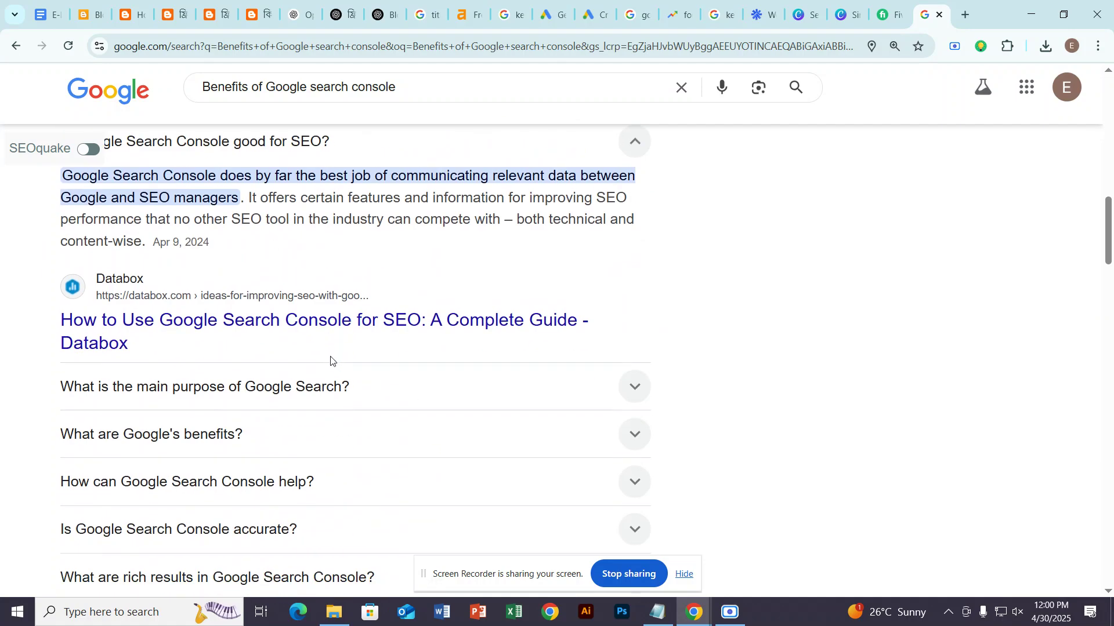
{"action": "left_click", "coordinate": [331, 362]}
{"action": "scroll", "coordinate": [331, 359], "scroll_direction": "down", "scroll_amount": 3}
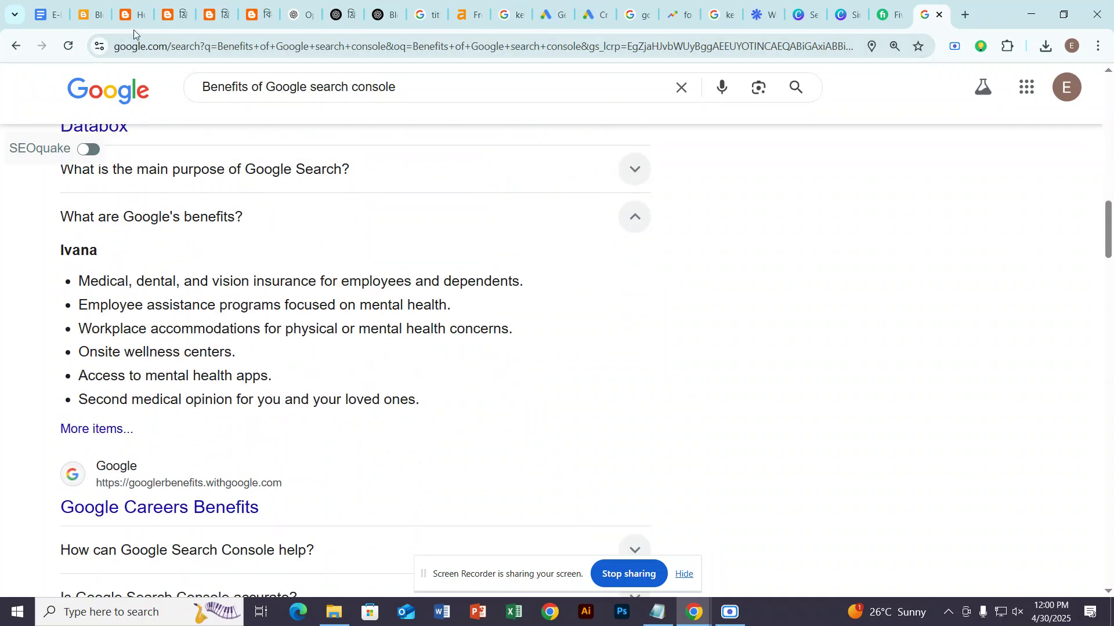
Close every browser tab except the E-learning-Batch -02 document and the Blogger posts list.
{"action": "left_click", "coordinate": [88, 14]}
{"action": "left_click", "coordinate": [128, 6]}
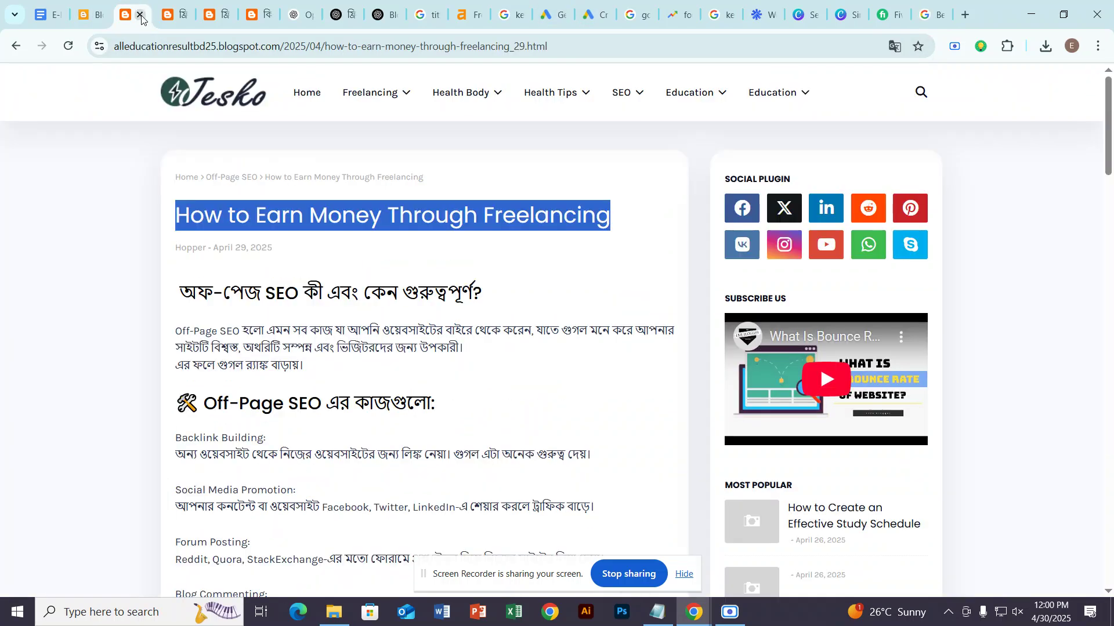
{"action": "left_click", "coordinate": [141, 20]}
{"action": "left_click", "coordinate": [141, 19]}
{"action": "left_click", "coordinate": [141, 19]}
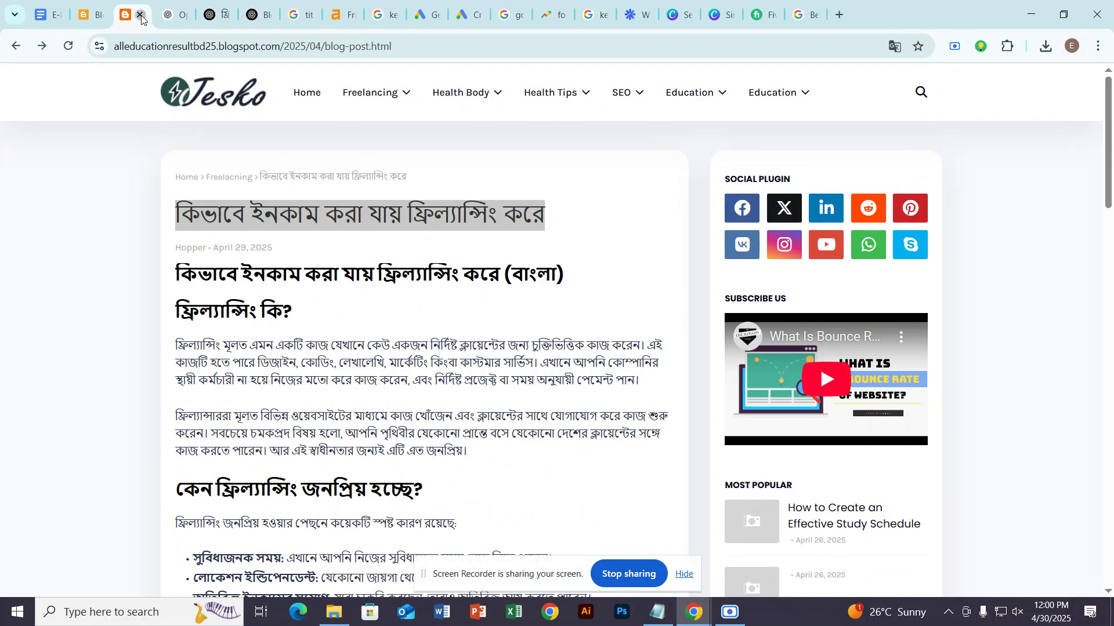
{"action": "left_click", "coordinate": [140, 19]}
{"action": "left_click", "coordinate": [141, 19]}
{"action": "left_click", "coordinate": [141, 19]}
{"action": "left_click", "coordinate": [141, 19]}
{"action": "left_click", "coordinate": [141, 20]}
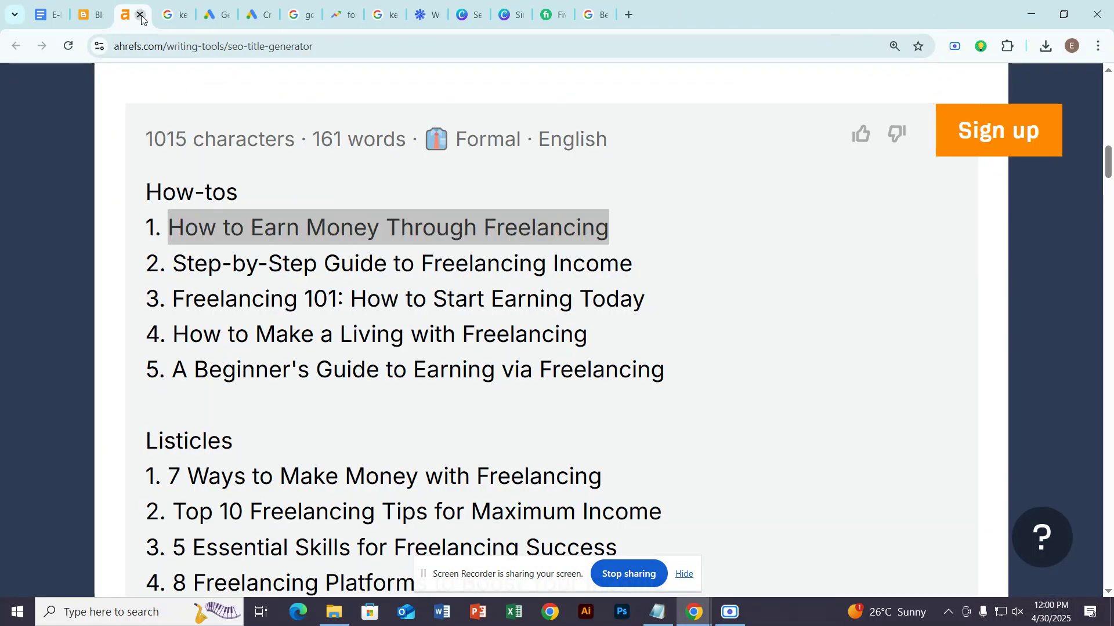
{"action": "left_click", "coordinate": [140, 20]}
{"action": "left_click", "coordinate": [141, 19]}
{"action": "left_click", "coordinate": [141, 19]}
{"action": "left_click", "coordinate": [141, 19]}
{"action": "left_click", "coordinate": [141, 19]}
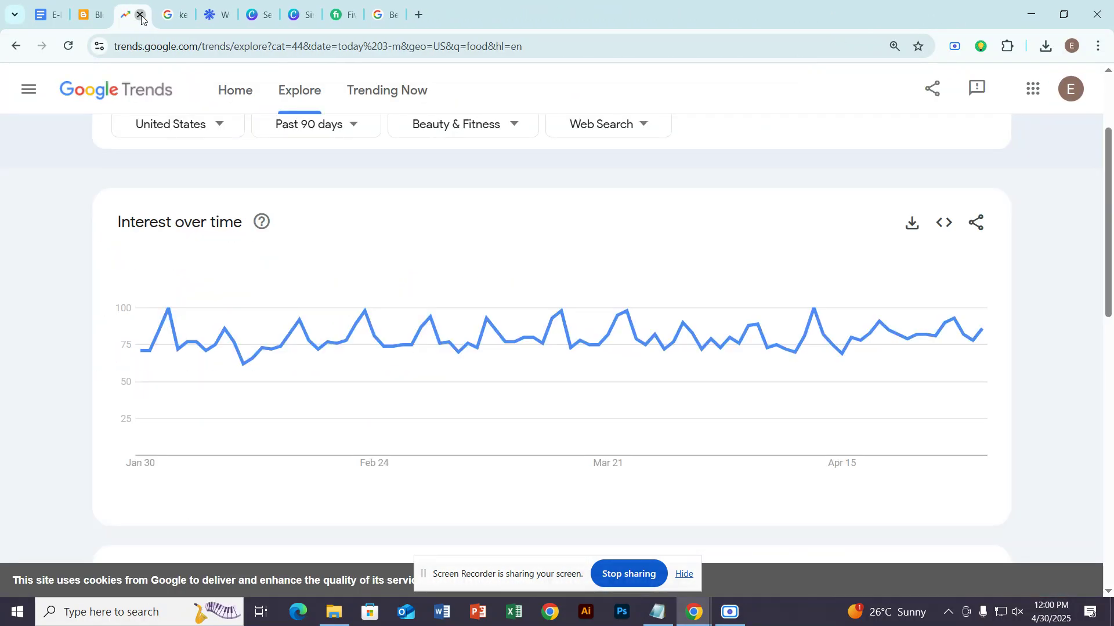
{"action": "left_click", "coordinate": [141, 19]}
{"action": "left_click", "coordinate": [141, 19]}
{"action": "left_click", "coordinate": [141, 19]}
{"action": "left_click", "coordinate": [140, 19]}
{"action": "left_click", "coordinate": [141, 19]}
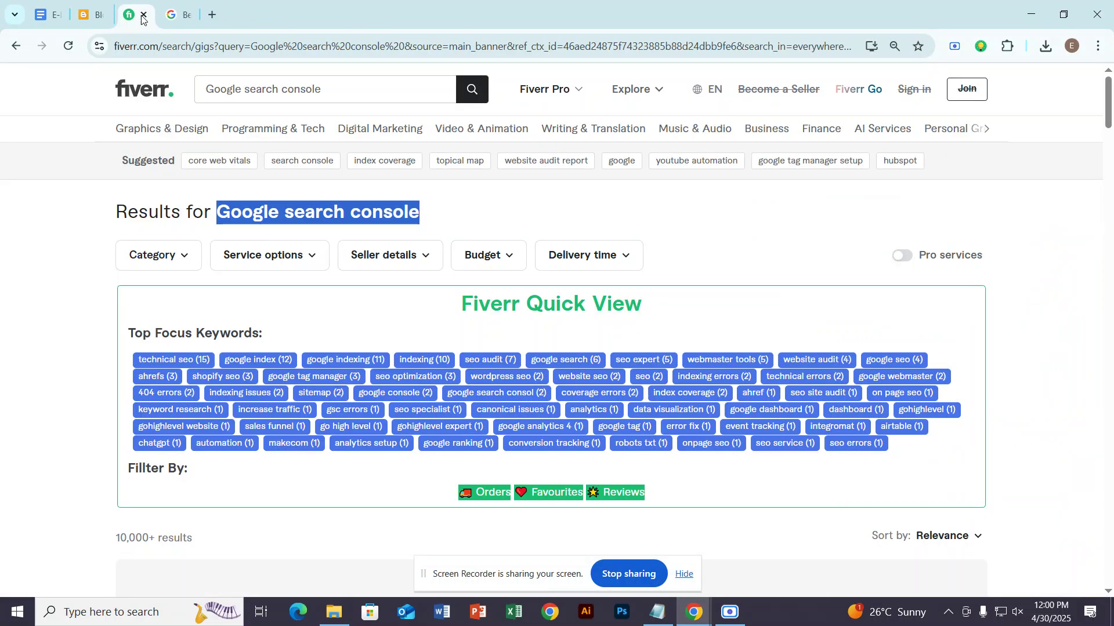
{"action": "left_click", "coordinate": [141, 19]}
{"action": "left_click", "coordinate": [141, 19]}
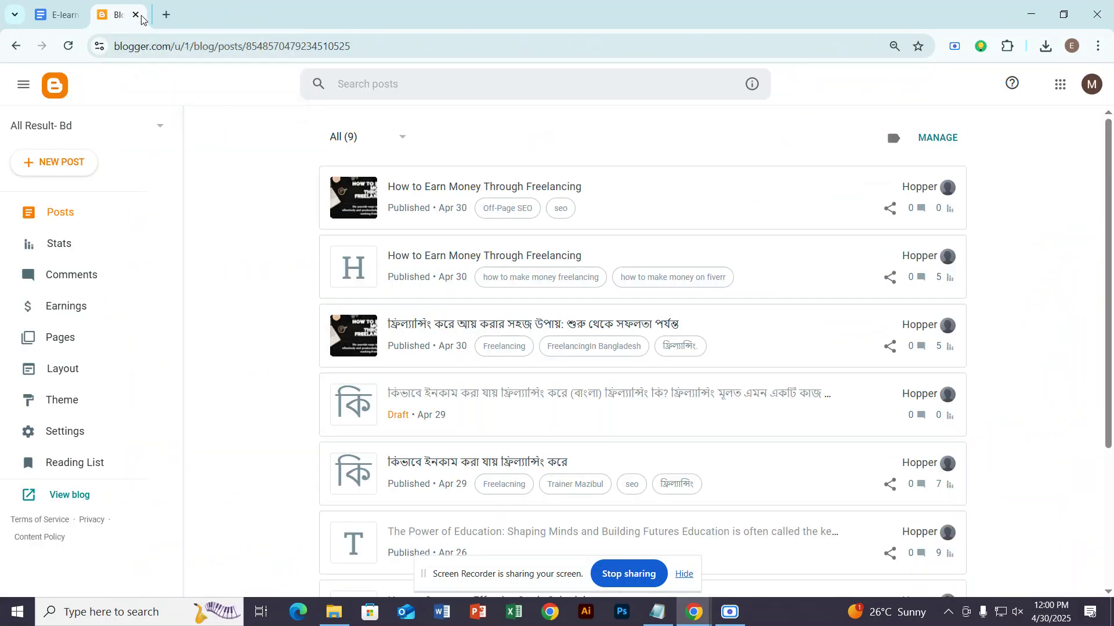
Open the live All Result- Bd blog from Blogger and load Fiverr in another new tab.
{"action": "scroll", "coordinate": [201, 511], "scroll_direction": "down", "scroll_amount": 3}
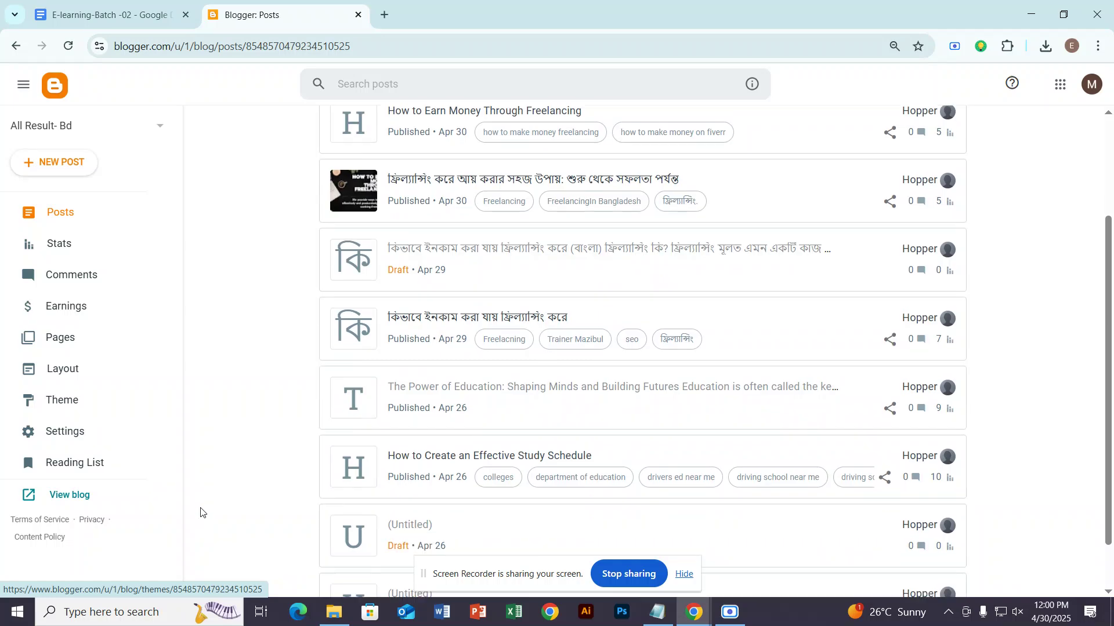
{"action": "left_click", "coordinate": [74, 494]}
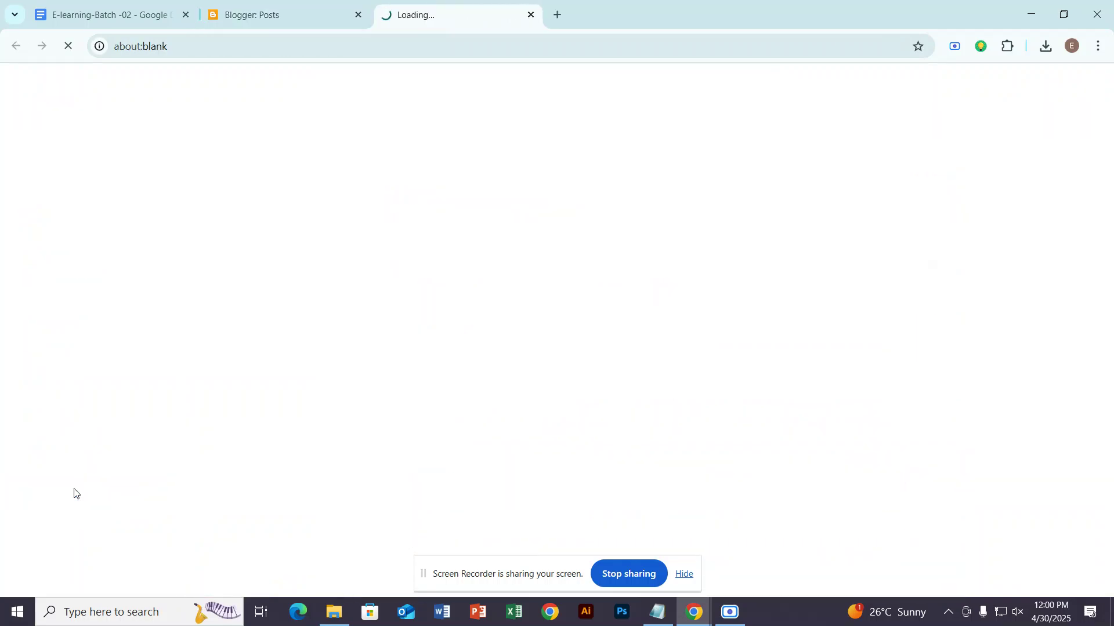
{"action": "left_click", "coordinate": [555, 15]}
{"action": "left_click", "coordinate": [518, 44]}
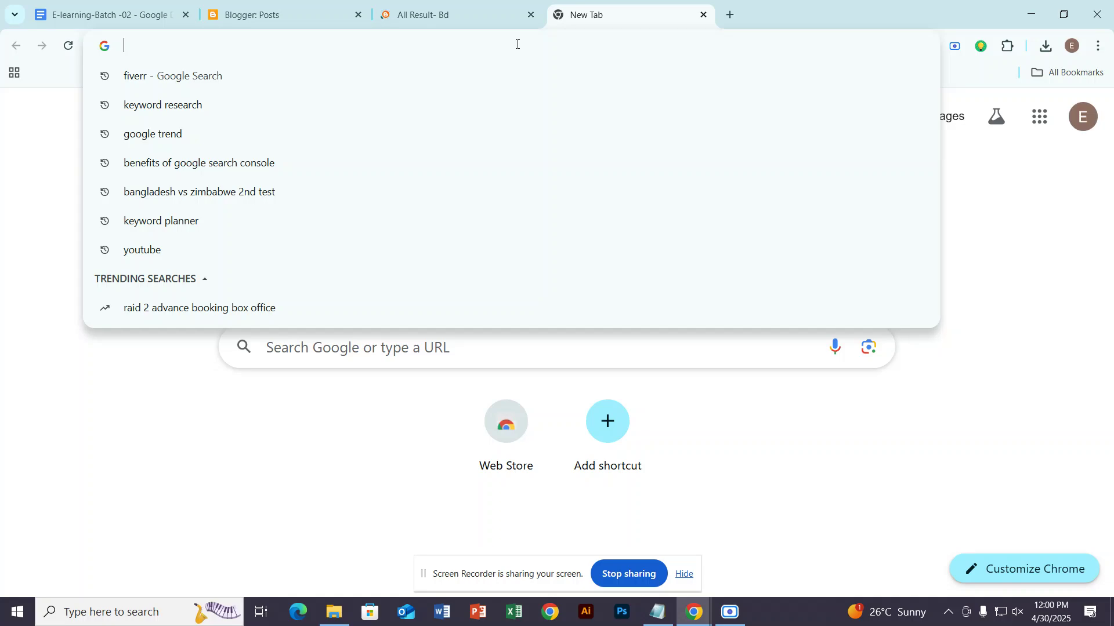
{"action": "type", "text": "fiverr"}
{"action": "key", "text": "Return"}
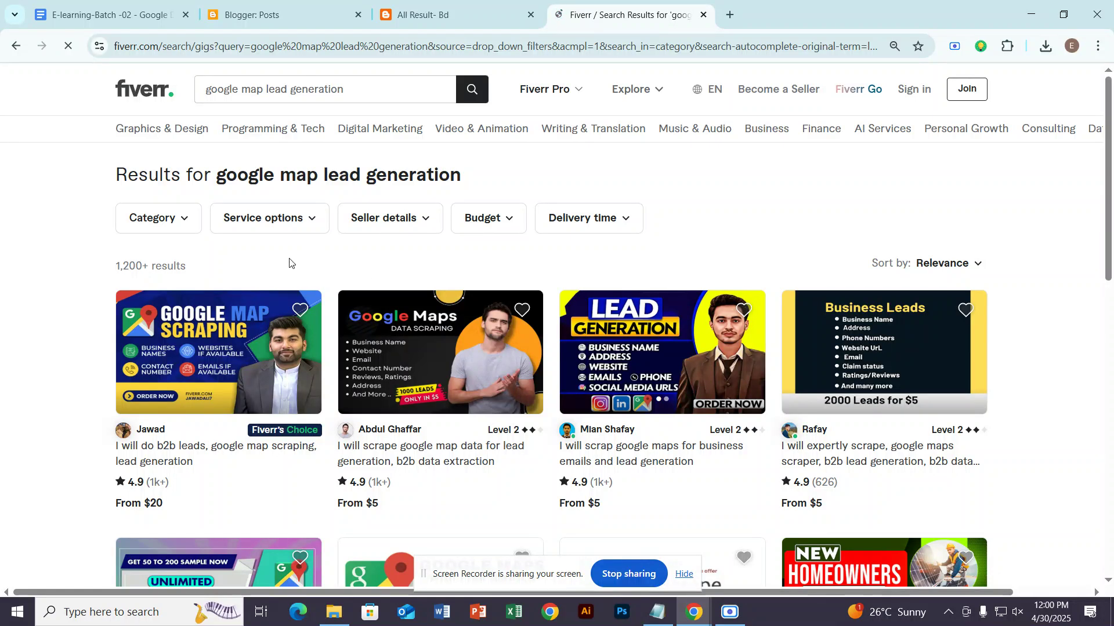
Replace the Fiverr search term with "Google search" and run the suggested search "google search console".
{"action": "left_click", "coordinate": [285, 89]}
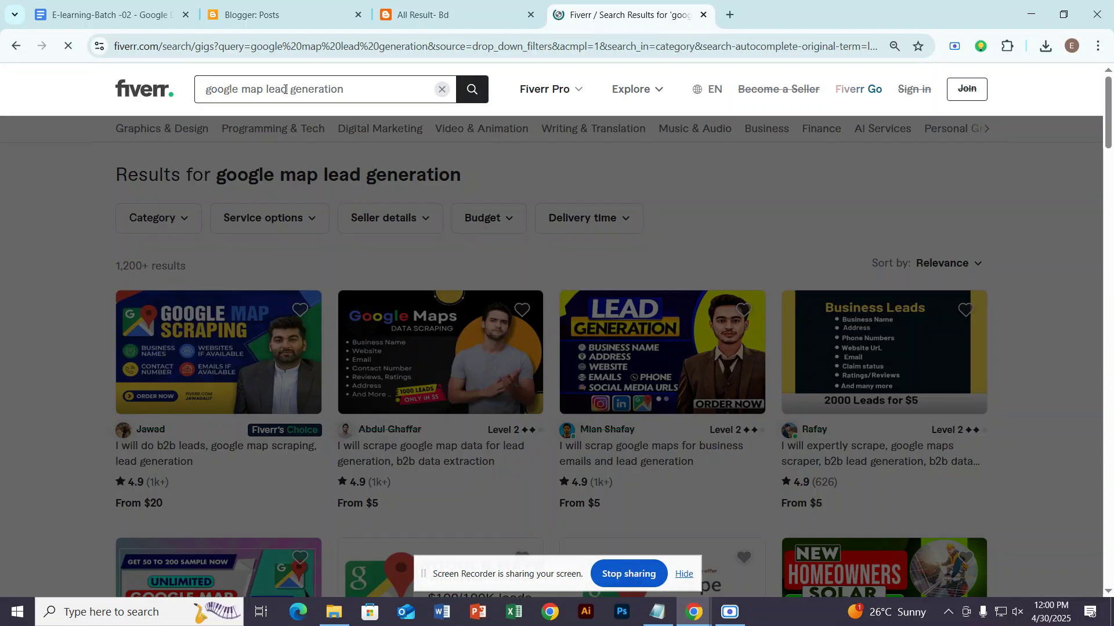
{"action": "type", "text": "Gogle"}
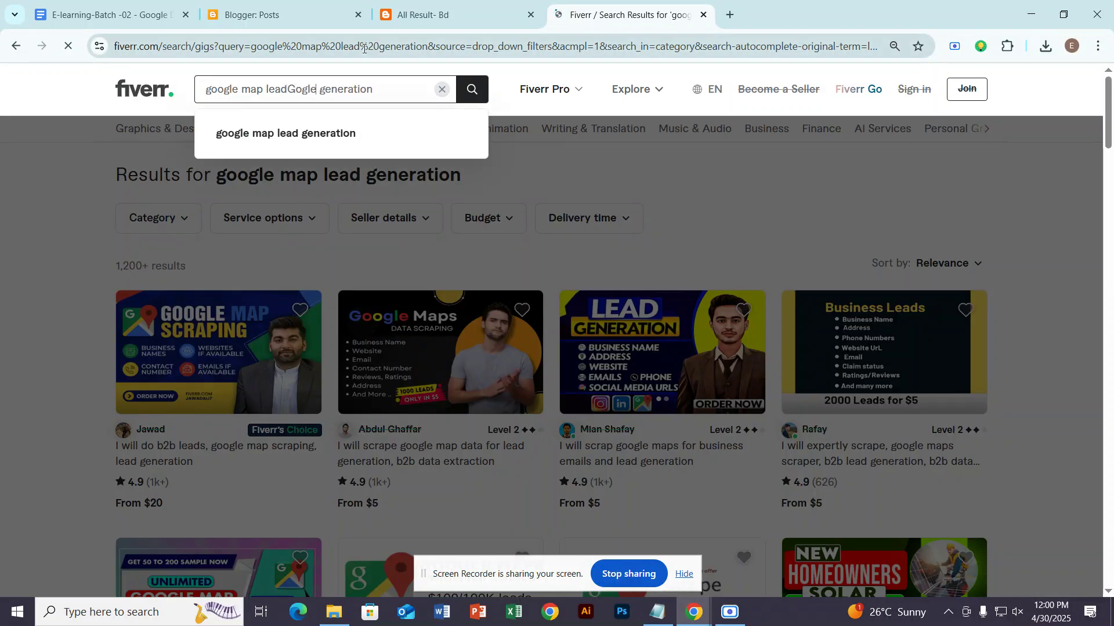
{"action": "key", "text": "ctrl+a"}
{"action": "key", "text": "BackSpace"}
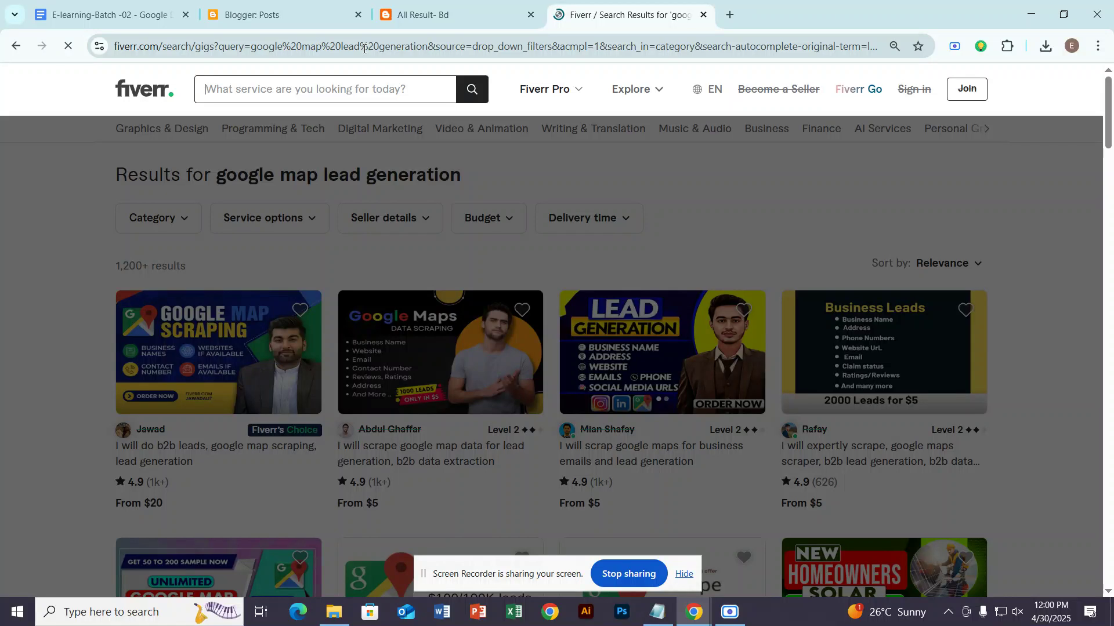
{"action": "type", "text": "Google "}
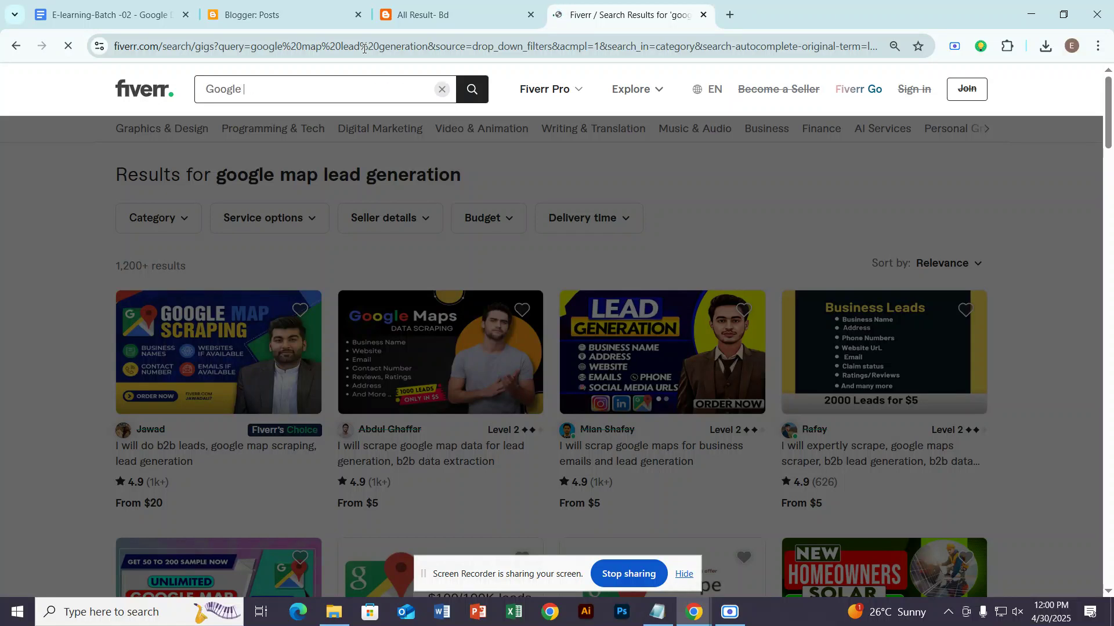
{"action": "type", "text": "search"}
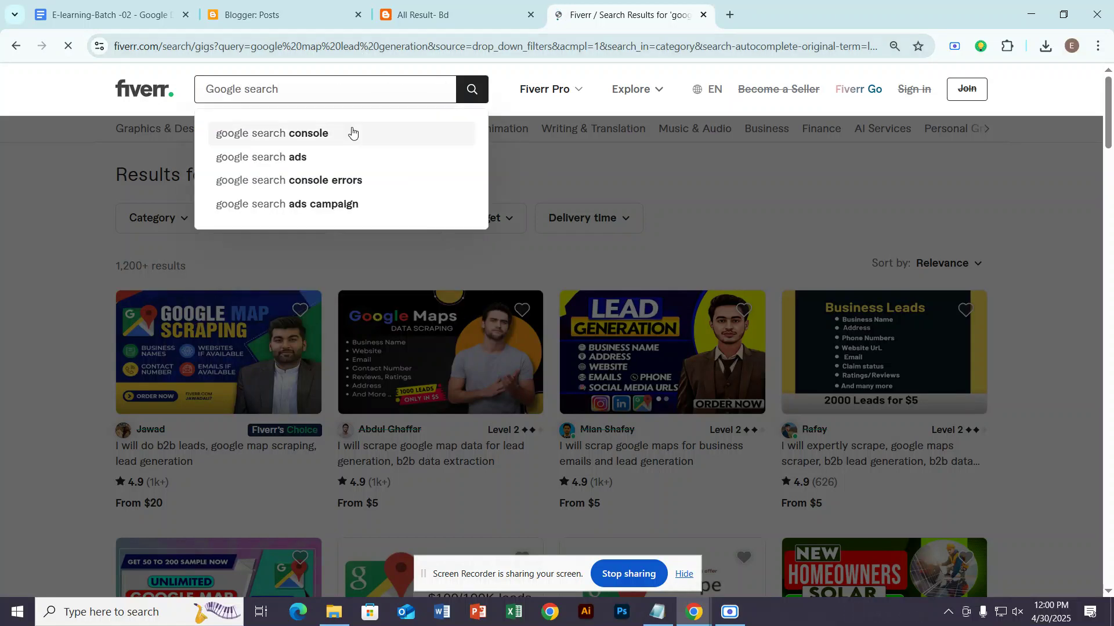
{"action": "left_click", "coordinate": [353, 134]}
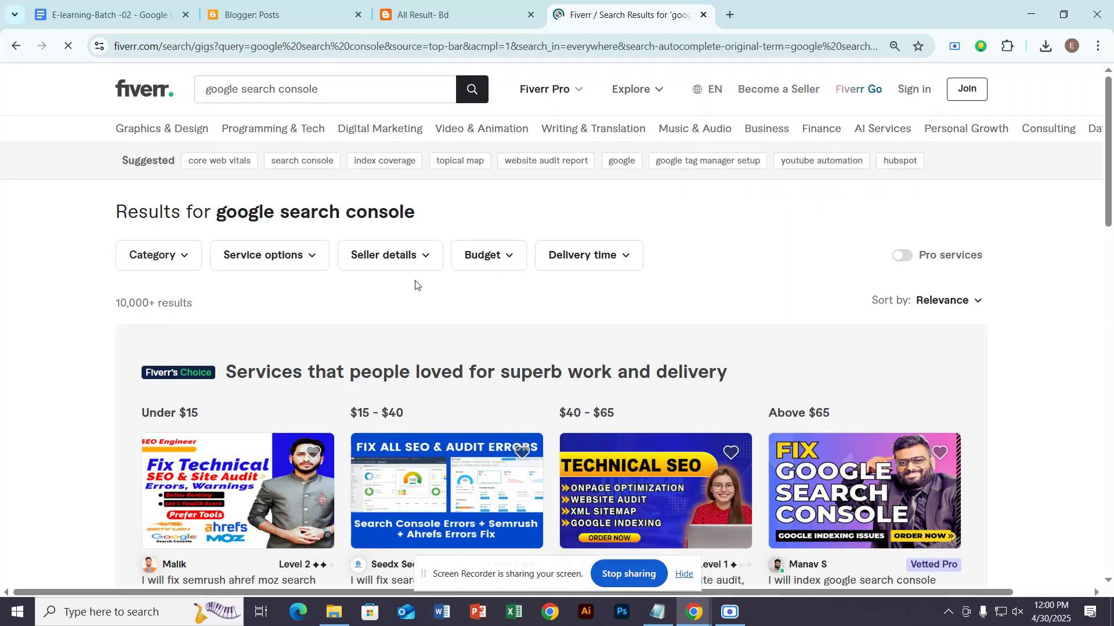
Open the Vetted Pro index, console errors, technical SEO page indexing and "google search console gsc setup" gigs in separate tabs.
{"action": "scroll", "coordinate": [417, 285], "scroll_direction": "down", "scroll_amount": 5}
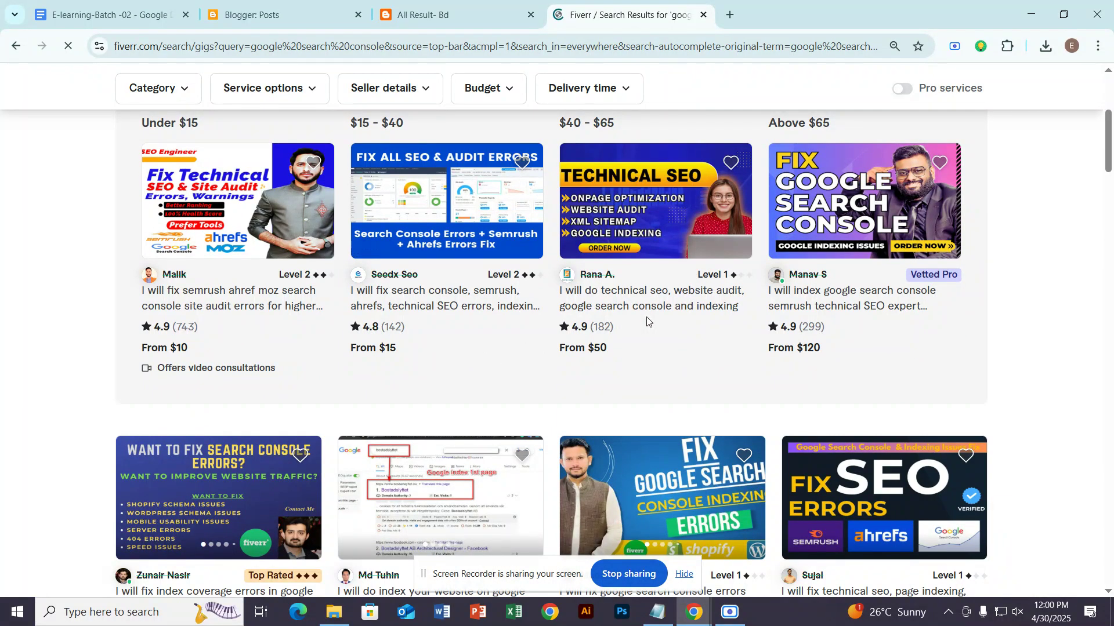
{"action": "right_click", "coordinate": [837, 307]}
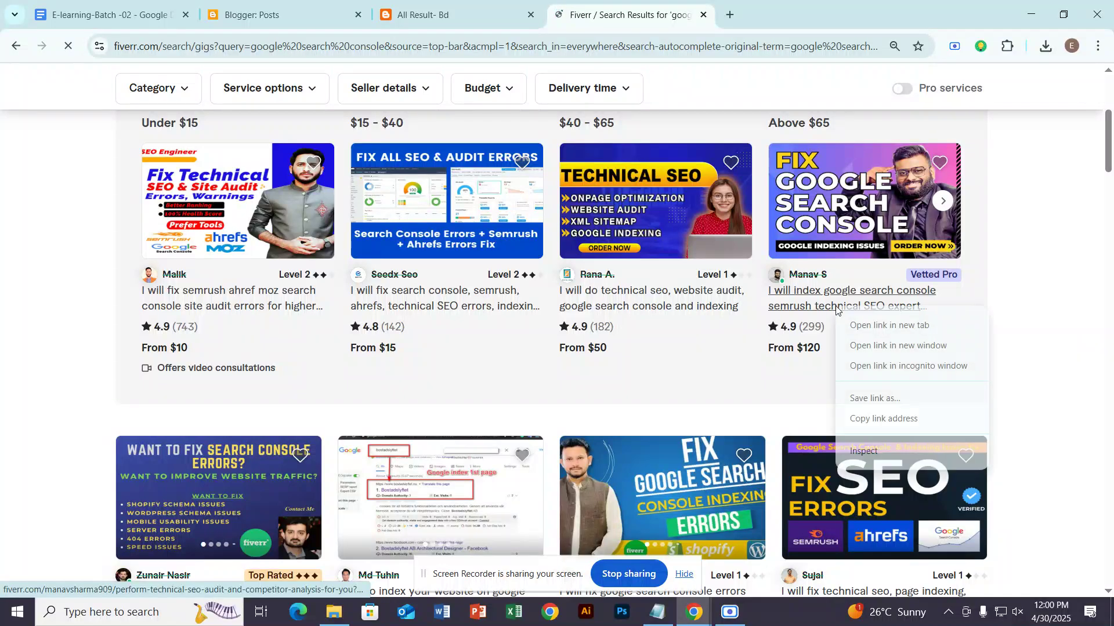
{"action": "left_click", "coordinate": [858, 325]}
{"action": "scroll", "coordinate": [442, 299], "scroll_direction": "down", "scroll_amount": 3}
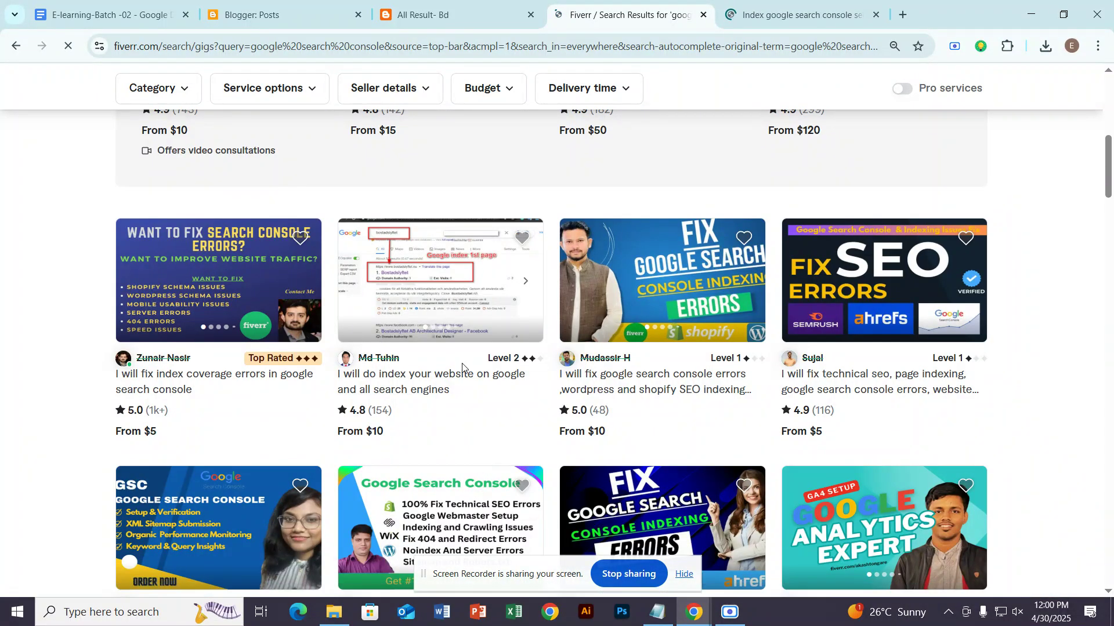
{"action": "right_click", "coordinate": [667, 386]}
{"action": "left_click", "coordinate": [704, 402]}
{"action": "right_click", "coordinate": [840, 400]}
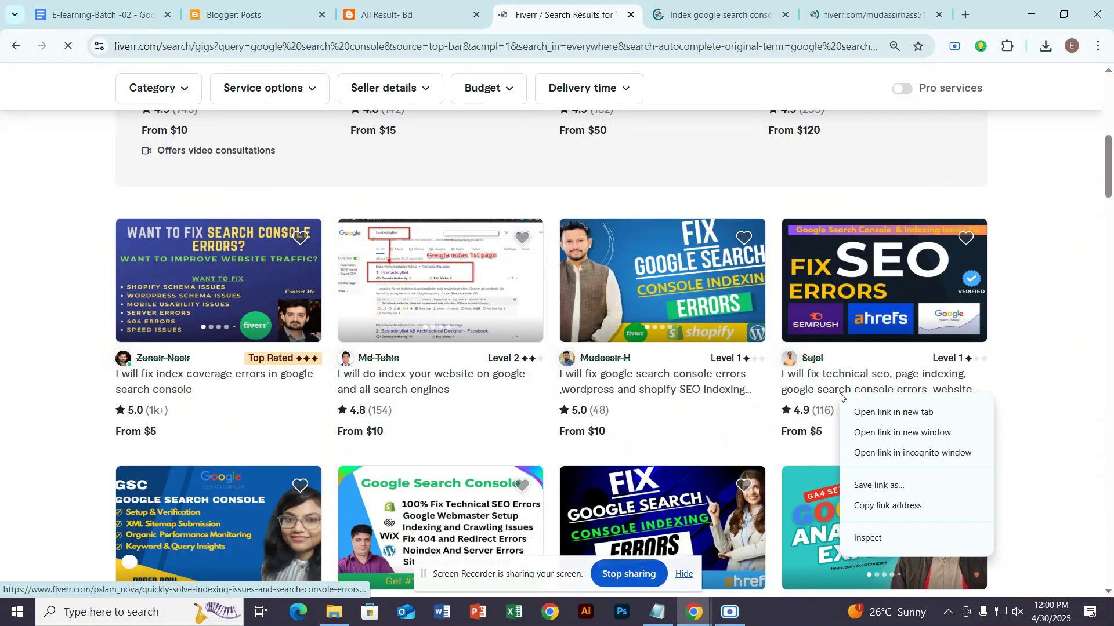
{"action": "left_click", "coordinate": [871, 413]}
{"action": "scroll", "coordinate": [398, 394], "scroll_direction": "down", "scroll_amount": 3}
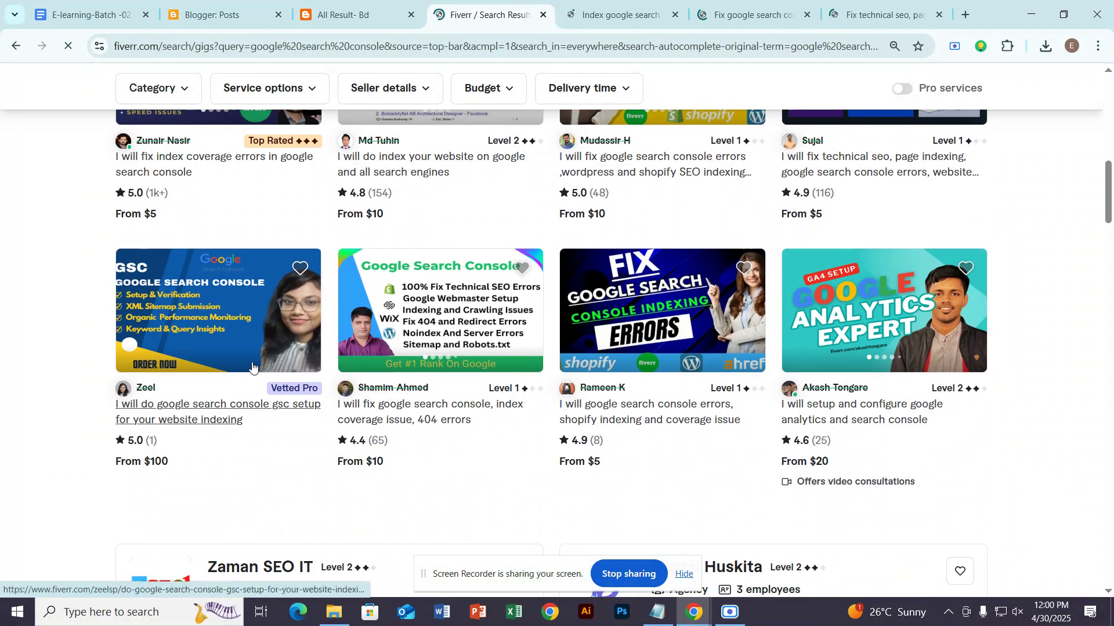
{"action": "left_click", "coordinate": [399, 394]}
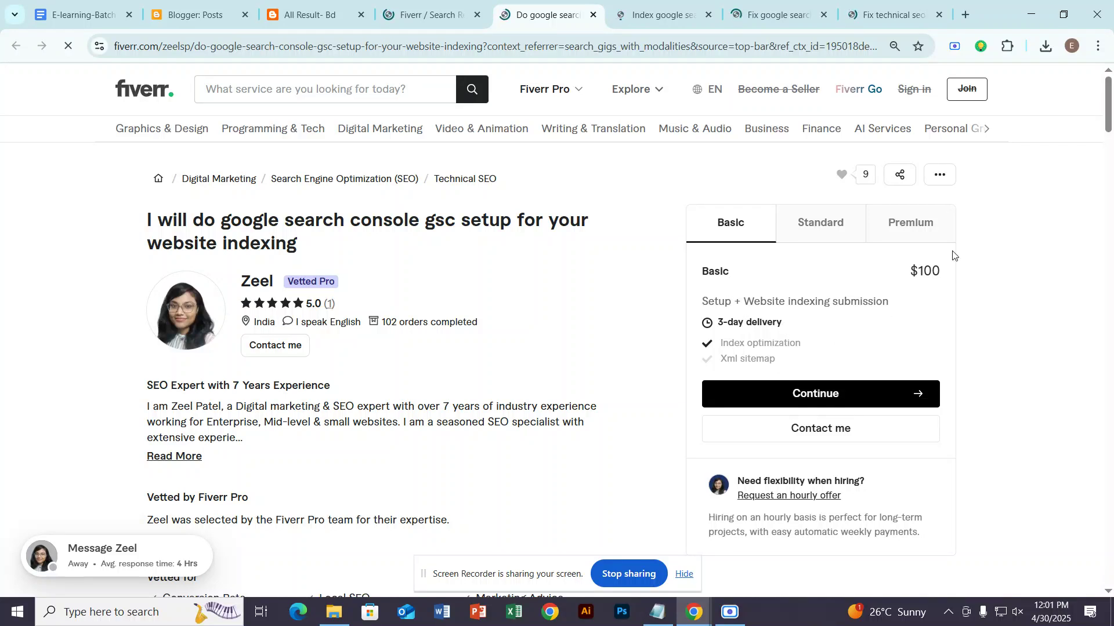
Examine the GSC setup gig's Basic price, title, portfolio and package comparison.
{"action": "left_click_drag", "start_coordinate": [909, 272], "coordinate": [972, 276]}
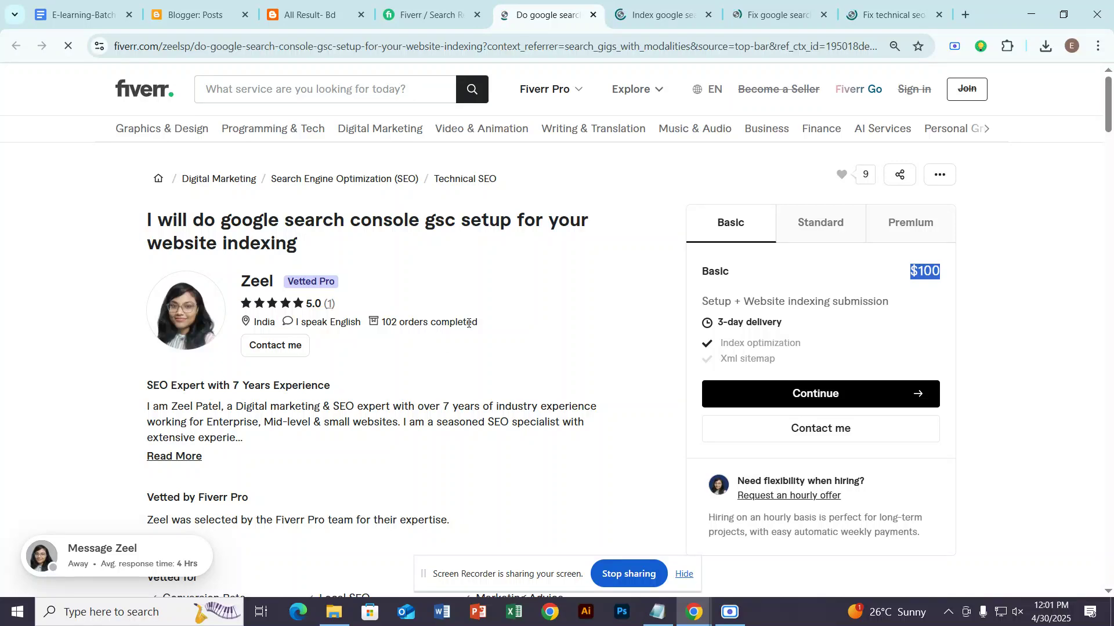
{"action": "triple_click", "coordinate": [393, 221]}
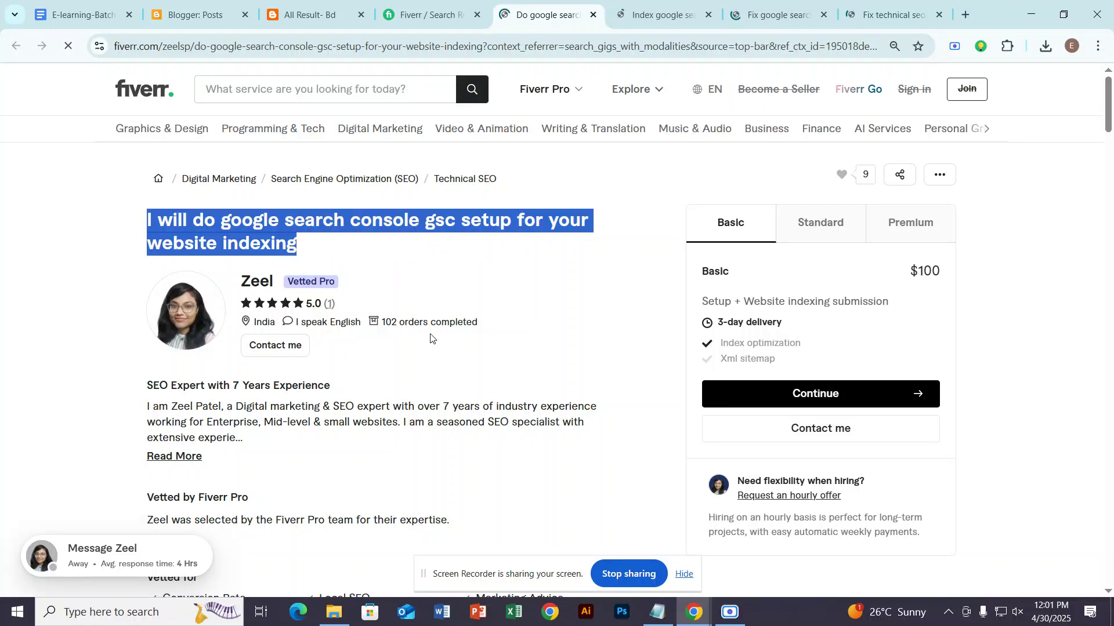
{"action": "scroll", "coordinate": [431, 339], "scroll_direction": "down", "scroll_amount": 20}
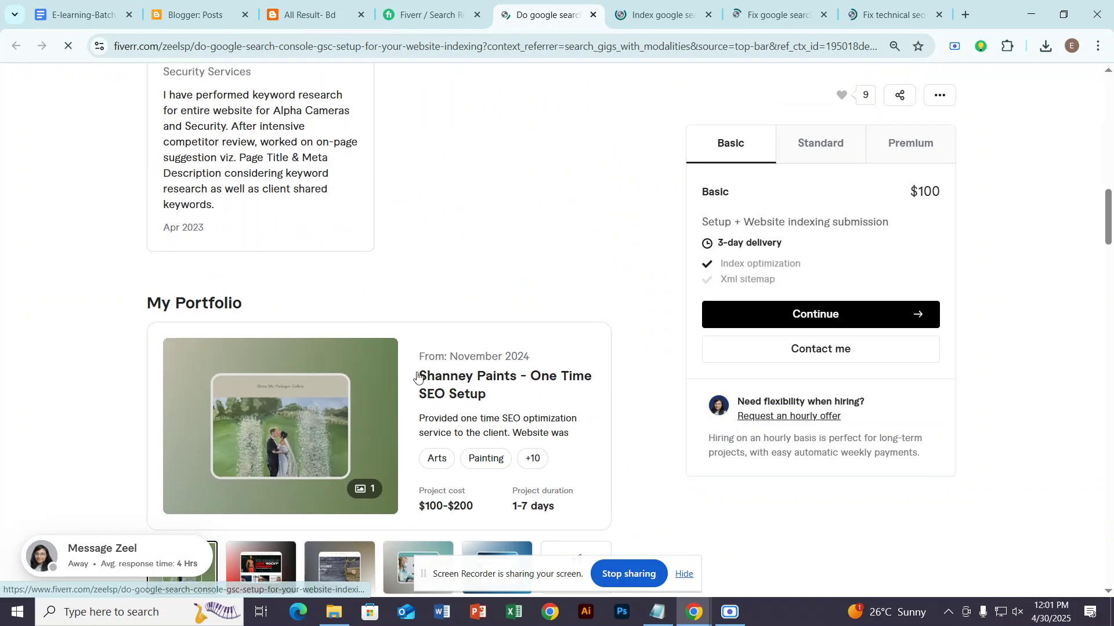
{"action": "scroll", "coordinate": [417, 377], "scroll_direction": "down", "scroll_amount": 12}
{"action": "scroll", "coordinate": [417, 377], "scroll_direction": "up", "scroll_amount": 7}
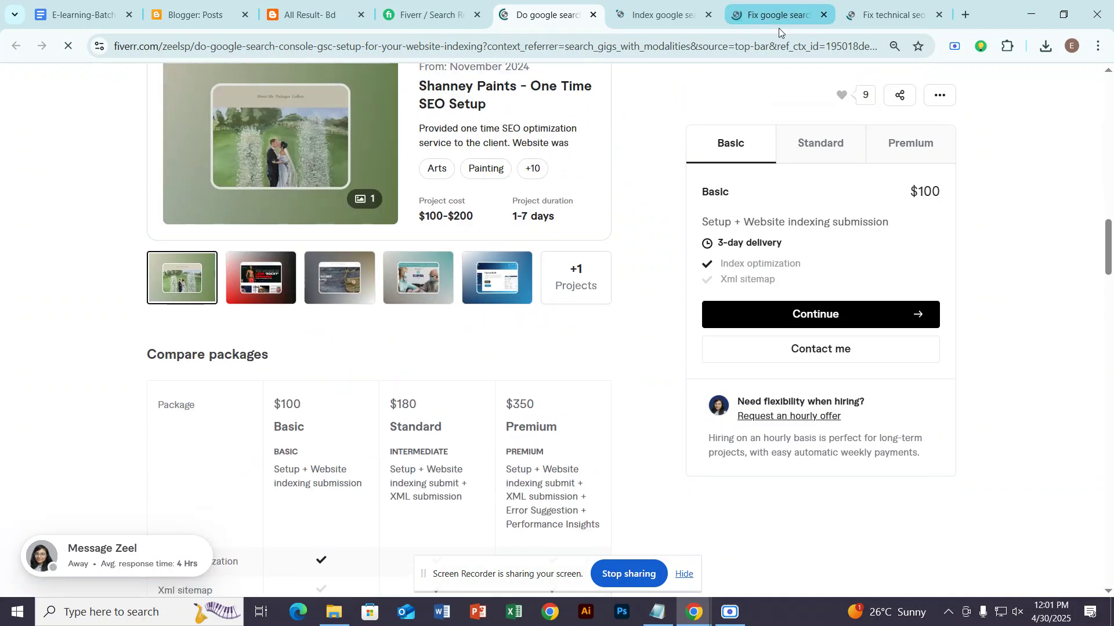
{"action": "scroll", "coordinate": [725, 174], "scroll_direction": "up", "scroll_amount": 3}
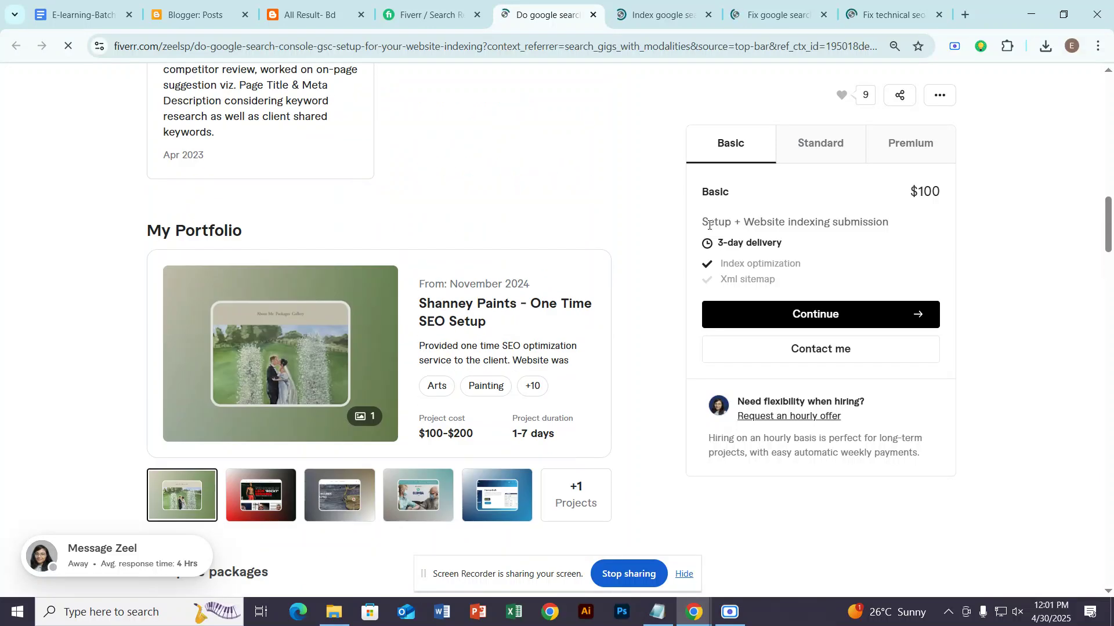
Compare the services described in the gig's Basic and Standard packages, including the XML submission.
{"action": "left_click_drag", "start_coordinate": [709, 225], "coordinate": [893, 217]}
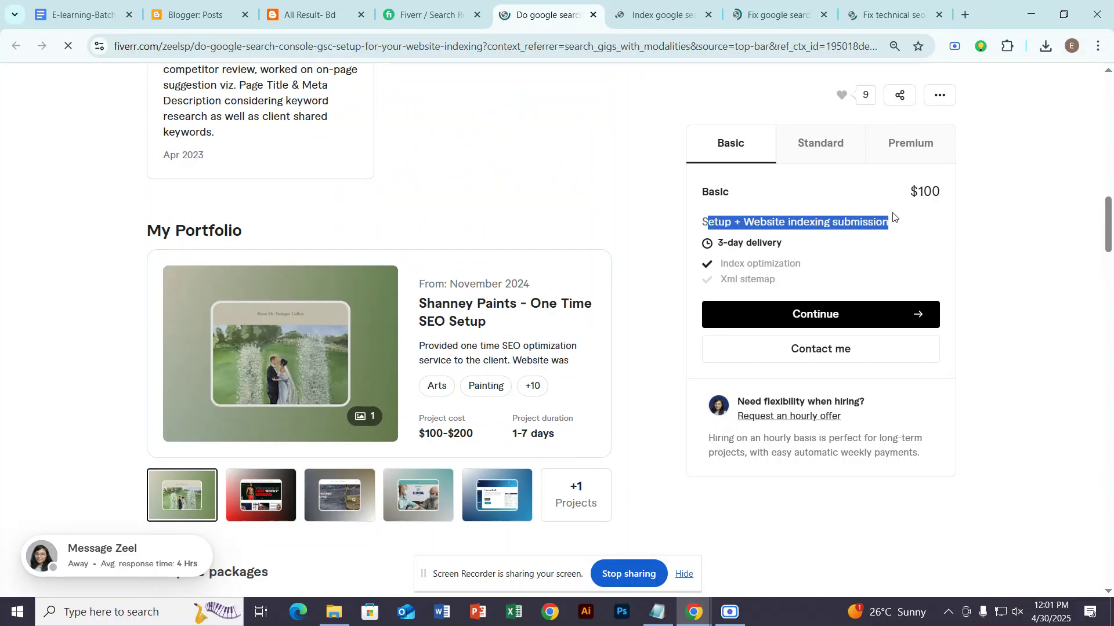
{"action": "left_click", "coordinate": [855, 137]}
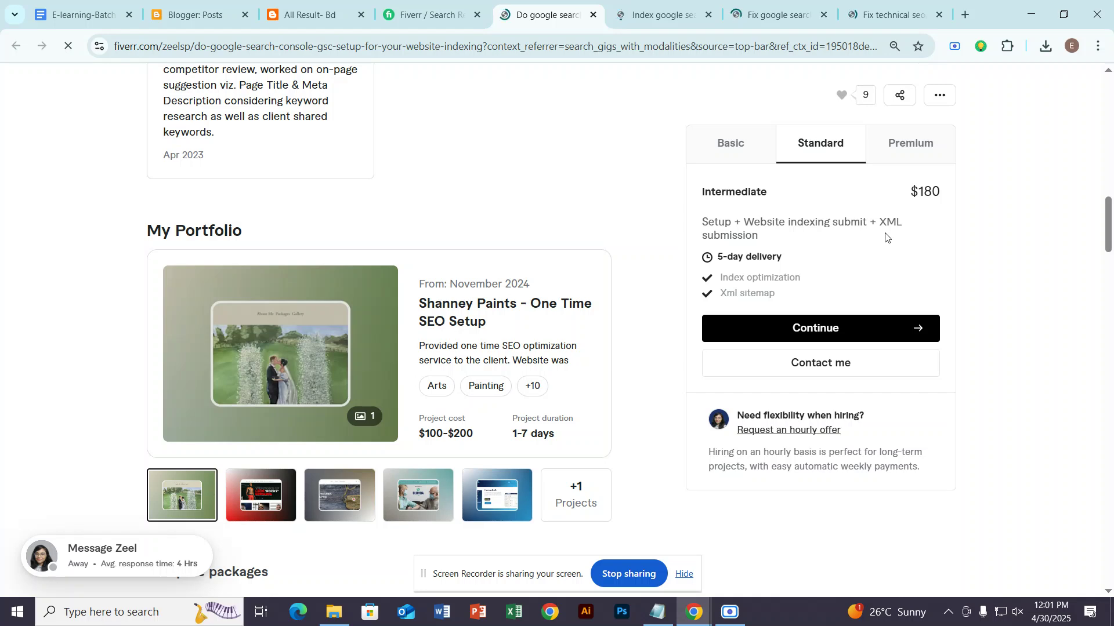
{"action": "left_click_drag", "start_coordinate": [882, 223], "coordinate": [899, 234]}
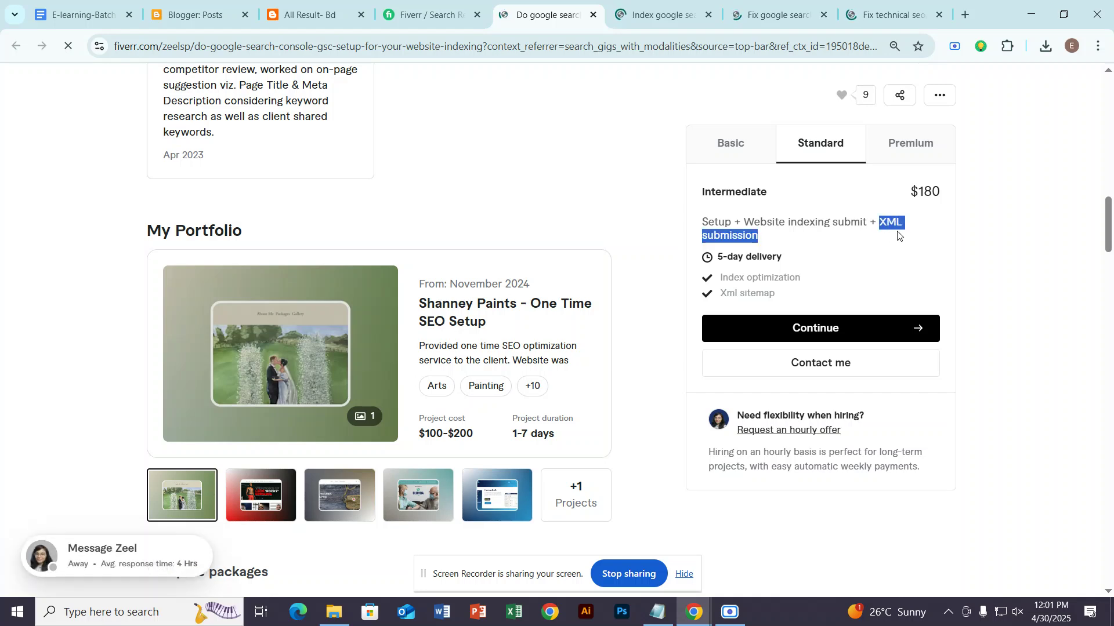
{"action": "left_click", "coordinate": [754, 248]}
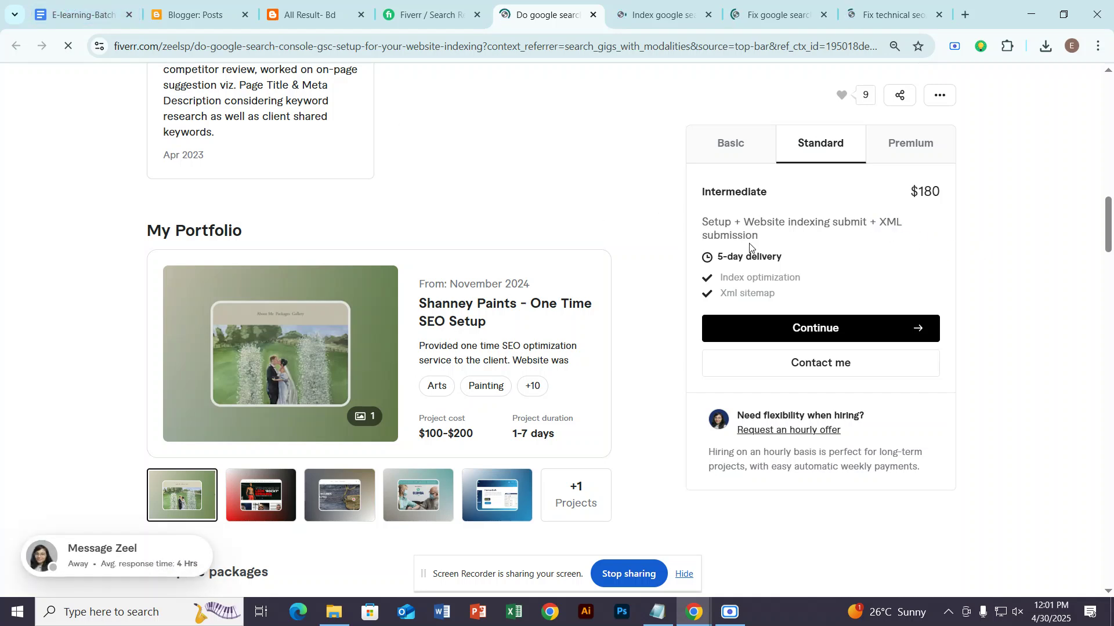
{"action": "left_click_drag", "start_coordinate": [703, 224], "coordinate": [778, 245]}
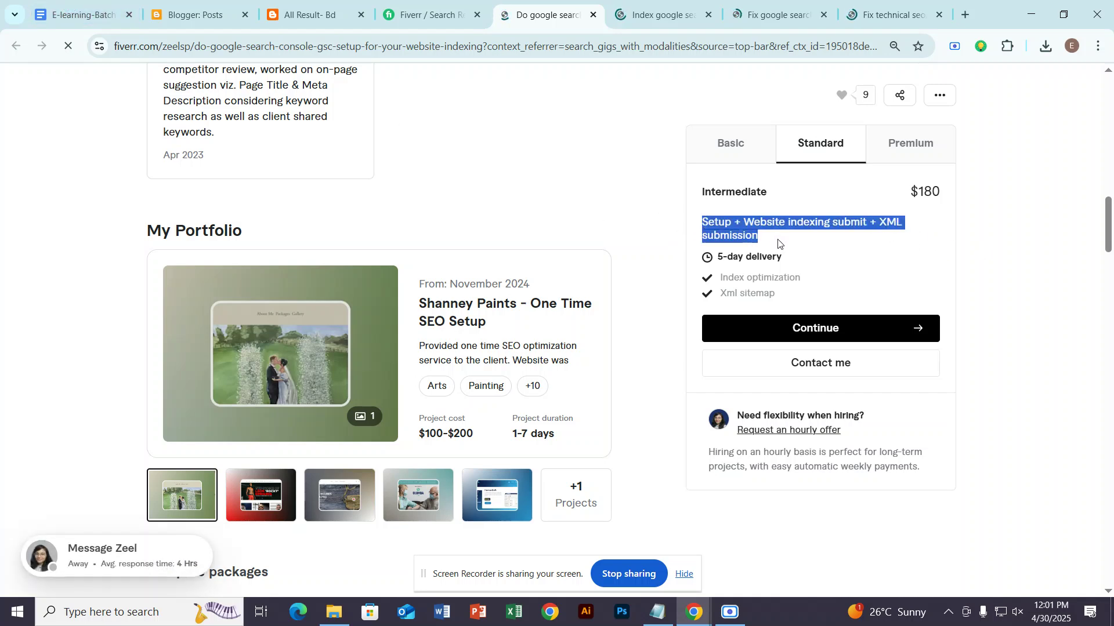
{"action": "left_click", "coordinate": [755, 239]}
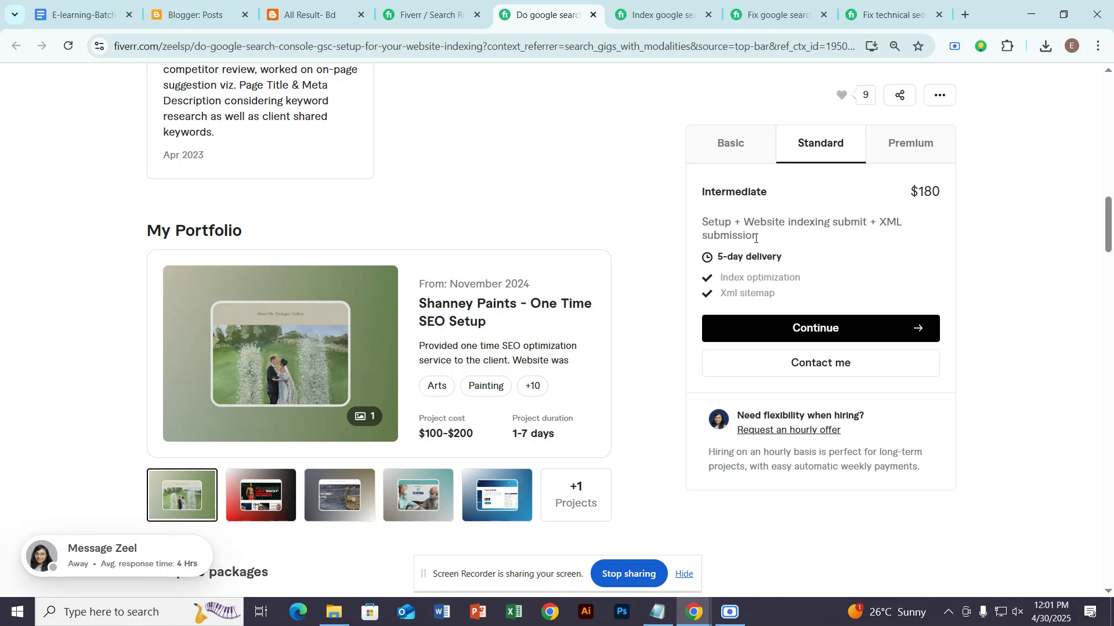
Copy the gig's Standard package description, "Setup + Website indexing submit + XML submission", into the Class No 25 notes below "Google site map".
{"action": "left_click_drag", "start_coordinate": [753, 235], "coordinate": [703, 222]}
{"action": "key", "text": "ctrl+c"}
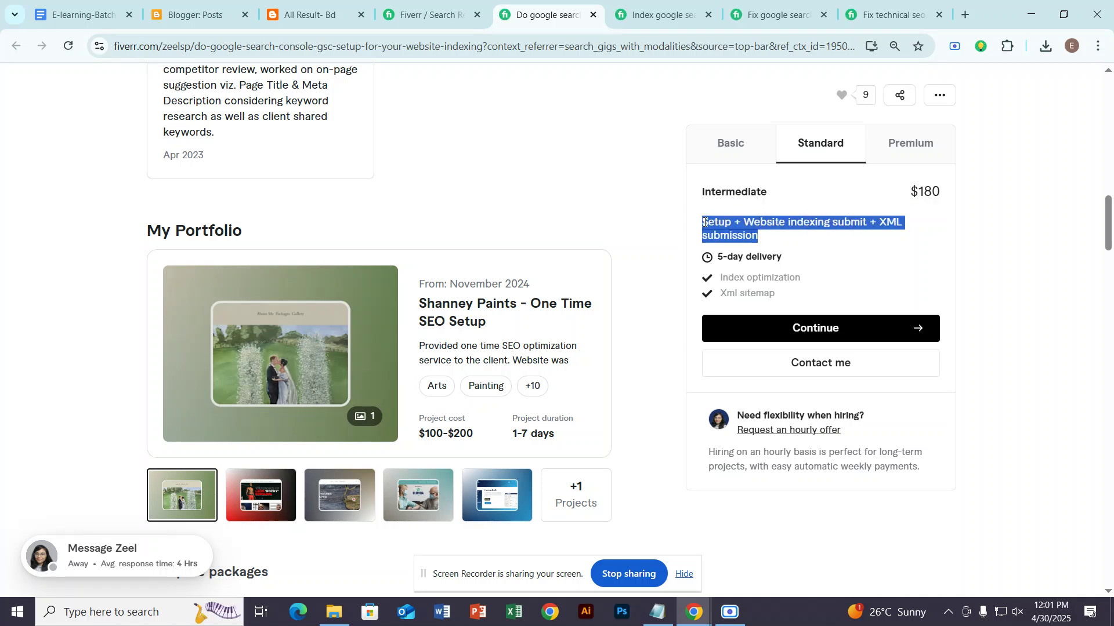
{"action": "left_click", "coordinate": [84, 16]}
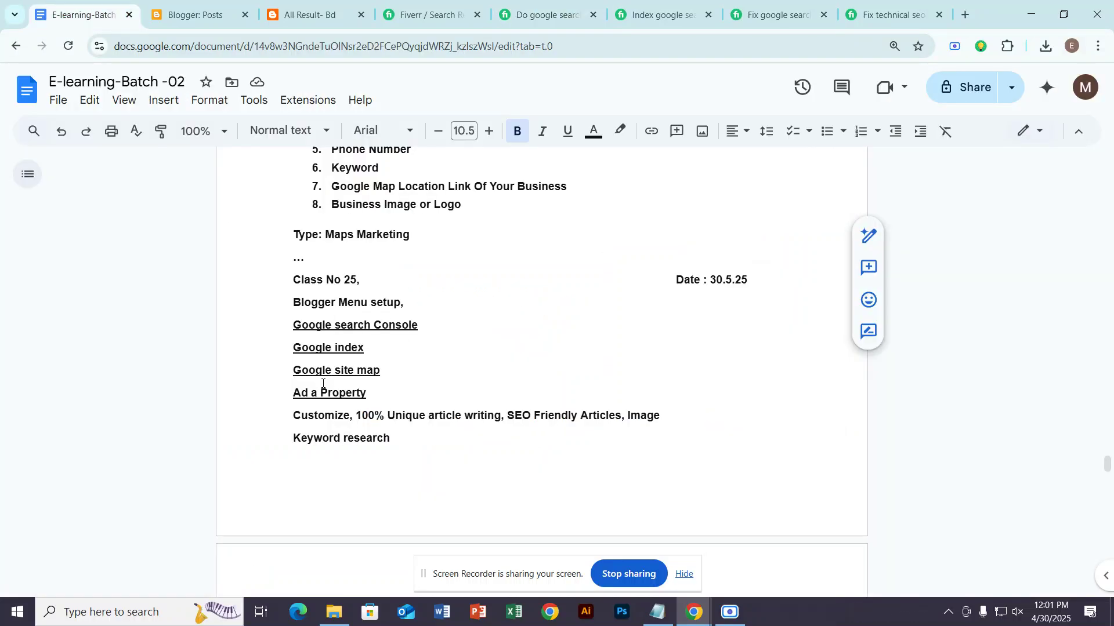
{"action": "left_click", "coordinate": [389, 370]}
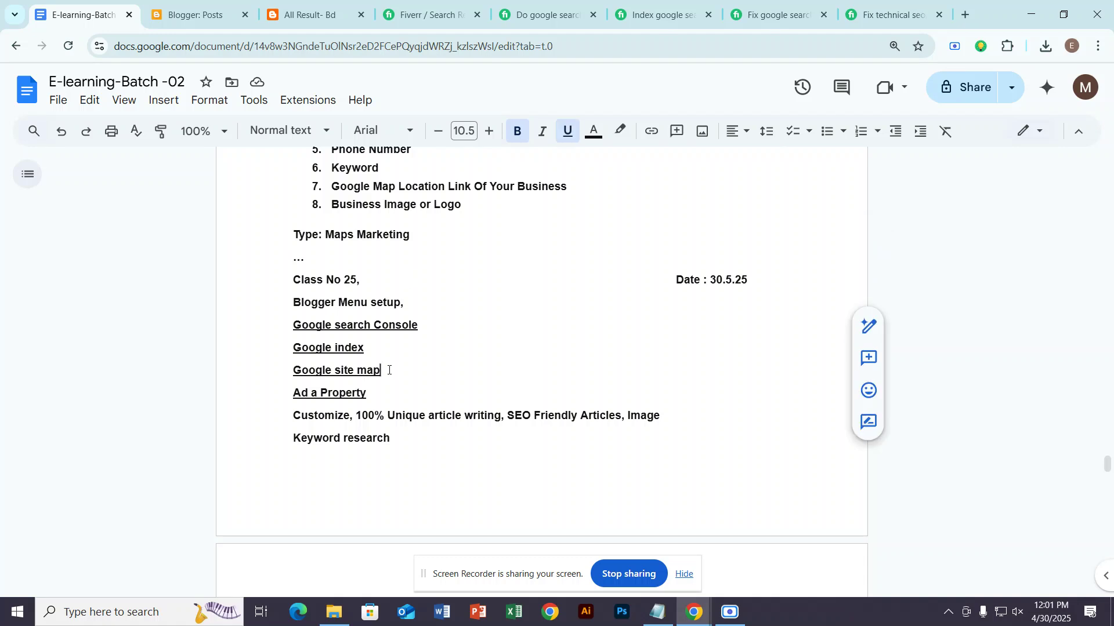
{"action": "key", "text": "Return"}
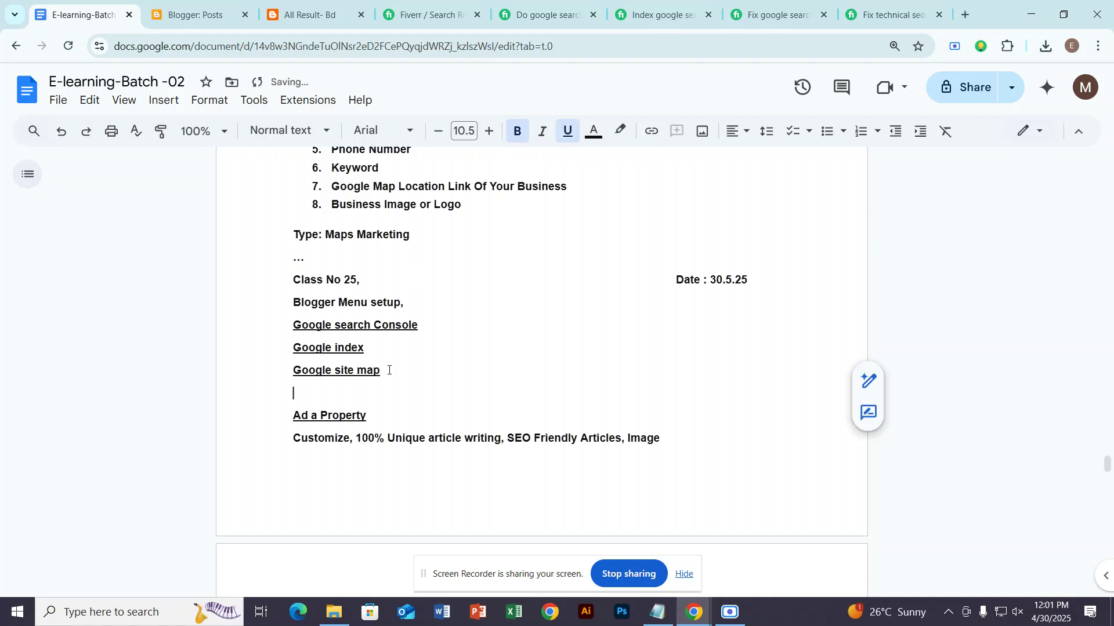
{"action": "key", "text": "ctrl+v"}
{"action": "left_click", "coordinate": [414, 426]}
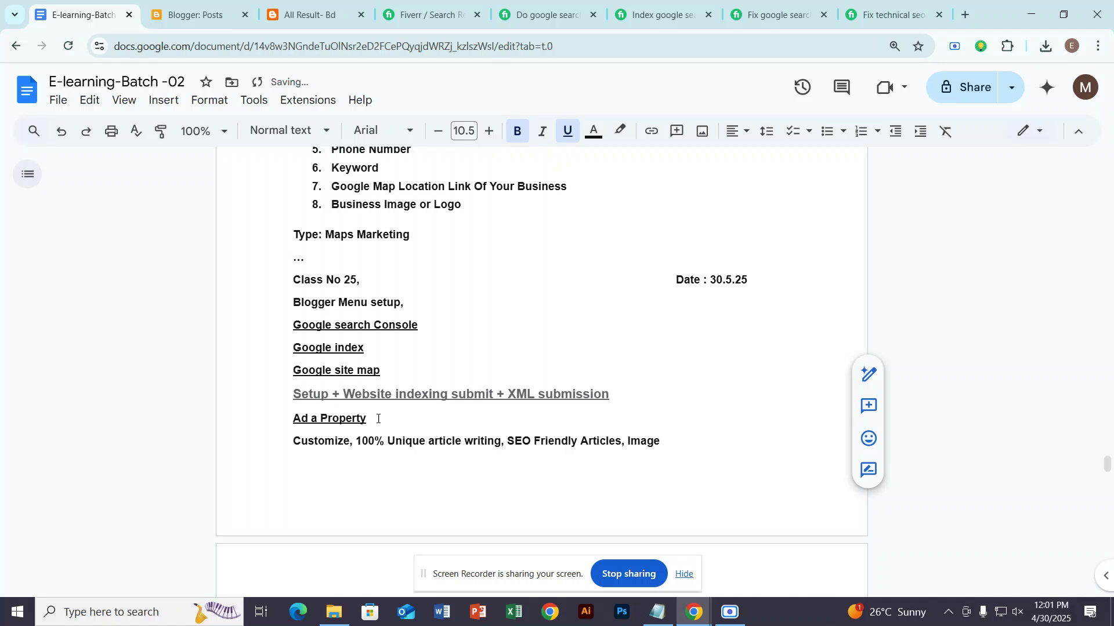
Remove the underlining from the lines "Blogger Menu setup," through "Ad a Property" and enlarge them to 25.5 pt, the pasted line to 27 pt.
{"action": "left_click_drag", "start_coordinate": [378, 418], "coordinate": [287, 301]}
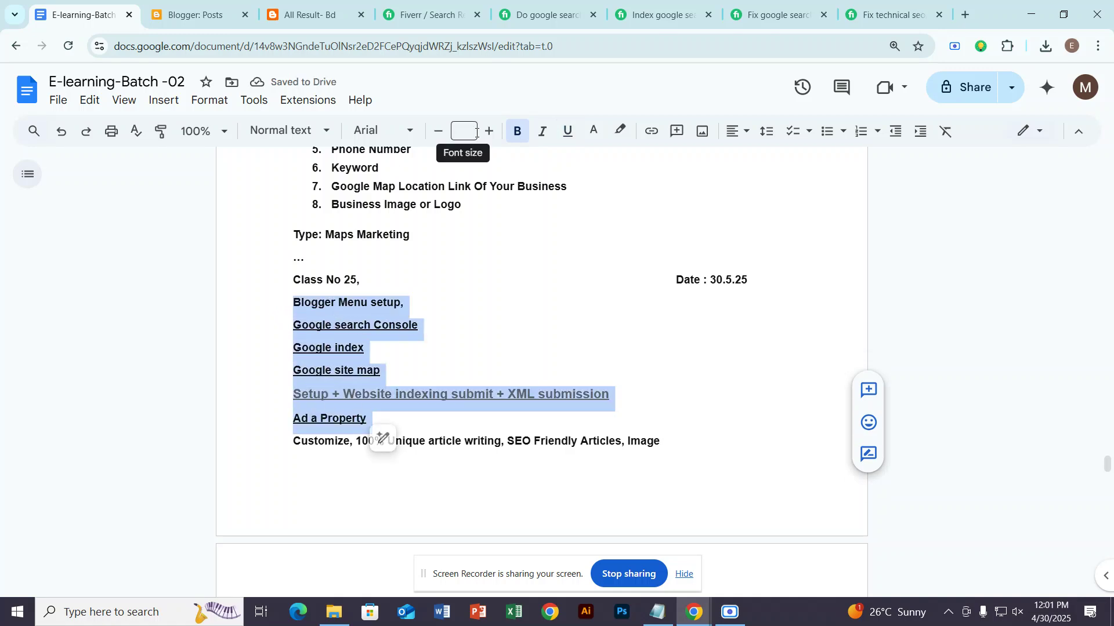
{"action": "left_click", "coordinate": [568, 131]}
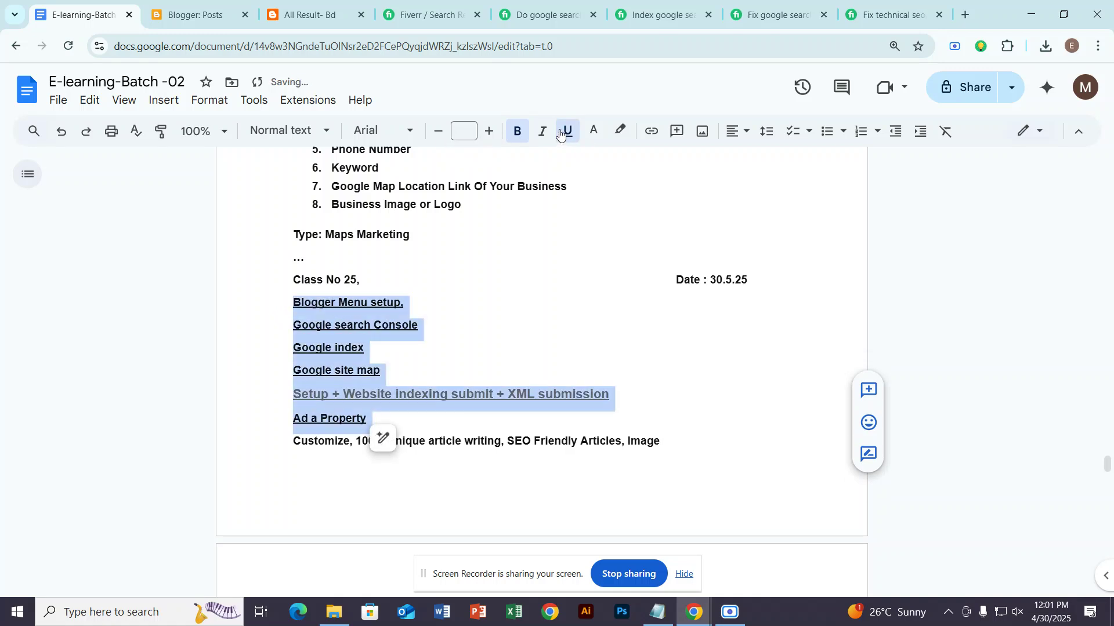
{"action": "left_click", "coordinate": [496, 134]}
{"action": "left_click", "coordinate": [496, 133]}
{"action": "left_click", "coordinate": [496, 133]}
{"action": "left_click", "coordinate": [495, 134]}
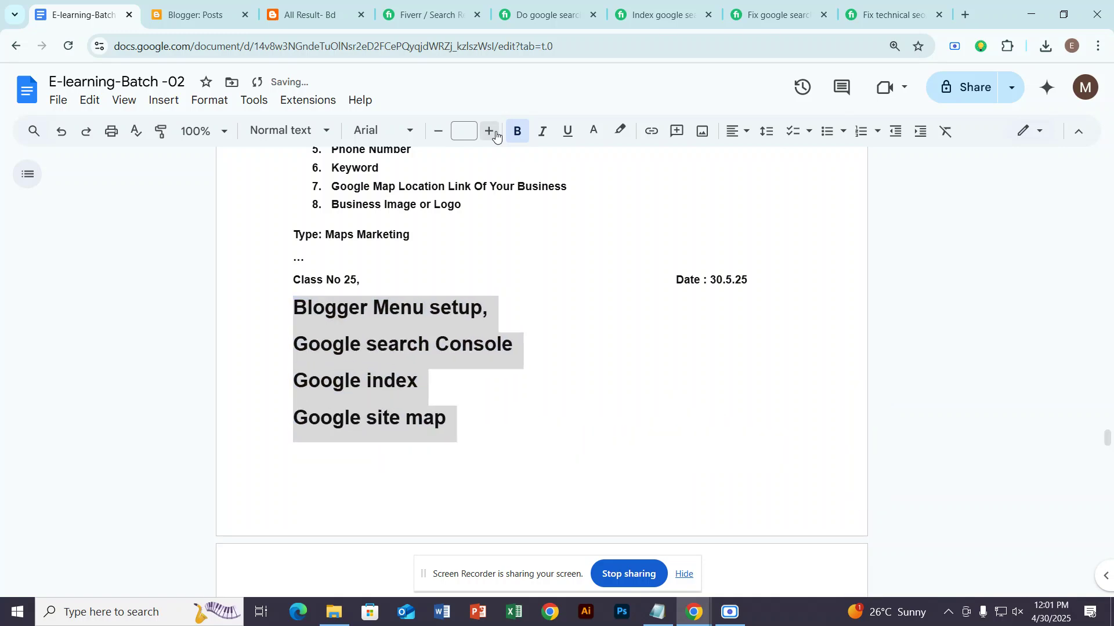
{"action": "left_click", "coordinate": [495, 134]}
{"action": "left_click", "coordinate": [490, 131]}
{"action": "left_click", "coordinate": [490, 131]}
{"action": "left_click", "coordinate": [490, 131]}
{"action": "left_click", "coordinate": [491, 131]}
{"action": "left_click", "coordinate": [490, 131]}
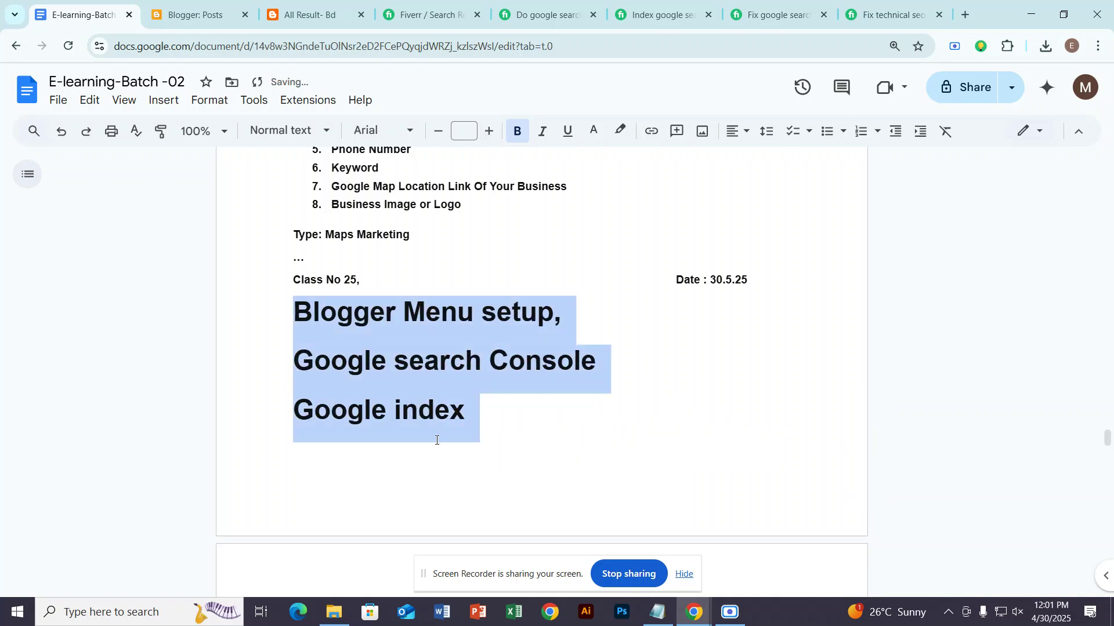
Review the pasted services line in the notes, highlighting "Setup" and "Website indexing submit" one after the other.
{"action": "left_click", "coordinate": [436, 440]}
{"action": "scroll", "coordinate": [465, 335], "scroll_direction": "down", "scroll_amount": 6}
{"action": "double_click", "coordinate": [524, 332]}
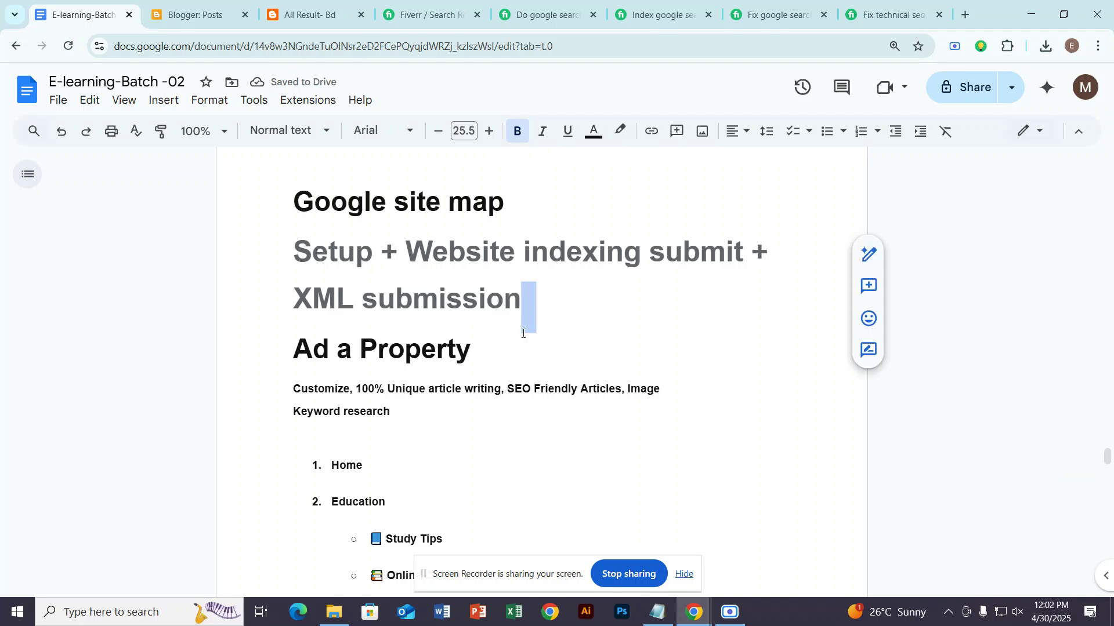
{"action": "left_click", "coordinate": [359, 259]}
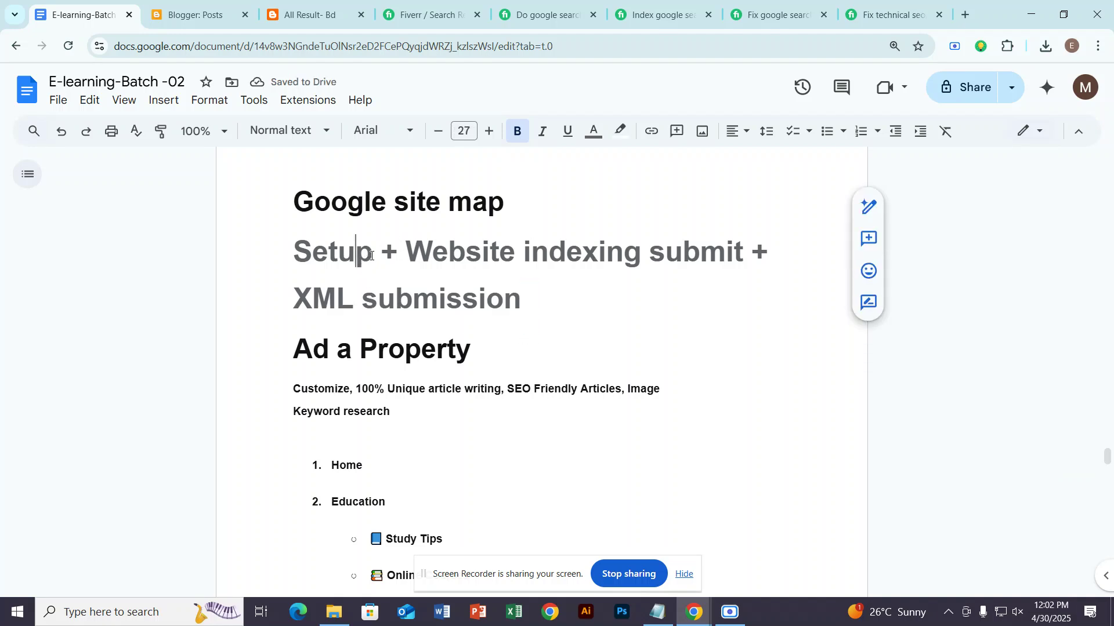
{"action": "left_click_drag", "start_coordinate": [370, 256], "coordinate": [293, 256]}
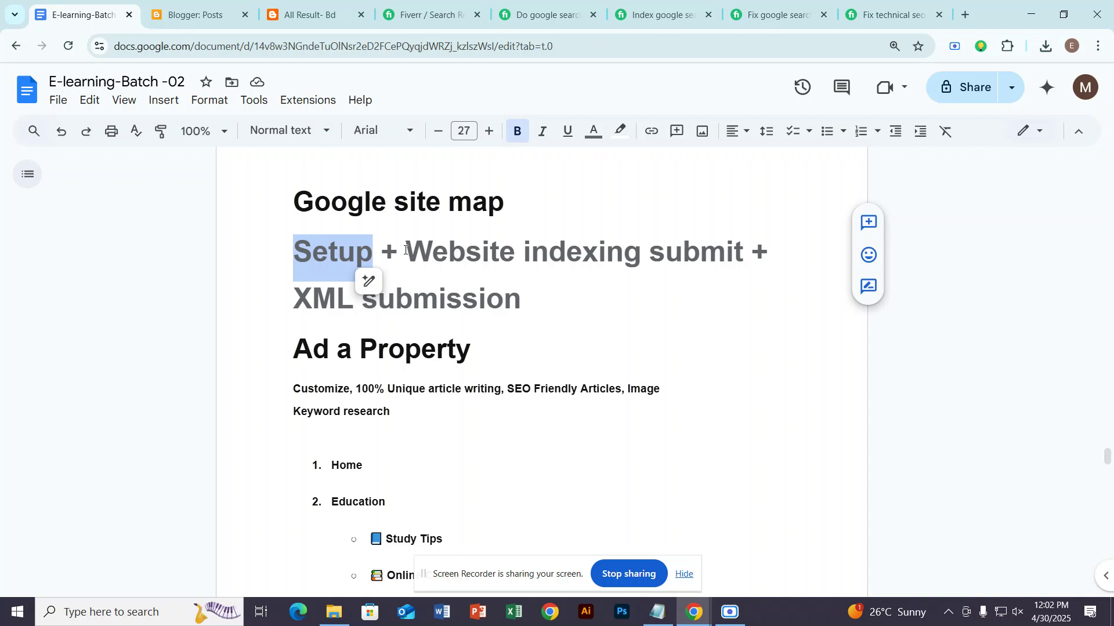
{"action": "left_click_drag", "start_coordinate": [405, 251], "coordinate": [743, 256]}
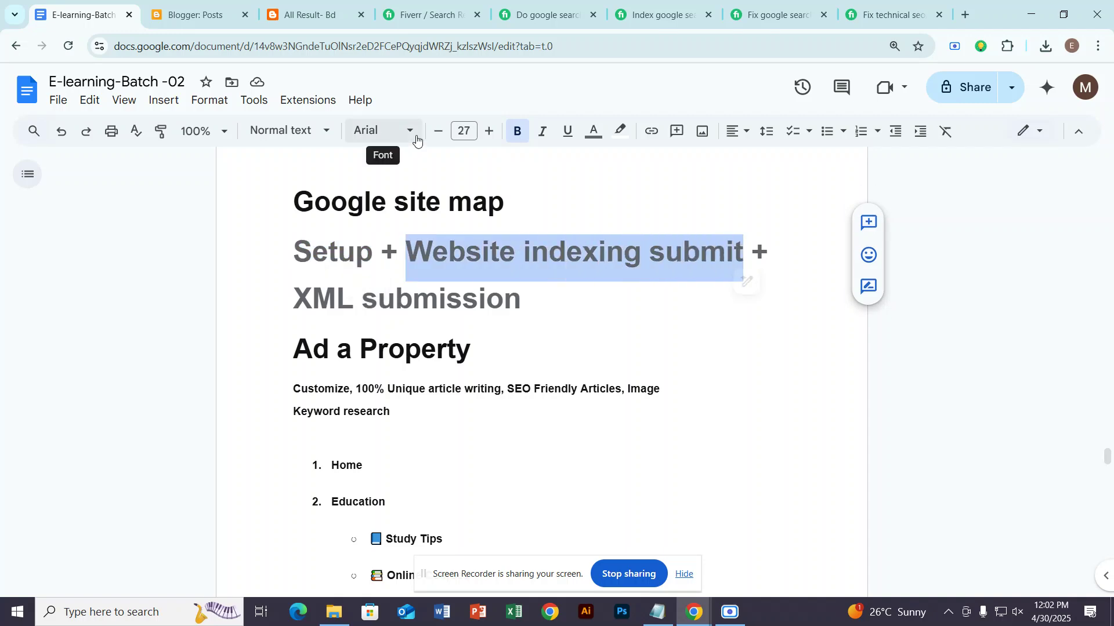
Switch to Blogger and open the settings of the All Result- Bd blog.
{"action": "left_click", "coordinate": [195, 14]}
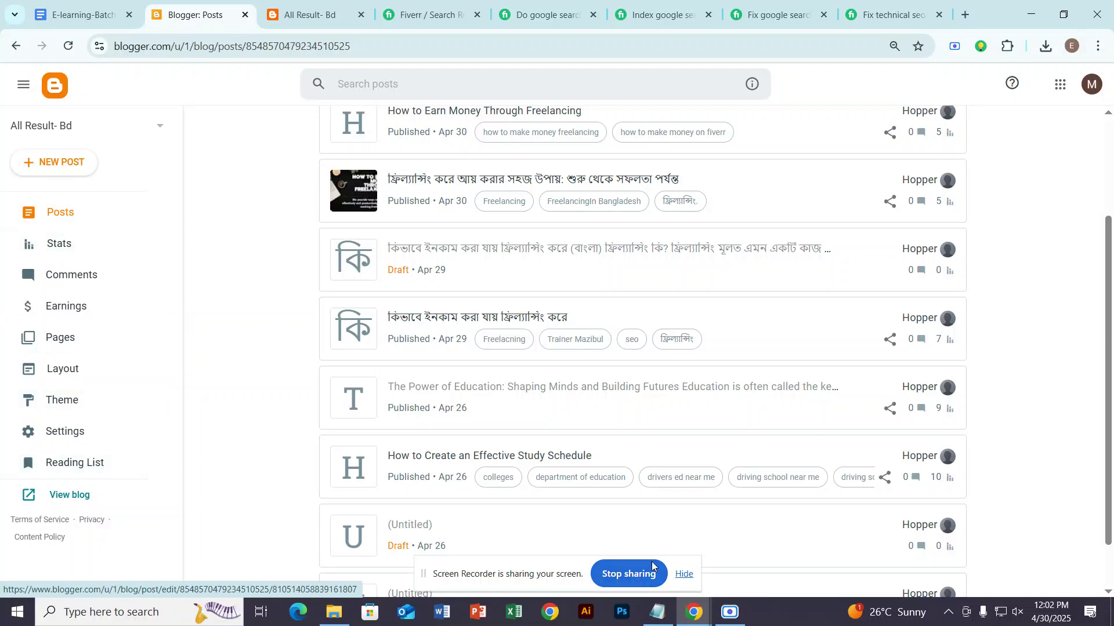
{"action": "left_click", "coordinate": [730, 612]}
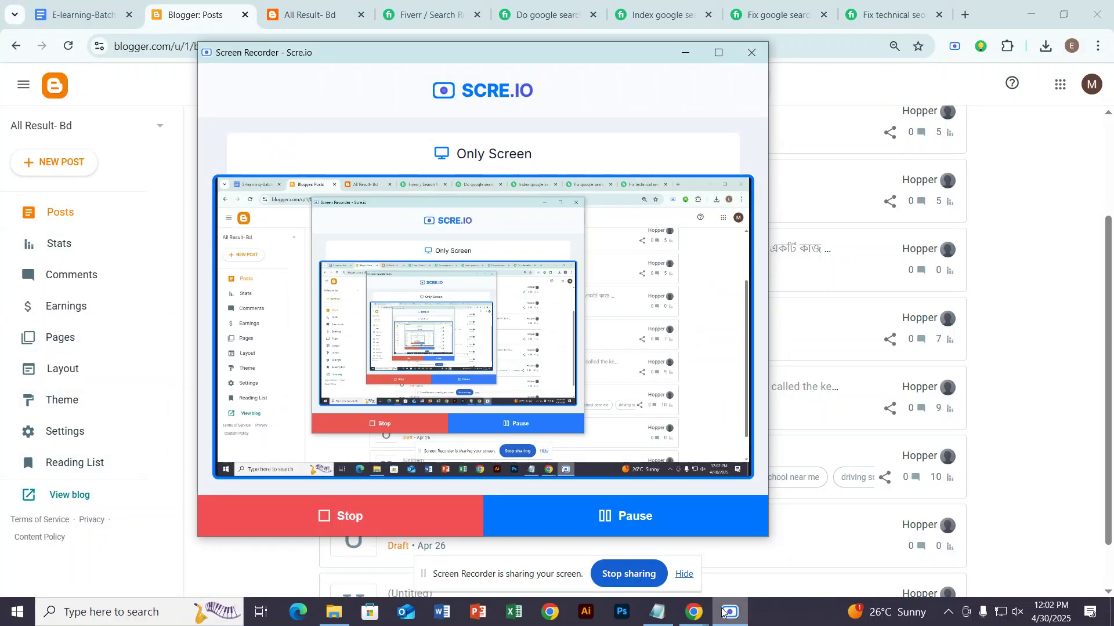
{"action": "left_click", "coordinate": [683, 51]}
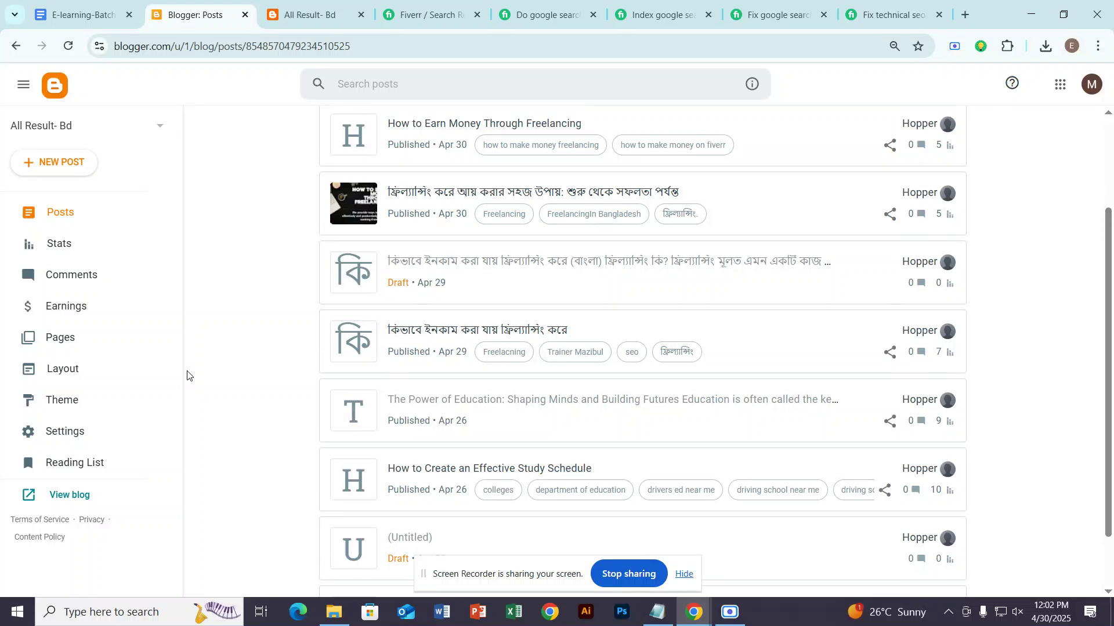
{"action": "left_click", "coordinate": [77, 436]}
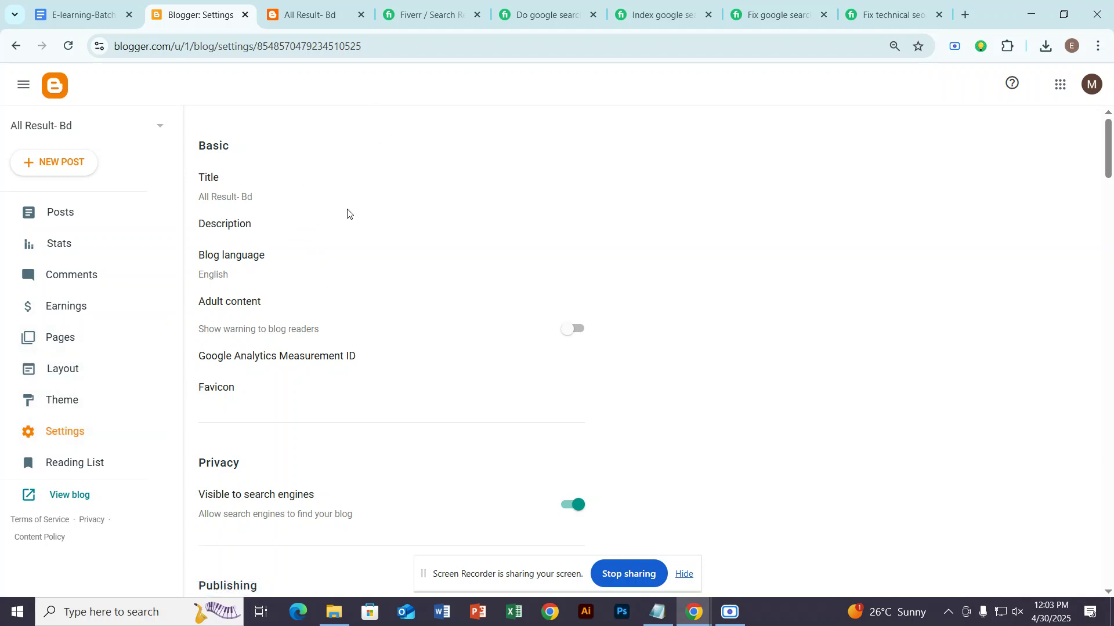
Look through the blog's settings, including the meta tags, crawlers and indexing, monetization and site feed sections.
{"action": "scroll", "coordinate": [348, 215], "scroll_direction": "down", "scroll_amount": 6}
{"action": "scroll", "coordinate": [346, 219], "scroll_direction": "down", "scroll_amount": 15}
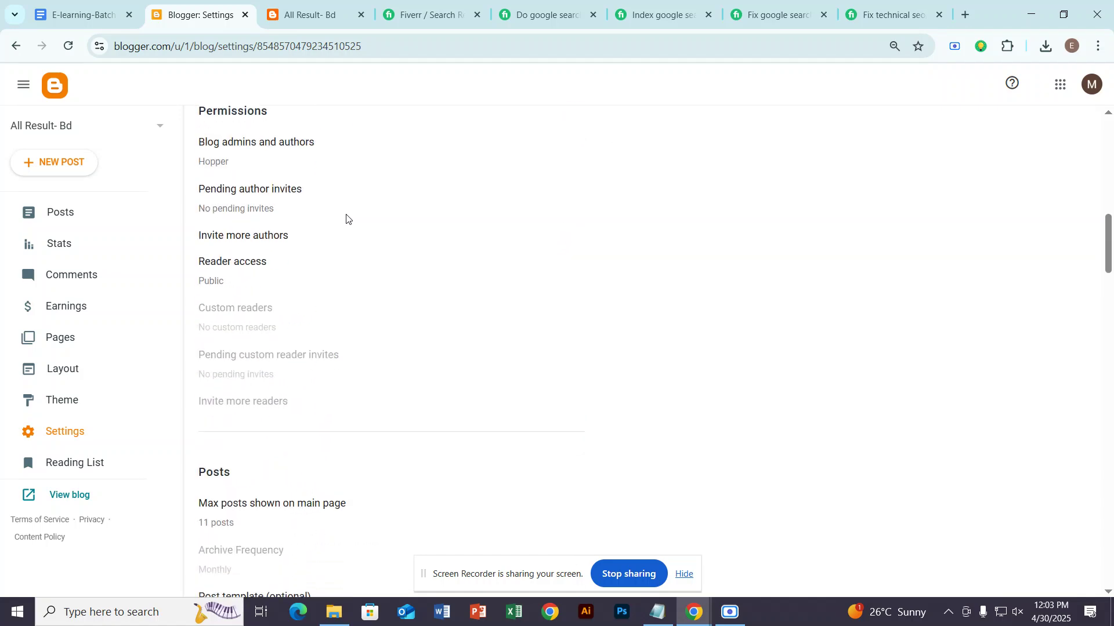
{"action": "scroll", "coordinate": [346, 218], "scroll_direction": "down", "scroll_amount": 10}
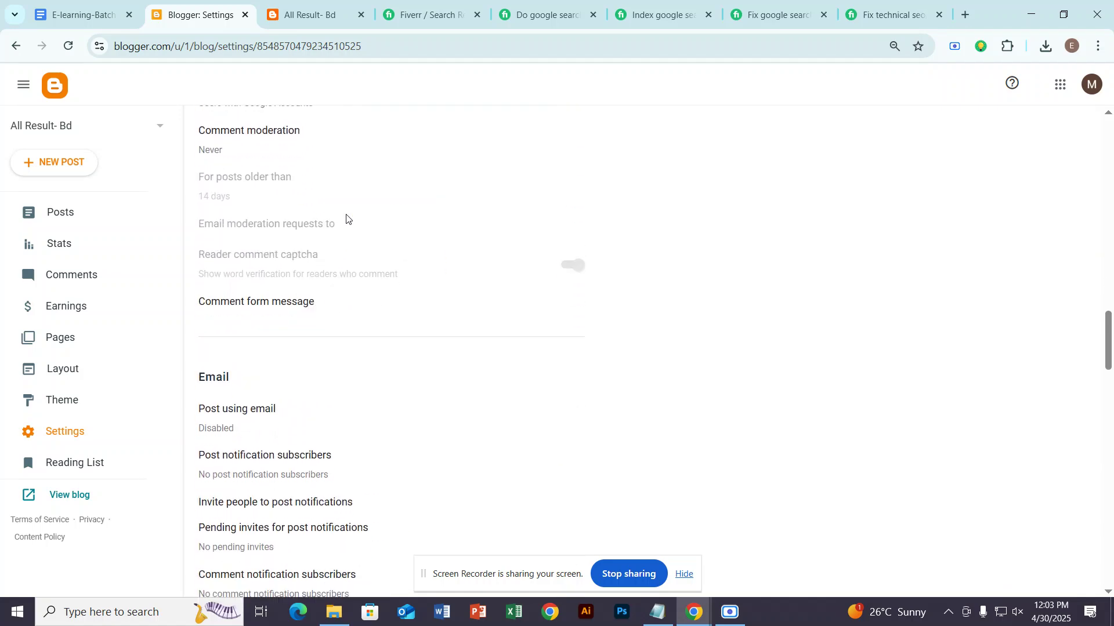
{"action": "scroll", "coordinate": [346, 219], "scroll_direction": "down", "scroll_amount": 8}
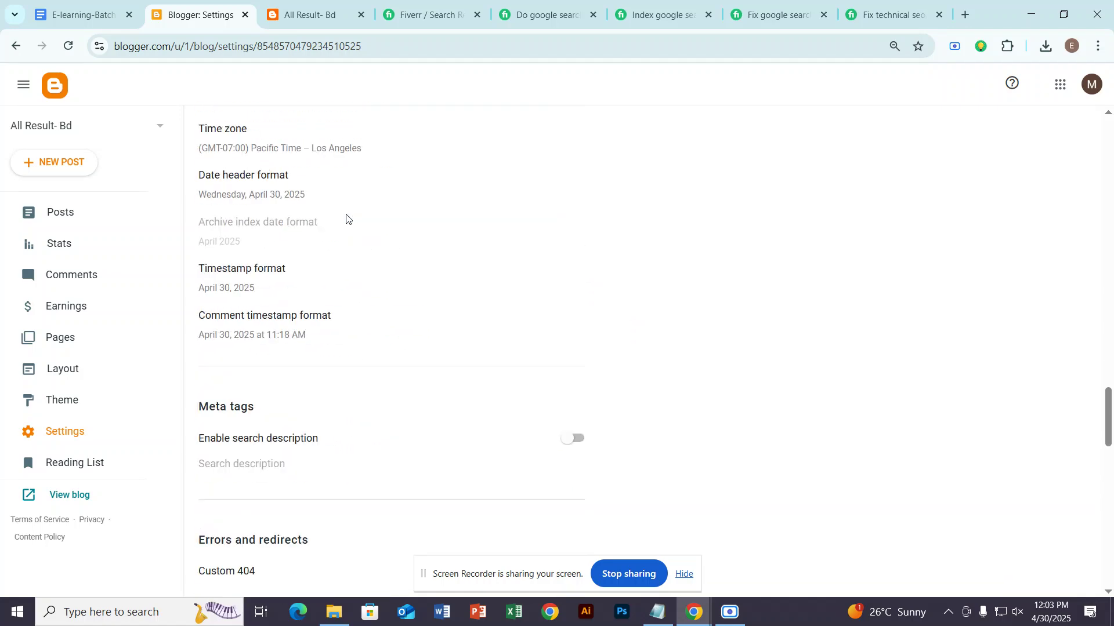
{"action": "scroll", "coordinate": [346, 218], "scroll_direction": "down", "scroll_amount": 2}
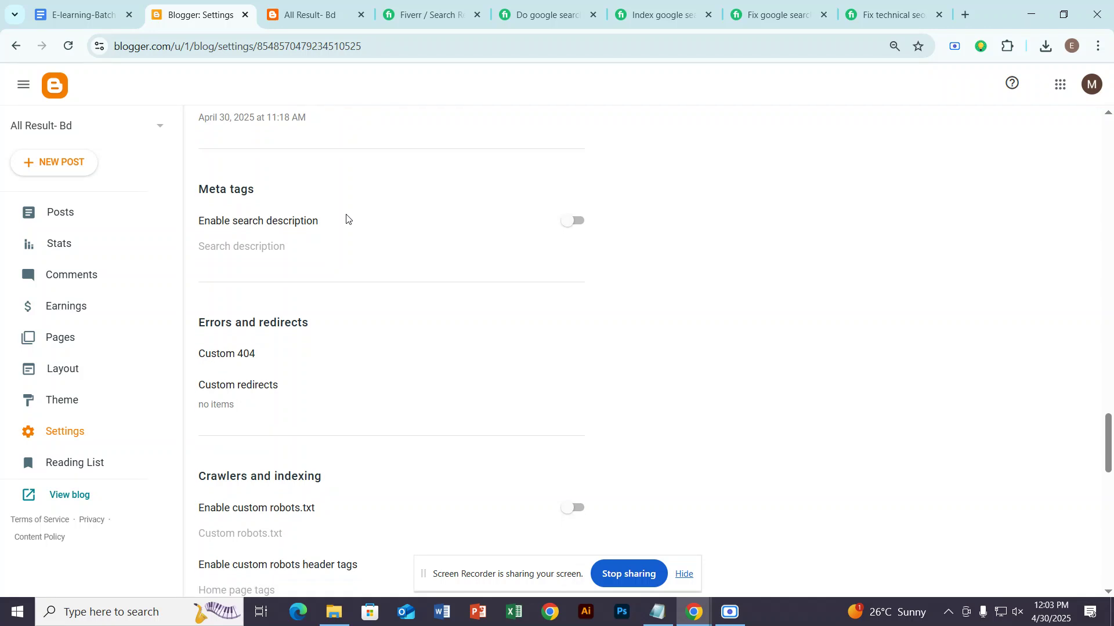
{"action": "scroll", "coordinate": [347, 219], "scroll_direction": "down", "scroll_amount": 6}
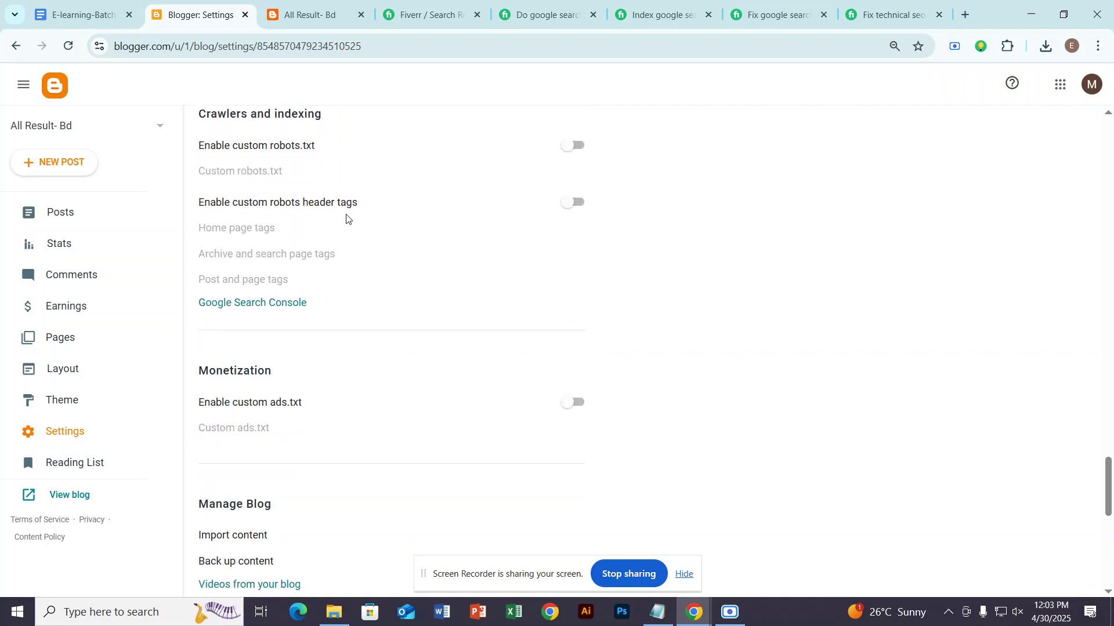
{"action": "scroll", "coordinate": [346, 219], "scroll_direction": "down", "scroll_amount": 10}
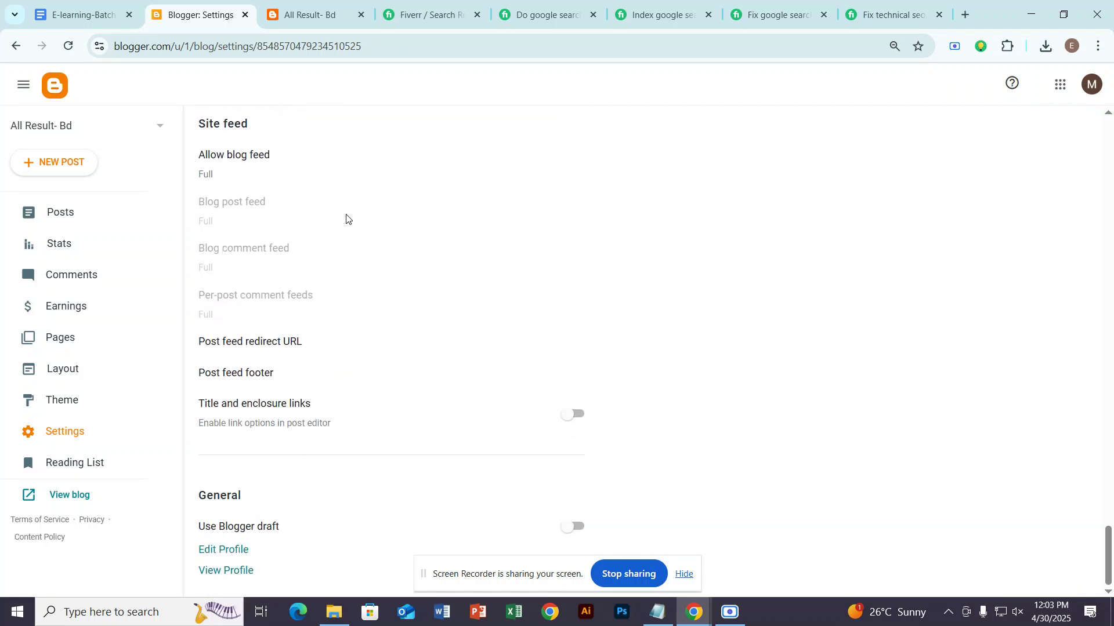
{"action": "scroll", "coordinate": [242, 443], "scroll_direction": "up", "scroll_amount": 4}
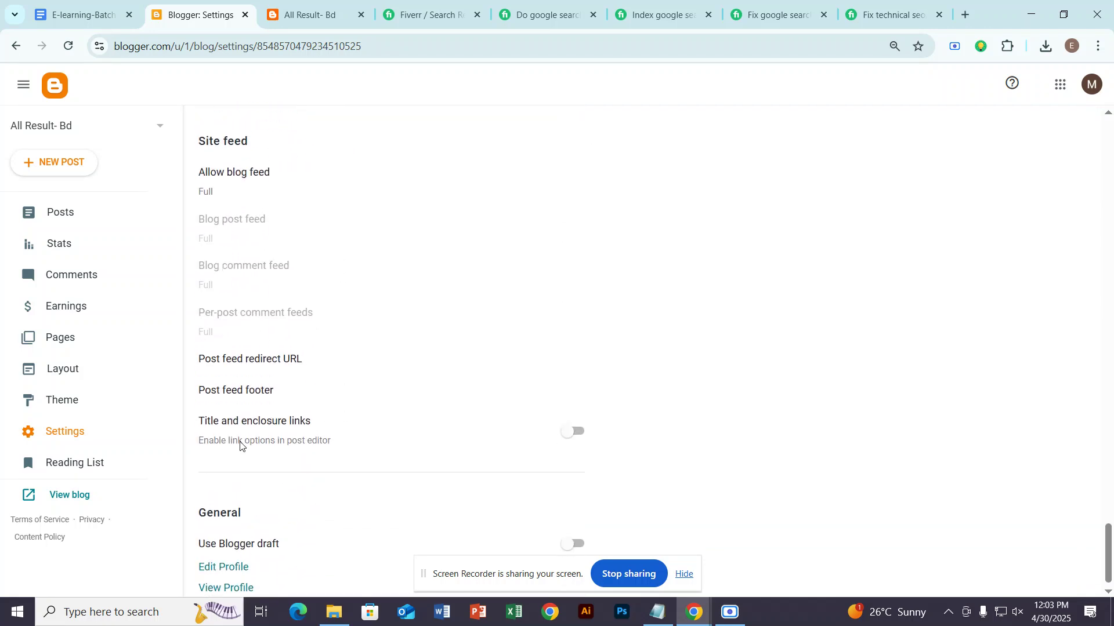
{"action": "scroll", "coordinate": [240, 444], "scroll_direction": "up", "scroll_amount": 5}
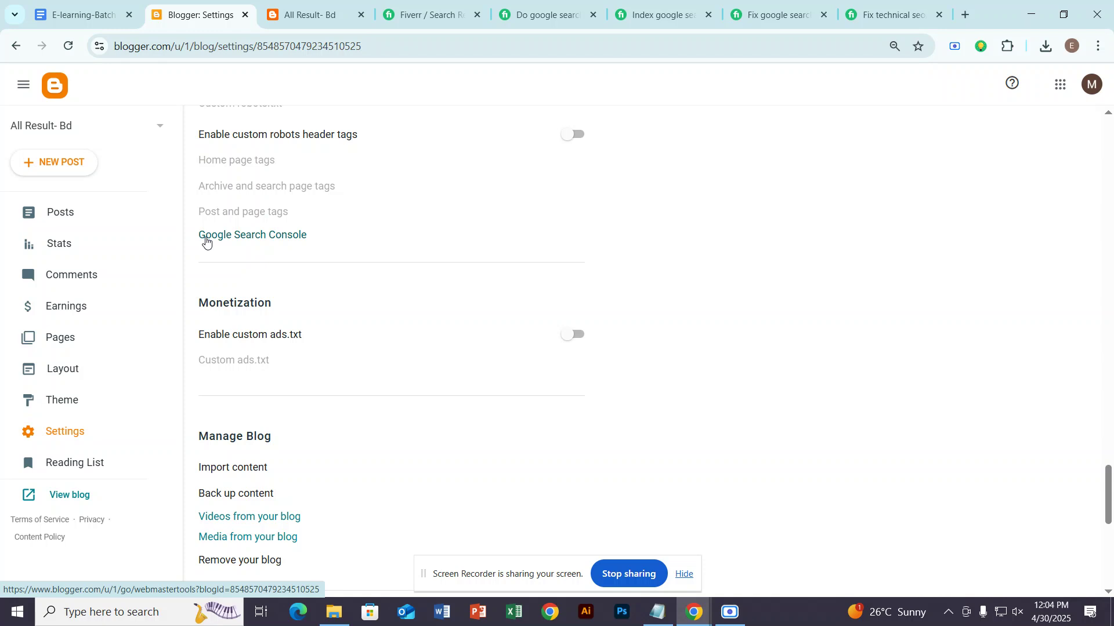
{"action": "scroll", "coordinate": [206, 241], "scroll_direction": "up", "scroll_amount": 1}
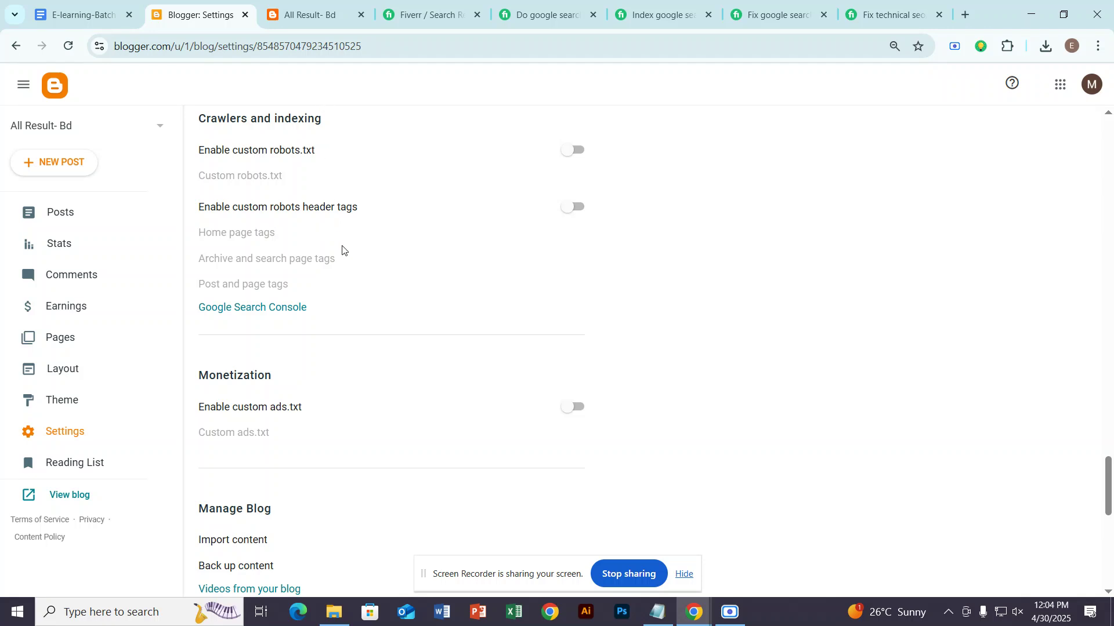
{"action": "scroll", "coordinate": [286, 304], "scroll_direction": "down", "scroll_amount": 3}
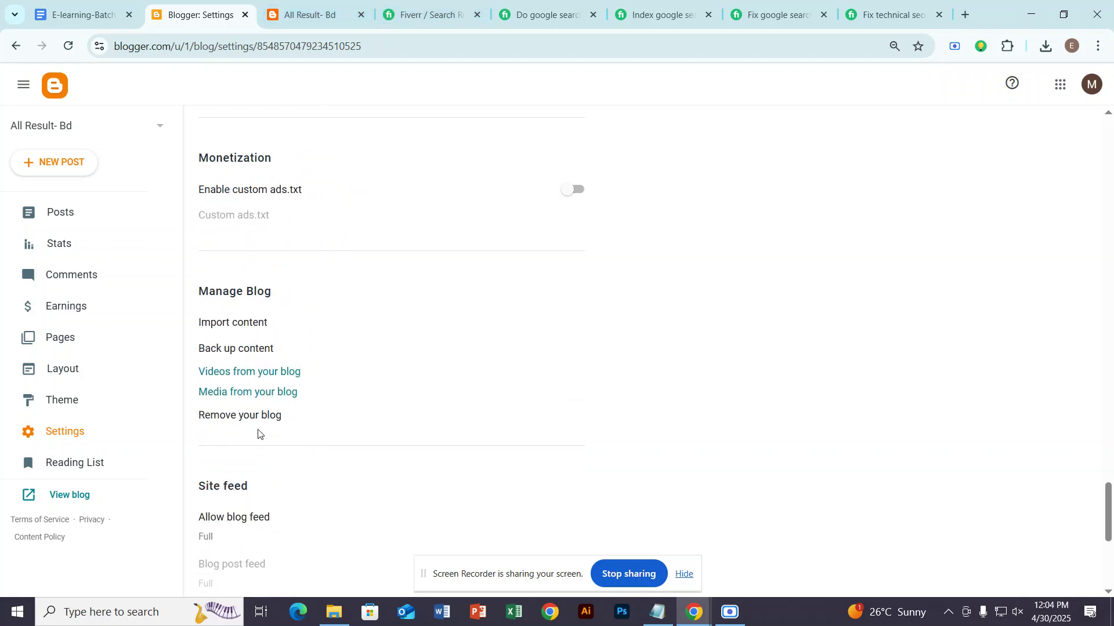
Open Google Search Console from the blog's crawlers and indexing settings.
{"action": "scroll", "coordinate": [267, 394], "scroll_direction": "up", "scroll_amount": 2}
{"action": "left_click", "coordinate": [244, 238]}
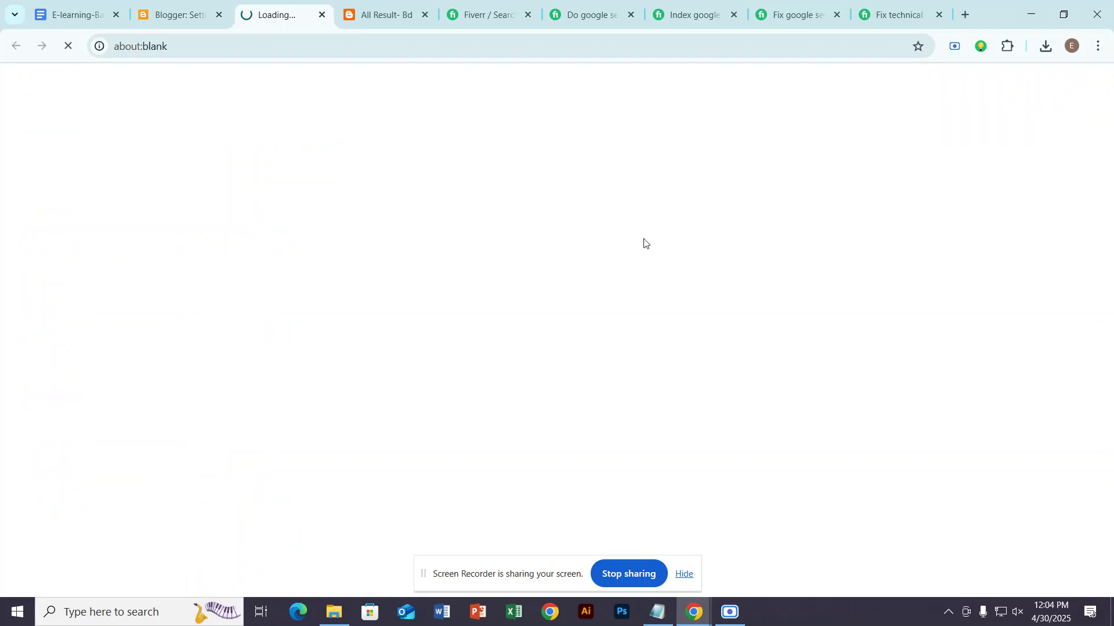
{"action": "left_click", "coordinate": [730, 612]}
{"action": "left_click", "coordinate": [729, 612]}
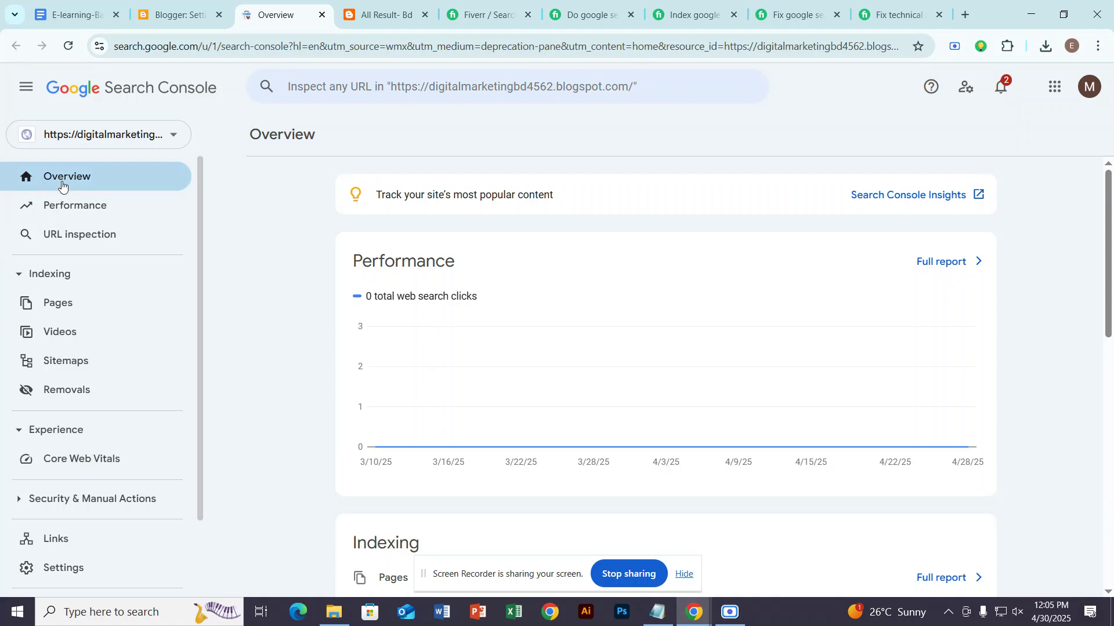
Start adding a new property in Search Console and choose the URL prefix type.
{"action": "left_click", "coordinate": [150, 145]}
{"action": "scroll", "coordinate": [116, 418], "scroll_direction": "down", "scroll_amount": 3}
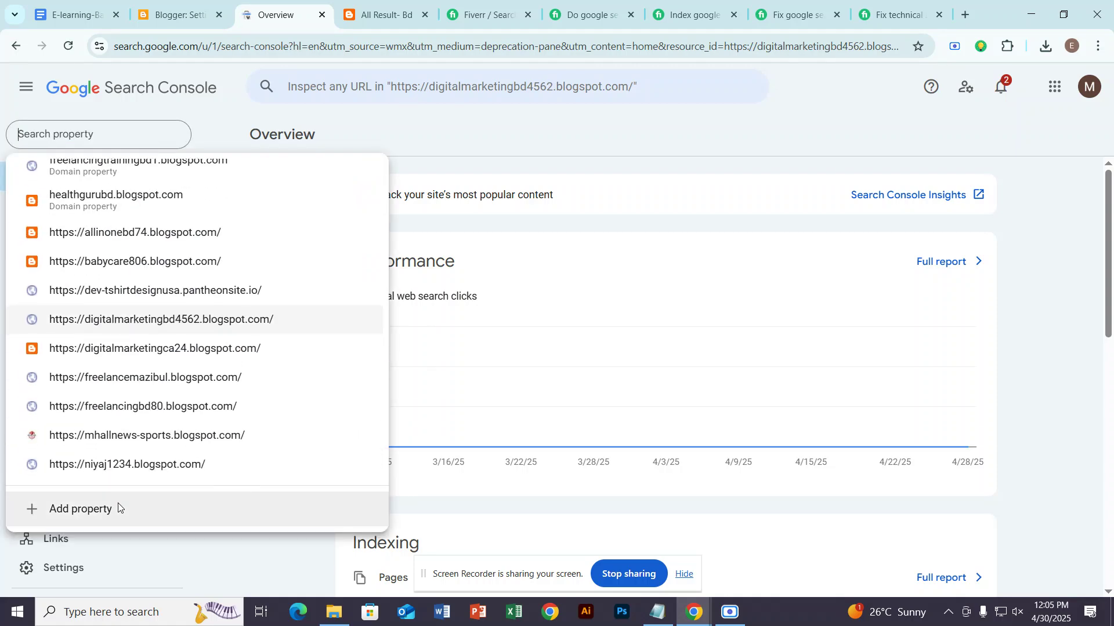
{"action": "left_click", "coordinate": [118, 508]}
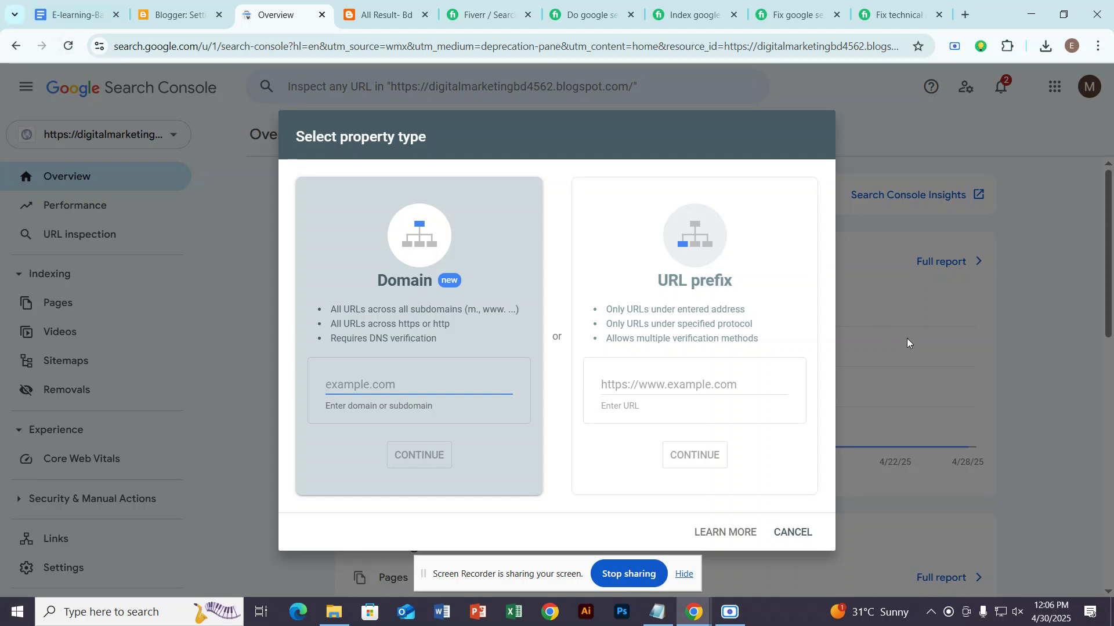
{"action": "left_click", "coordinate": [737, 374]}
{"action": "left_click", "coordinate": [379, 5]}
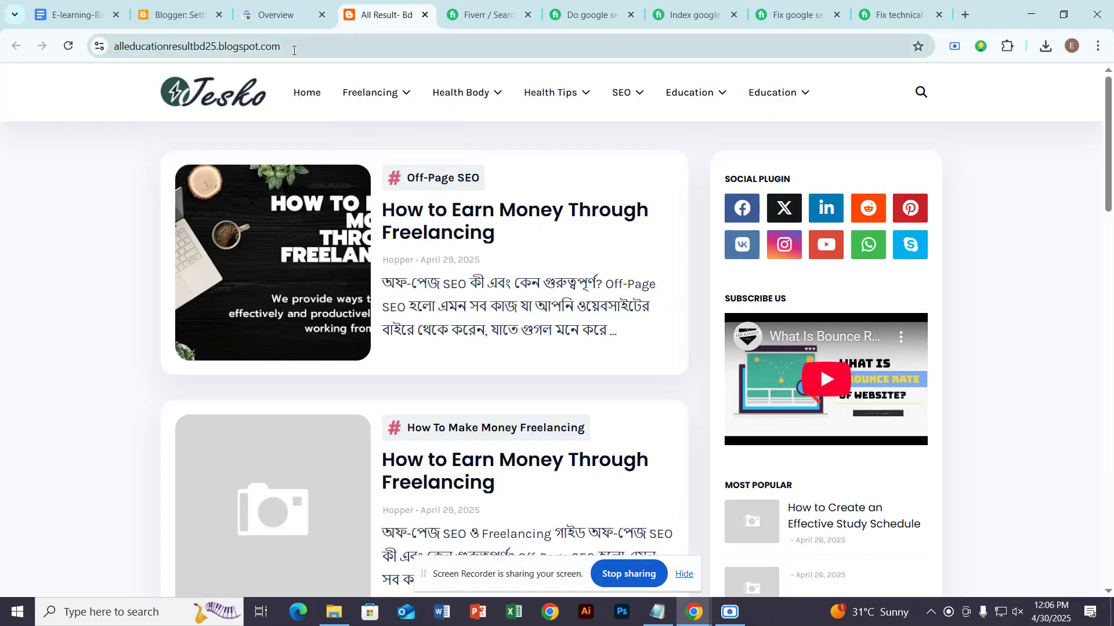
{"action": "left_click", "coordinate": [232, 48]}
{"action": "right_click", "coordinate": [233, 51]}
{"action": "left_click", "coordinate": [316, 188]}
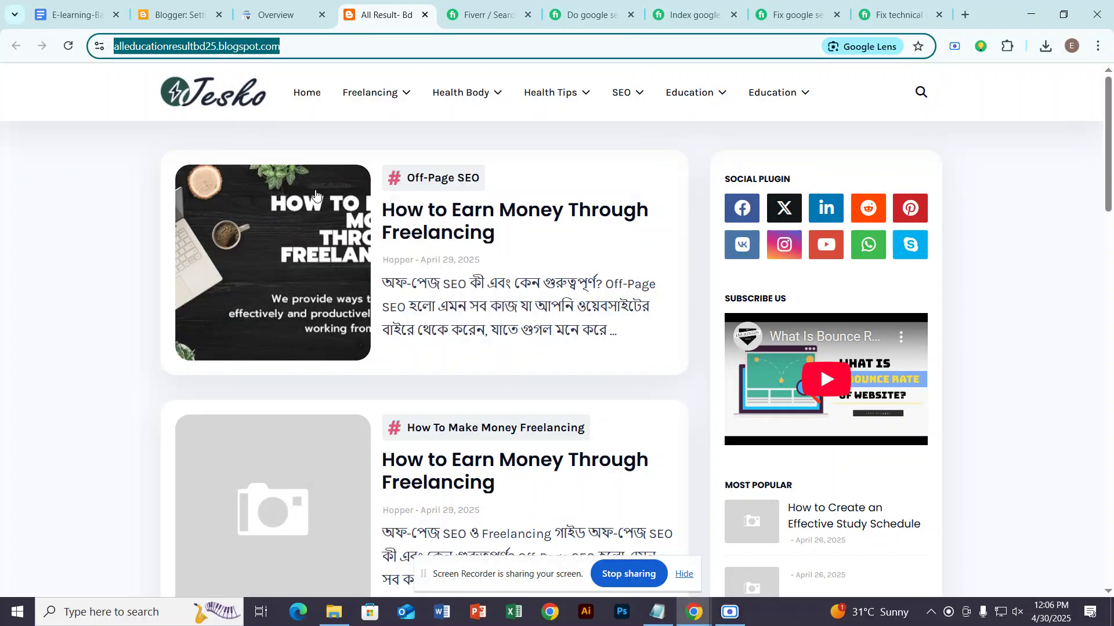
{"action": "left_click", "coordinate": [187, 51]}
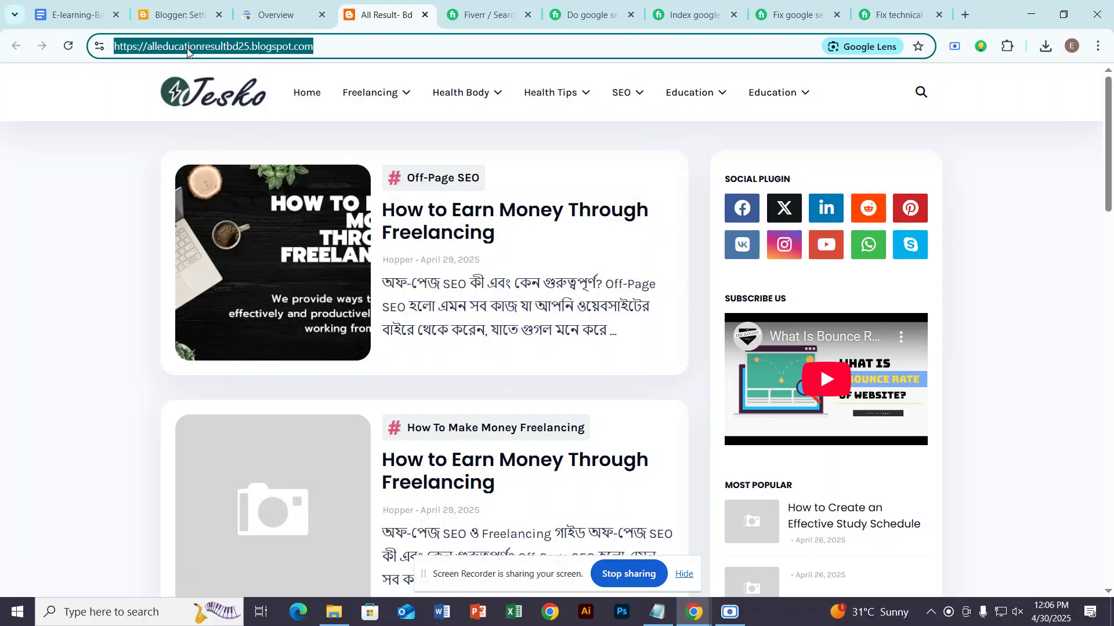
{"action": "triple_click", "coordinate": [188, 50]}
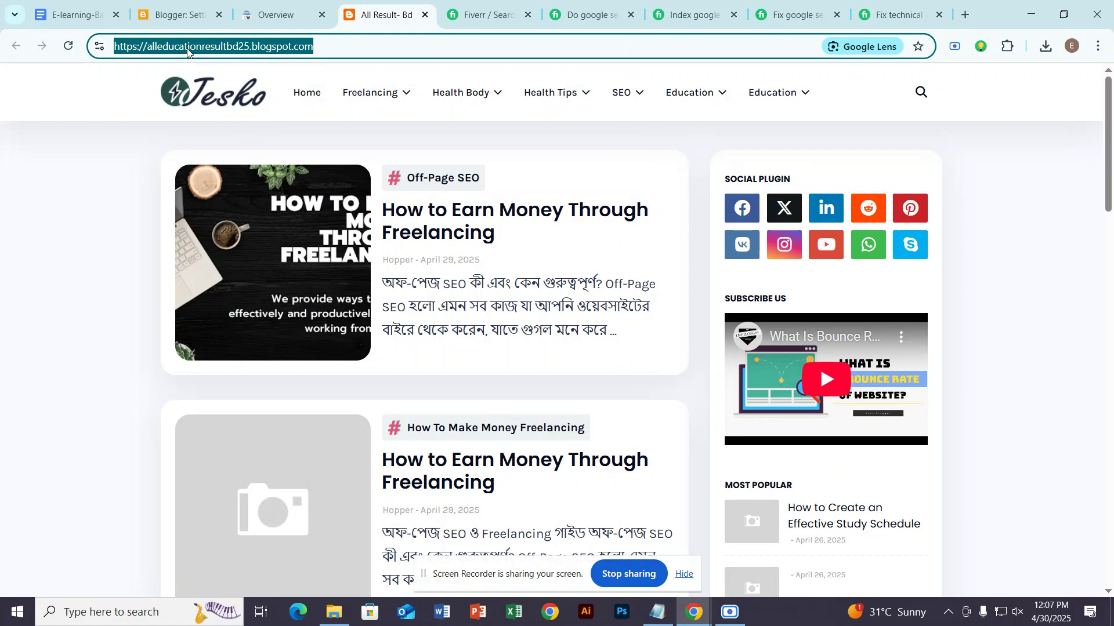
Open the live All Result- Bd blog from its Blogger dashboard and copy the blog's web address.
{"action": "left_click", "coordinate": [183, 8]}
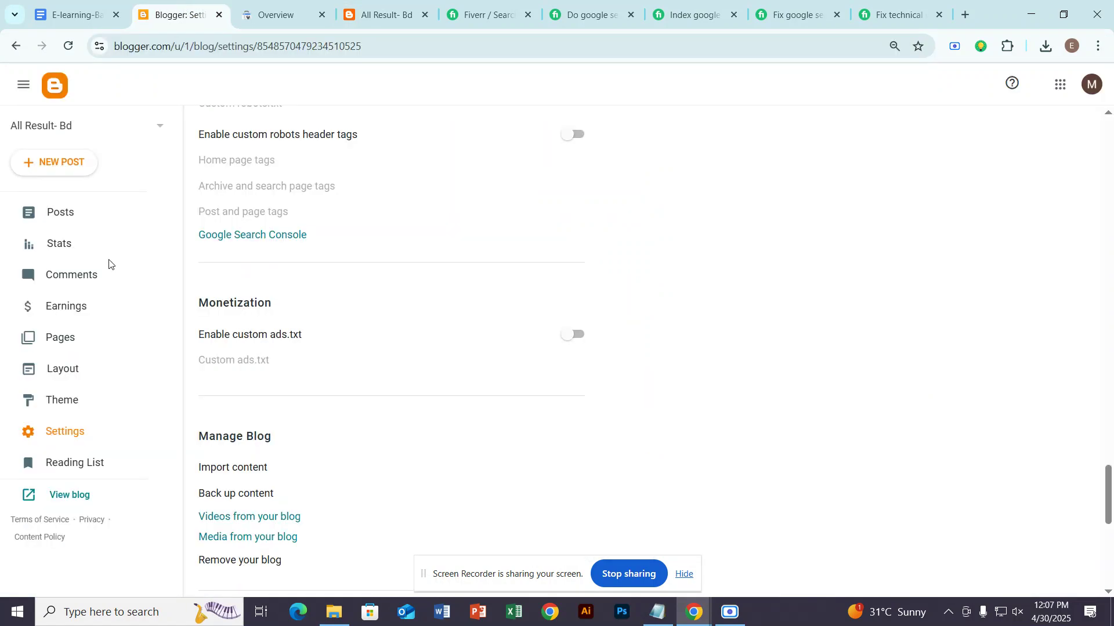
{"action": "left_click", "coordinate": [63, 497]}
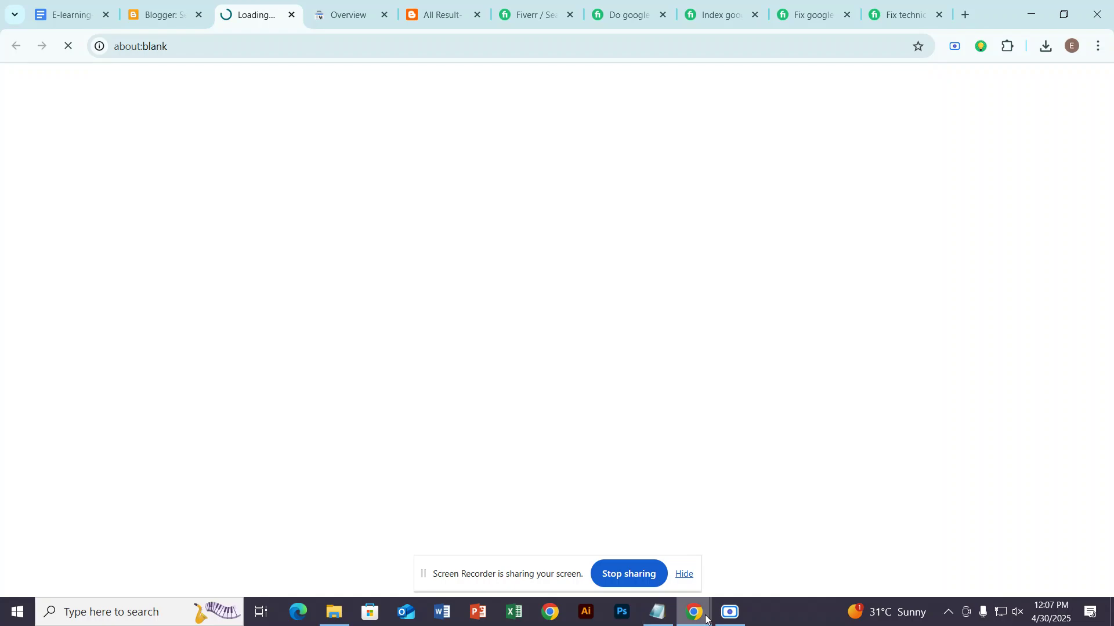
{"action": "left_click", "coordinate": [730, 612]}
{"action": "left_click", "coordinate": [1048, 272]}
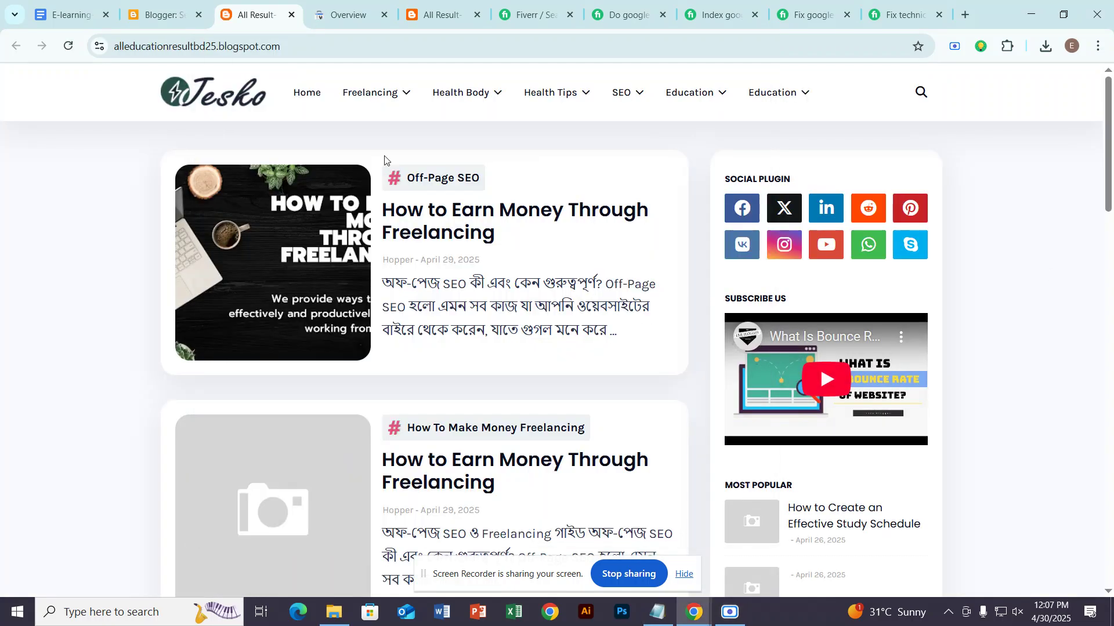
{"action": "left_click", "coordinate": [159, 15]}
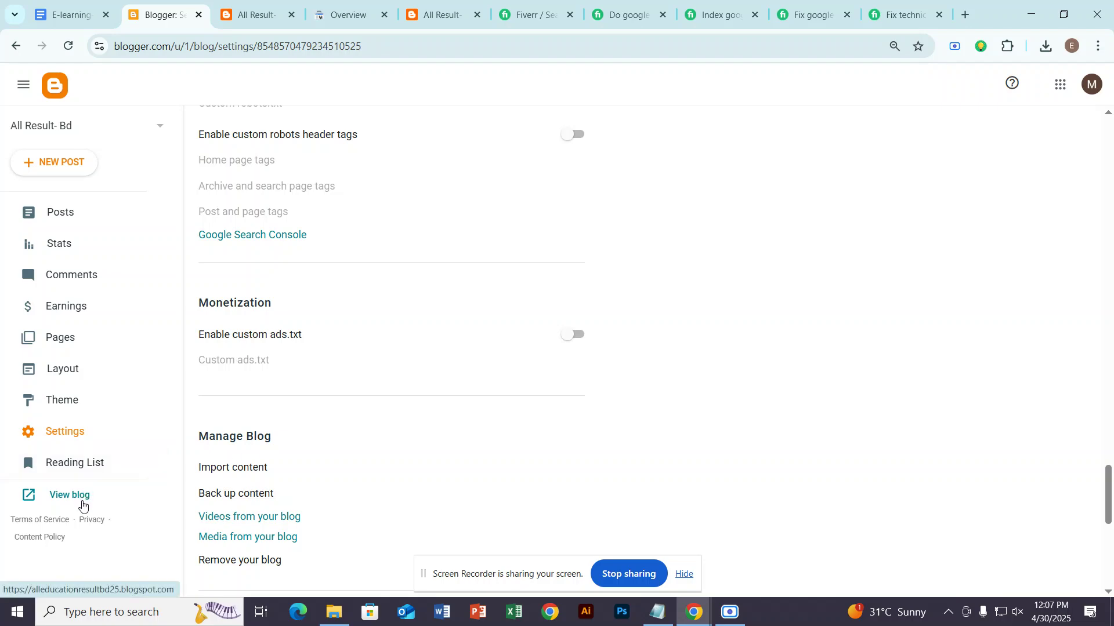
{"action": "left_click", "coordinate": [250, 3]}
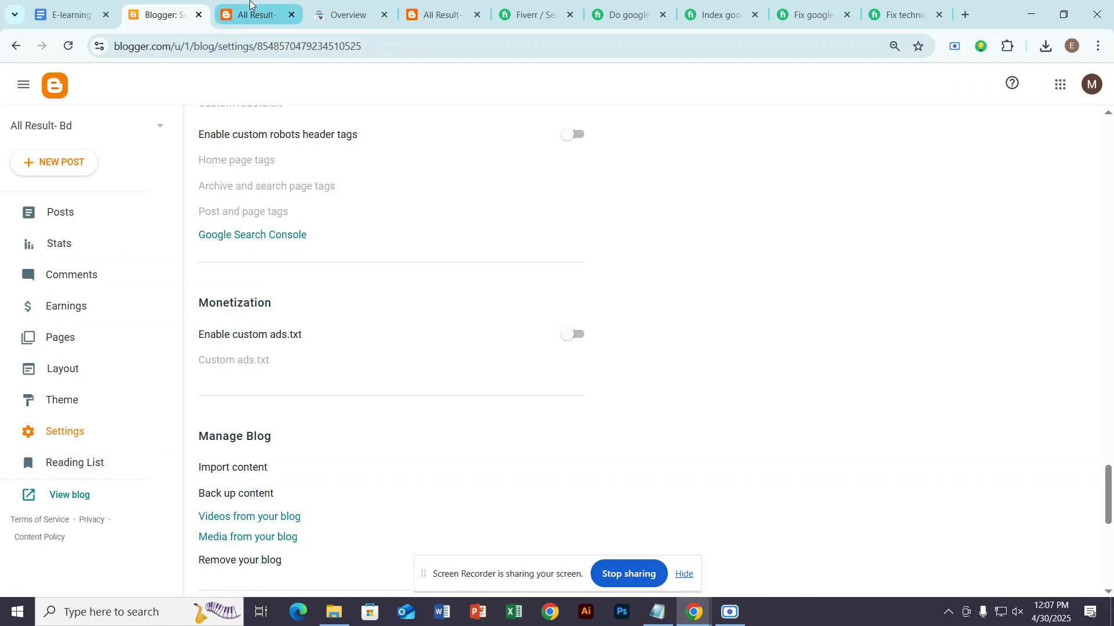
{"action": "left_click", "coordinate": [270, 48]}
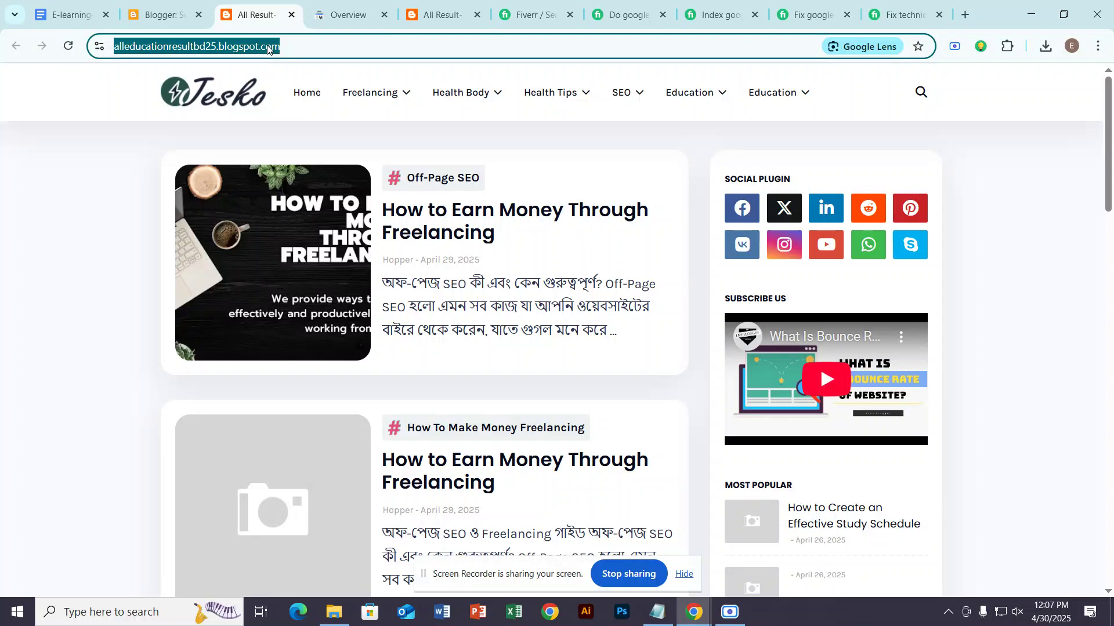
{"action": "right_click", "coordinate": [213, 49]}
{"action": "left_click", "coordinate": [276, 189]}
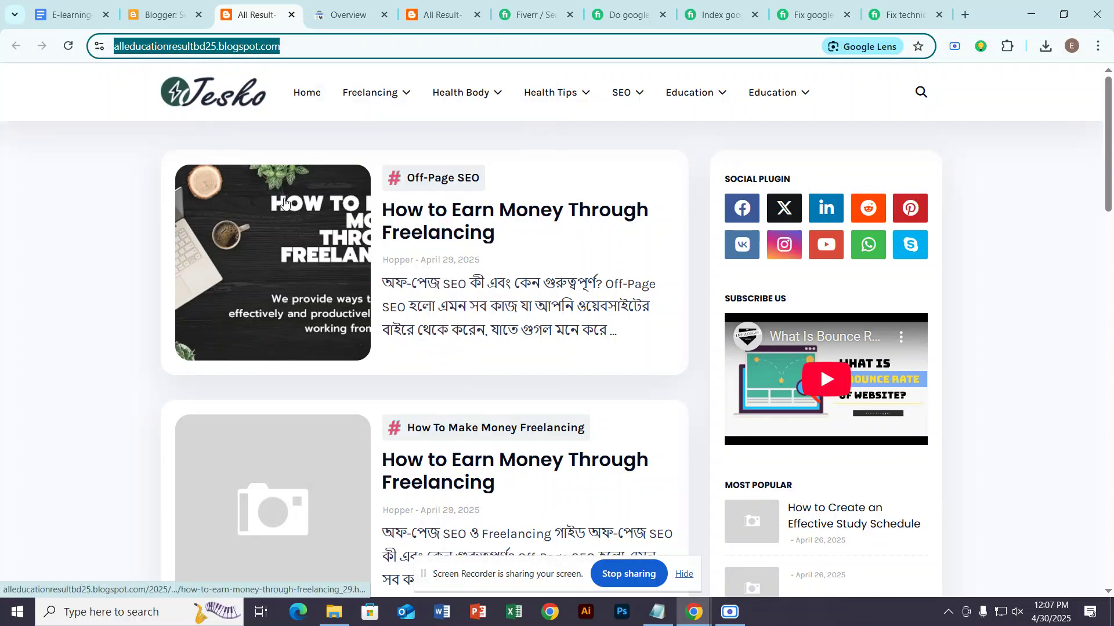
{"action": "left_click", "coordinate": [341, 5]}
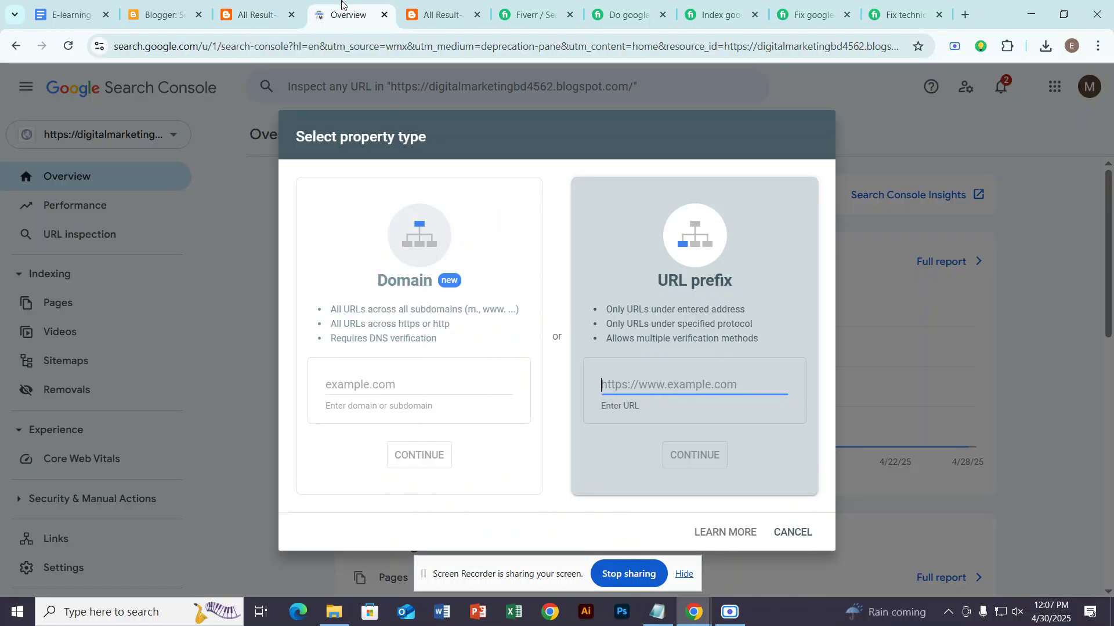
{"action": "left_click_drag", "start_coordinate": [662, 280], "coordinate": [756, 290]}
{"action": "left_click", "coordinate": [673, 413]}
{"action": "key", "text": "ctrl+v"}
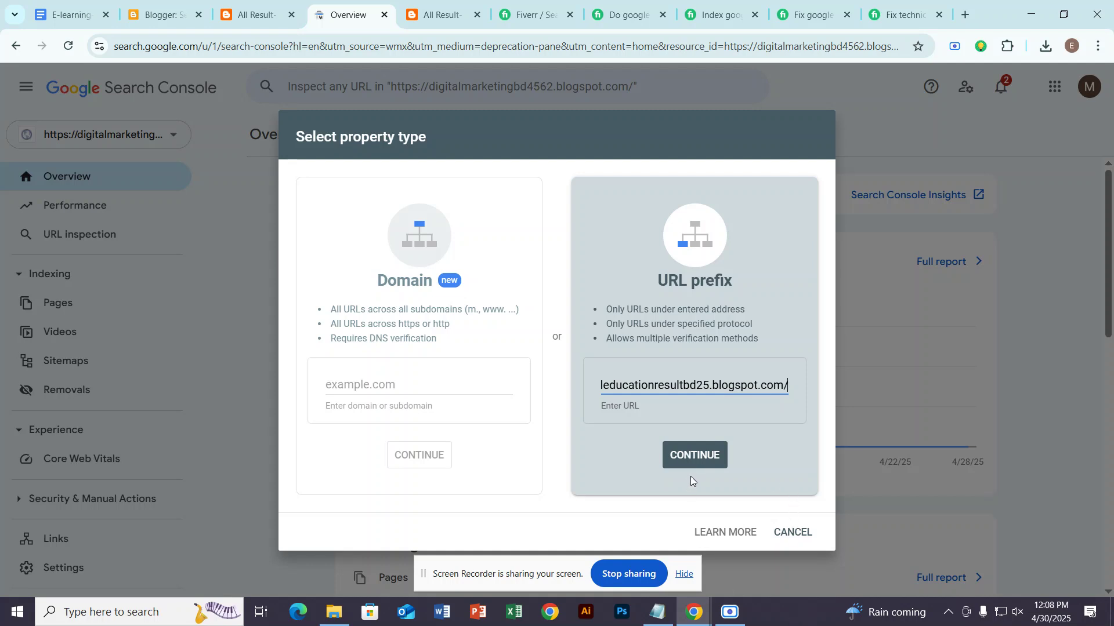
{"action": "left_click", "coordinate": [705, 457]}
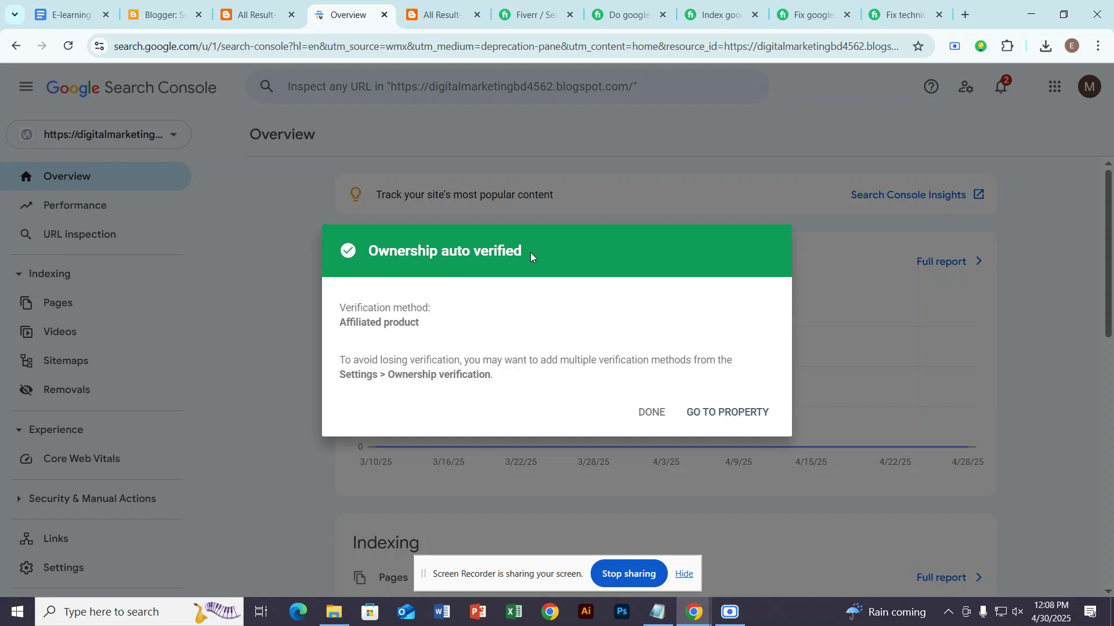
Go to the newly added property from the ownership verification dialog.
{"action": "left_click_drag", "start_coordinate": [530, 253], "coordinate": [371, 251]}
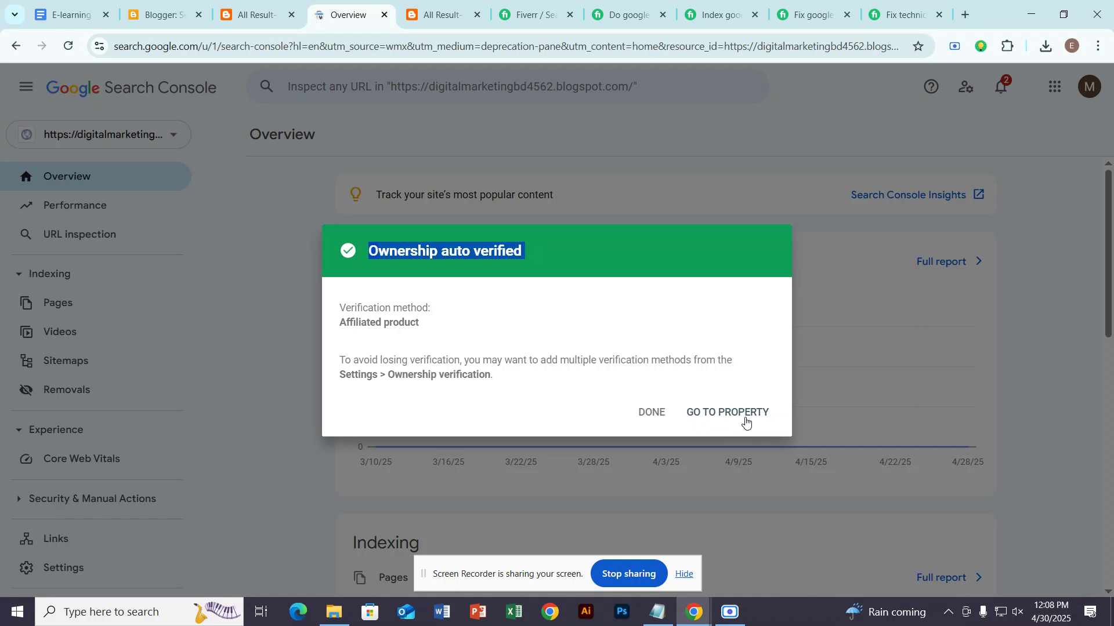
{"action": "left_click", "coordinate": [730, 611]}
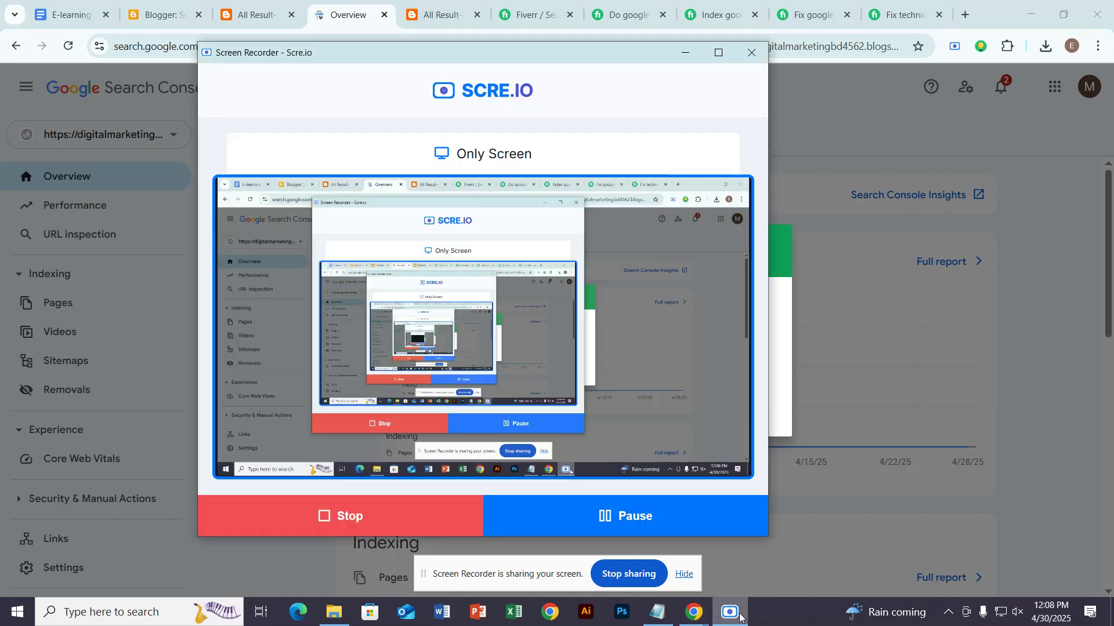
{"action": "left_click", "coordinate": [686, 51]}
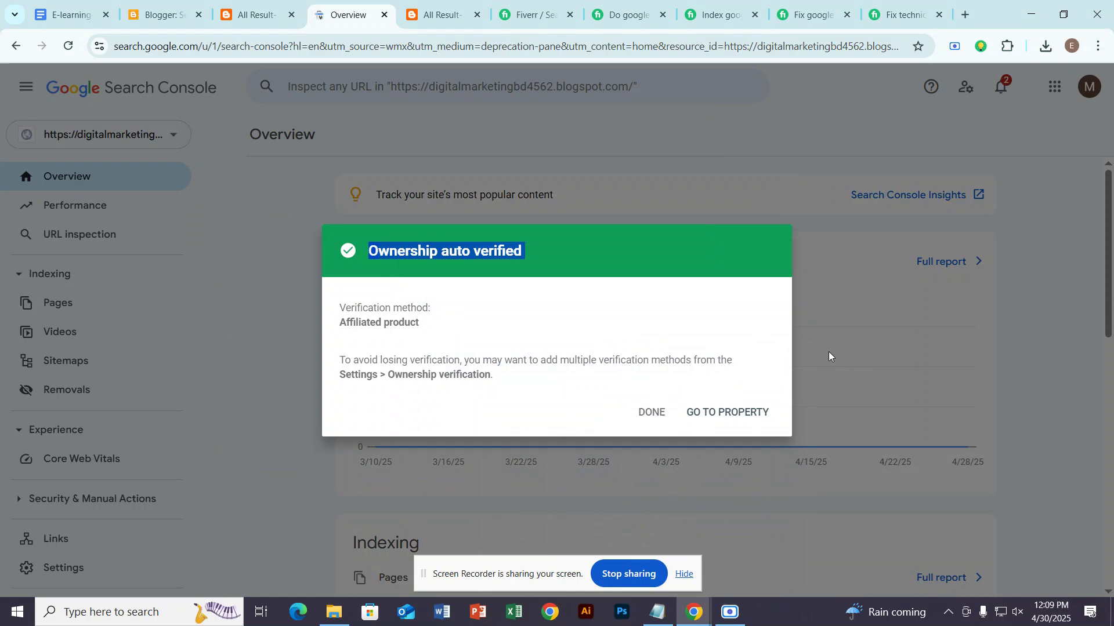
{"action": "left_click", "coordinate": [727, 417]}
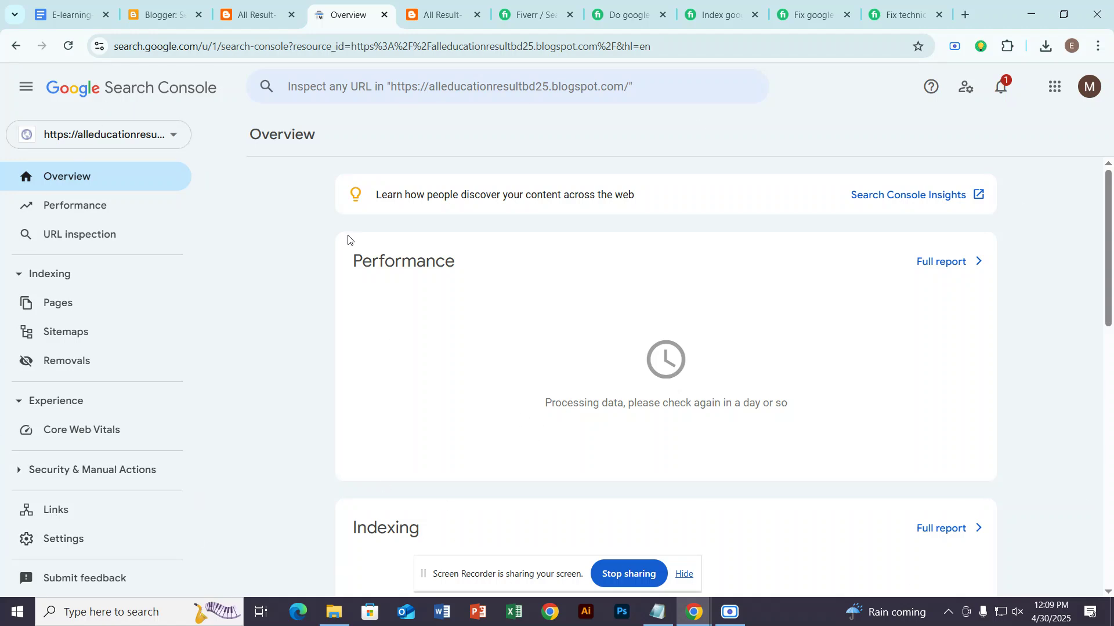
Look through the Performance, Indexing and Experience sections on the new property's overview.
{"action": "left_click_drag", "start_coordinate": [351, 261], "coordinate": [463, 269]}
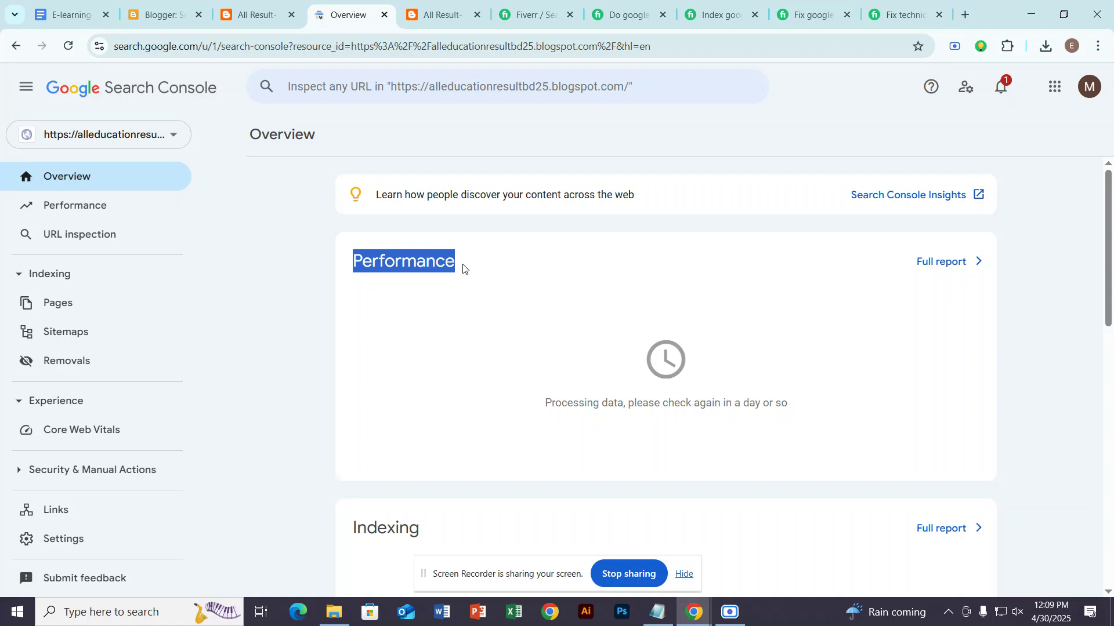
{"action": "left_click", "coordinate": [406, 270]}
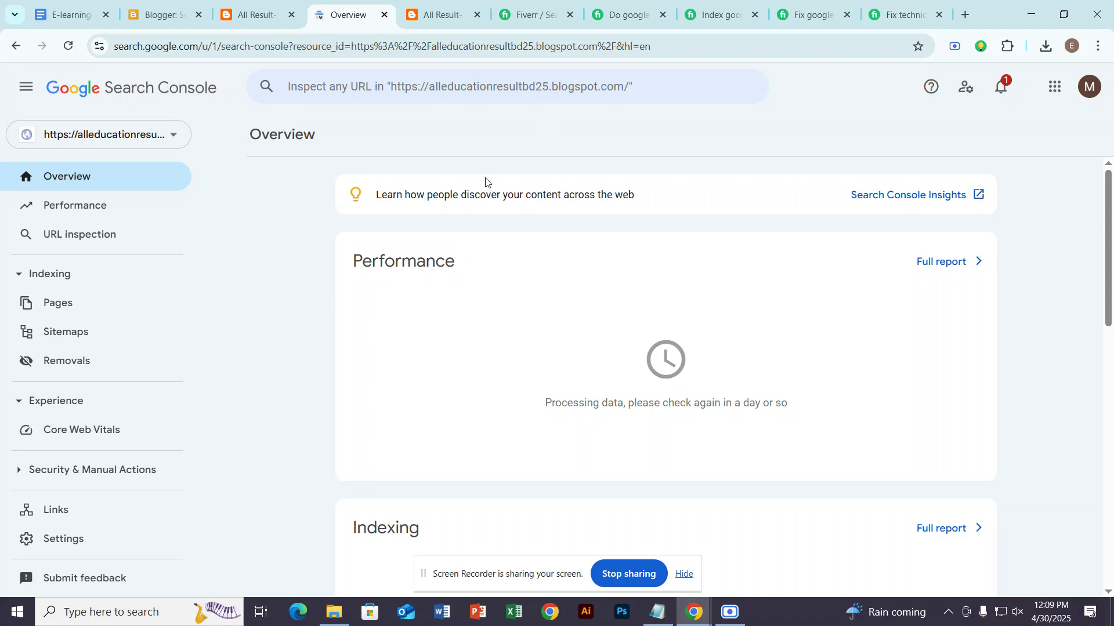
{"action": "left_click_drag", "start_coordinate": [348, 260], "coordinate": [466, 258]}
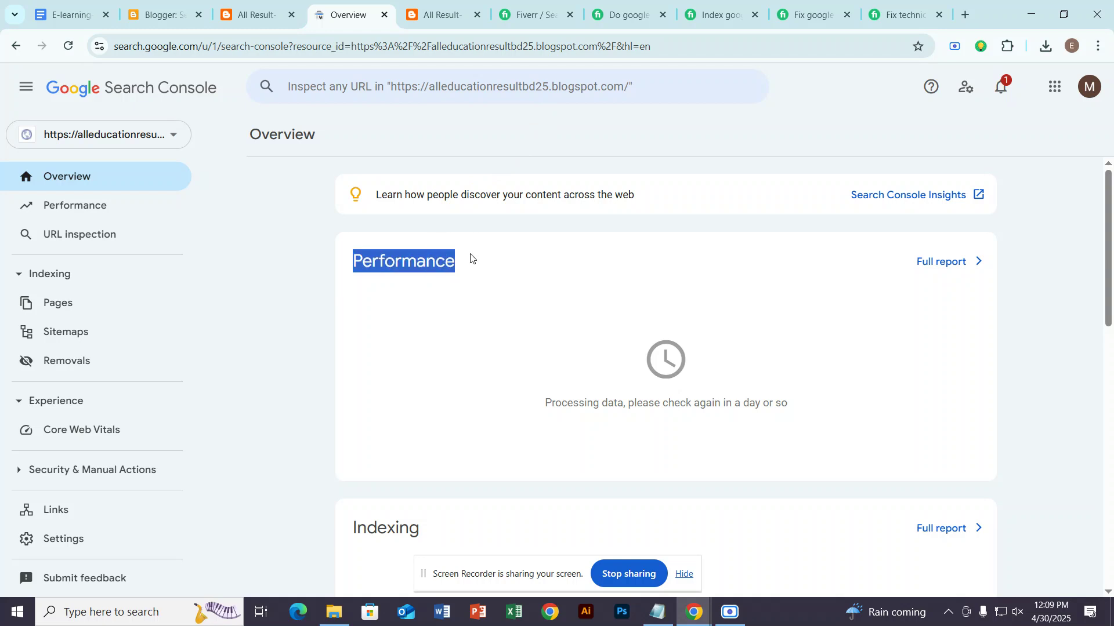
{"action": "scroll", "coordinate": [585, 325], "scroll_direction": "down", "scroll_amount": 3}
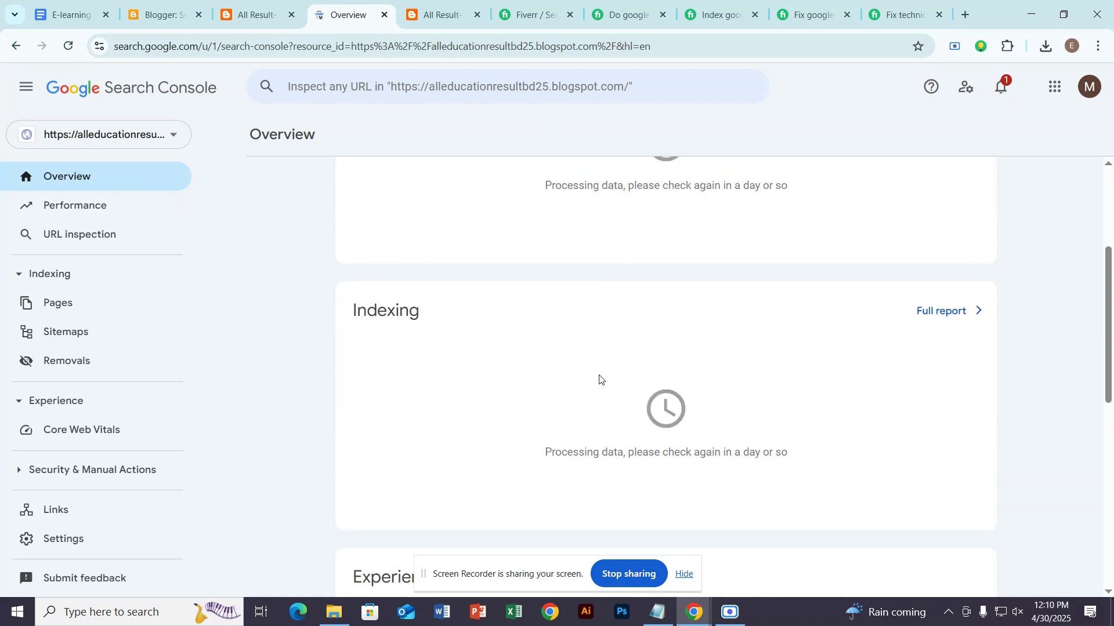
{"action": "scroll", "coordinate": [592, 383], "scroll_direction": "up", "scroll_amount": 3}
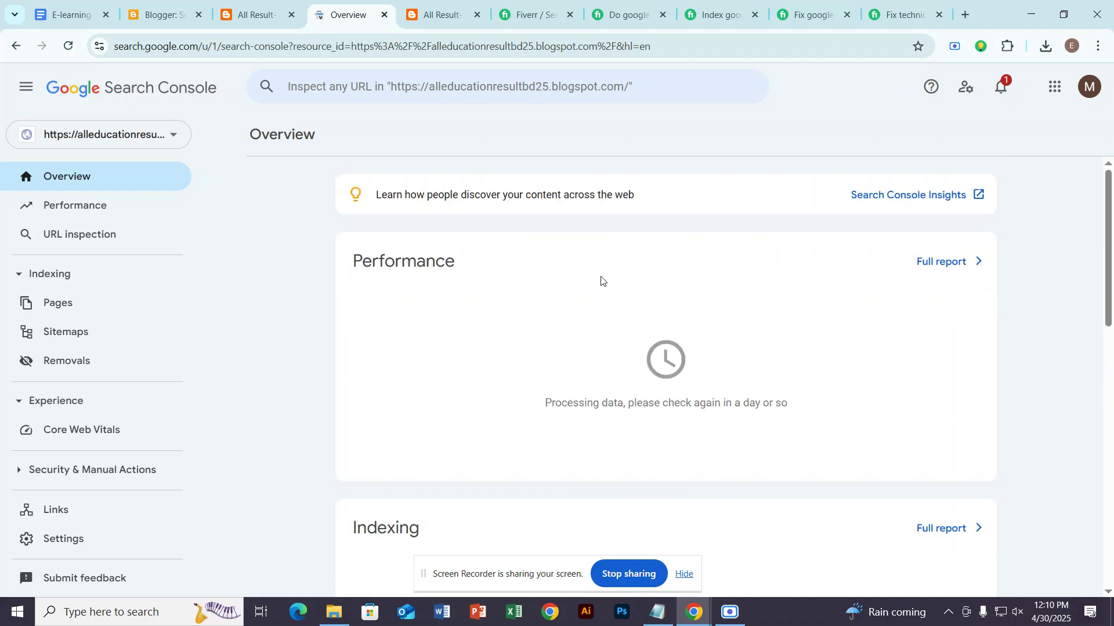
{"action": "scroll", "coordinate": [595, 305], "scroll_direction": "down", "scroll_amount": 4}
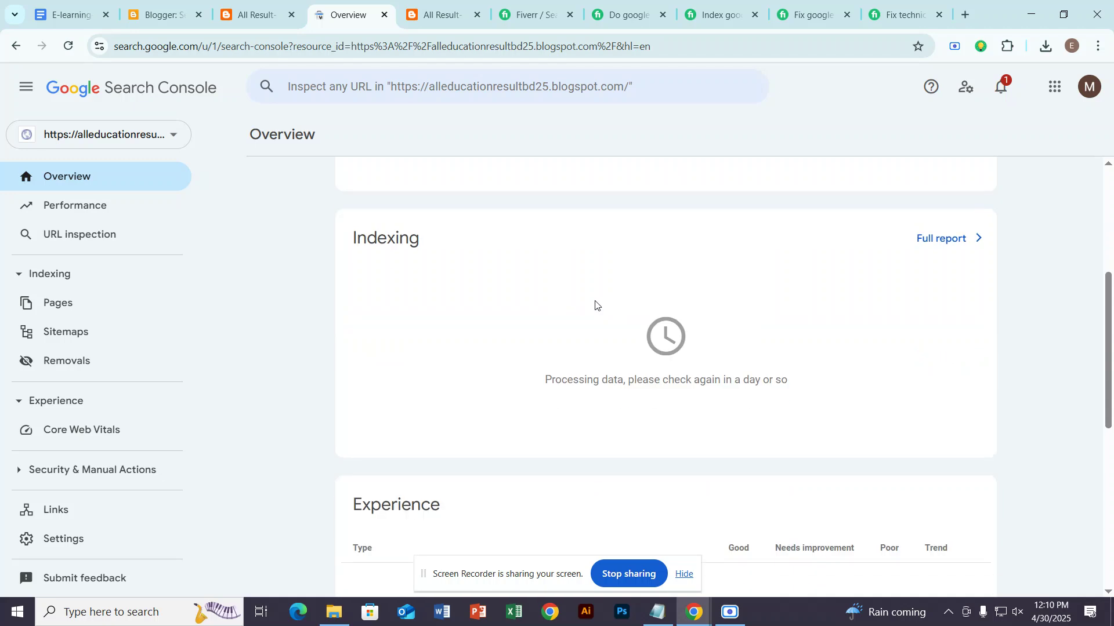
{"action": "scroll", "coordinate": [594, 303], "scroll_direction": "up", "scroll_amount": 3}
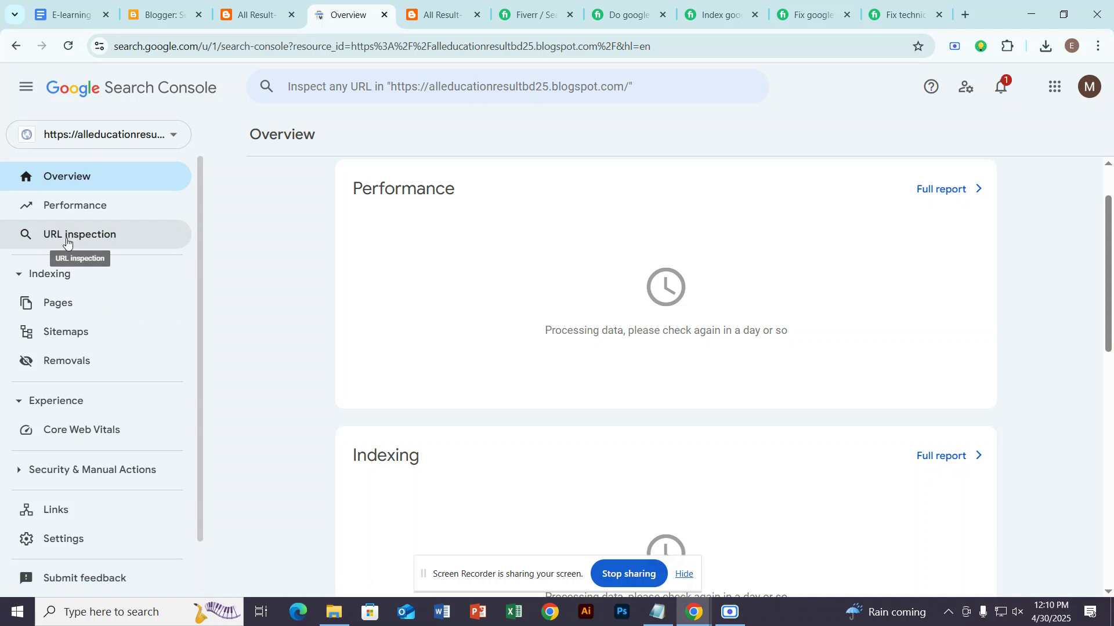
Start a URL inspection for the alleducationresultbd25 property.
{"action": "key", "text": "ctrl+plus"}
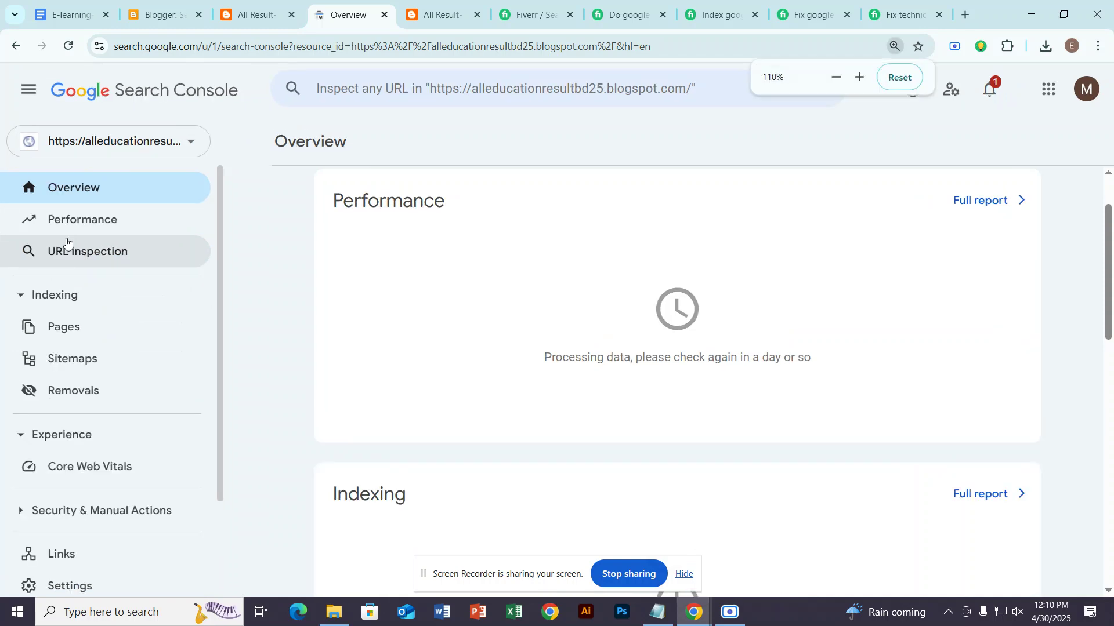
{"action": "key", "text": "ctrl+plus"}
{"action": "key", "text": "ctrl+plus"}
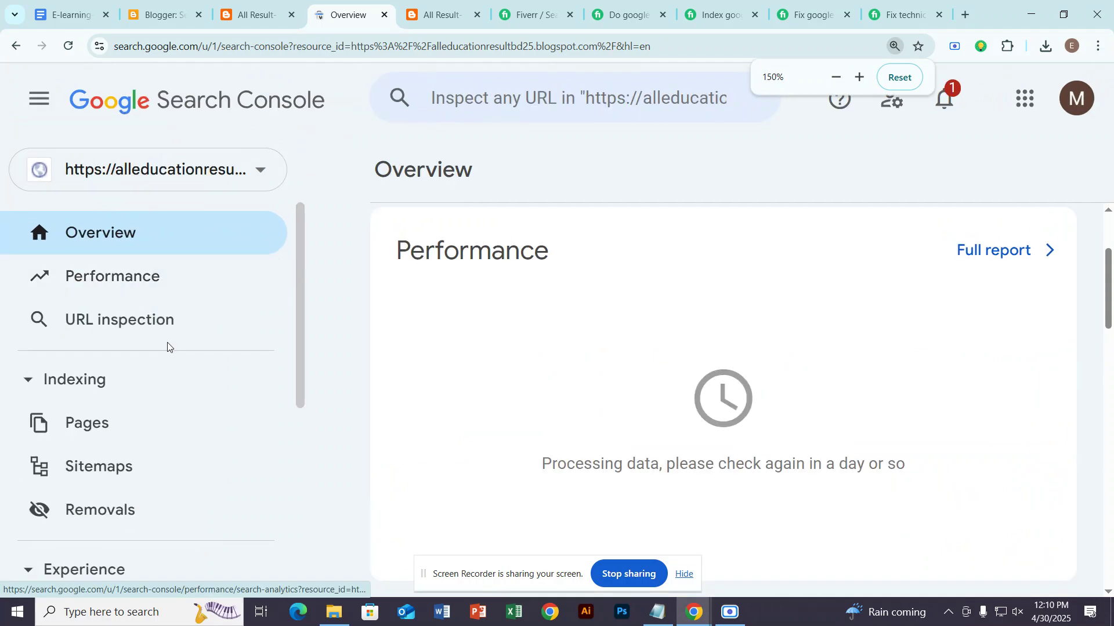
{"action": "left_click", "coordinate": [741, 618]}
{"action": "left_click", "coordinate": [706, 522]}
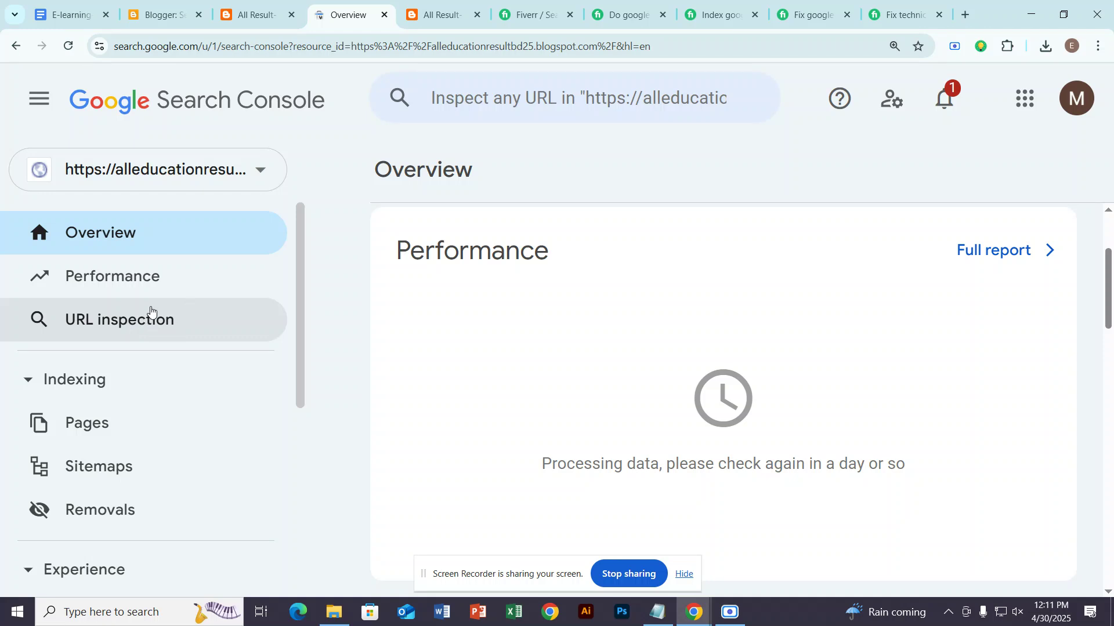
{"action": "left_click", "coordinate": [137, 330]}
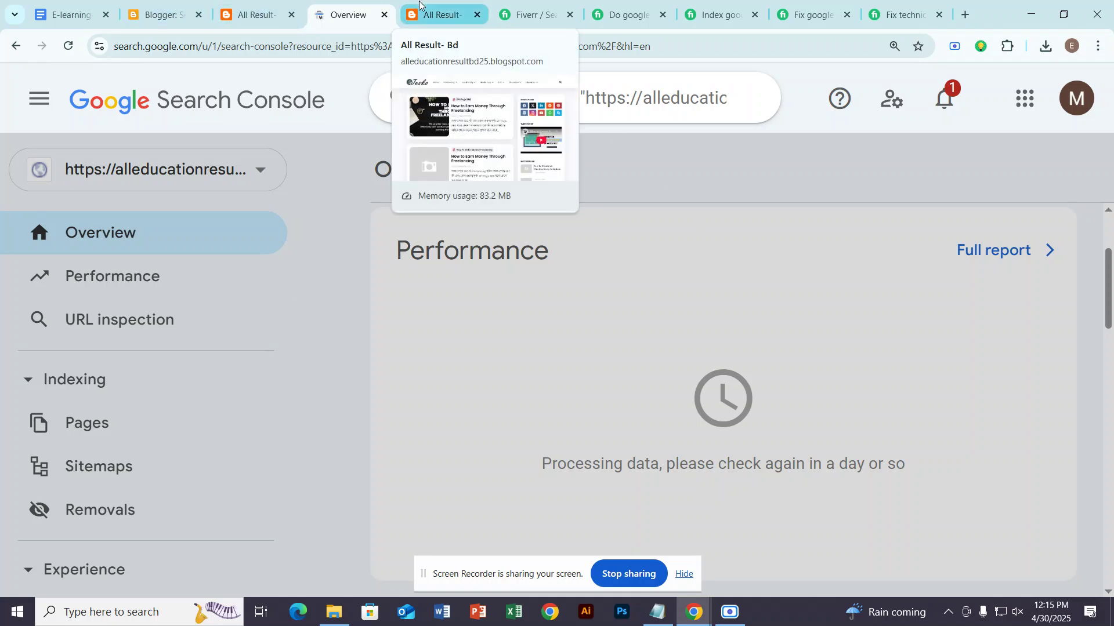
Return to the All Result- Bd page already open in the browser and copy its full https address.
{"action": "left_click", "coordinate": [436, 4]}
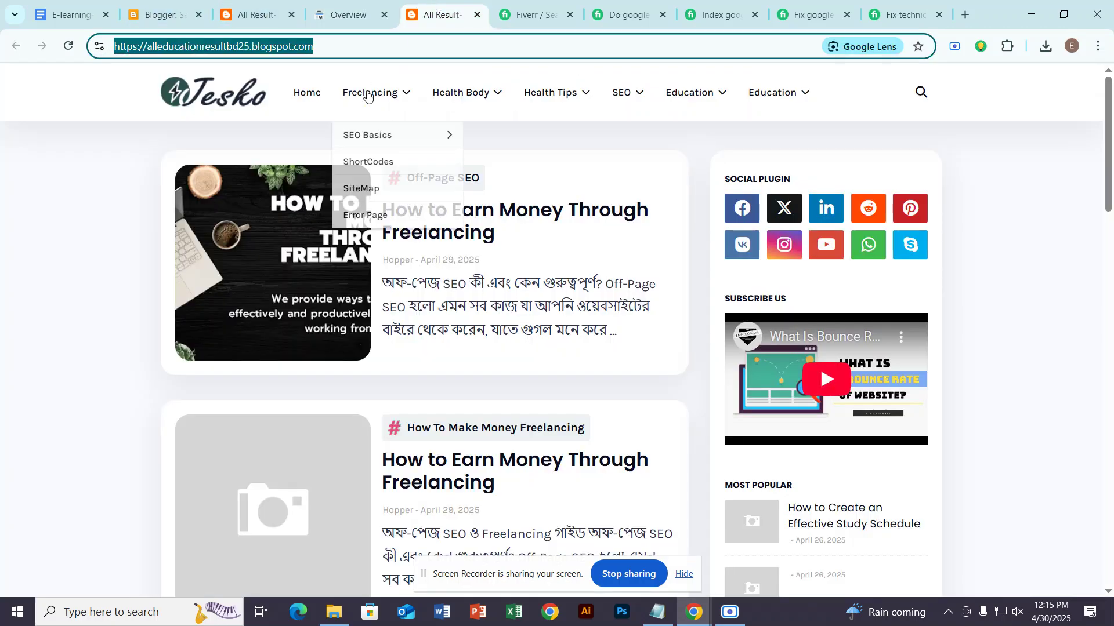
{"action": "left_click", "coordinate": [354, 45]}
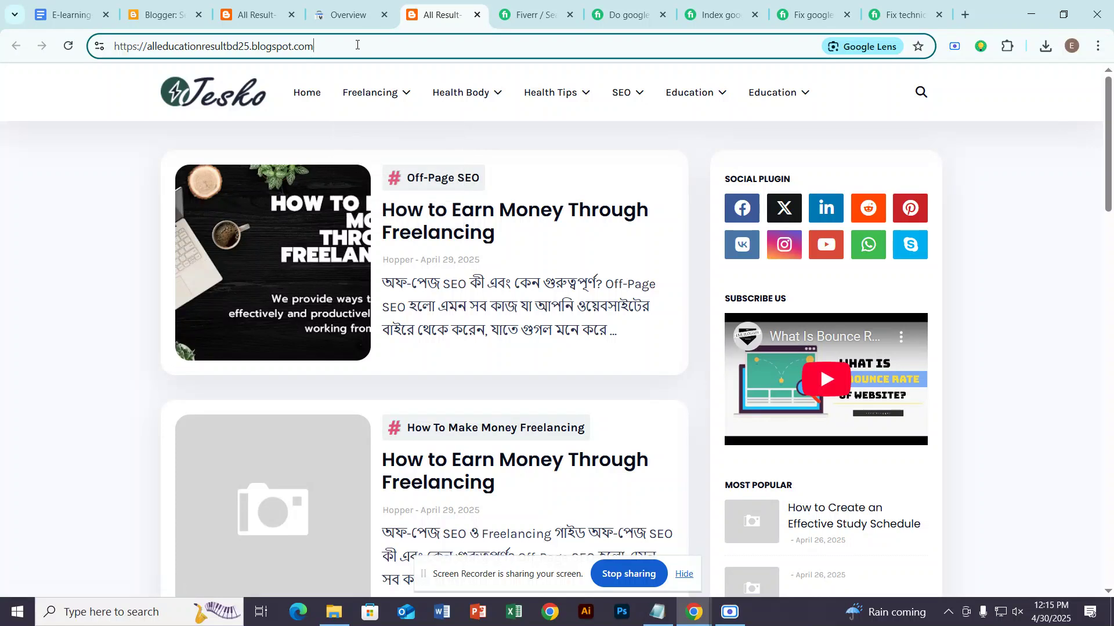
{"action": "key", "text": "ctrl+a"}
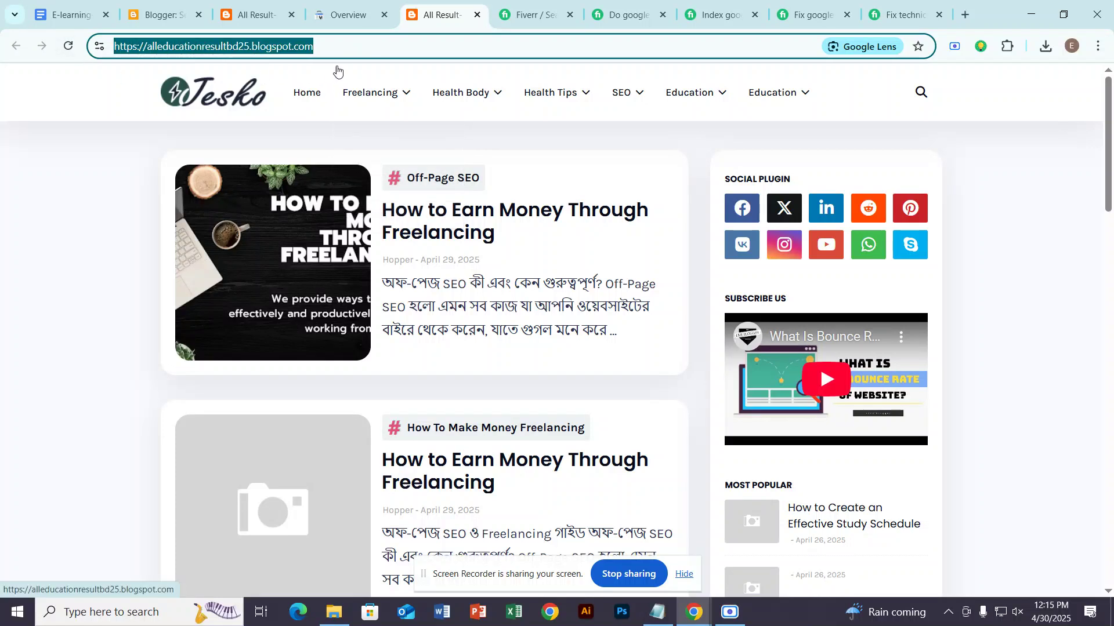
{"action": "double_click", "coordinate": [284, 52]}
{"action": "triple_click", "coordinate": [284, 52]}
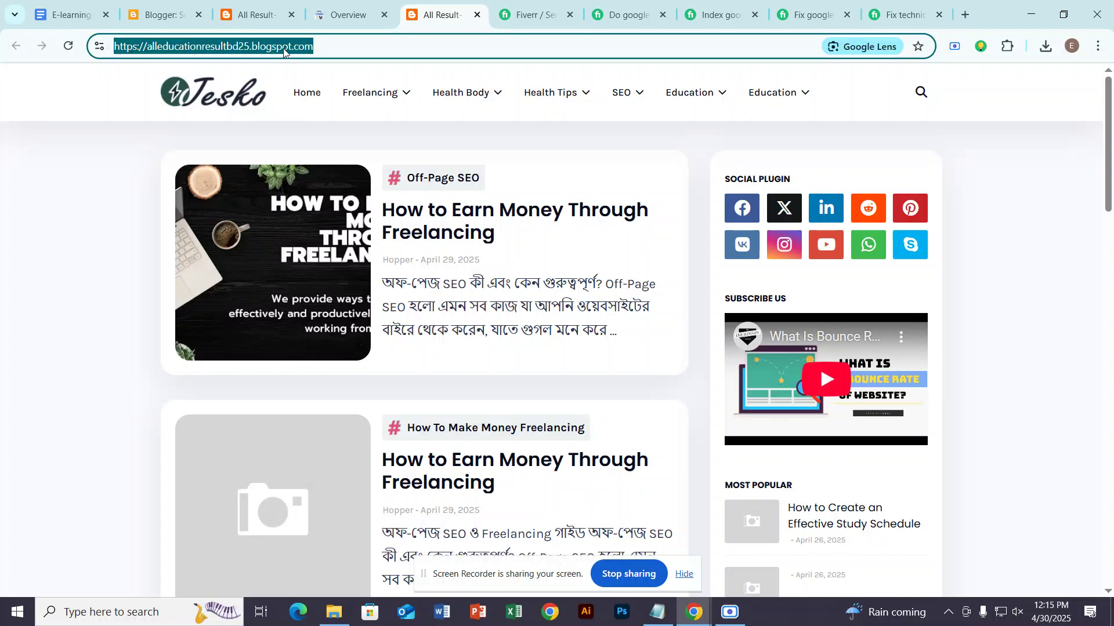
{"action": "right_click", "coordinate": [284, 52]}
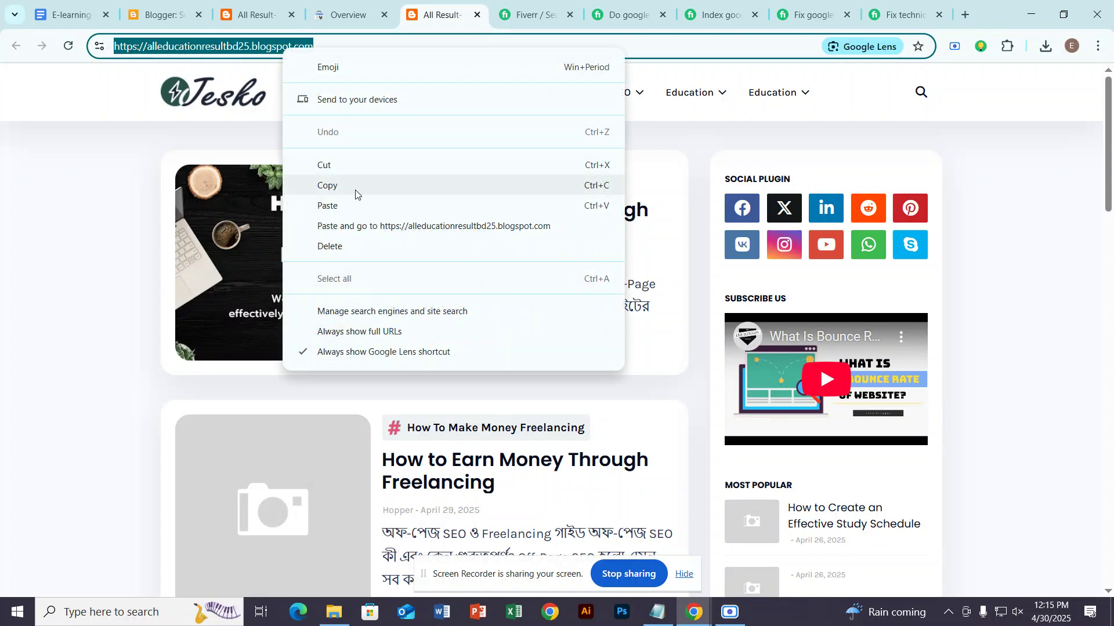
{"action": "left_click", "coordinate": [355, 184]}
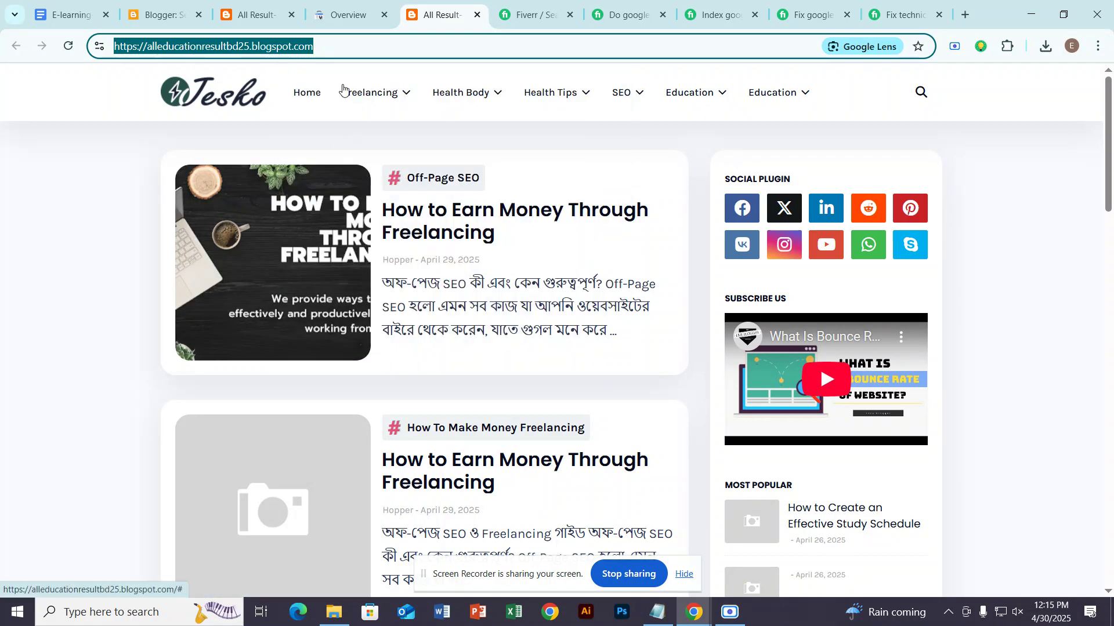
{"action": "left_click", "coordinate": [339, 16]}
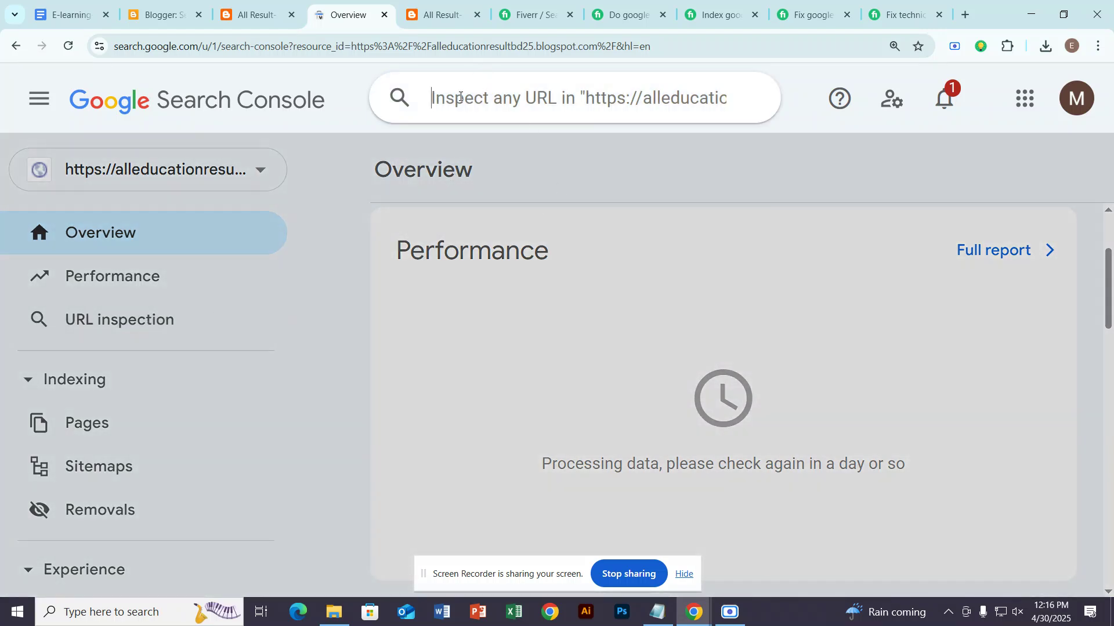
{"action": "right_click", "coordinate": [460, 99]}
{"action": "left_click", "coordinate": [520, 241]}
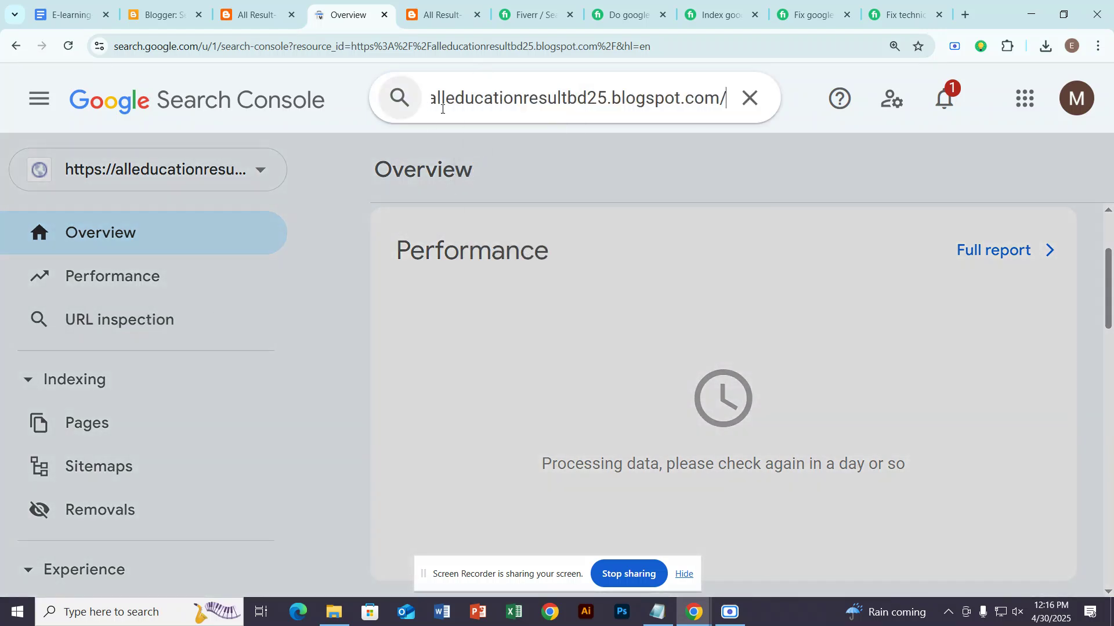
{"action": "left_click", "coordinate": [730, 613]}
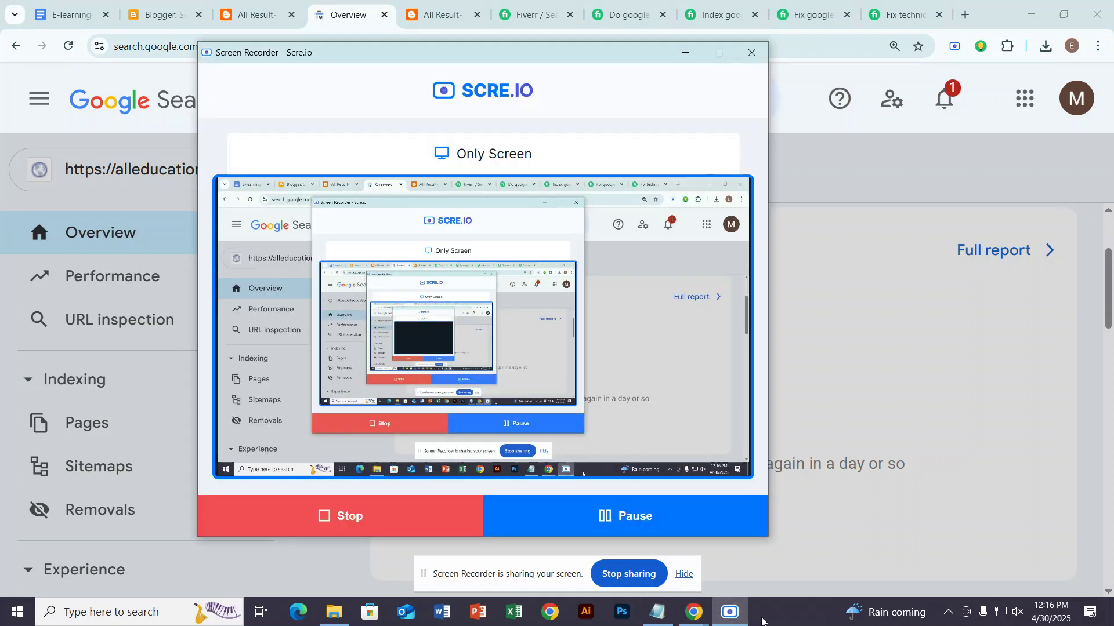
{"action": "left_click", "coordinate": [685, 54]}
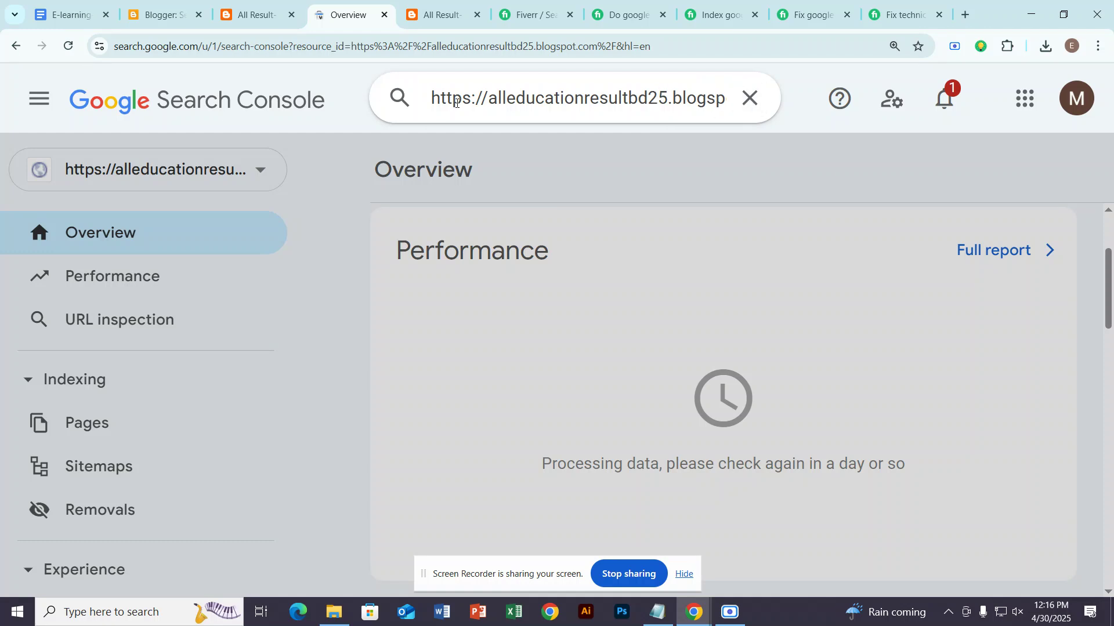
Run the inspection of the blog's home address and read its Google index status.
{"action": "left_click", "coordinate": [560, 100]}
{"action": "key", "text": "Return"}
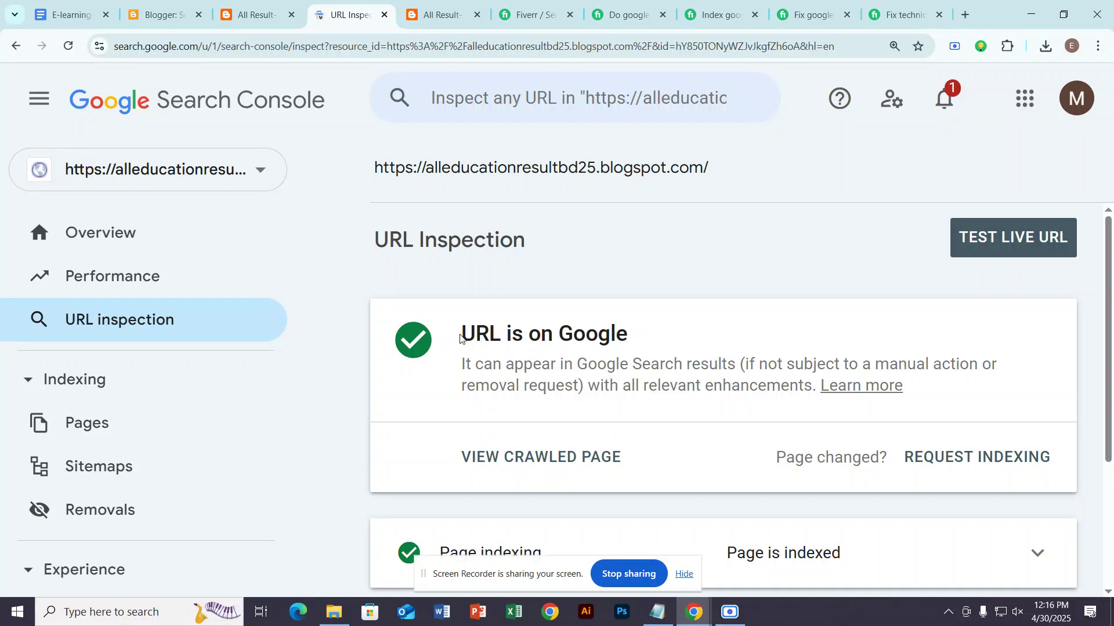
{"action": "left_click_drag", "start_coordinate": [462, 334], "coordinate": [664, 352]}
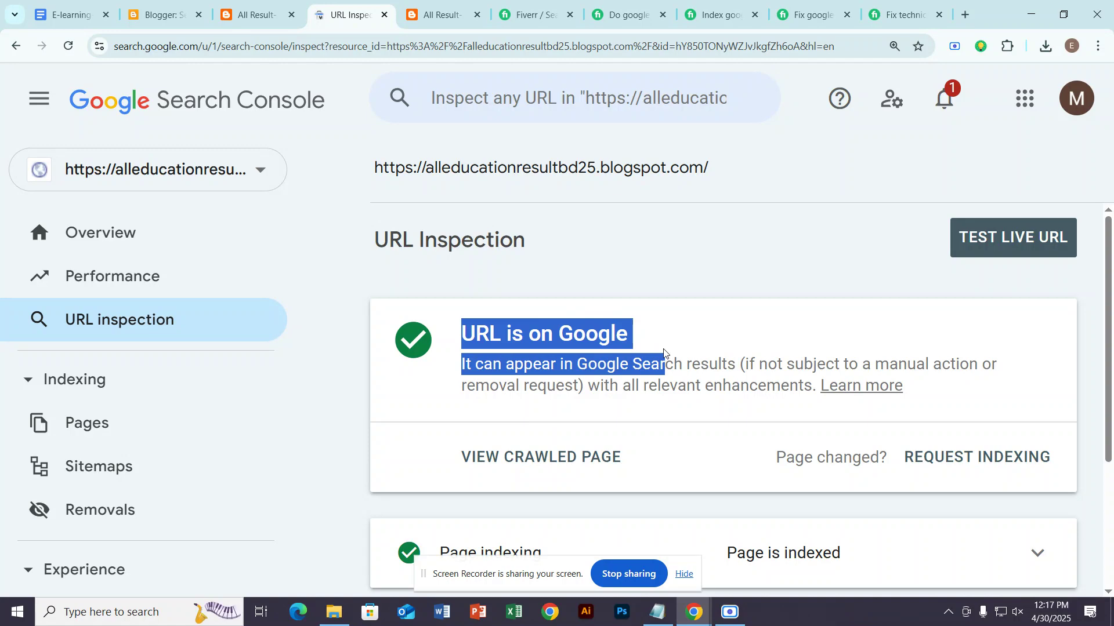
{"action": "scroll", "coordinate": [696, 371], "scroll_direction": "down", "scroll_amount": 2}
{"action": "scroll", "coordinate": [580, 337], "scroll_direction": "up", "scroll_amount": 1}
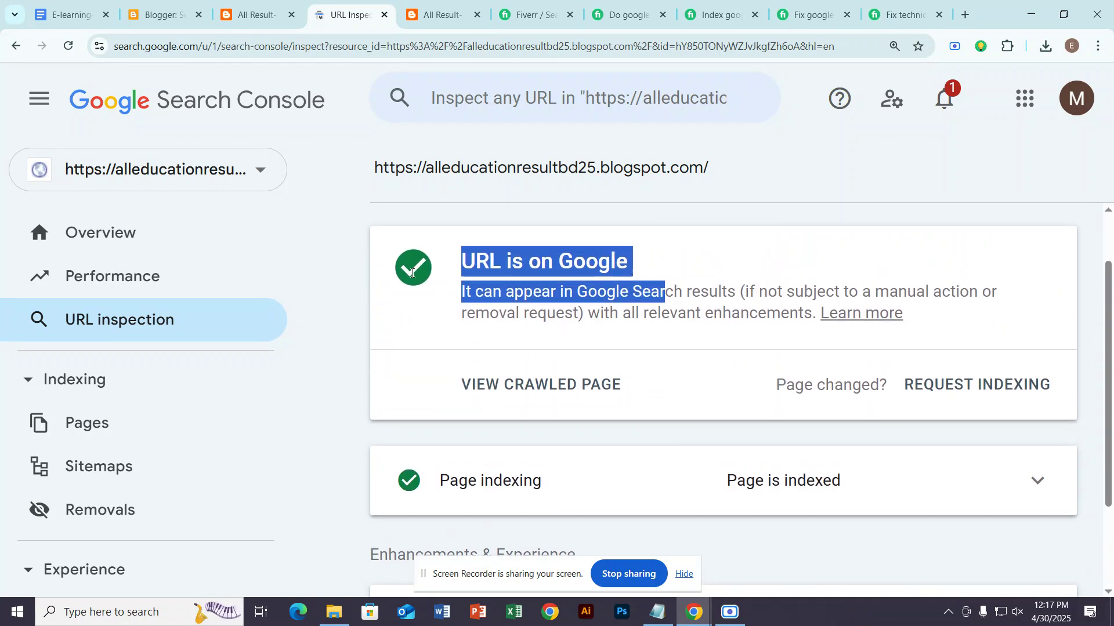
{"action": "left_click", "coordinate": [516, 268]}
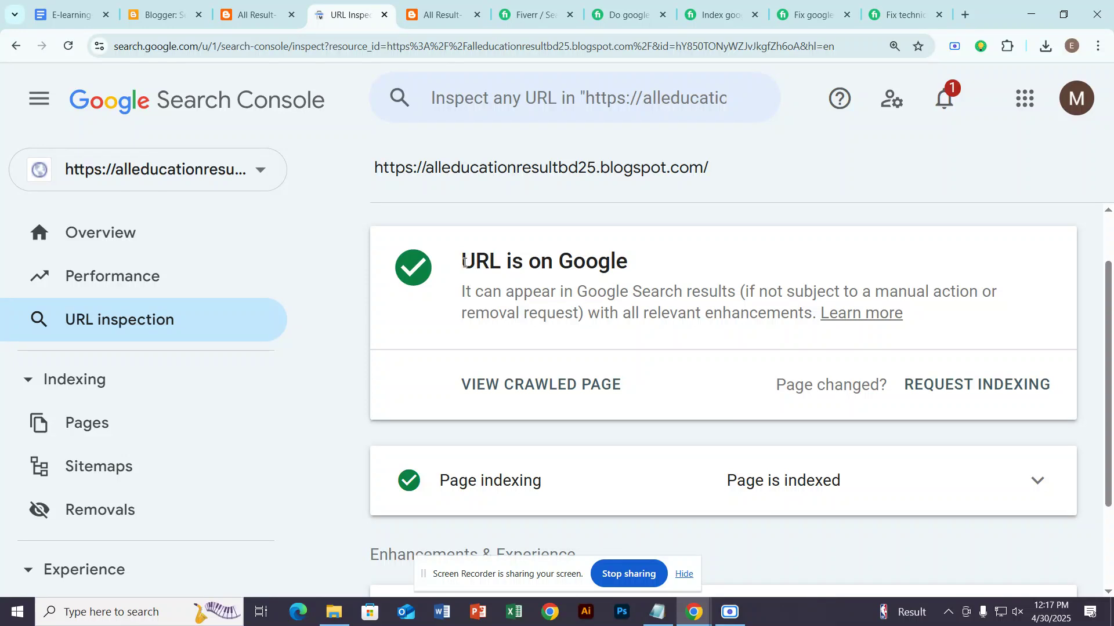
{"action": "left_click_drag", "start_coordinate": [464, 262], "coordinate": [626, 268]}
{"action": "left_click", "coordinate": [735, 331]}
Request indexing for the blog's home address and dismiss the confirmation.
{"action": "left_click", "coordinate": [957, 393]}
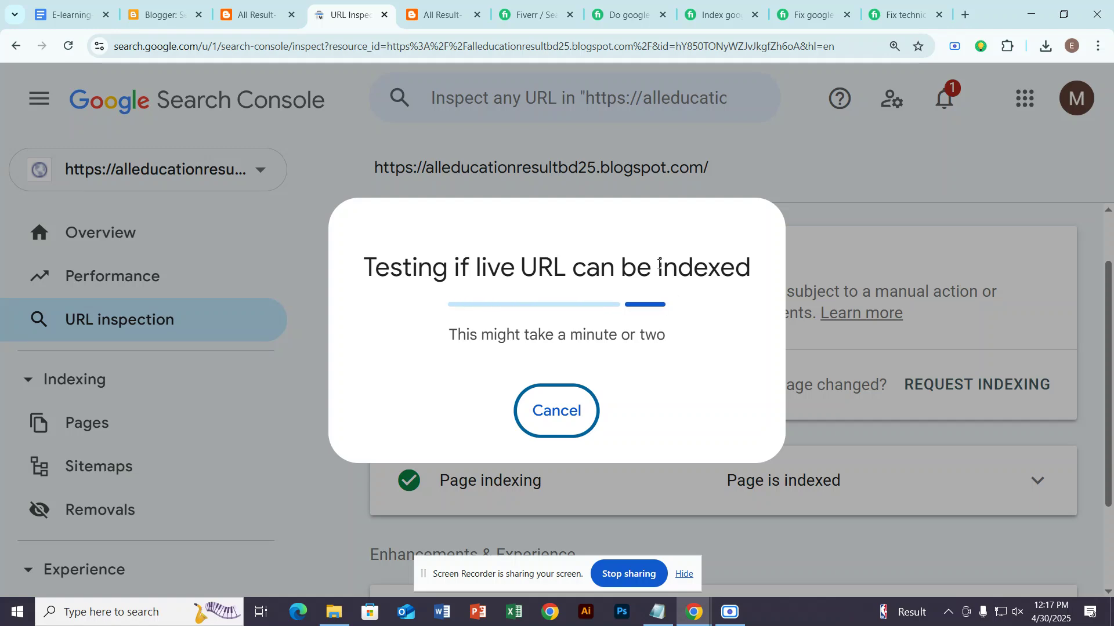
{"action": "left_click_drag", "start_coordinate": [661, 276], "coordinate": [749, 267]}
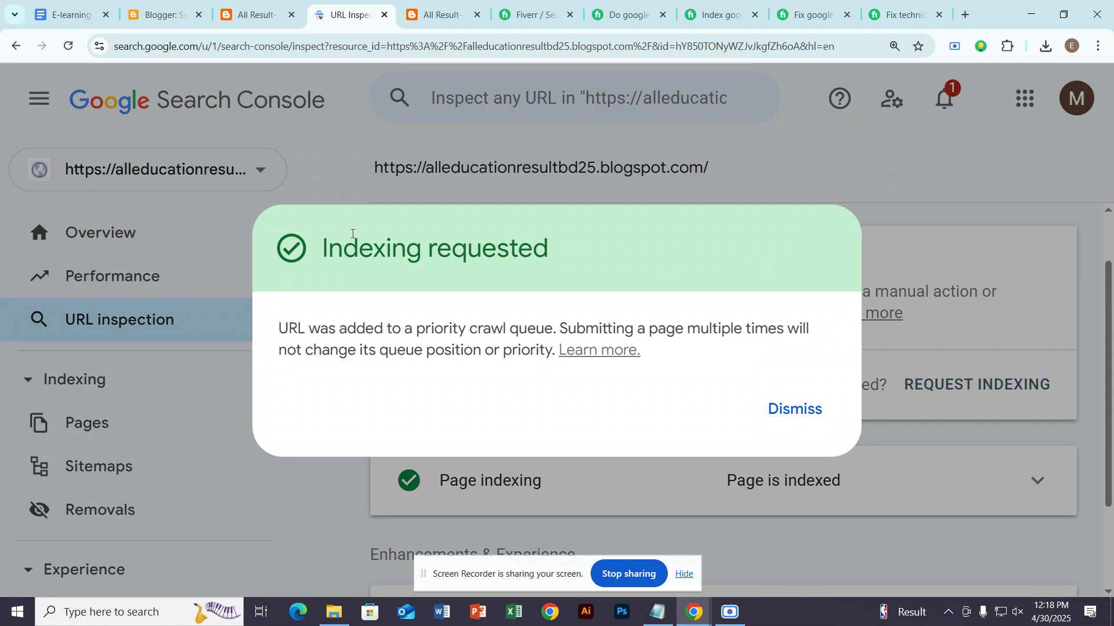
{"action": "left_click_drag", "start_coordinate": [324, 245], "coordinate": [588, 263]}
{"action": "left_click", "coordinate": [729, 612]}
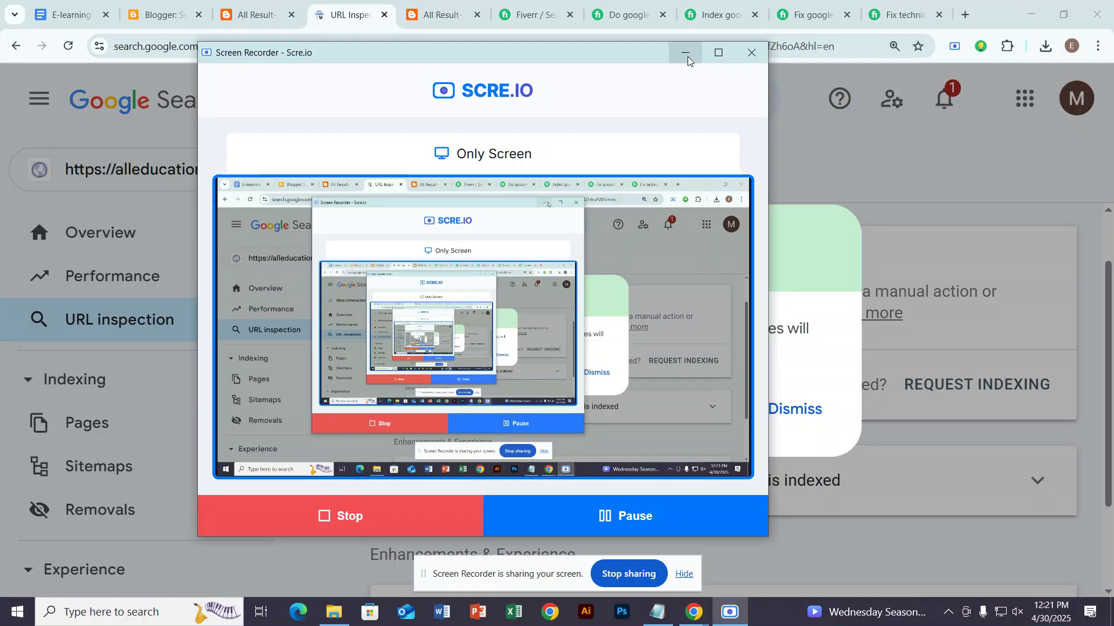
{"action": "left_click", "coordinate": [685, 53]}
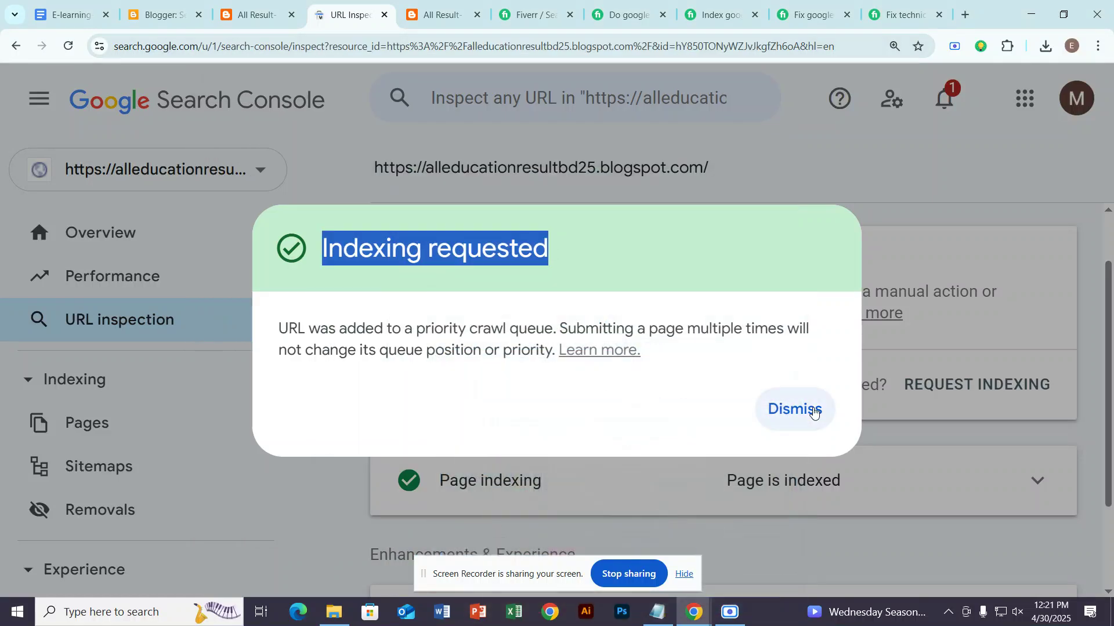
{"action": "left_click", "coordinate": [785, 423]}
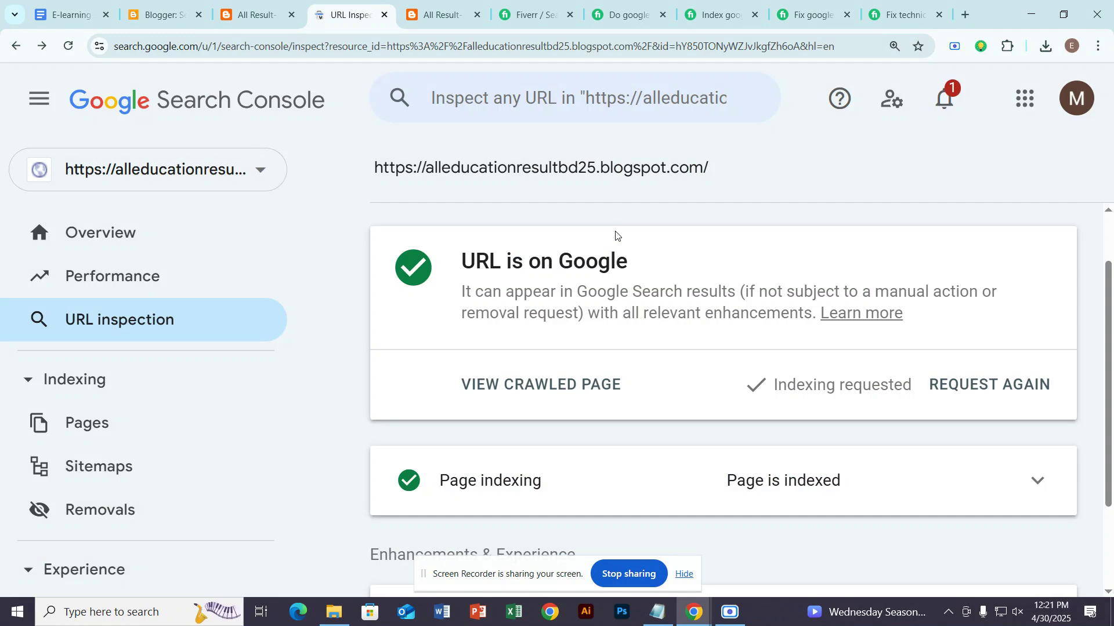
Run a live test of the blog's home address and review its availability and video discovery details.
{"action": "left_click_drag", "start_coordinate": [467, 260], "coordinate": [664, 271]}
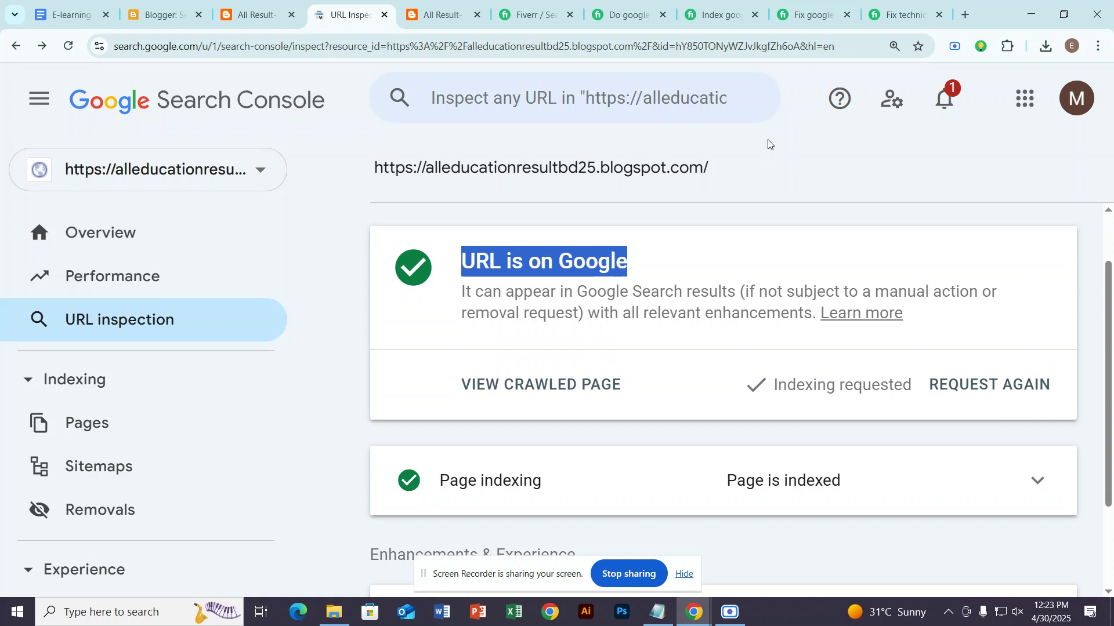
{"action": "scroll", "coordinate": [757, 291], "scroll_direction": "down", "scroll_amount": 1}
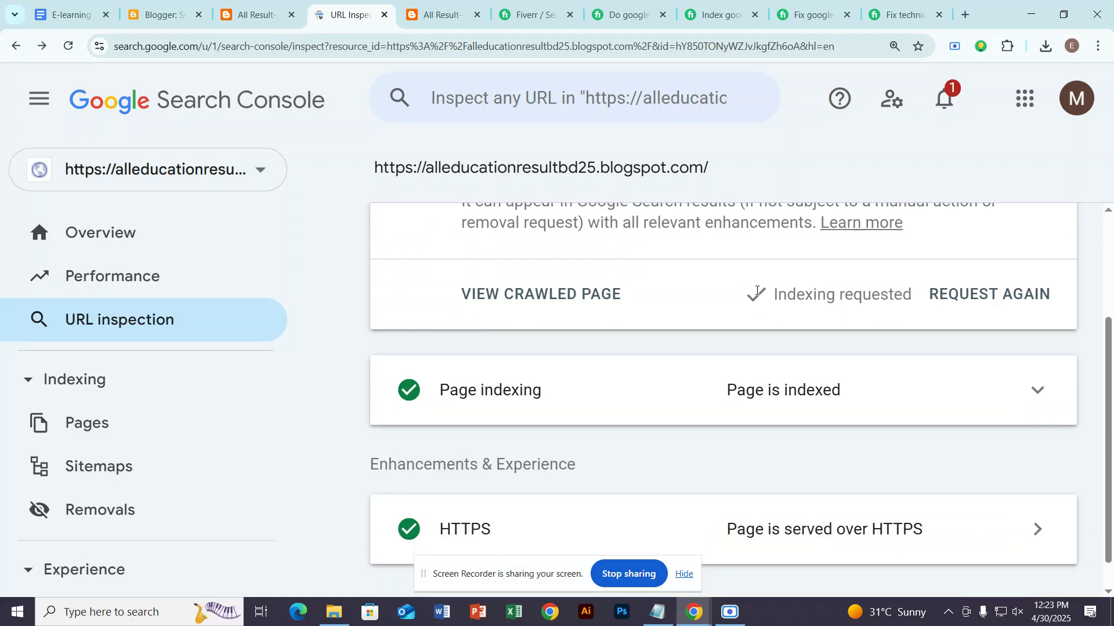
{"action": "scroll", "coordinate": [708, 433], "scroll_direction": "up", "scroll_amount": 3}
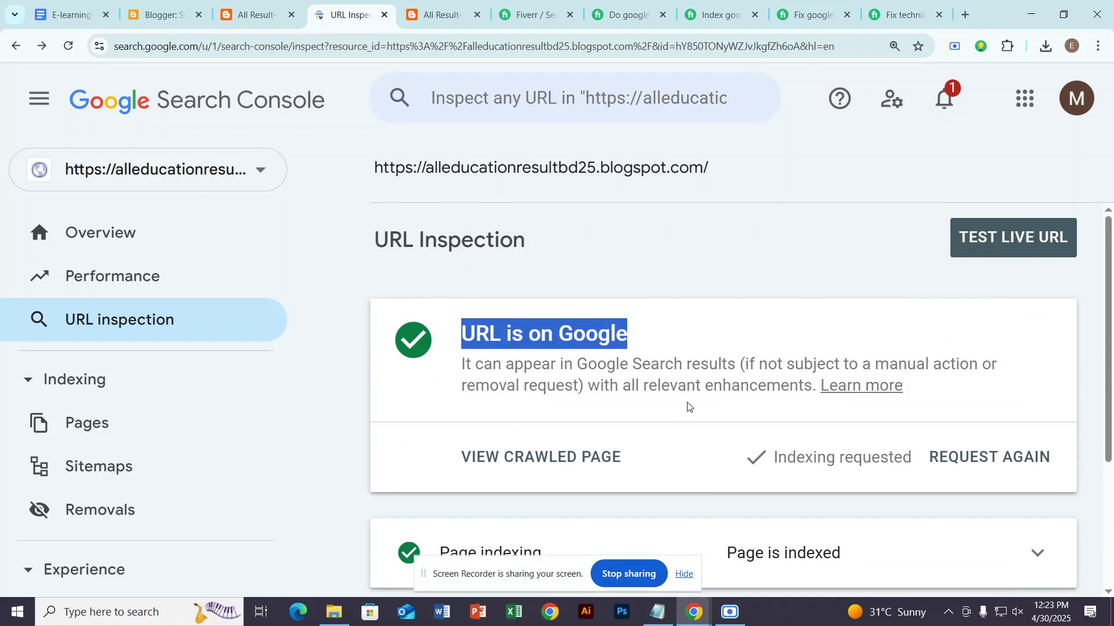
{"action": "left_click", "coordinate": [989, 247]}
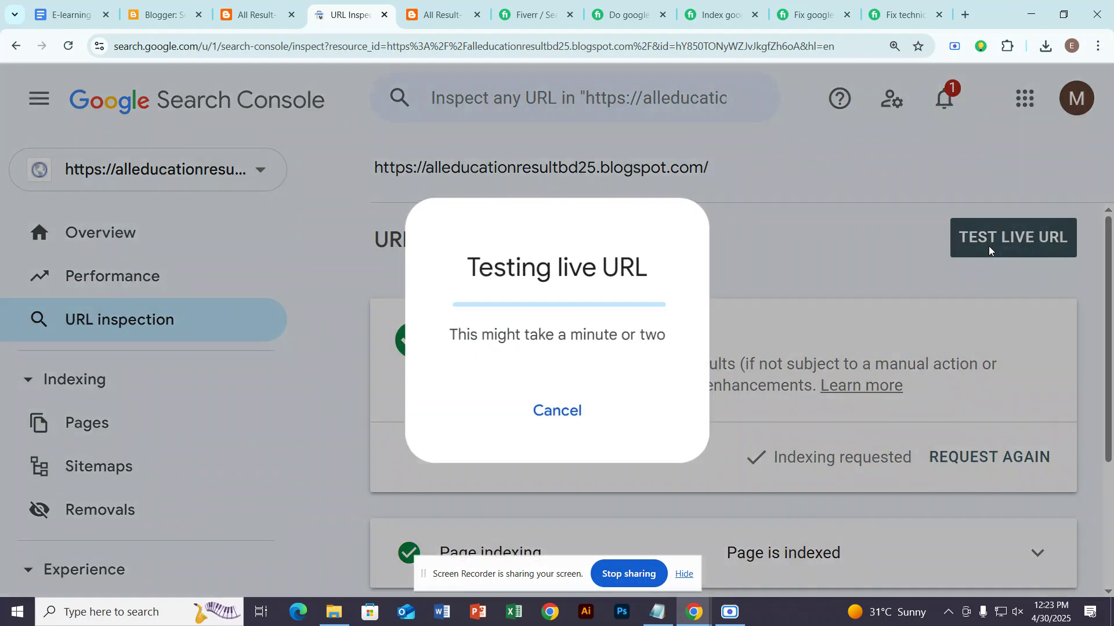
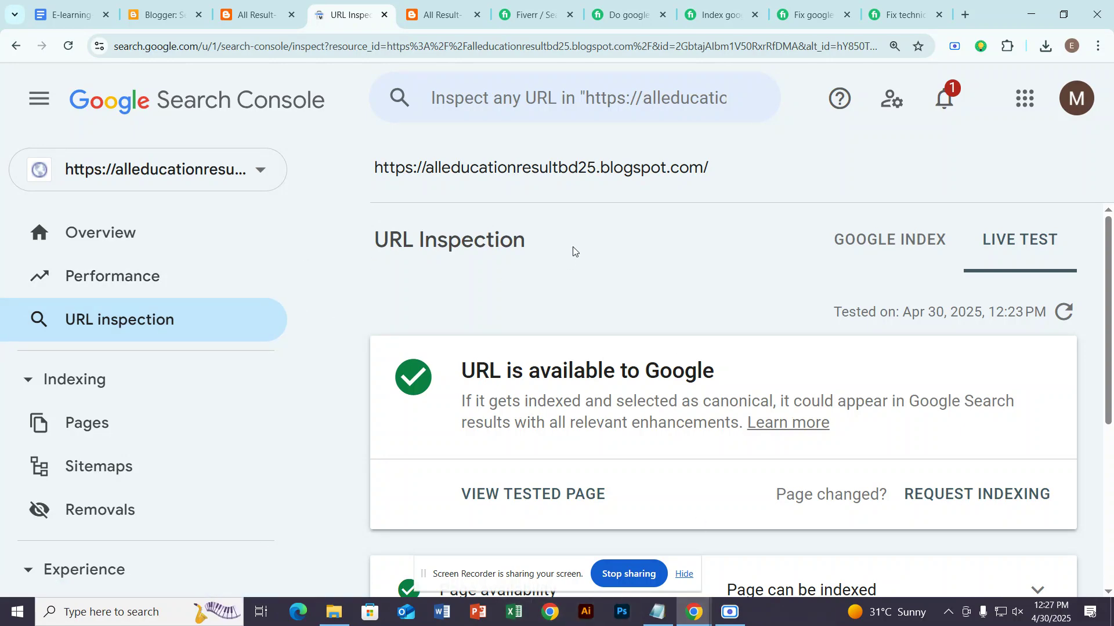
{"action": "left_click", "coordinate": [738, 615]}
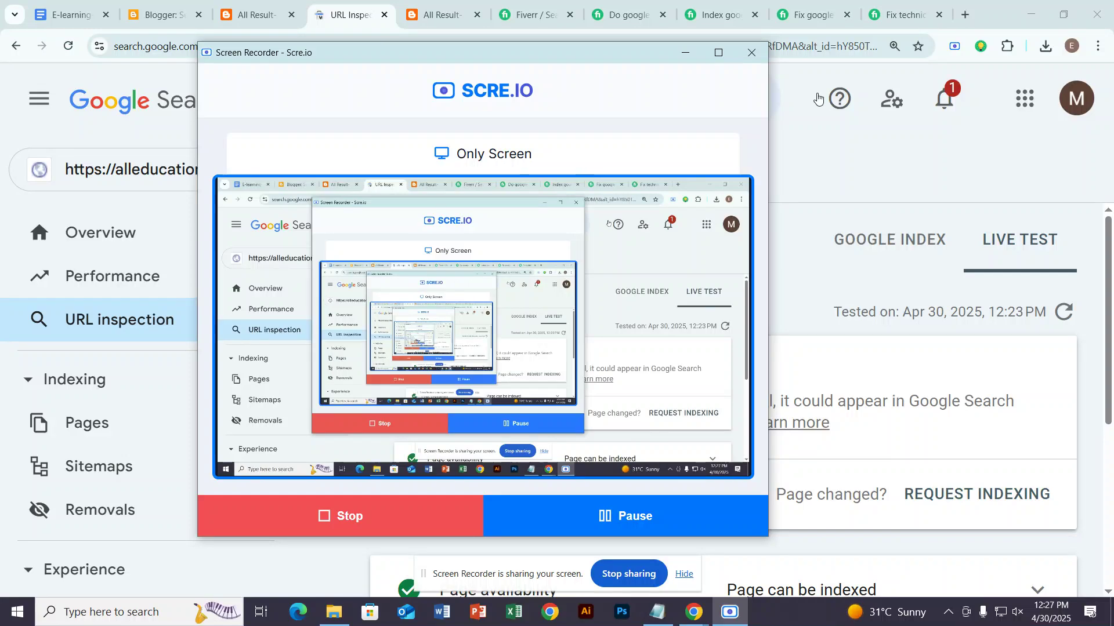
{"action": "left_click", "coordinate": [685, 53]}
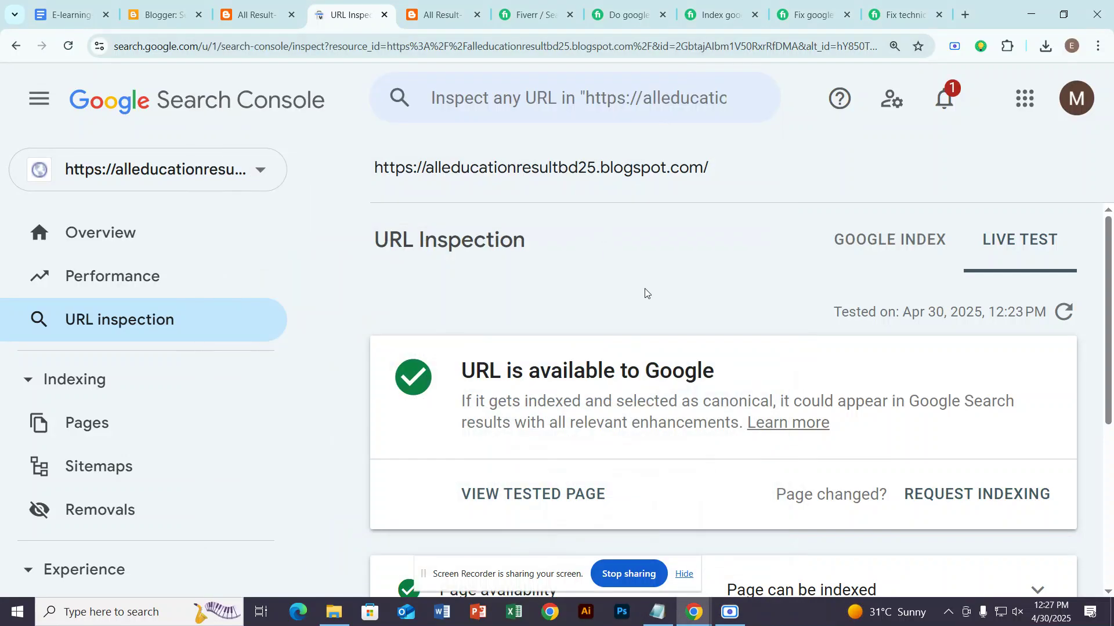
{"action": "scroll", "coordinate": [645, 287], "scroll_direction": "down", "scroll_amount": 4}
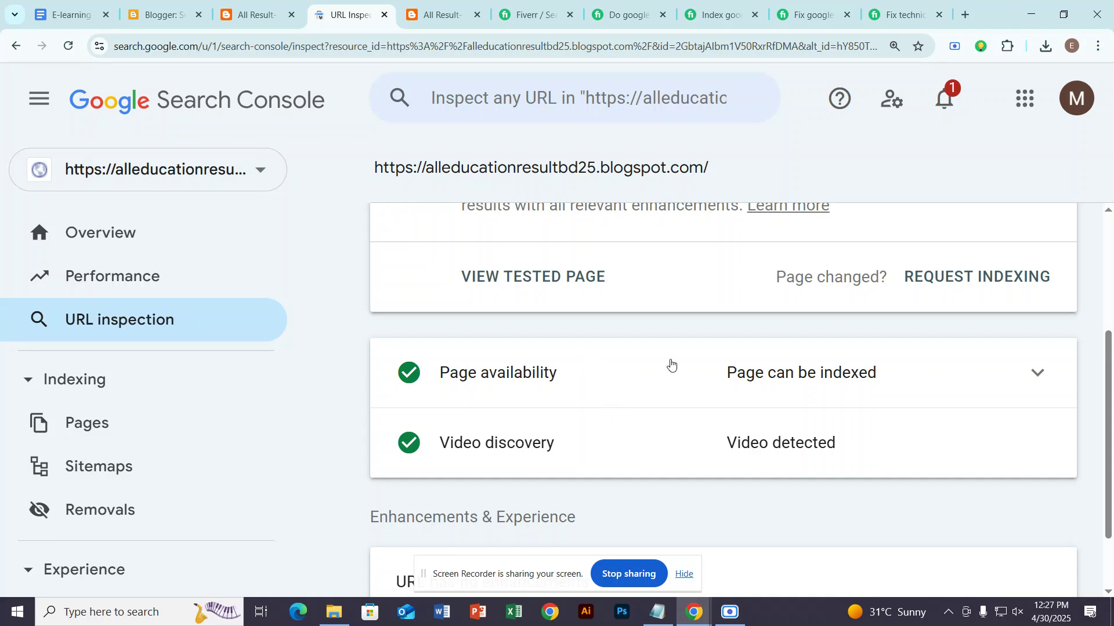
Switch to the blog already open in the browser and open its first post, How to Earn Money Through Freelancing.
{"action": "left_click", "coordinate": [452, 11]}
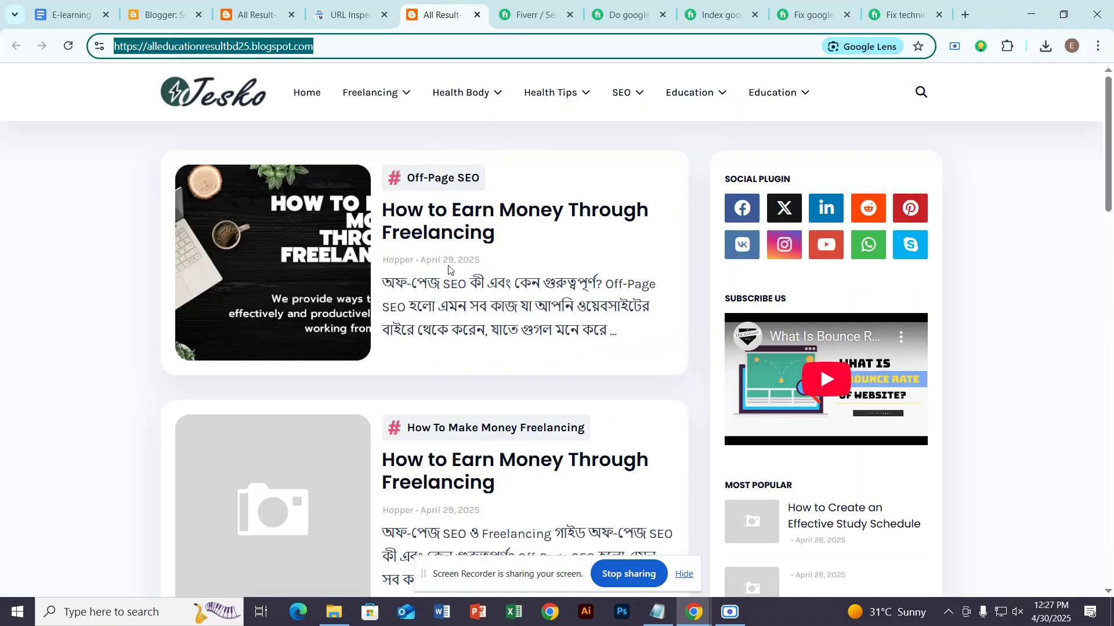
{"action": "left_click", "coordinate": [461, 219]}
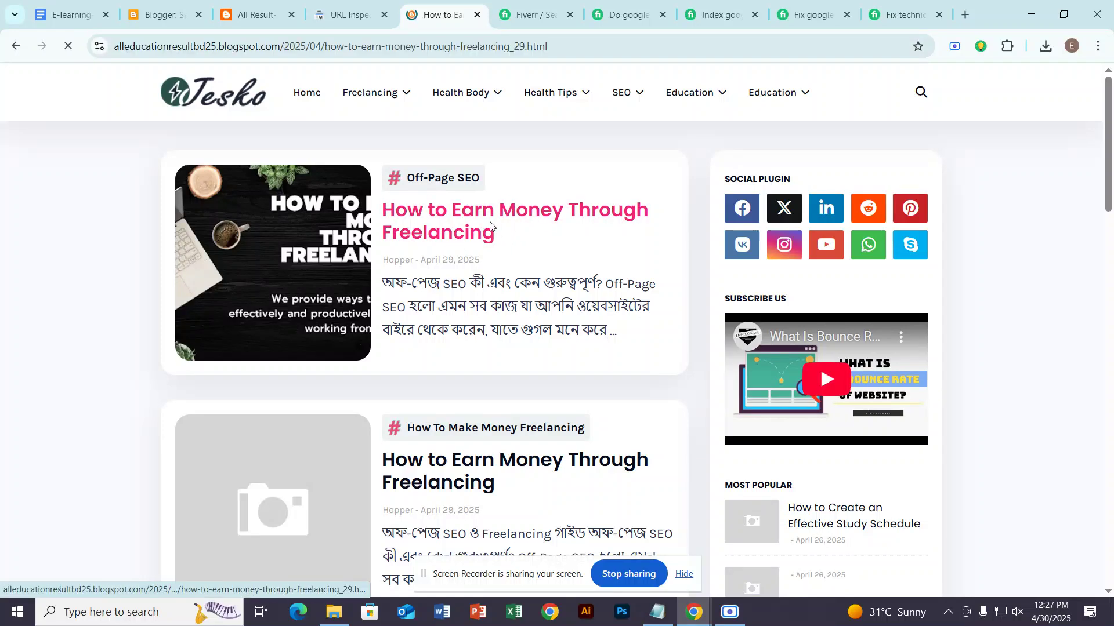
{"action": "left_click", "coordinate": [199, 93]}
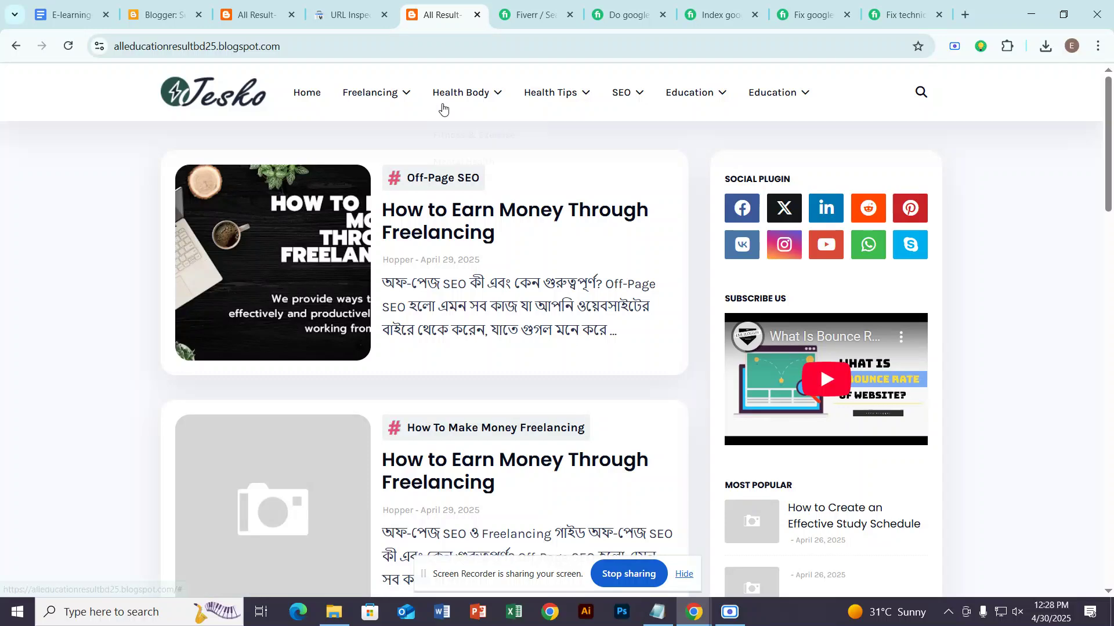
{"action": "left_click", "coordinate": [443, 177]}
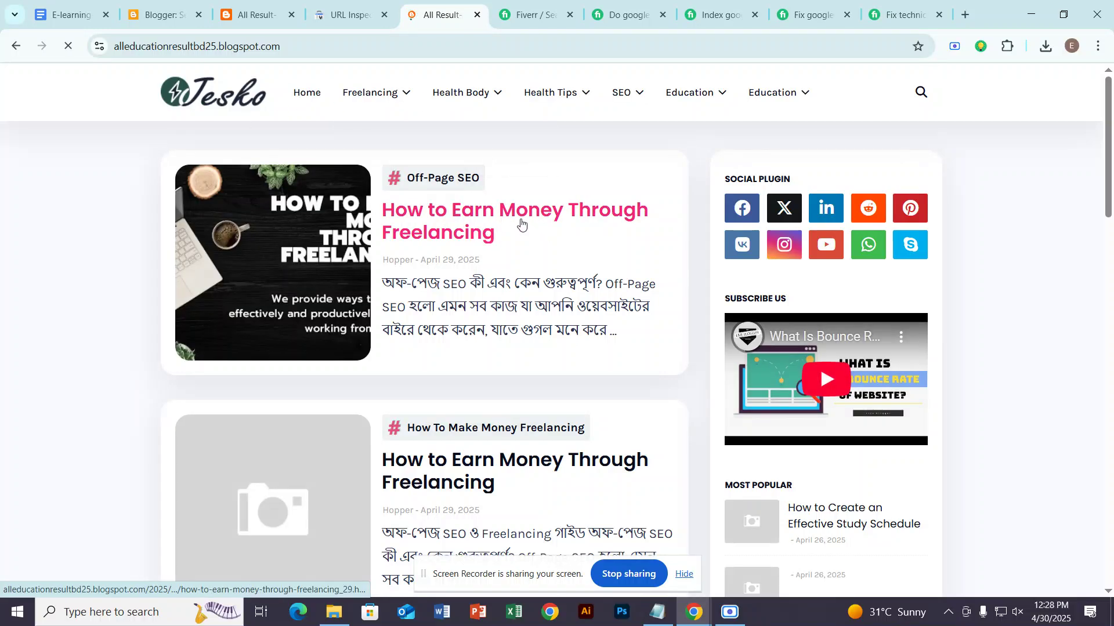
{"action": "left_click", "coordinate": [520, 225]}
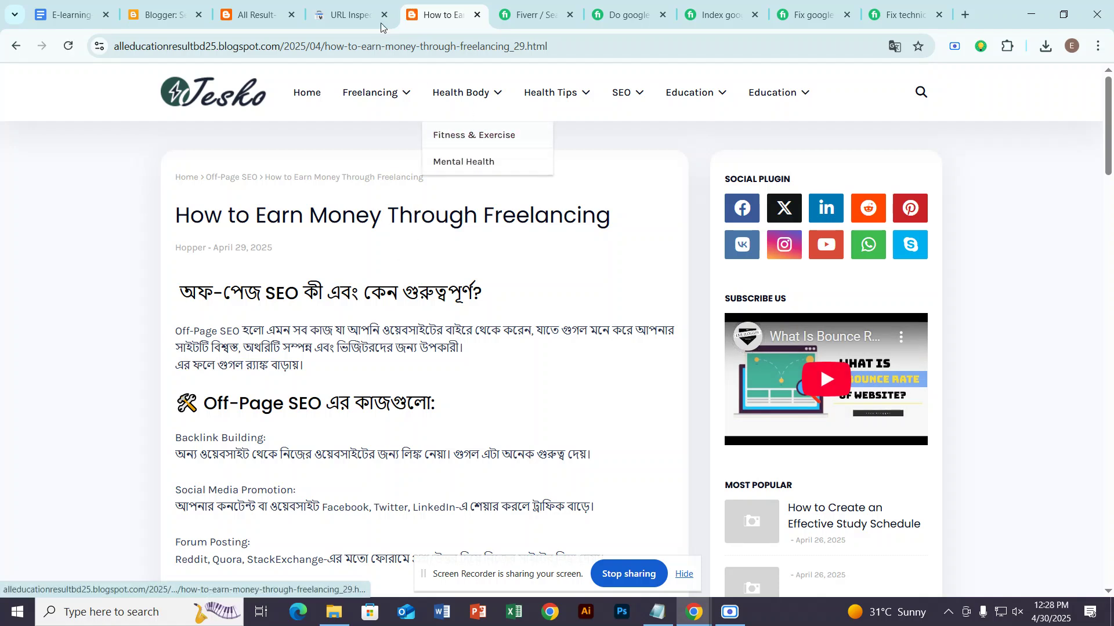
Copy the full web address of the How to Earn Money Through Freelancing post.
{"action": "left_click", "coordinate": [369, 51]}
{"action": "right_click", "coordinate": [370, 50]}
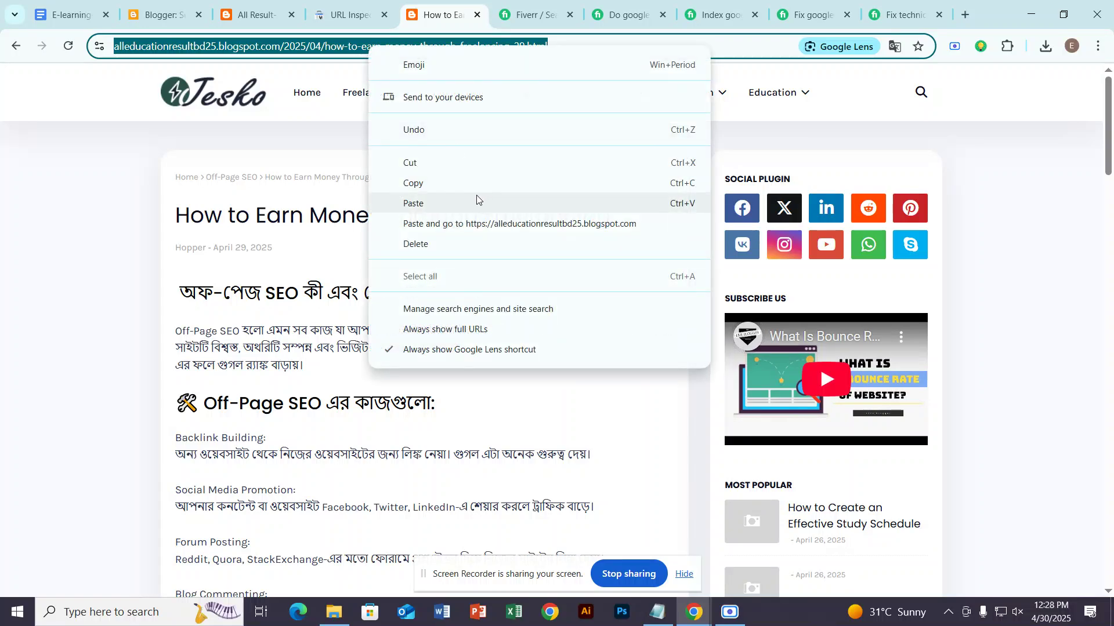
{"action": "left_click", "coordinate": [463, 185]}
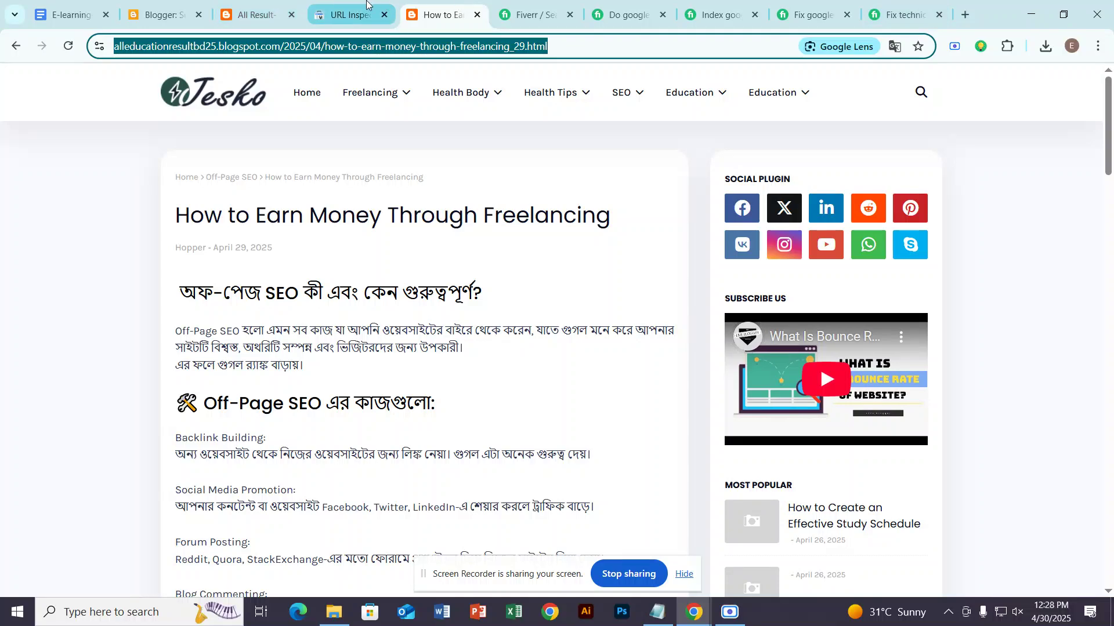
Return to Search Console and inspect the copied post address ending in how-to-earn-money-through-freelancing_29.html.
{"action": "left_click", "coordinate": [348, 14]}
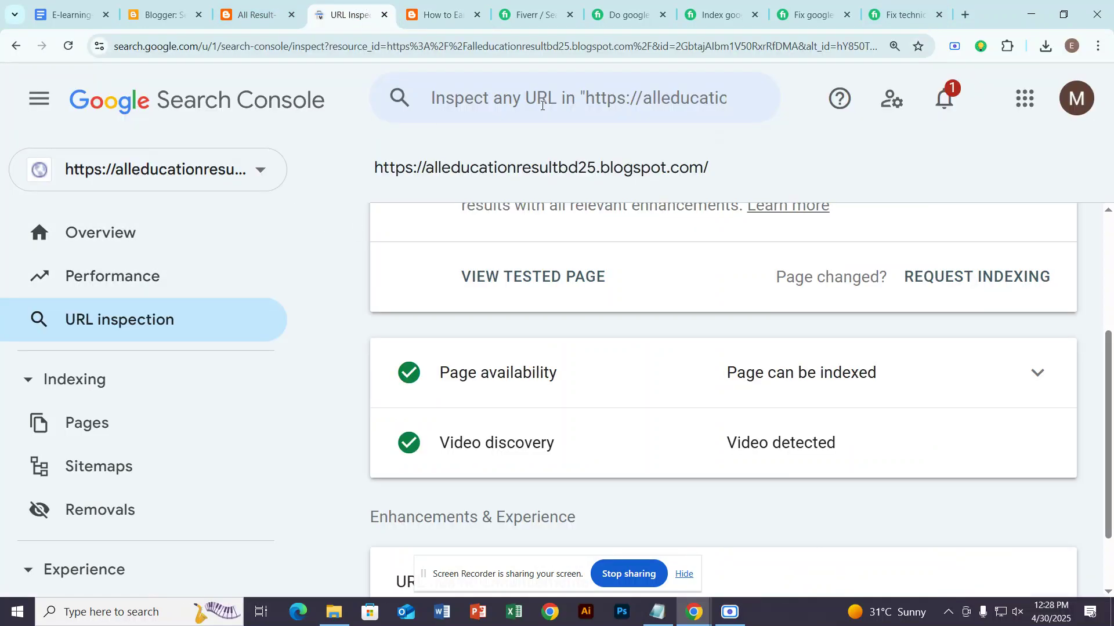
{"action": "left_click", "coordinate": [92, 320]}
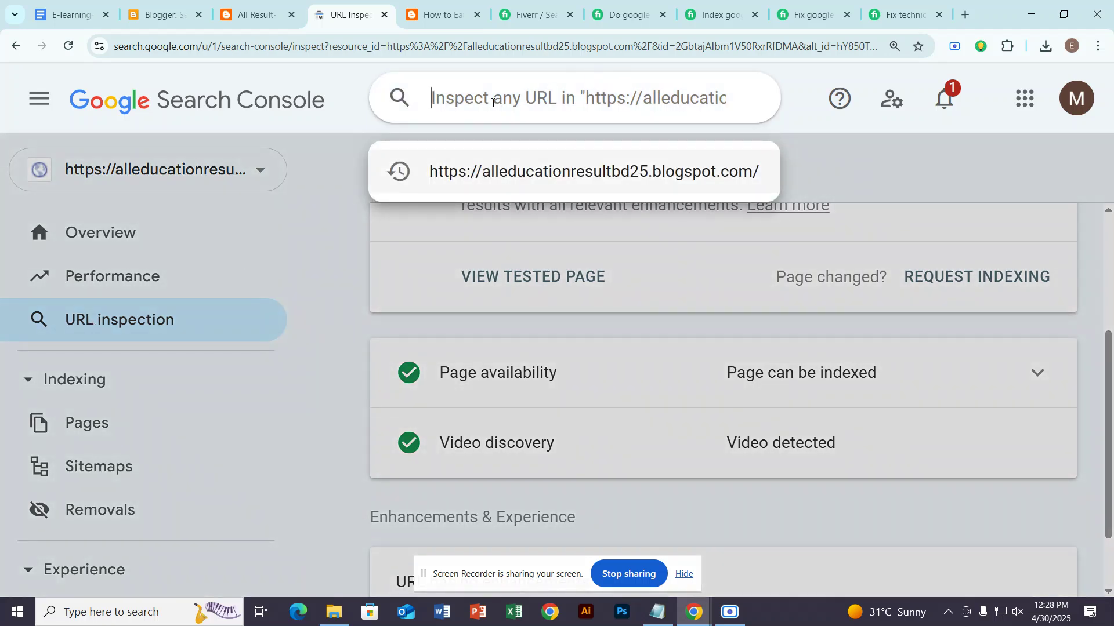
{"action": "key", "text": "ctrl+v"}
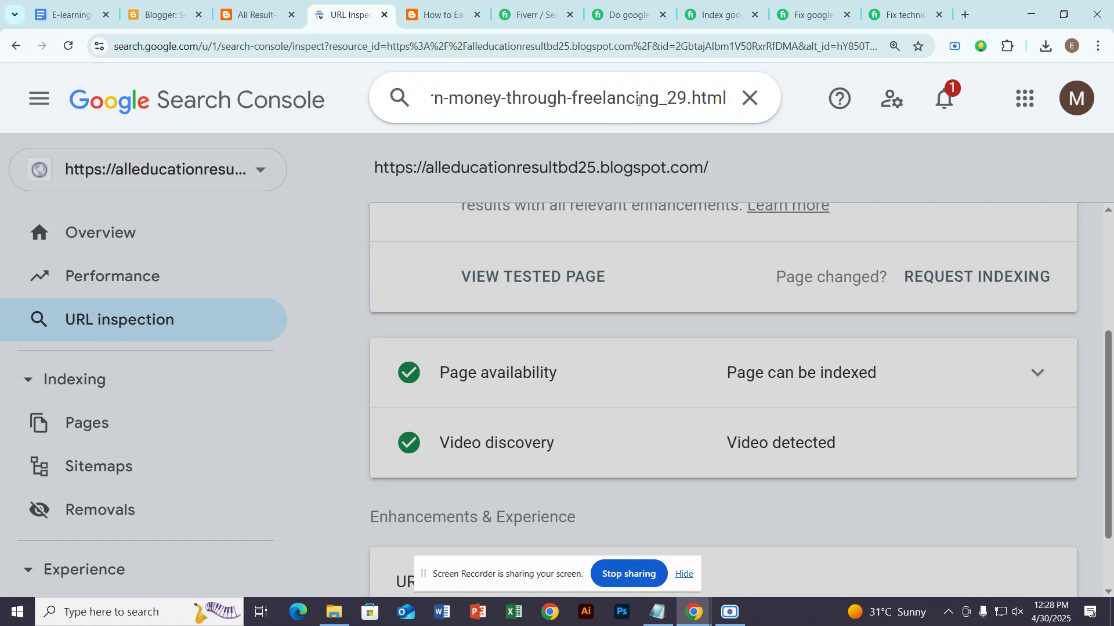
{"action": "triple_click", "coordinate": [620, 95]}
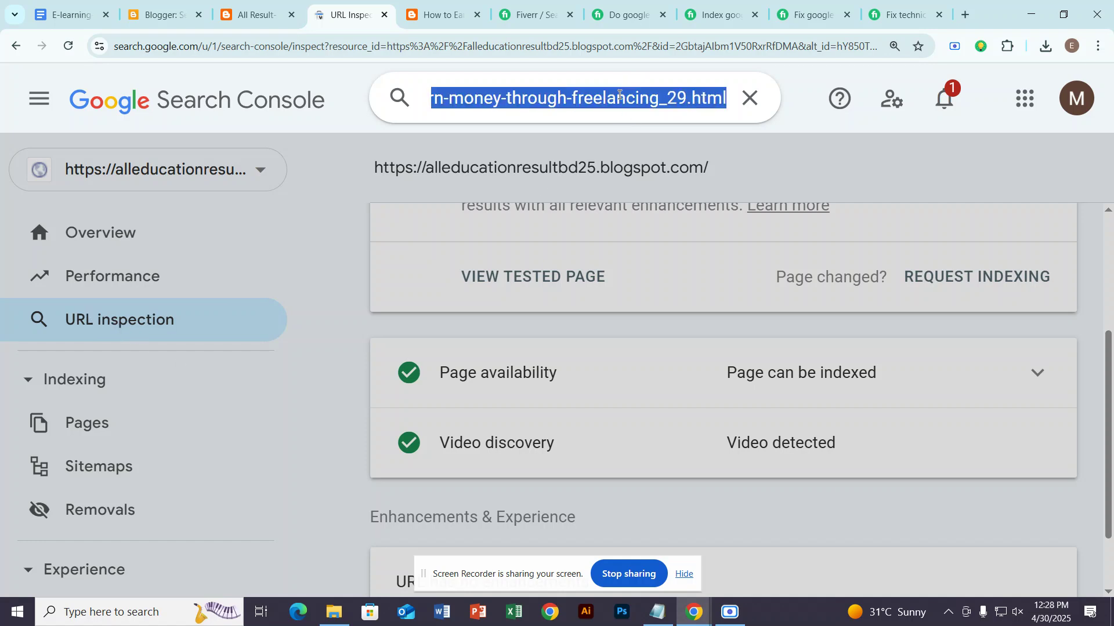
{"action": "key", "text": "Return"}
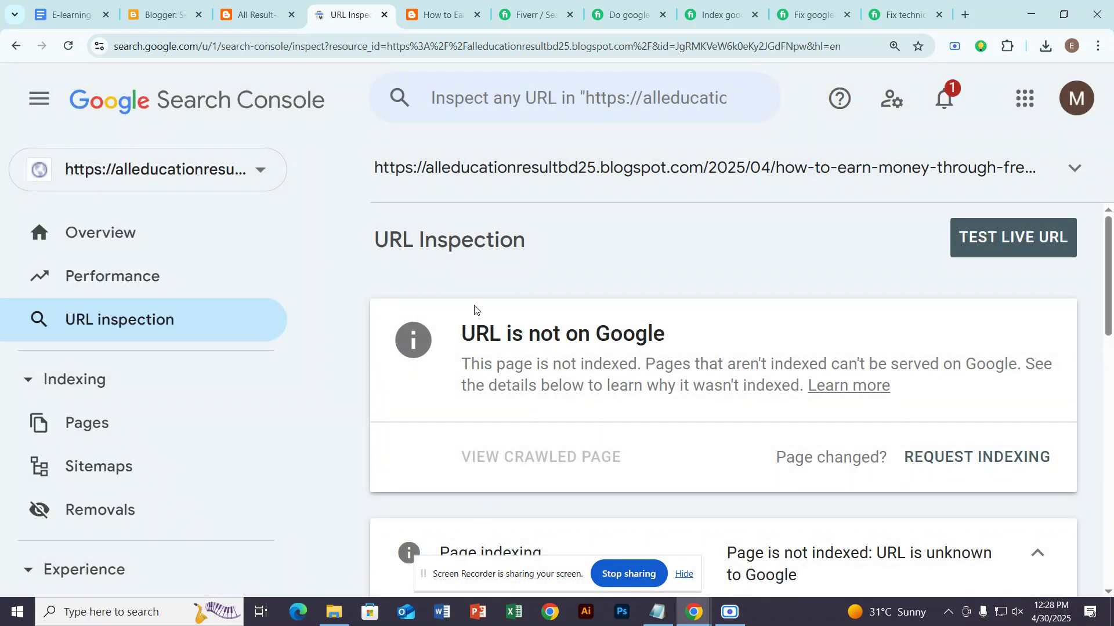
Check the post's index status, request indexing for it and dismiss the confirmation.
{"action": "left_click_drag", "start_coordinate": [459, 335], "coordinate": [660, 336]}
{"action": "left_click", "coordinate": [660, 337]}
{"action": "left_click", "coordinate": [974, 456]}
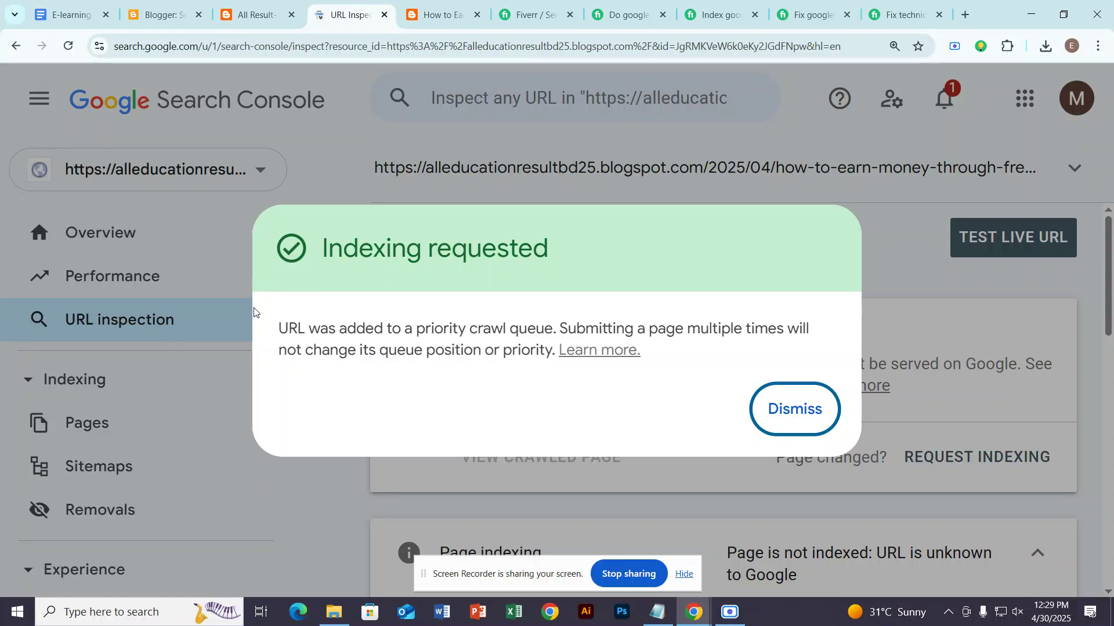
{"action": "left_click_drag", "start_coordinate": [327, 247], "coordinate": [647, 261]}
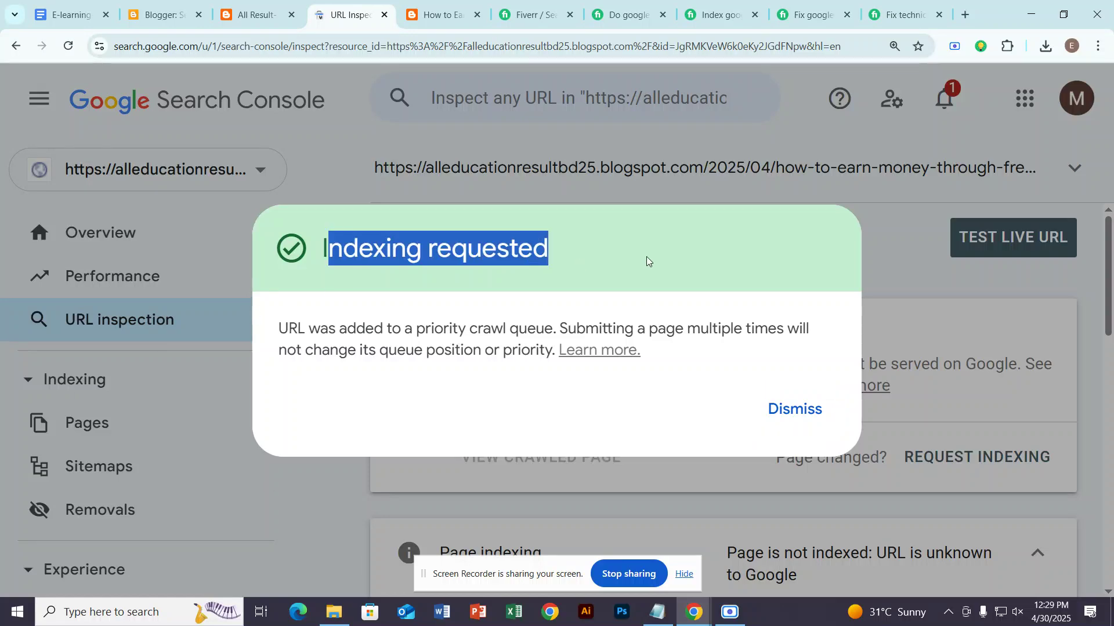
{"action": "left_click", "coordinate": [799, 416]}
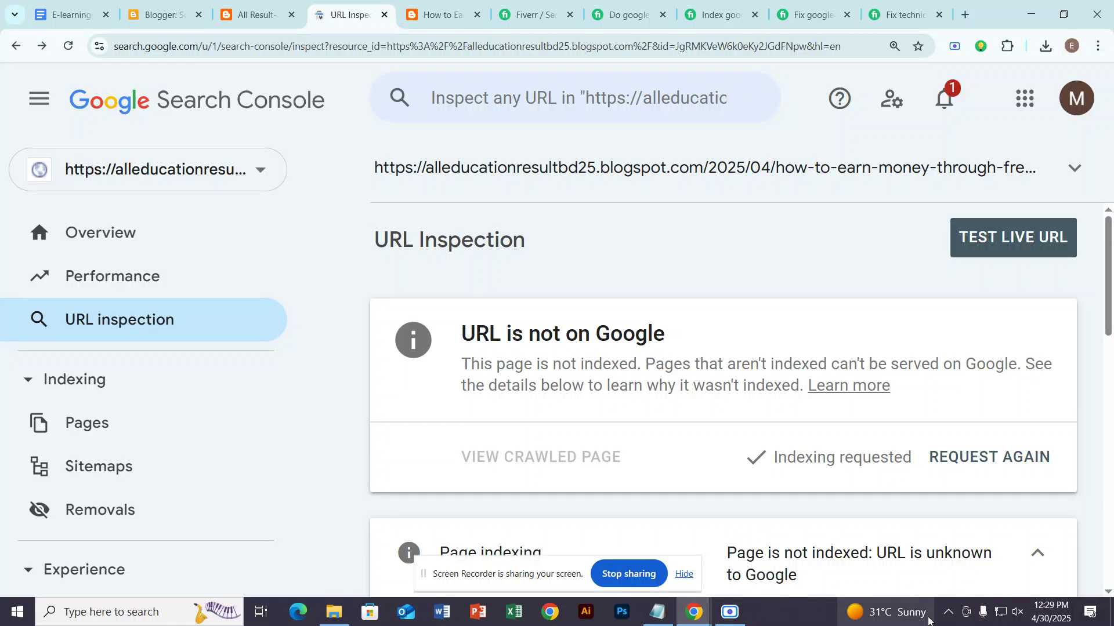
{"action": "left_click", "coordinate": [803, 619]}
{"action": "left_click", "coordinate": [729, 612]}
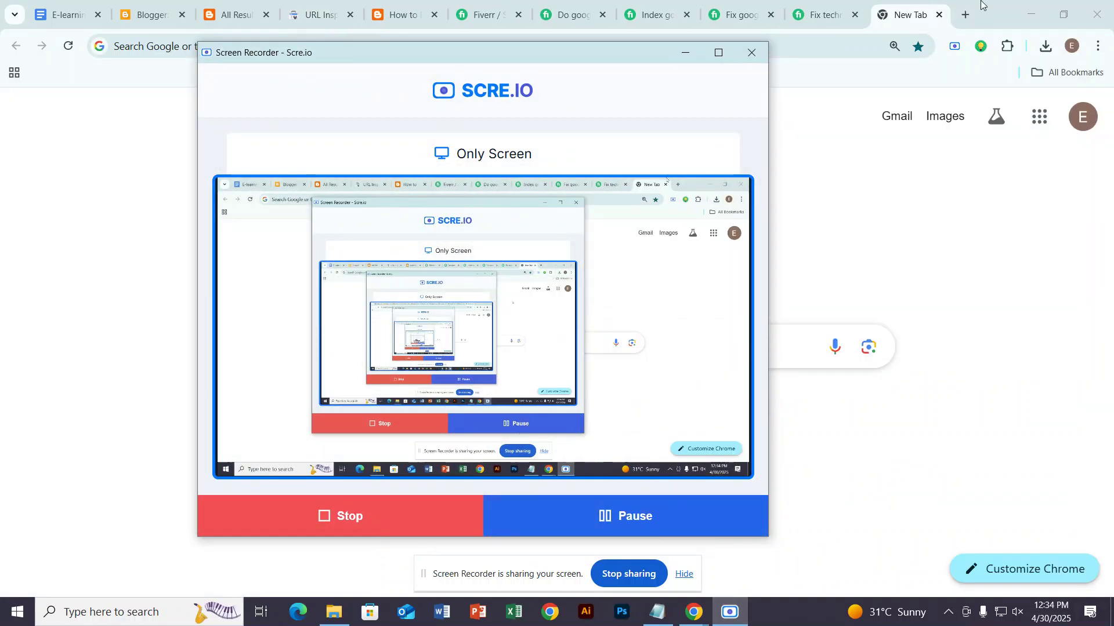
{"action": "left_click", "coordinate": [981, 5]}
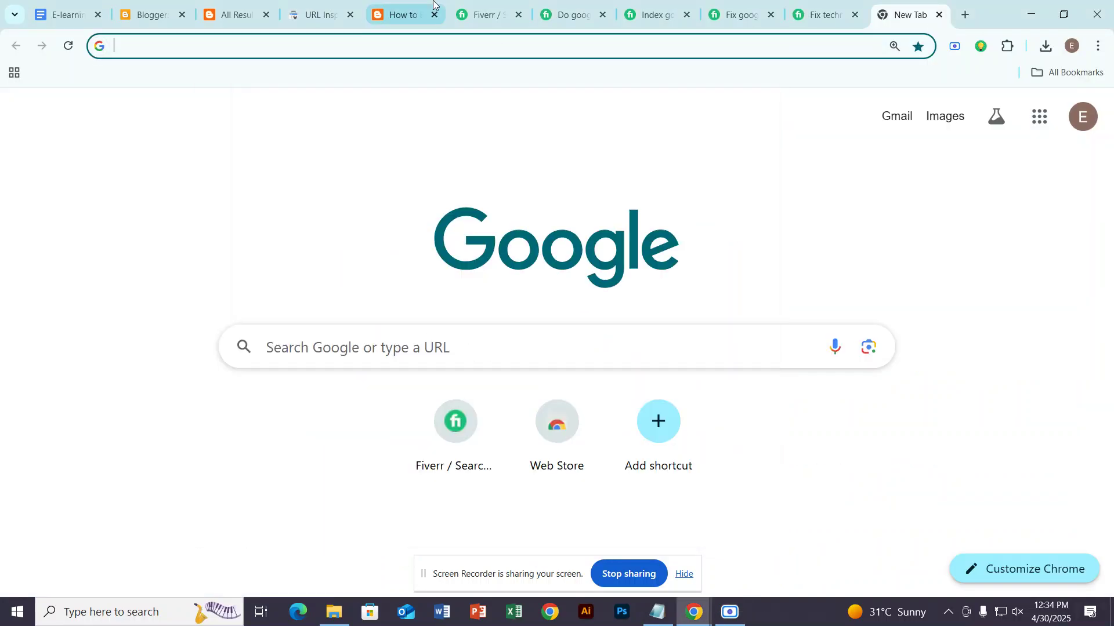
Search the web in the new tab for blogger site me generator.
{"action": "left_click", "coordinate": [432, 49]}
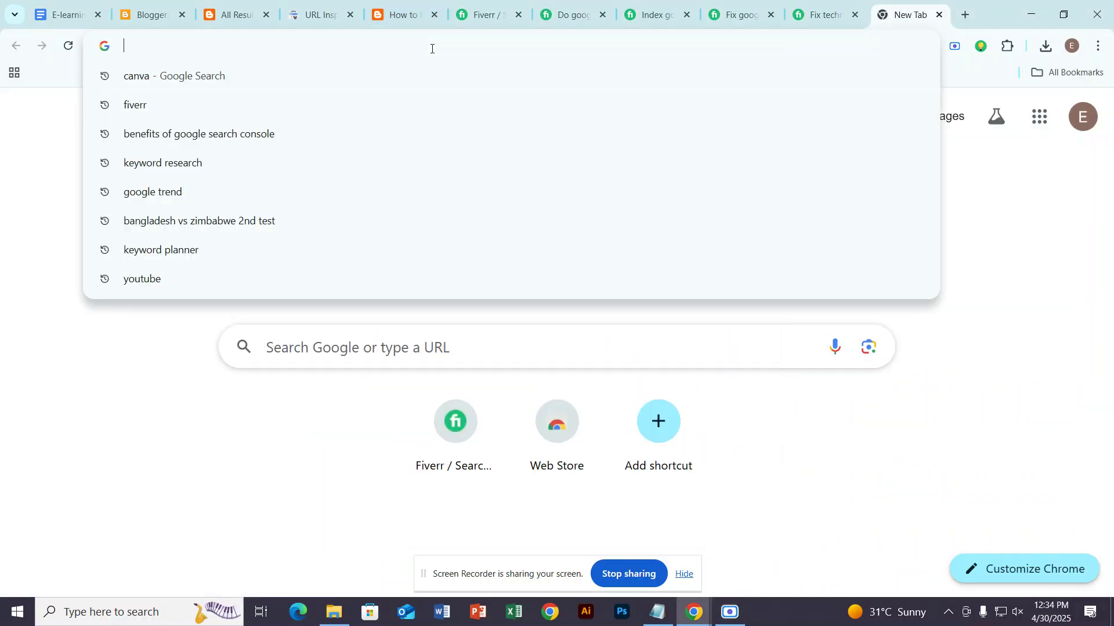
{"action": "type", "text": "Blogg"}
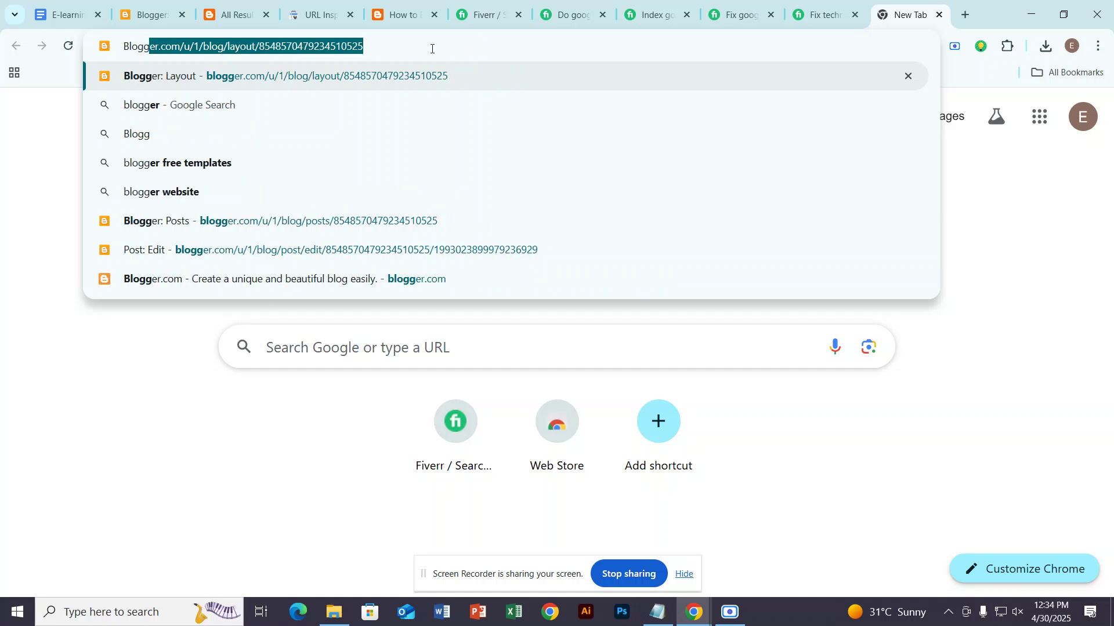
{"action": "type", "text": "er "}
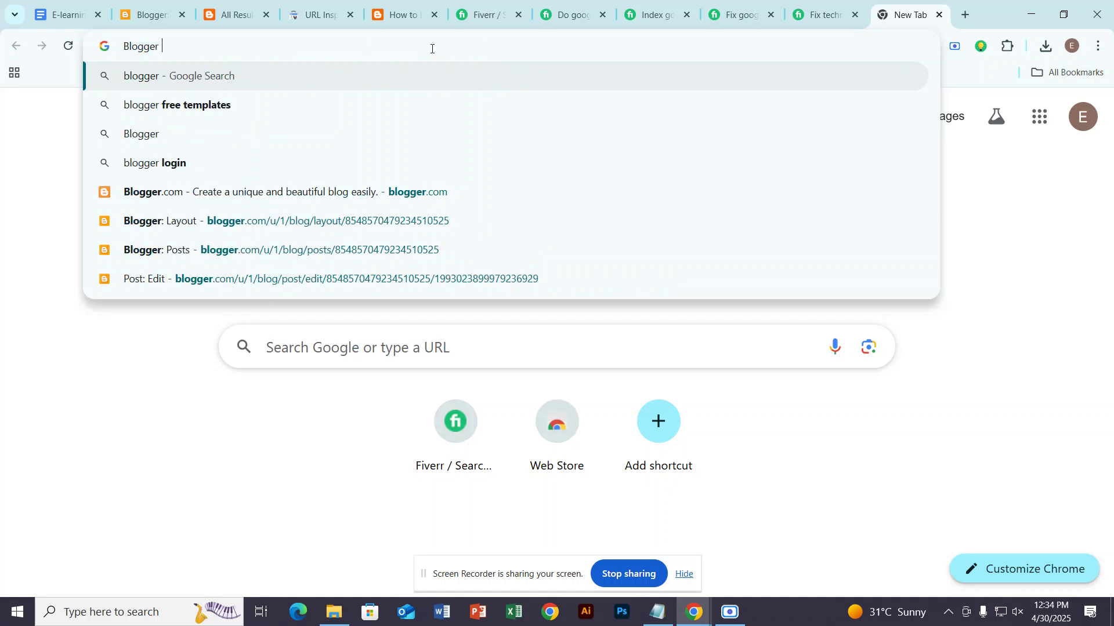
{"action": "type", "text": "x"}
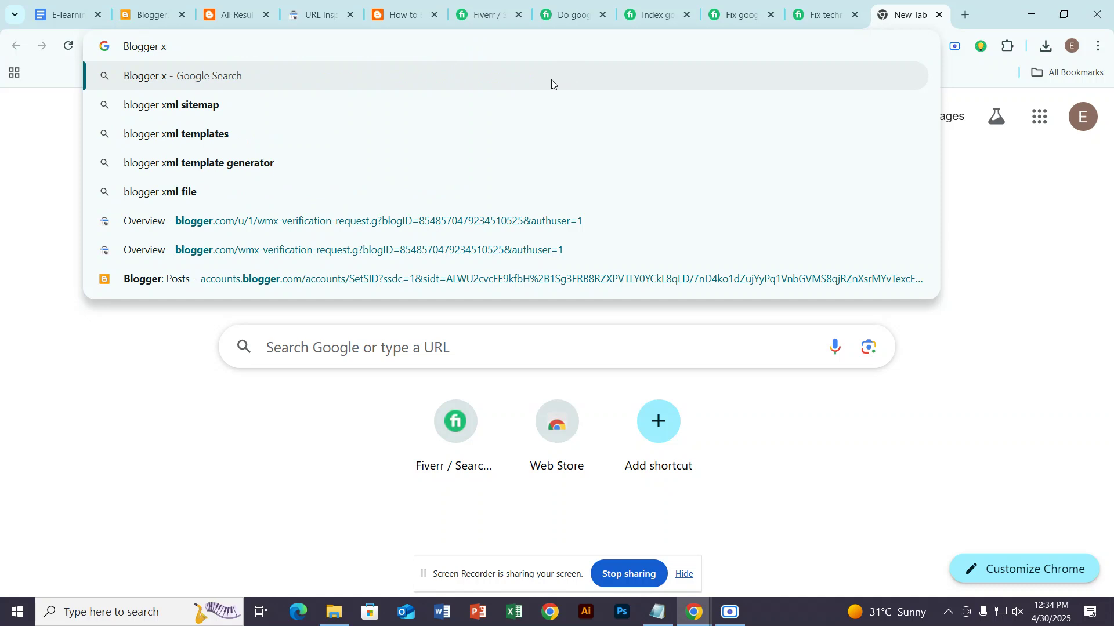
{"action": "key", "text": "BackSpace"}
{"action": "type", "text": "site me re"}
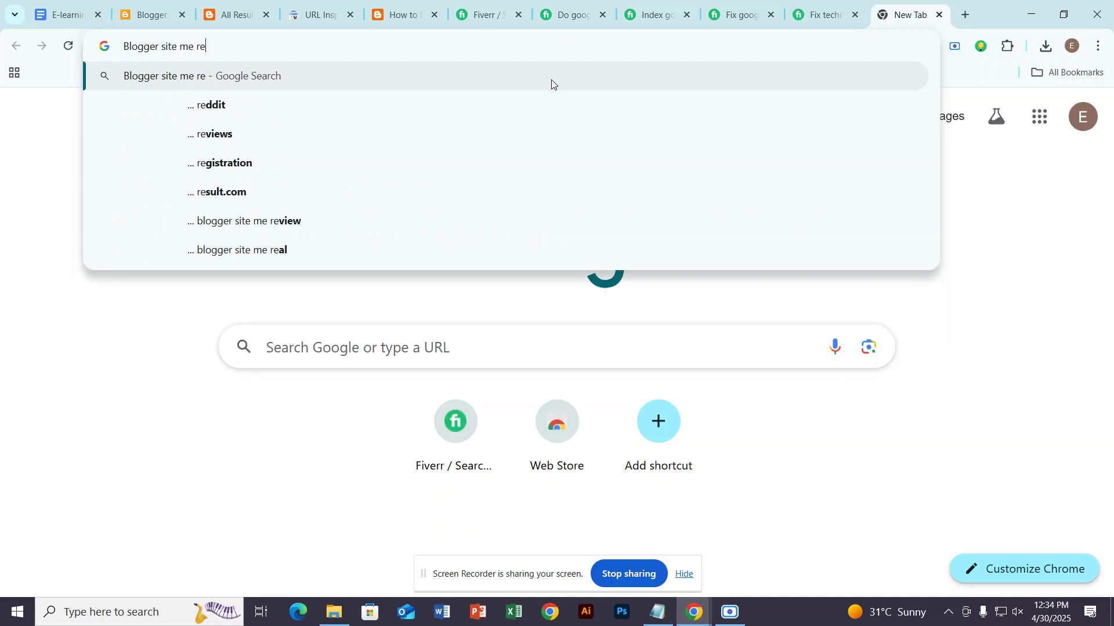
{"action": "key", "text": "BackSpace"}
{"action": "key", "text": "BackSpace"}
{"action": "type", "text": "gen"}
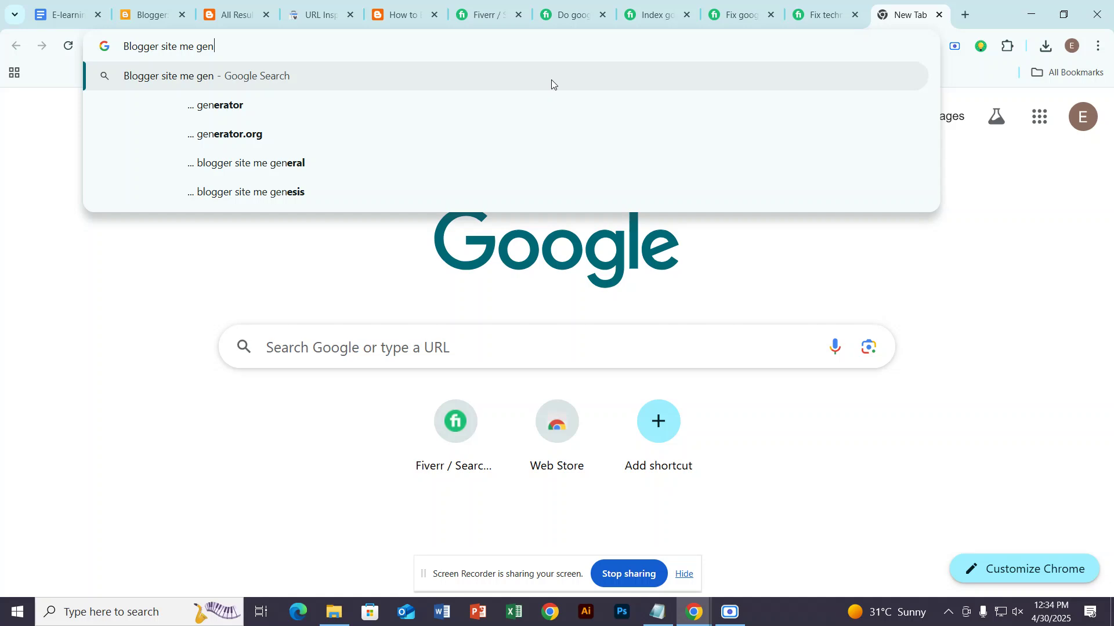
{"action": "left_click", "coordinate": [280, 104]}
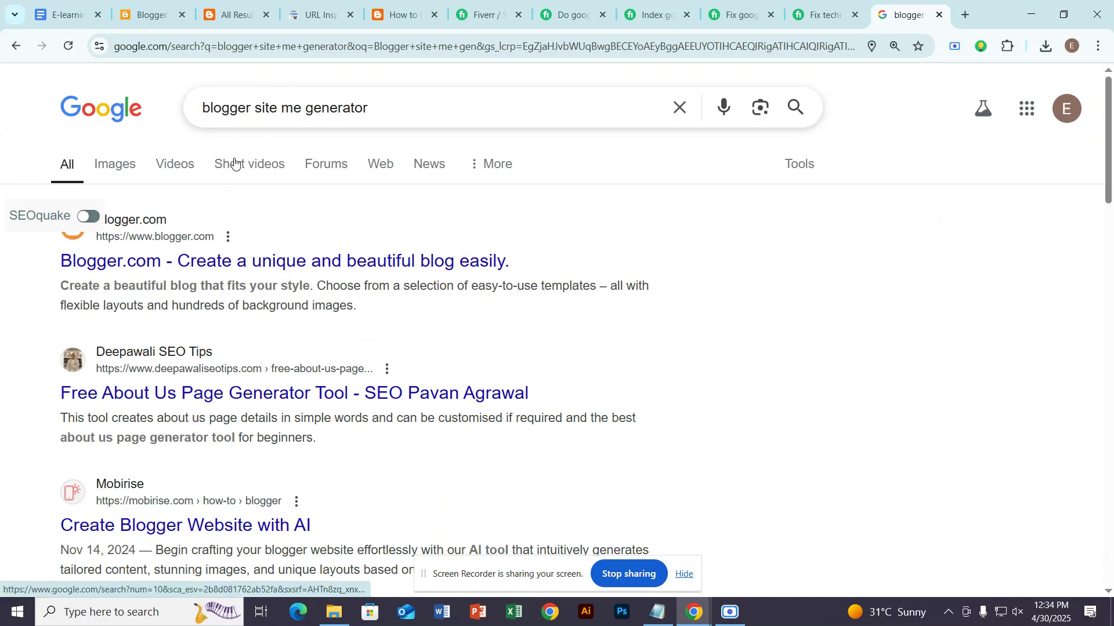
Look through the search results for a tool that generates a sitemap for a Blogger site.
{"action": "scroll", "coordinate": [235, 163], "scroll_direction": "down", "scroll_amount": 6}
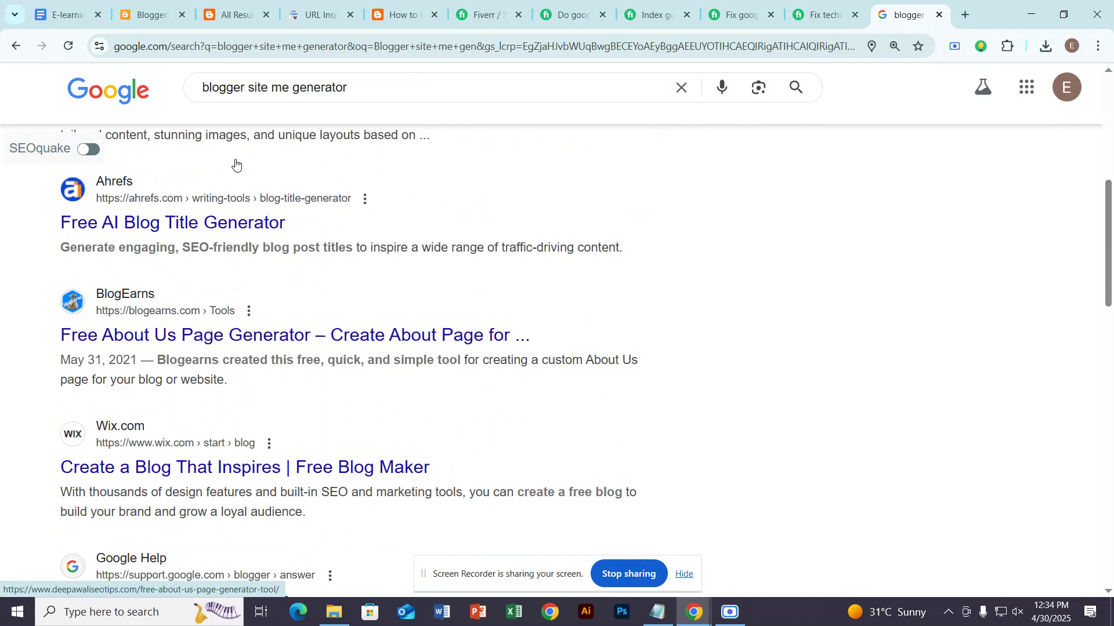
{"action": "scroll", "coordinate": [235, 164], "scroll_direction": "down", "scroll_amount": 6}
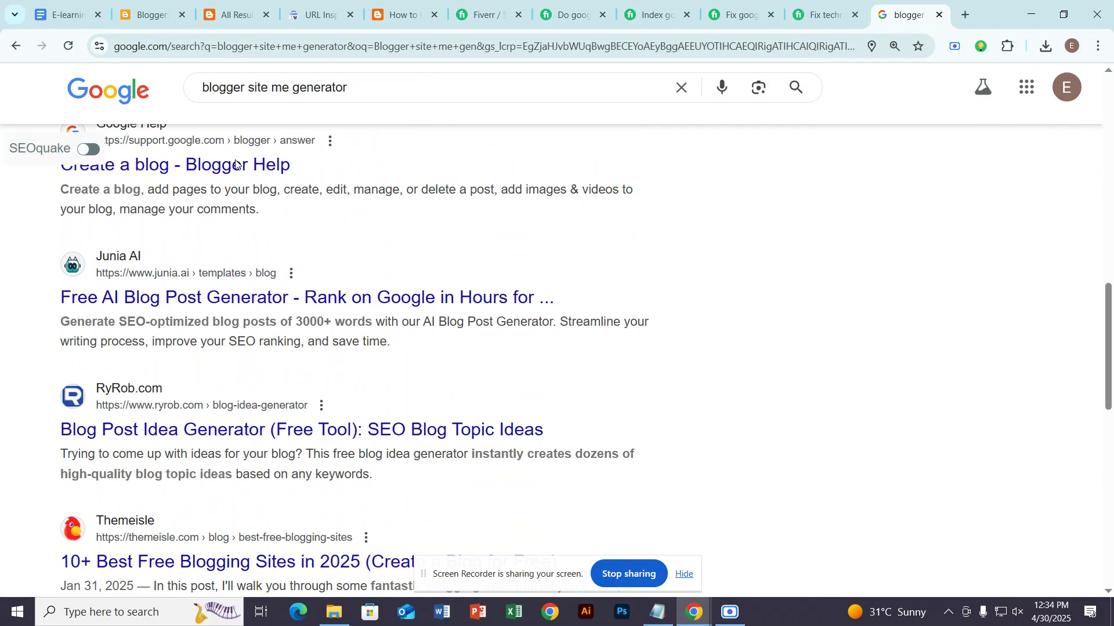
{"action": "scroll", "coordinate": [235, 165], "scroll_direction": "down", "scroll_amount": 7}
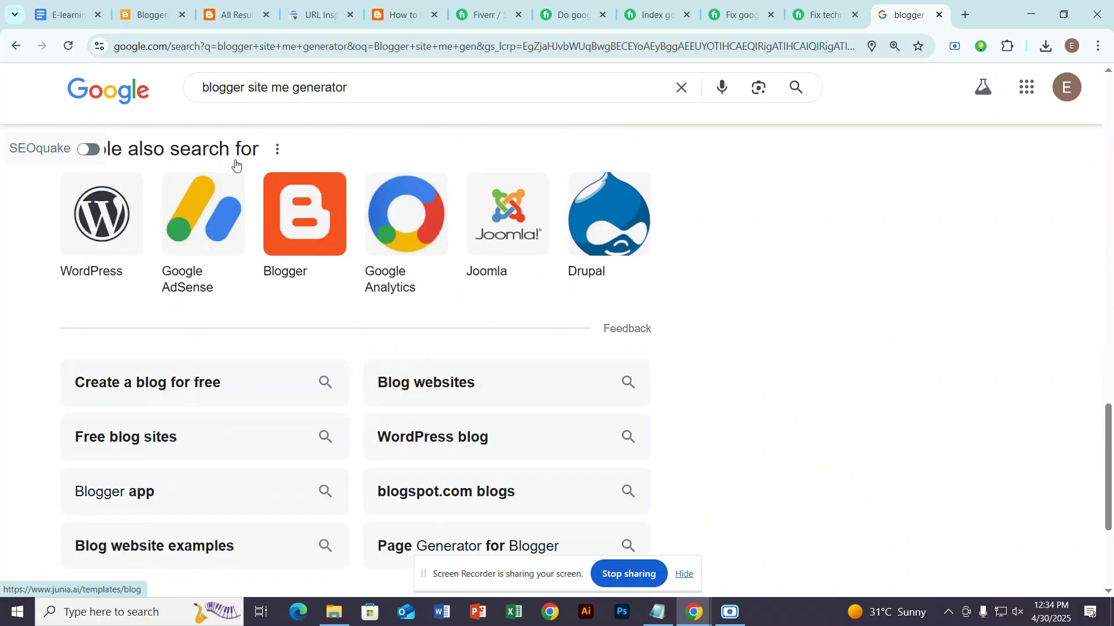
{"action": "scroll", "coordinate": [235, 163], "scroll_direction": "up", "scroll_amount": 13}
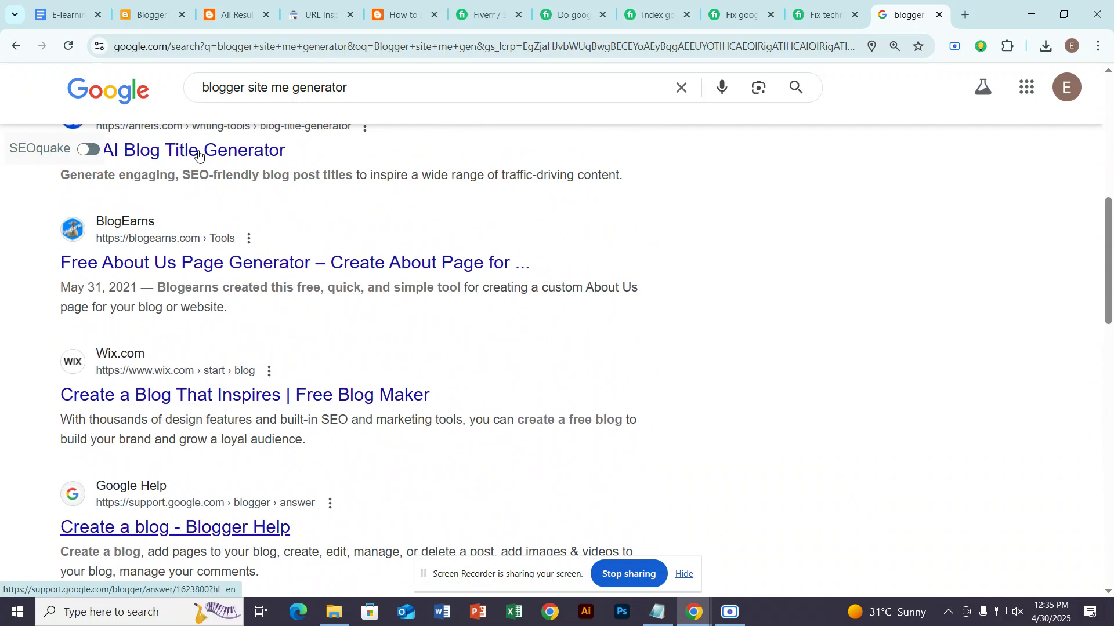
{"action": "scroll", "coordinate": [256, 300], "scroll_direction": "up", "scroll_amount": 2}
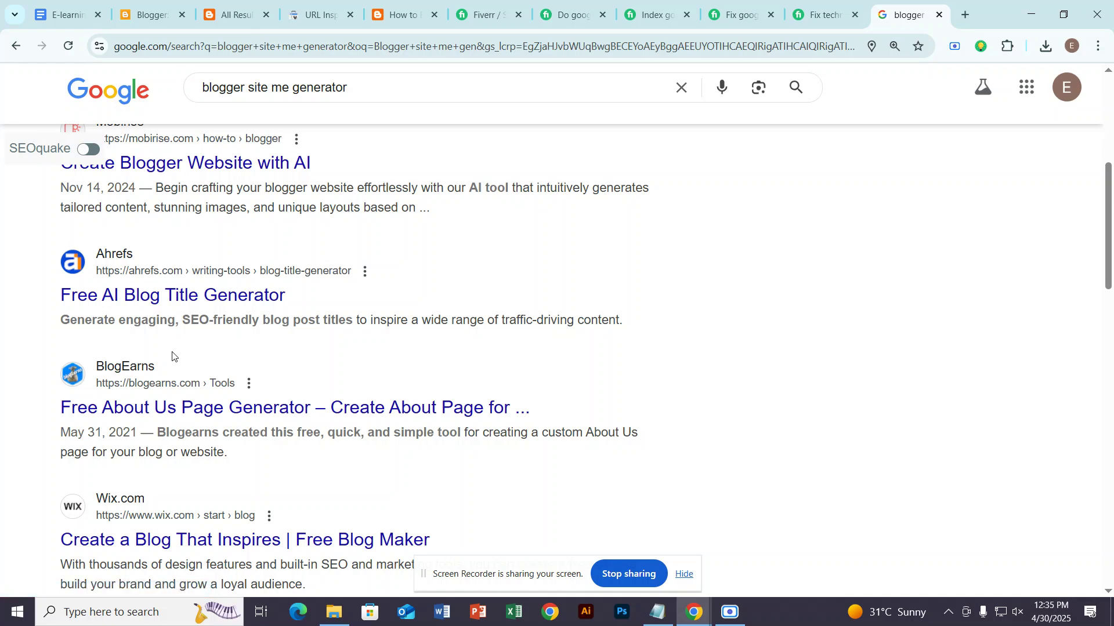
{"action": "scroll", "coordinate": [171, 353], "scroll_direction": "up", "scroll_amount": 1}
{"action": "scroll", "coordinate": [172, 348], "scroll_direction": "up", "scroll_amount": 1}
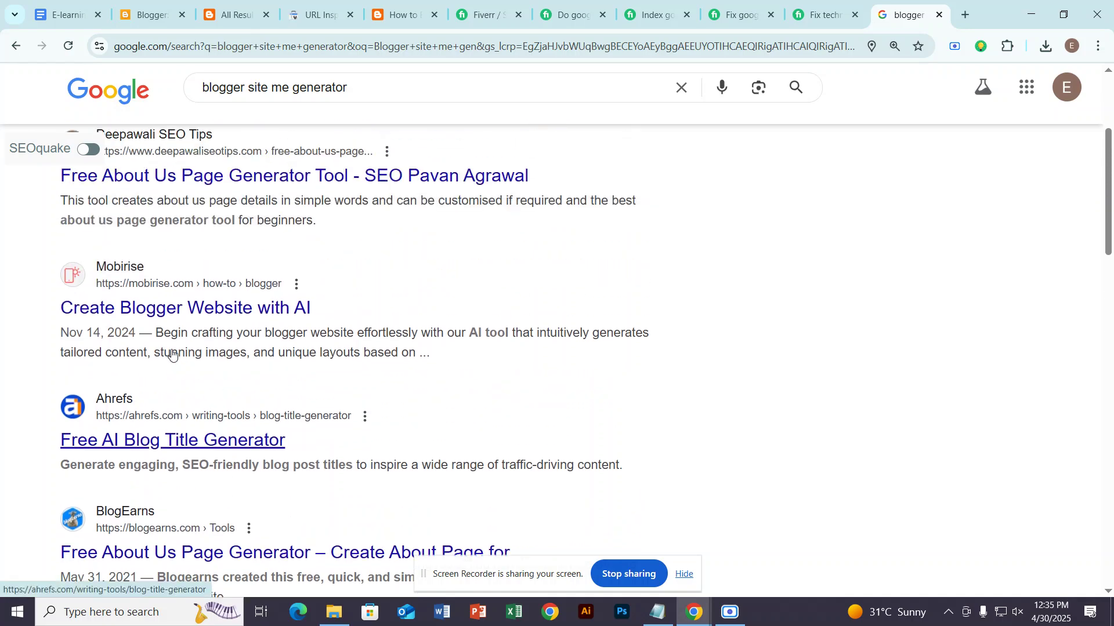
{"action": "scroll", "coordinate": [170, 337], "scroll_direction": "up", "scroll_amount": 2}
{"action": "scroll", "coordinate": [191, 322], "scroll_direction": "up", "scroll_amount": 2}
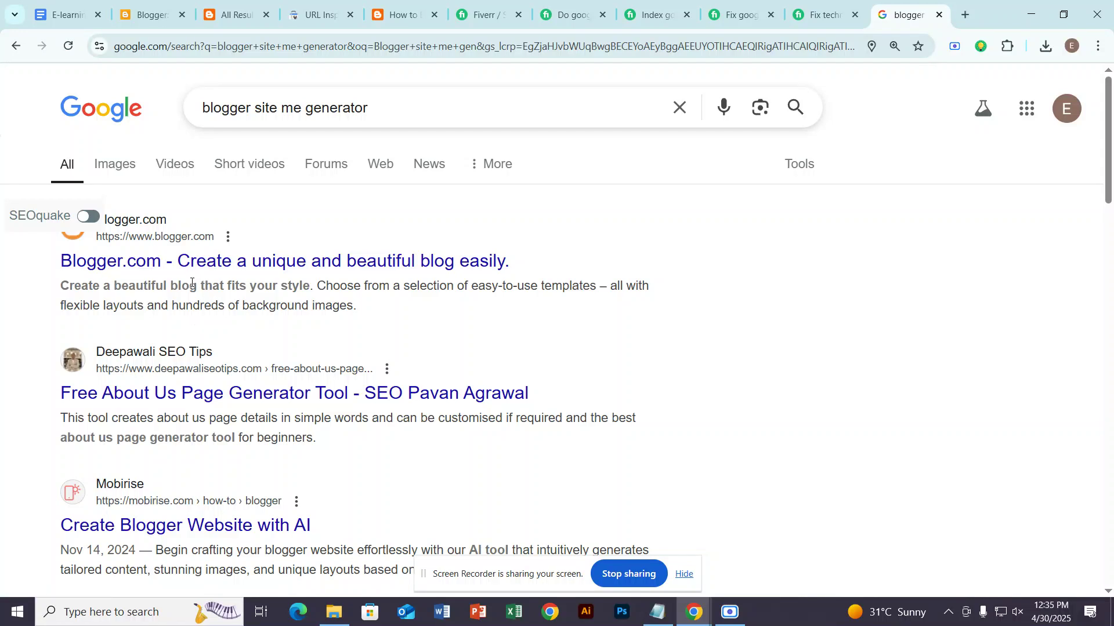
Correct the search query to blogger site map generator, run it and review the first results.
{"action": "left_click", "coordinate": [302, 110]}
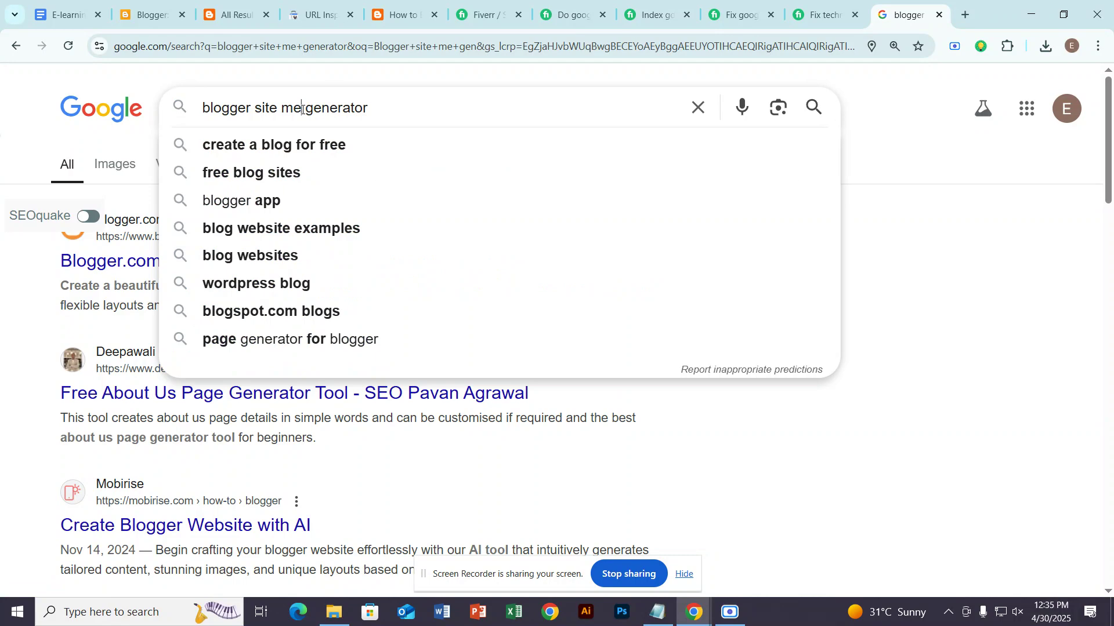
{"action": "key", "text": "BackSpace"}
{"action": "type", "text": "ap"}
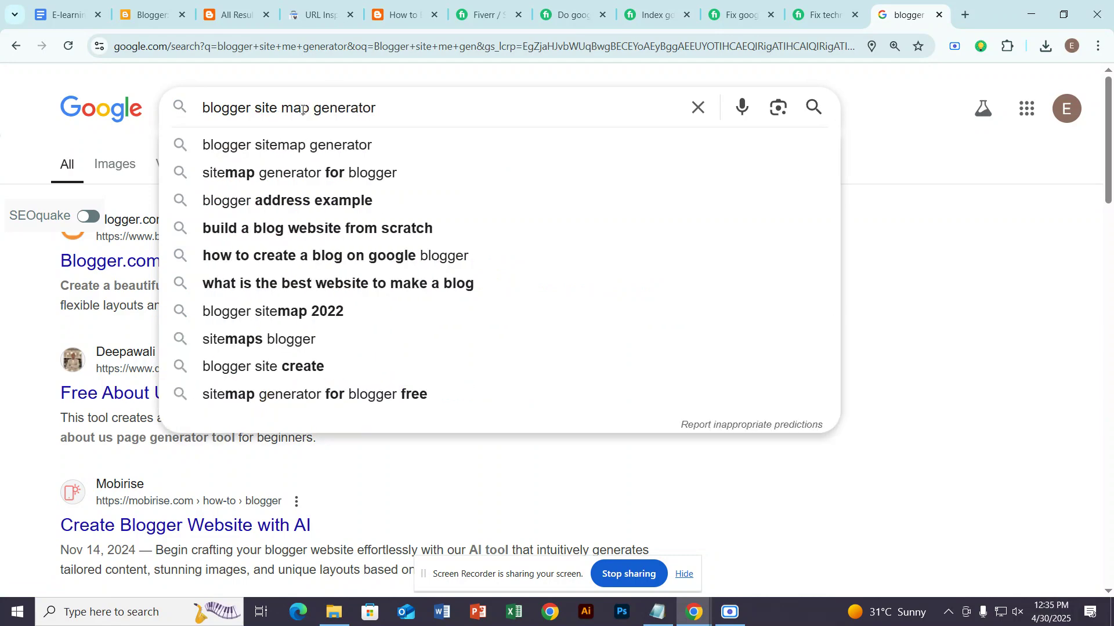
{"action": "key", "text": "Return"}
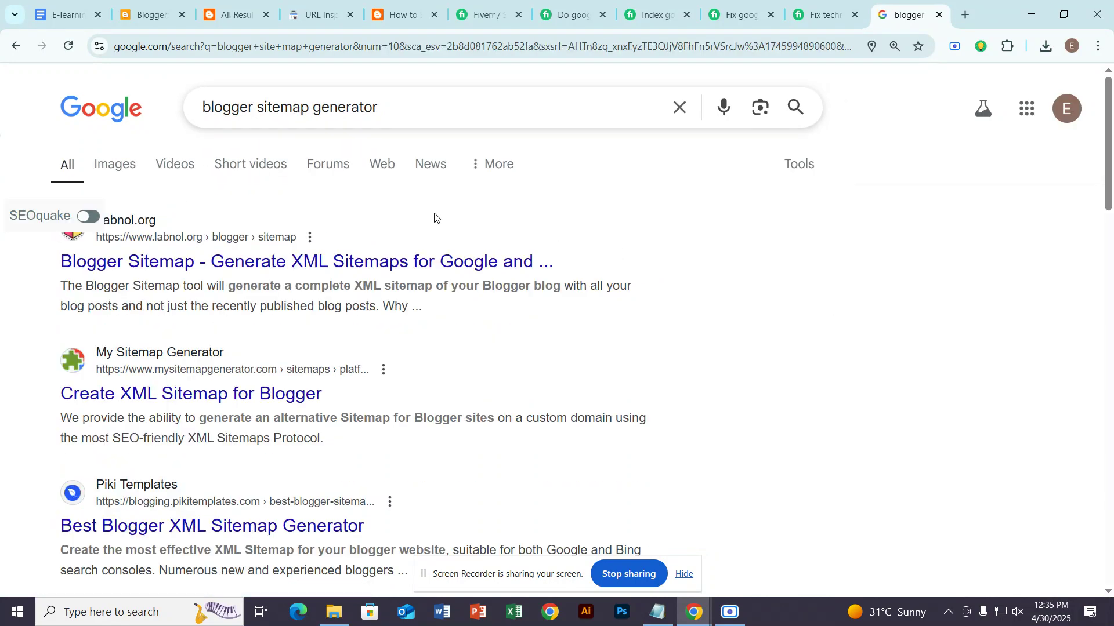
{"action": "scroll", "coordinate": [318, 291], "scroll_direction": "down", "scroll_amount": 1}
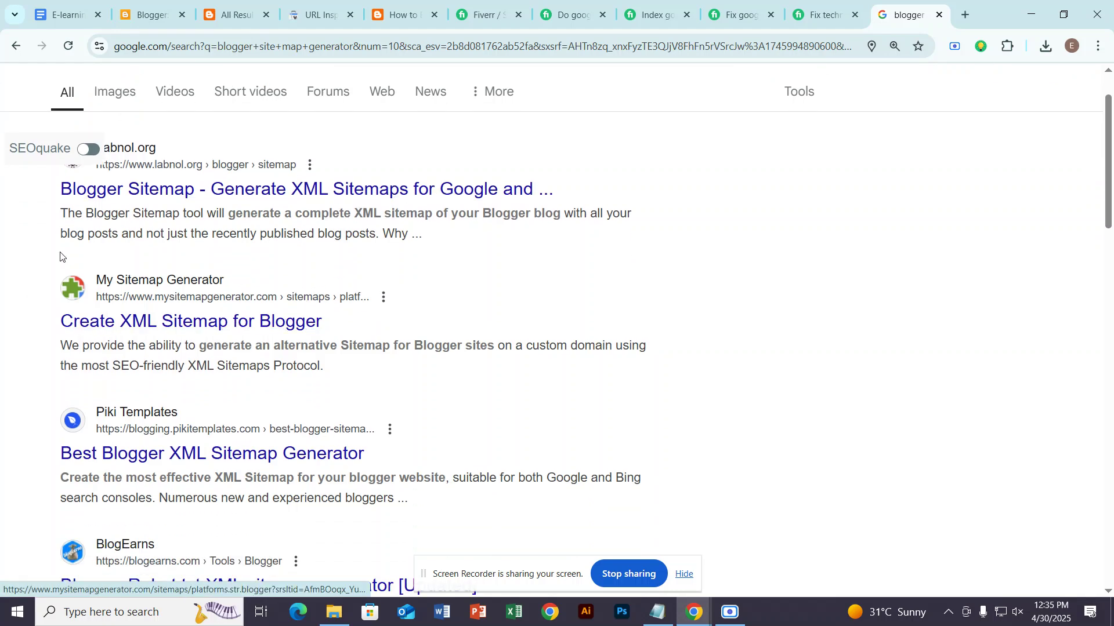
{"action": "scroll", "coordinate": [60, 255], "scroll_direction": "up", "scroll_amount": 1}
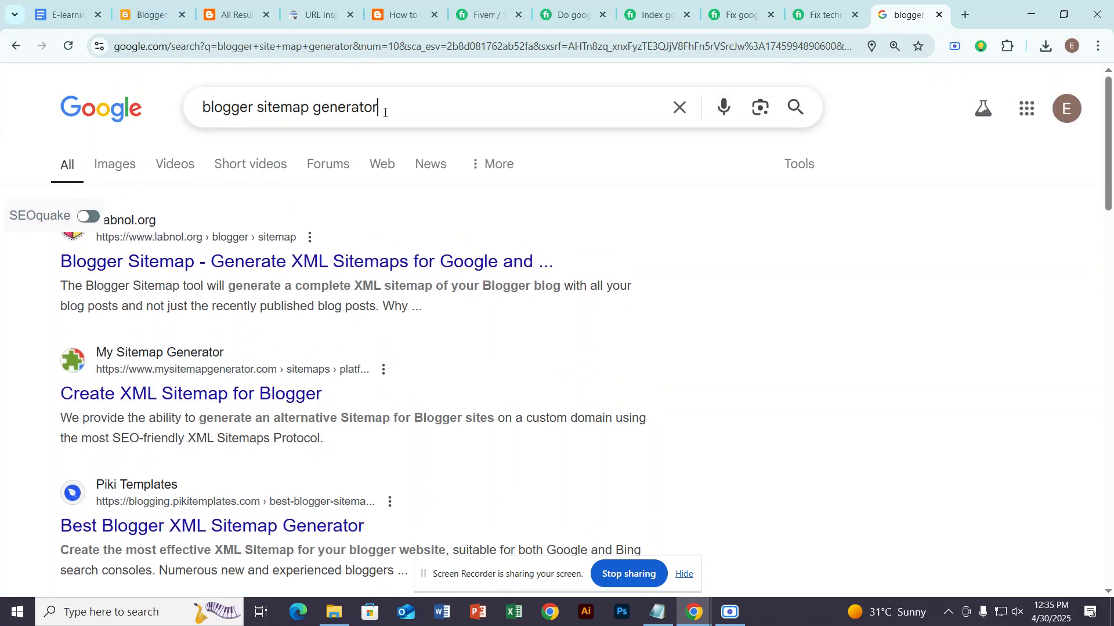
{"action": "left_click_drag", "start_coordinate": [385, 112], "coordinate": [205, 118]}
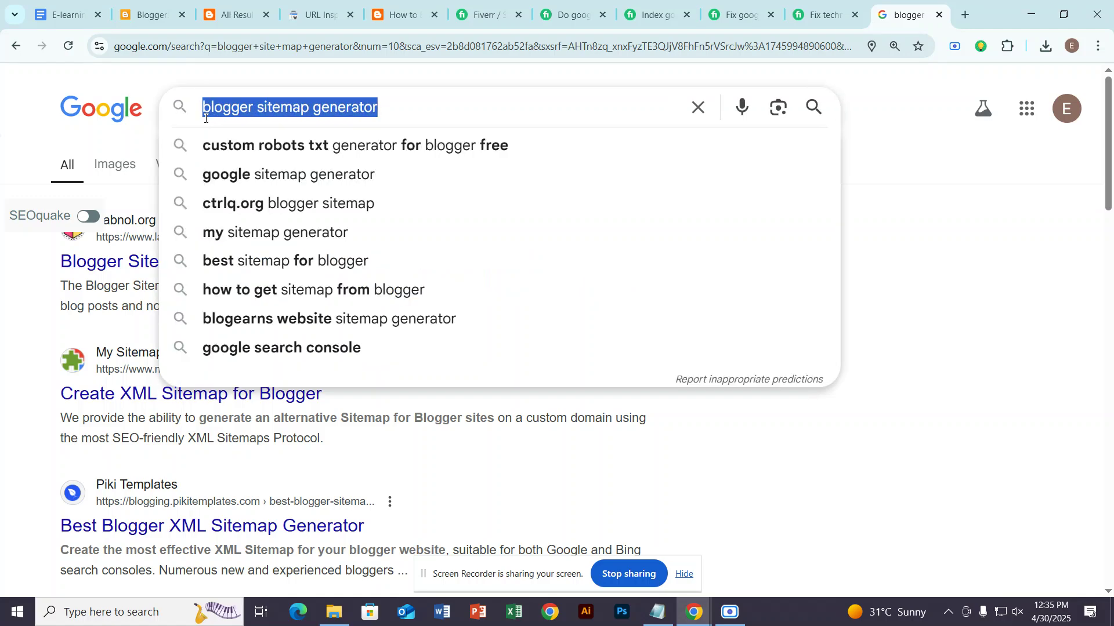
{"action": "left_click", "coordinate": [32, 116]}
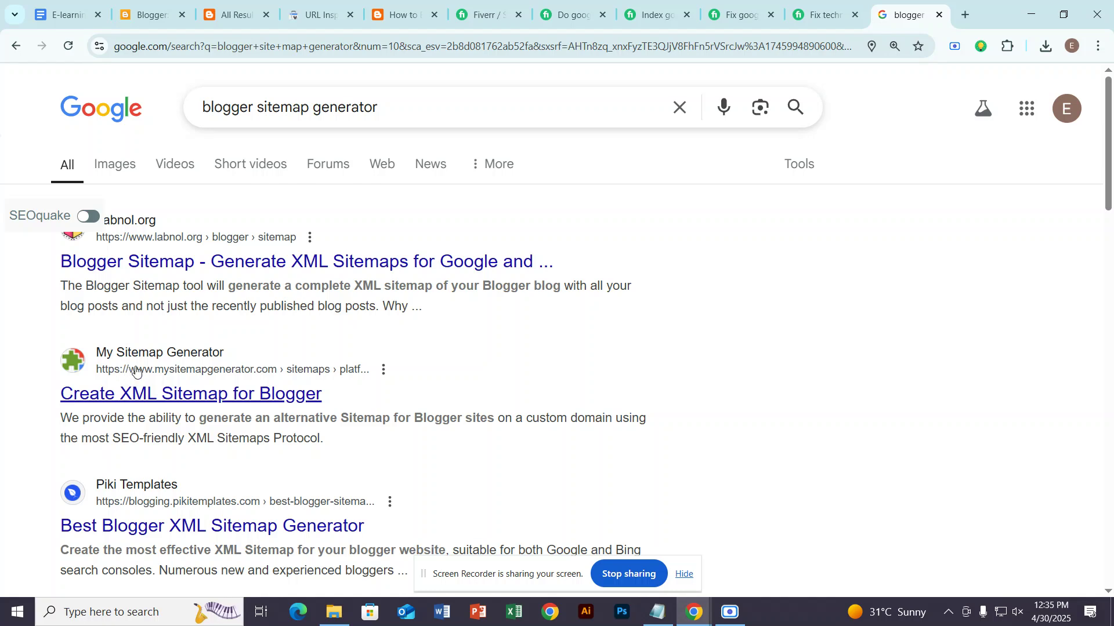
Open the My Sitemap Generator result, Create XML Sitemap for Blogger, in a new tab and switch to it.
{"action": "scroll", "coordinate": [135, 377], "scroll_direction": "down", "scroll_amount": 1}
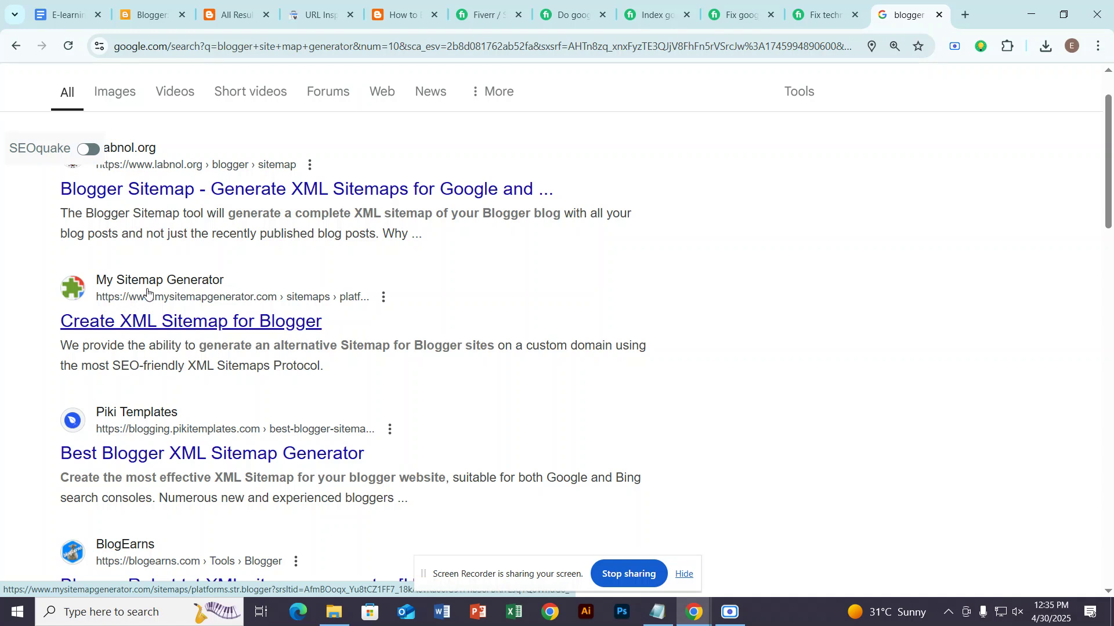
{"action": "right_click", "coordinate": [173, 324]}
{"action": "left_click", "coordinate": [223, 347]}
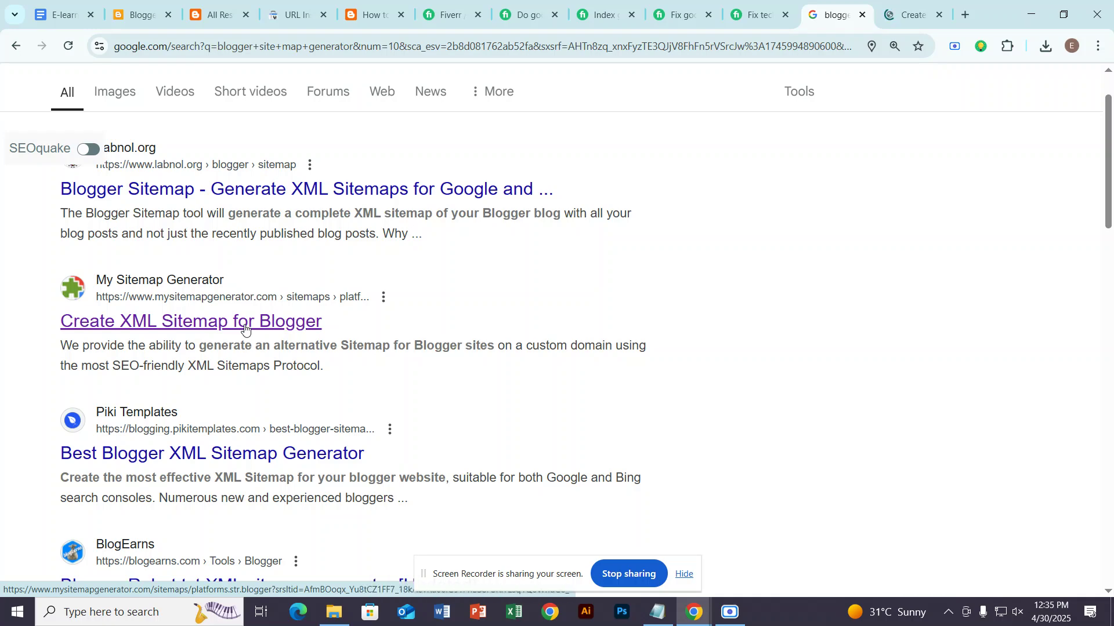
{"action": "key", "text": "ctrl+Tab"}
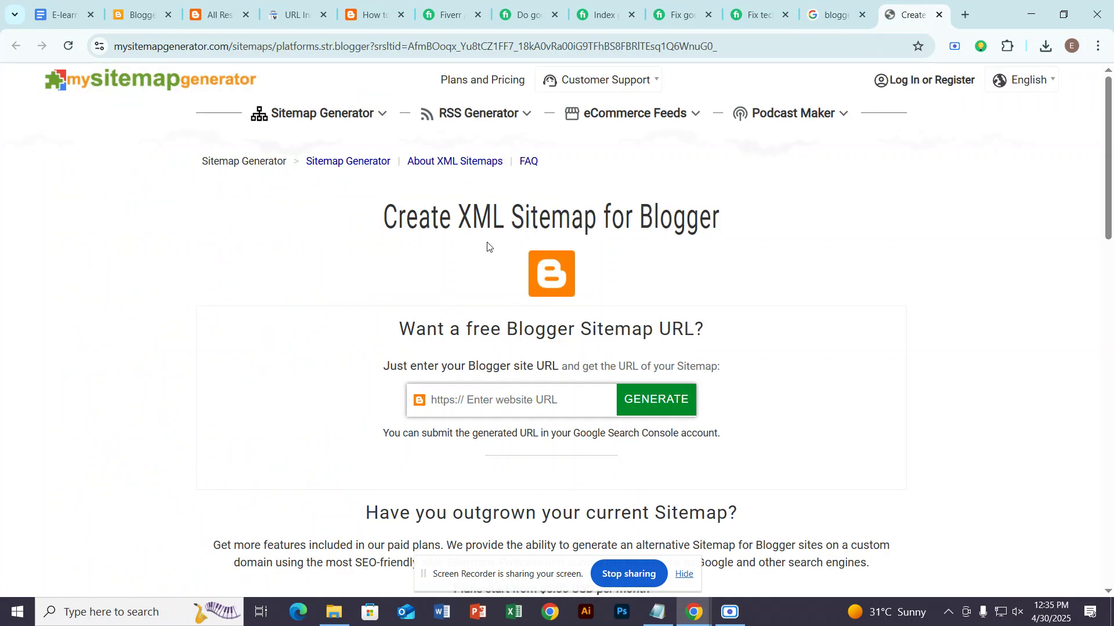
Copy the words XML Sitemap from the Create XML Sitemap for Blogger heading.
{"action": "left_click_drag", "start_coordinate": [455, 210], "coordinate": [726, 219]}
{"action": "left_click", "coordinate": [495, 219]}
{"action": "left_click_drag", "start_coordinate": [446, 219], "coordinate": [593, 212]}
{"action": "key", "text": "ctrl+c"}
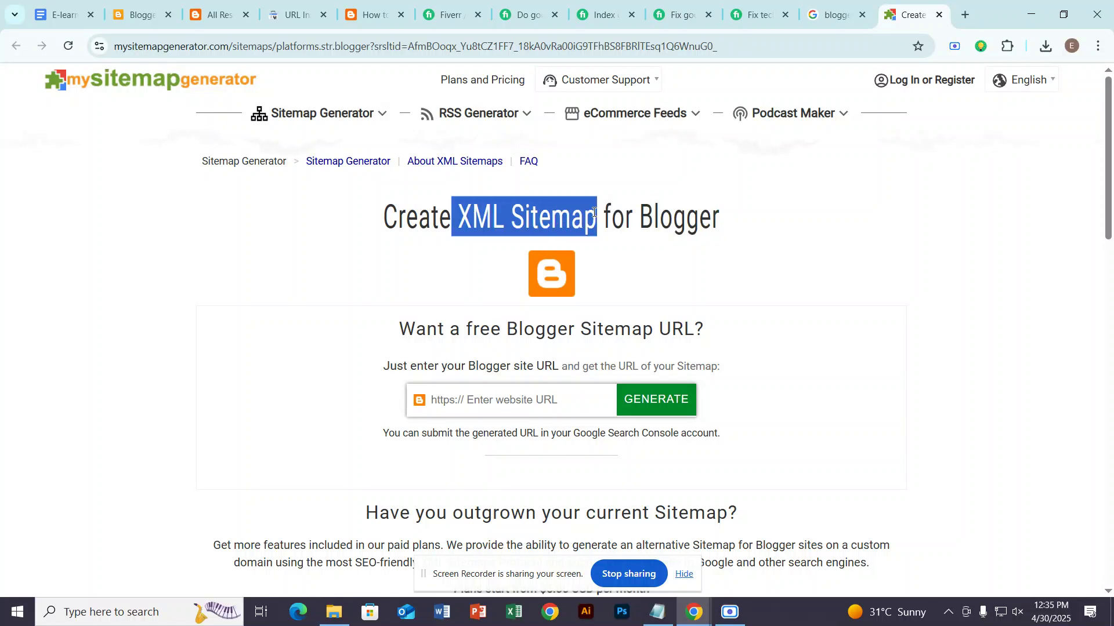
Look up xml full form in another new tab, starting from the copied text, and highlight the full name in the result.
{"action": "left_click", "coordinate": [966, 14]}
{"action": "left_click", "coordinate": [413, 46]}
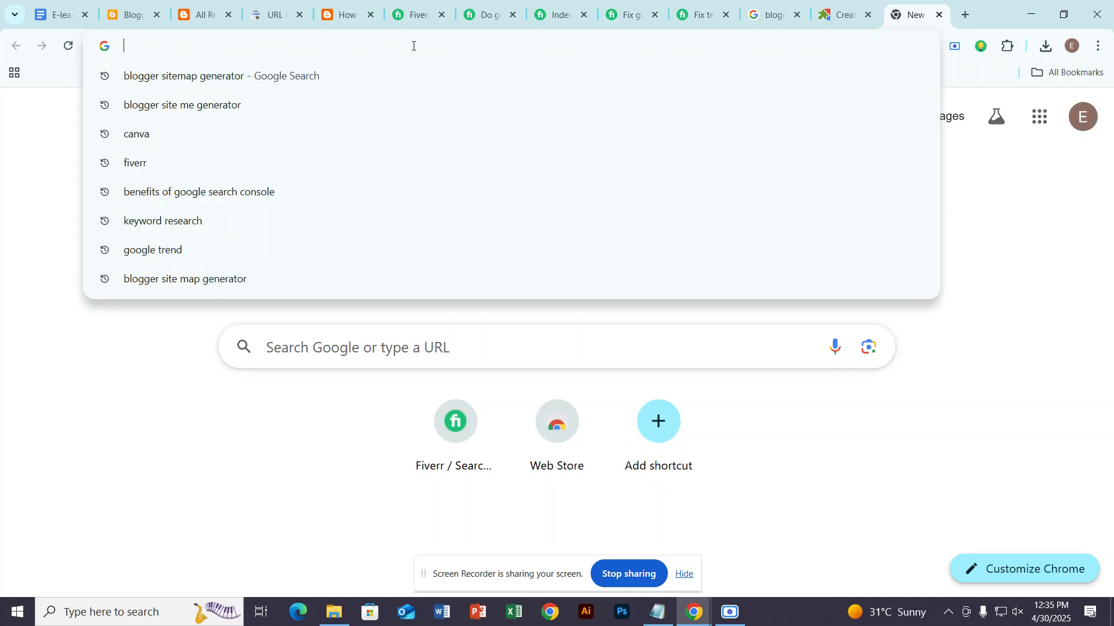
{"action": "key", "text": "ctrl+v"}
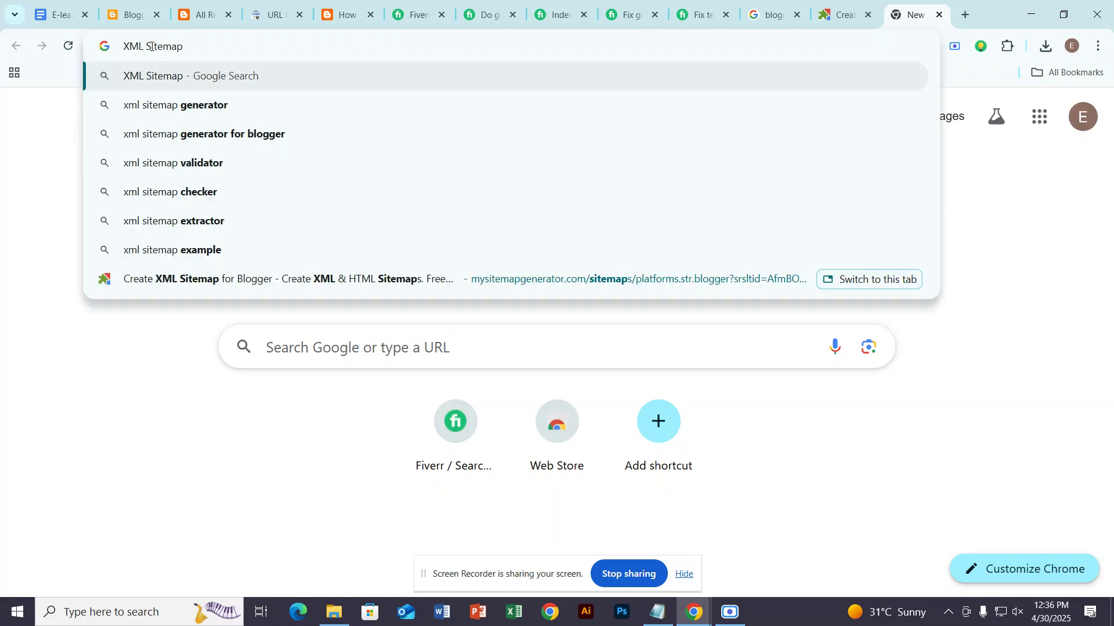
{"action": "left_click_drag", "start_coordinate": [148, 43], "coordinate": [236, 54]}
{"action": "key", "text": "BackSpace"}
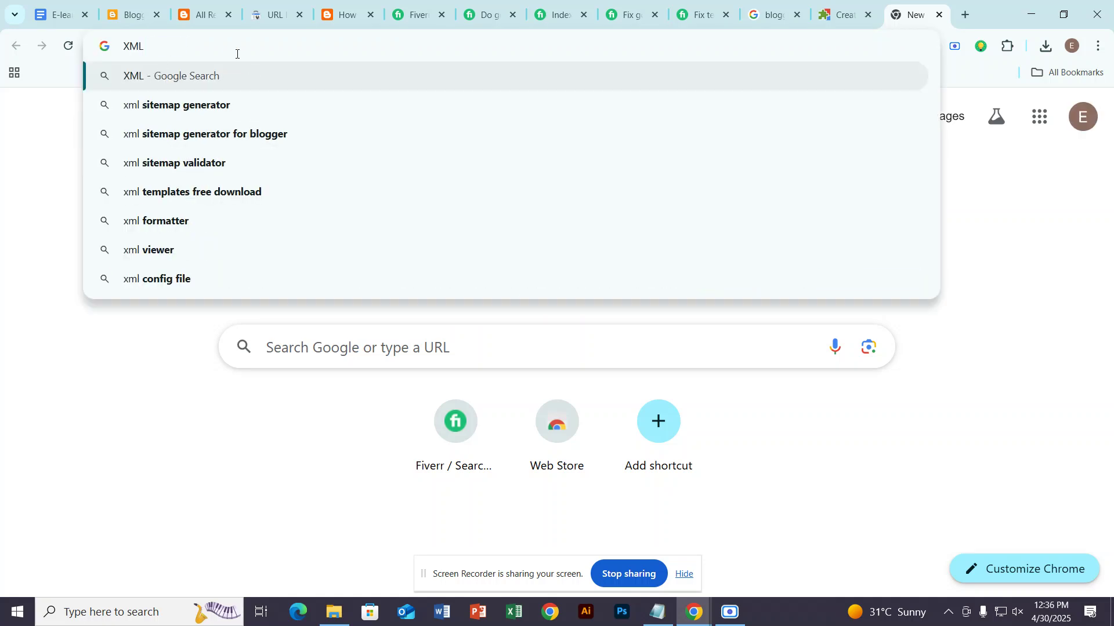
{"action": "type", "text": "ful"}
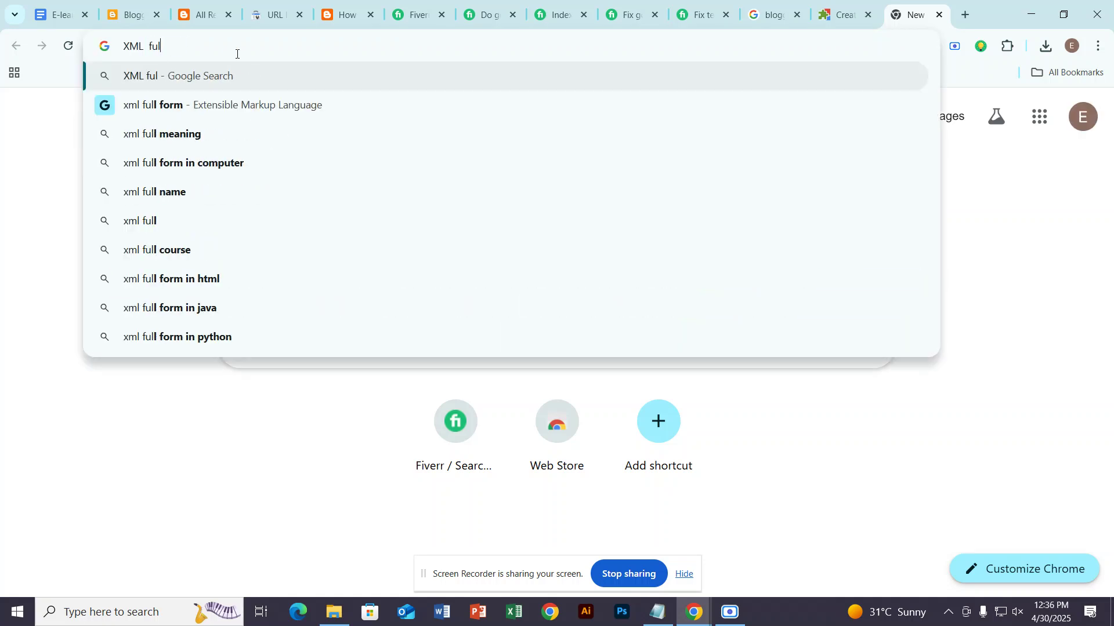
{"action": "left_click", "coordinate": [155, 113]}
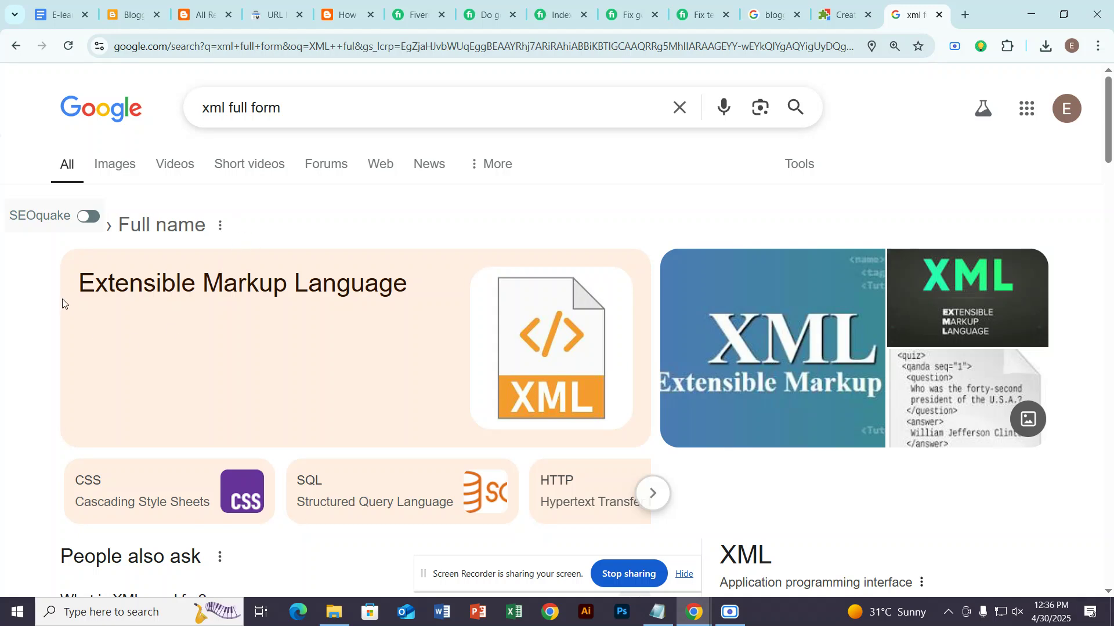
{"action": "left_click_drag", "start_coordinate": [81, 283], "coordinate": [416, 261]}
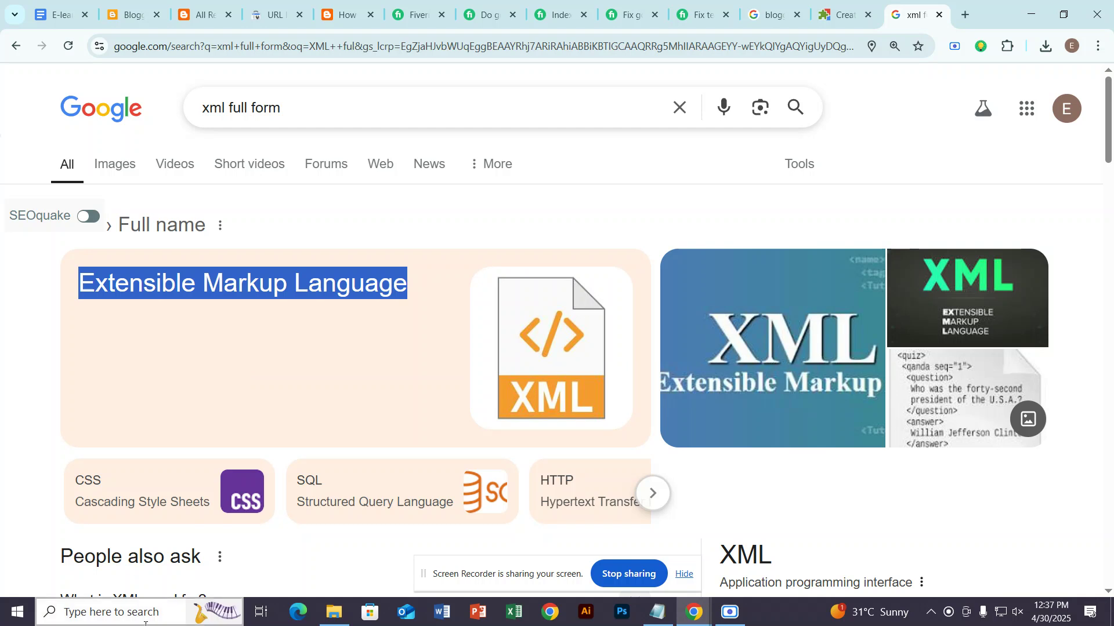
{"action": "left_click", "coordinate": [732, 614]}
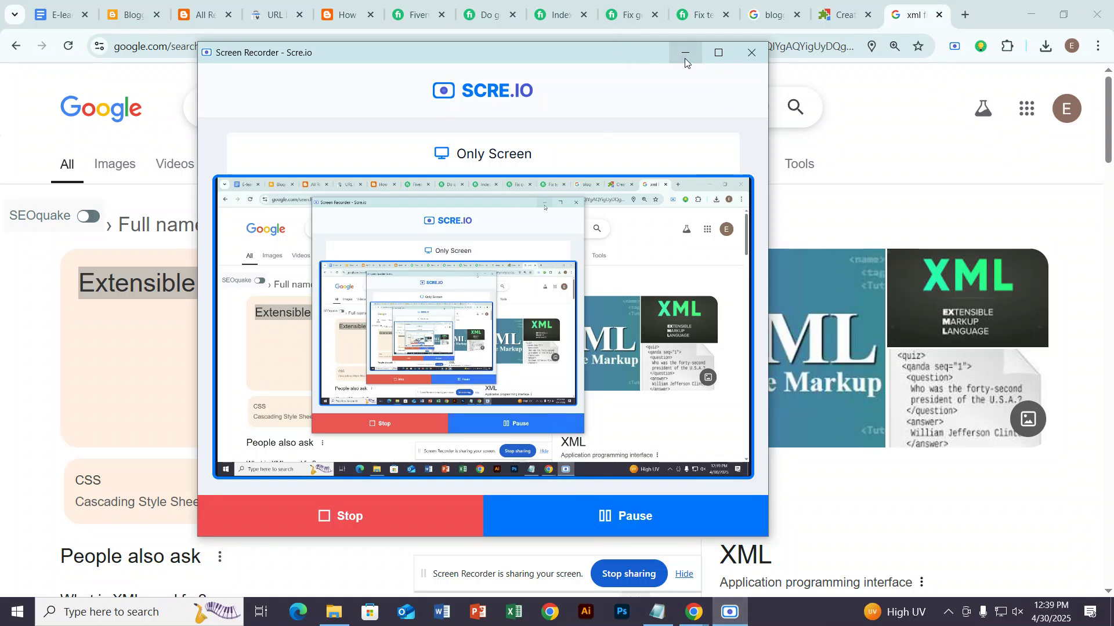
{"action": "left_click", "coordinate": [685, 52]}
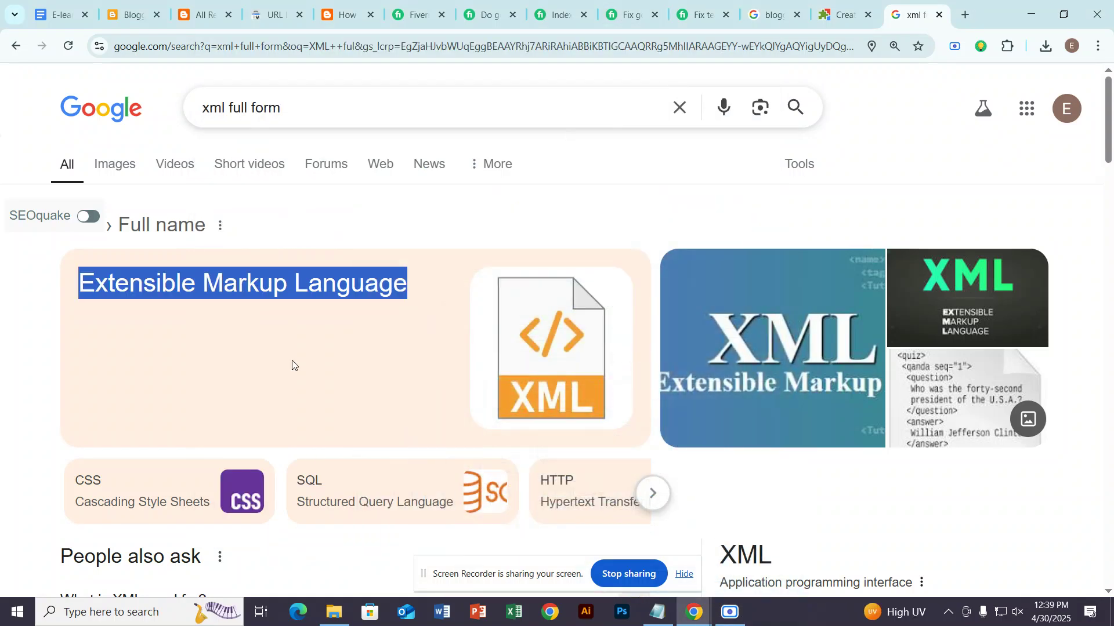
Clear the text selection and return to the open Create XML Sitemap for Blogger page.
{"action": "left_click", "coordinate": [261, 281]}
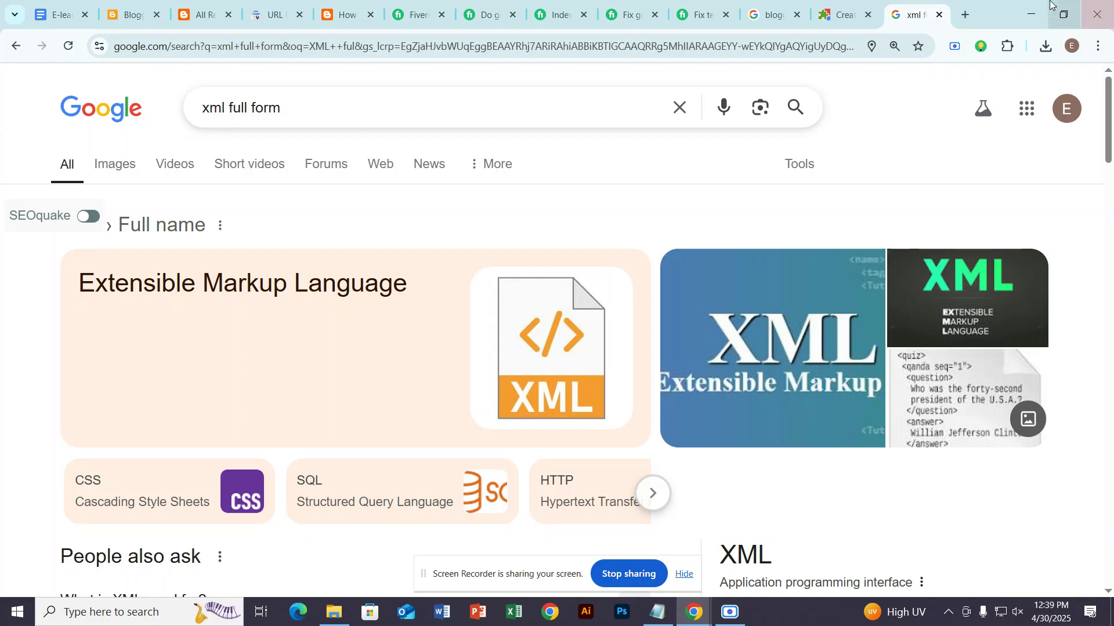
{"action": "left_click", "coordinate": [844, 15]}
{"action": "left_click", "coordinate": [580, 229]}
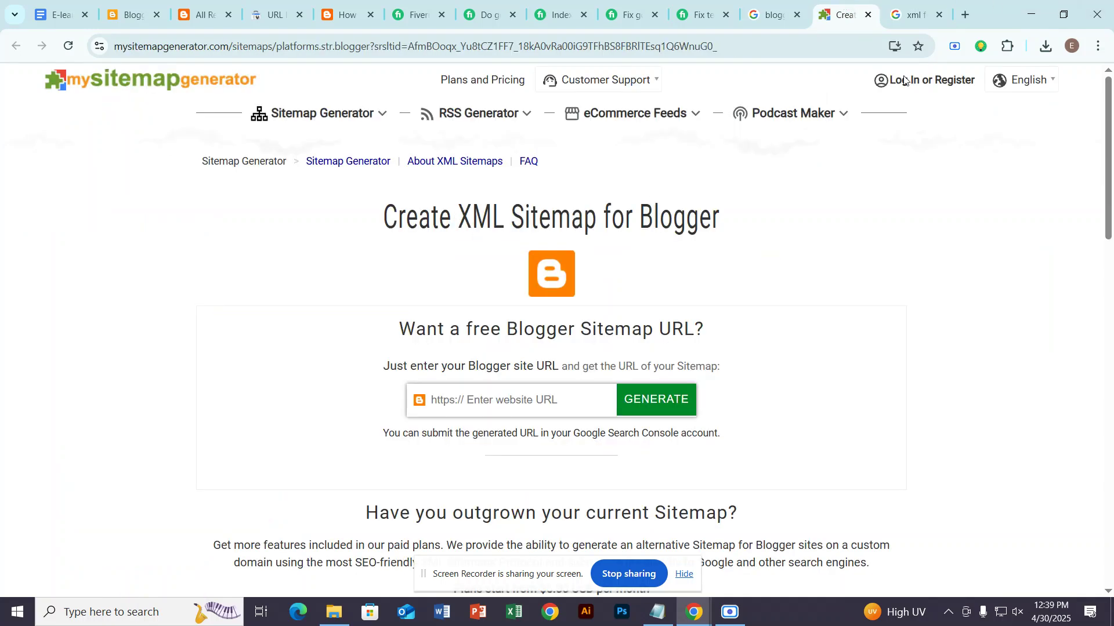
Close the xml full form tab and copy the blog address alleducationresultbd25.blogspot.com from the open blog page.
{"action": "left_click", "coordinate": [939, 14]}
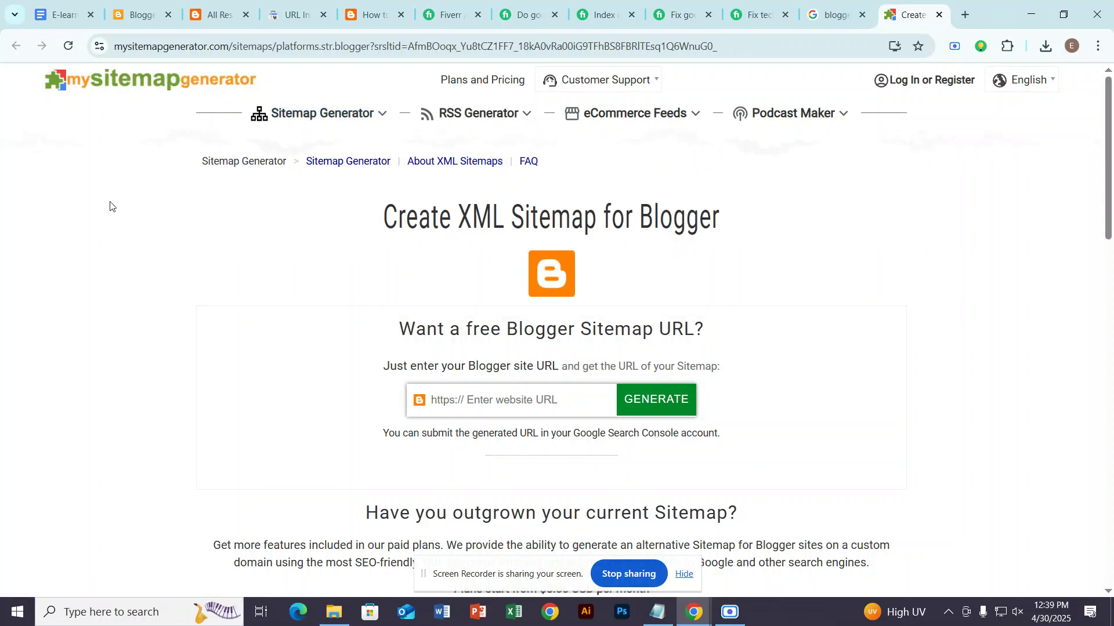
{"action": "scroll", "coordinate": [536, 343], "scroll_direction": "down", "scroll_amount": 1}
{"action": "scroll", "coordinate": [536, 343], "scroll_direction": "down", "scroll_amount": 2}
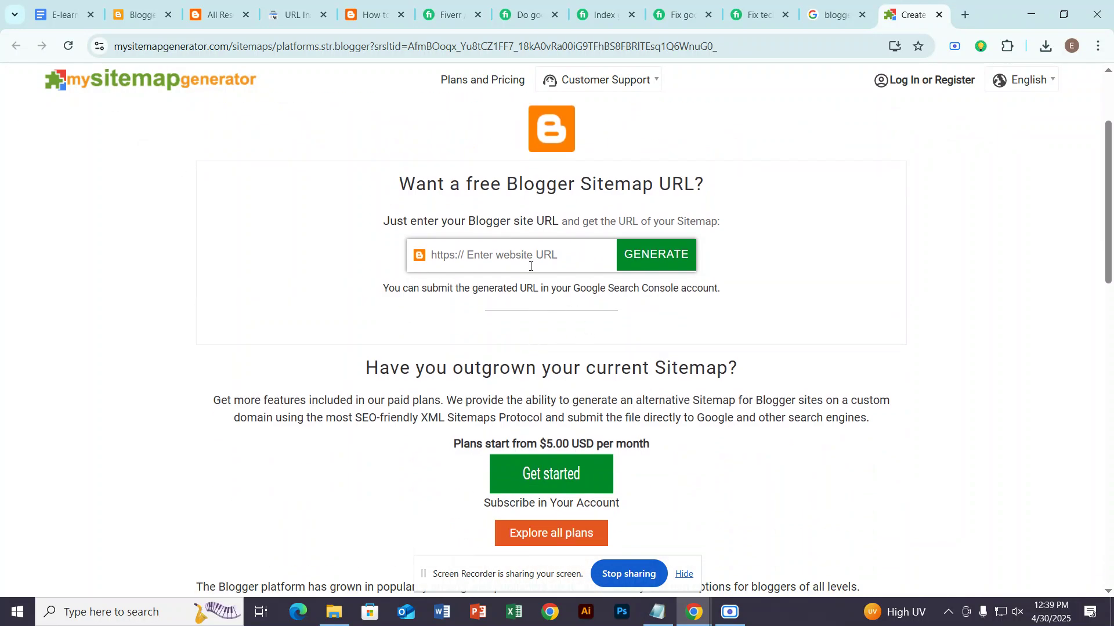
{"action": "left_click", "coordinate": [529, 257]}
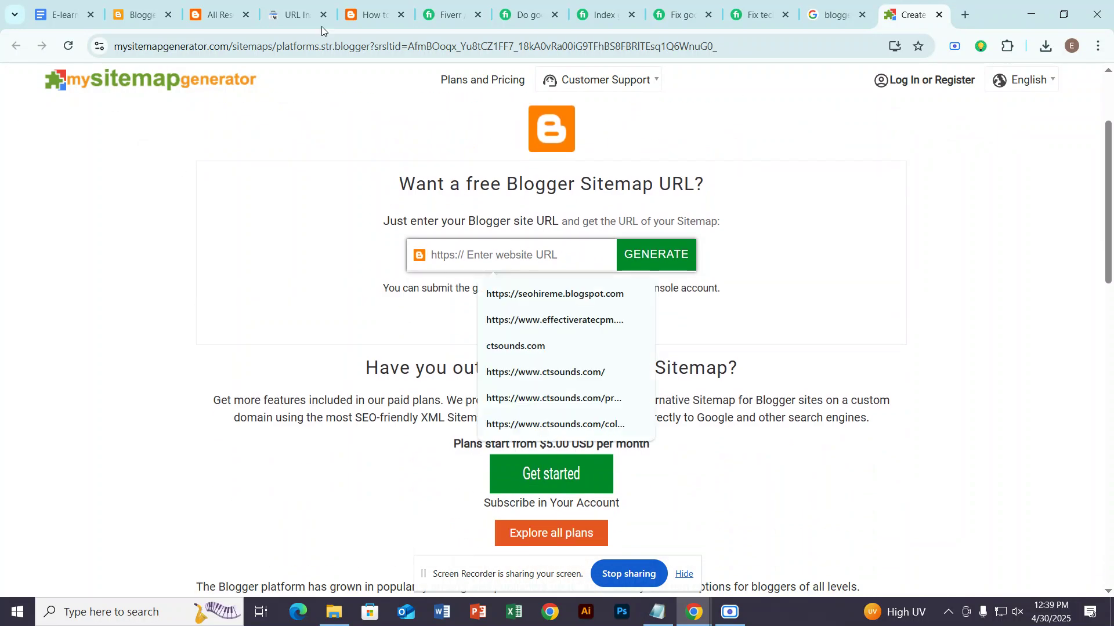
{"action": "left_click", "coordinate": [215, 15]}
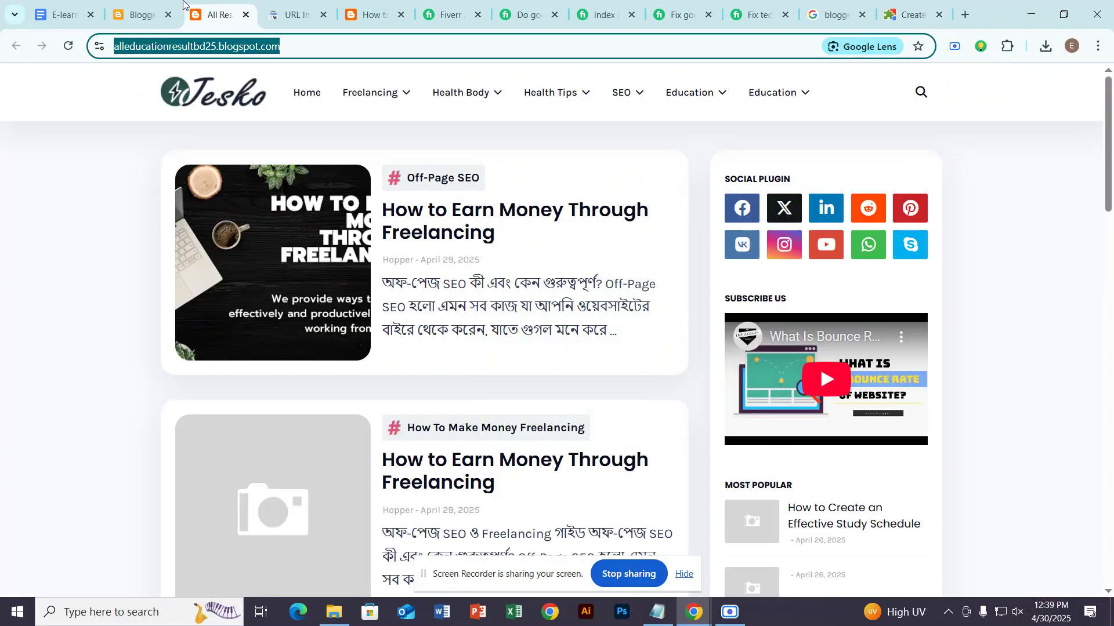
{"action": "right_click", "coordinate": [160, 53]}
{"action": "left_click", "coordinate": [205, 184]}
{"action": "left_click", "coordinate": [154, 19]}
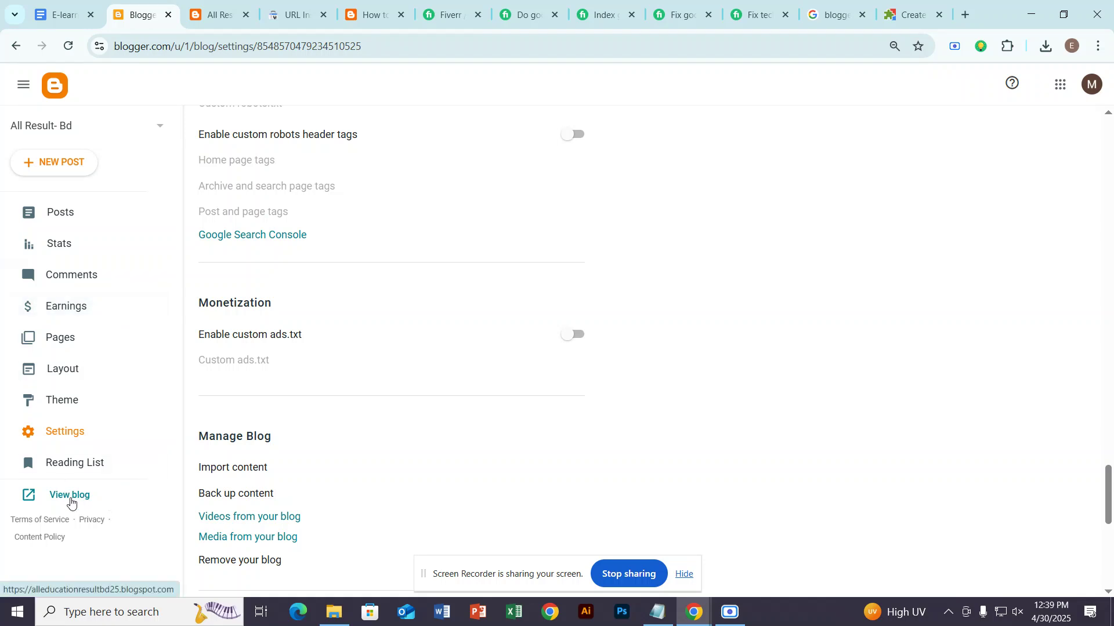
Generate a free Blogger sitemap URL on the Create XML Sitemap for Blogger page, using the copied blog address.
{"action": "left_click", "coordinate": [911, 15]}
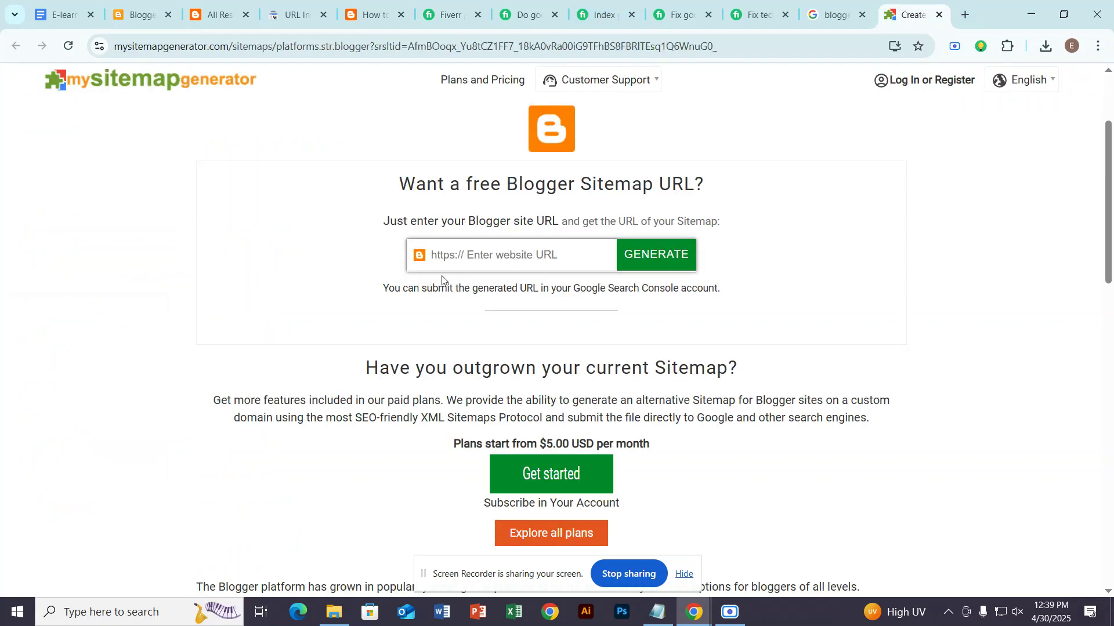
{"action": "left_click", "coordinate": [461, 255]}
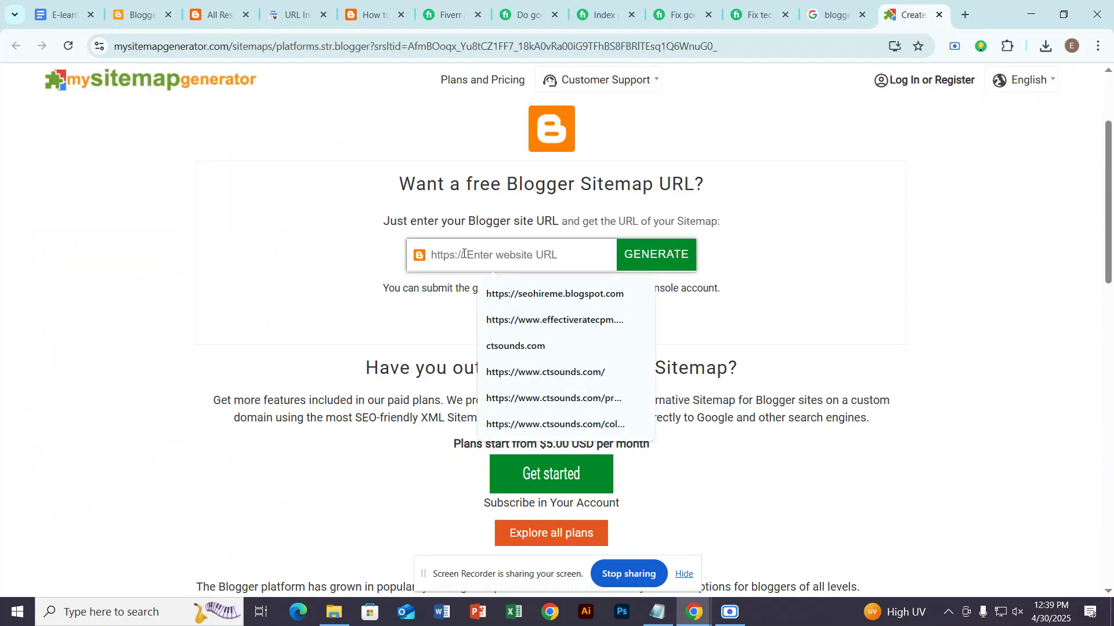
{"action": "key", "text": "ctrl+v"}
{"action": "left_click", "coordinate": [643, 260]}
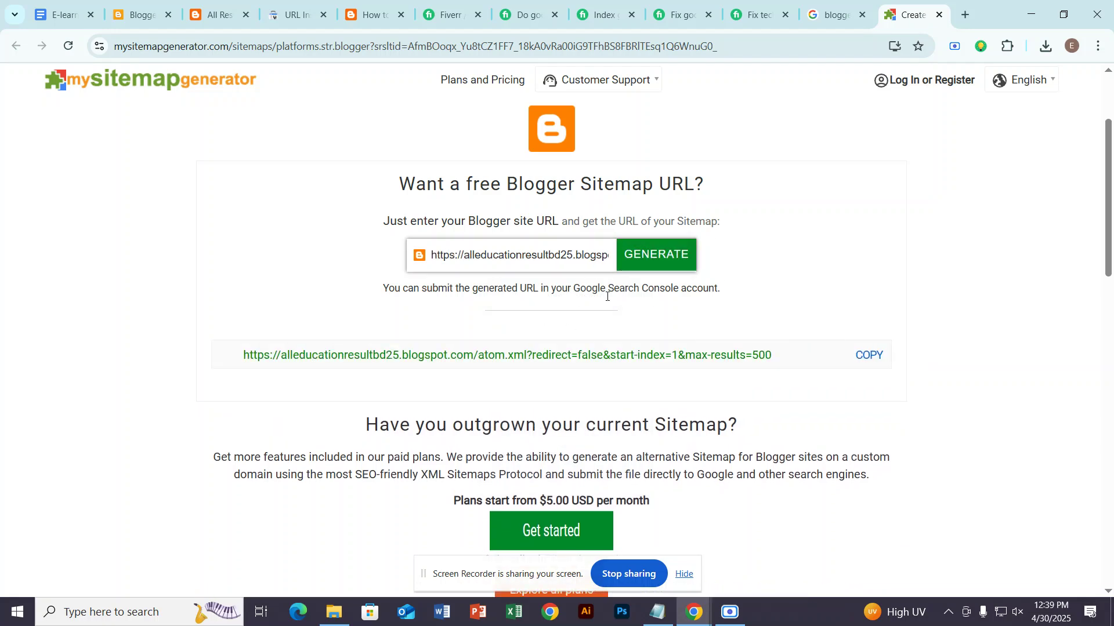
{"action": "left_click", "coordinate": [651, 266]}
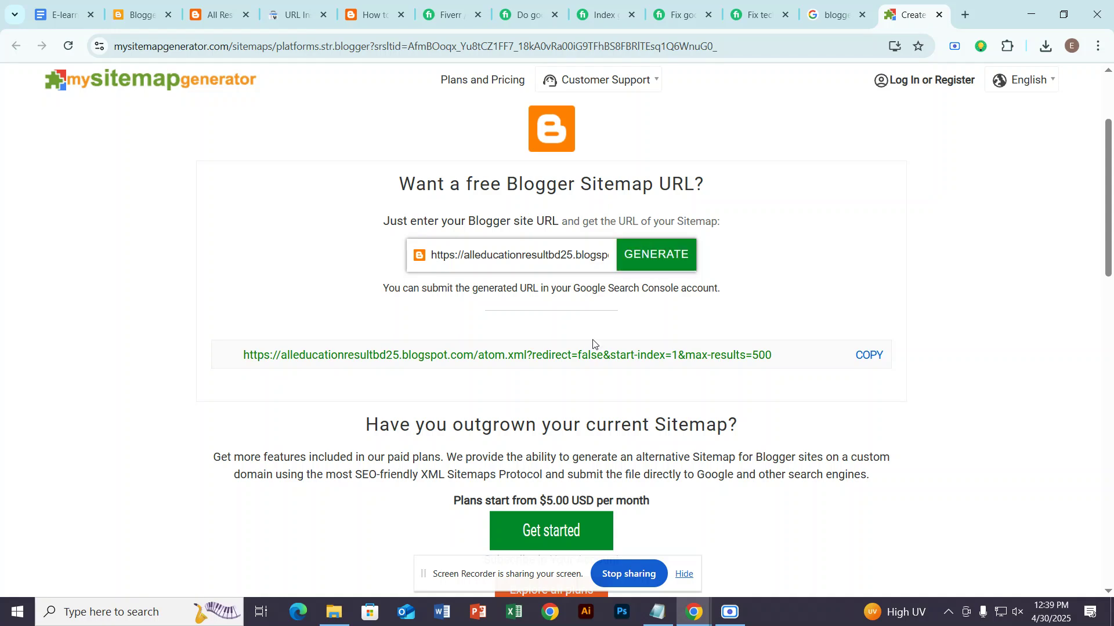
Highlight the generated atom.xml sitemap URL and copy it to the clipboard.
{"action": "left_click_drag", "start_coordinate": [238, 355], "coordinate": [788, 357]}
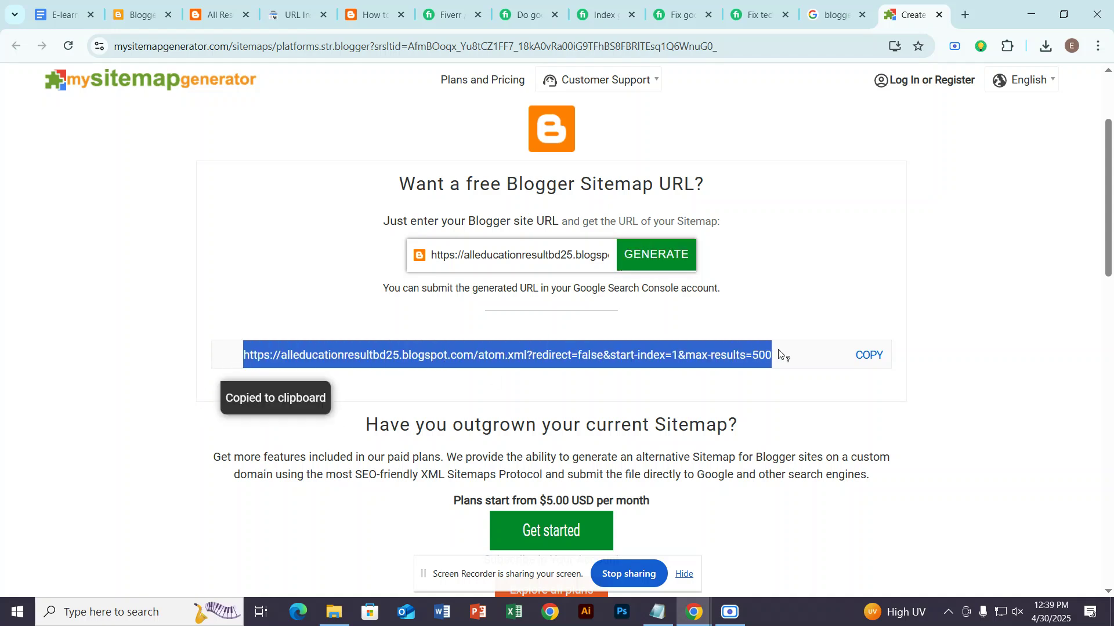
{"action": "left_click", "coordinate": [870, 357]}
{"action": "left_click", "coordinate": [878, 357]}
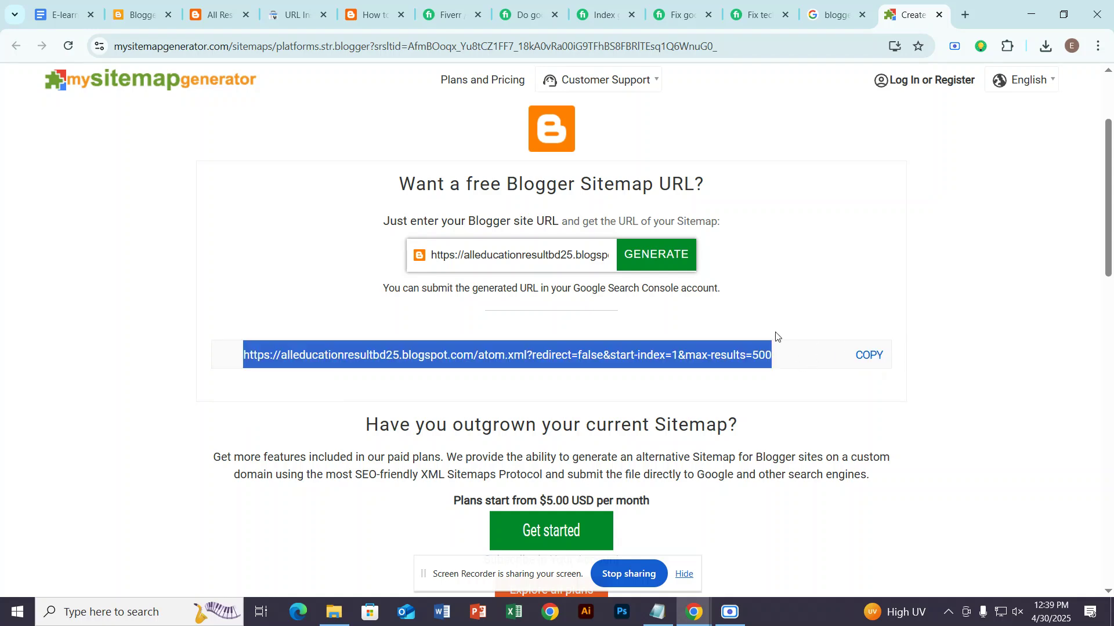
Switch to Google Search Console and open the Sitemaps page for the blog's property.
{"action": "left_click", "coordinate": [287, 3]}
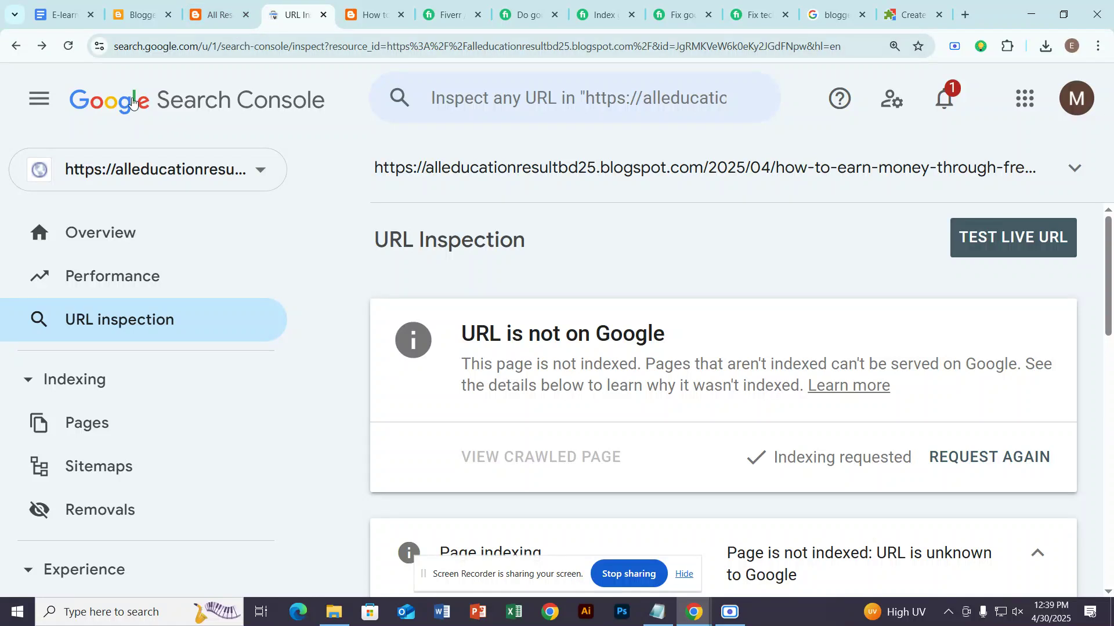
{"action": "scroll", "coordinate": [206, 313], "scroll_direction": "down", "scroll_amount": 2}
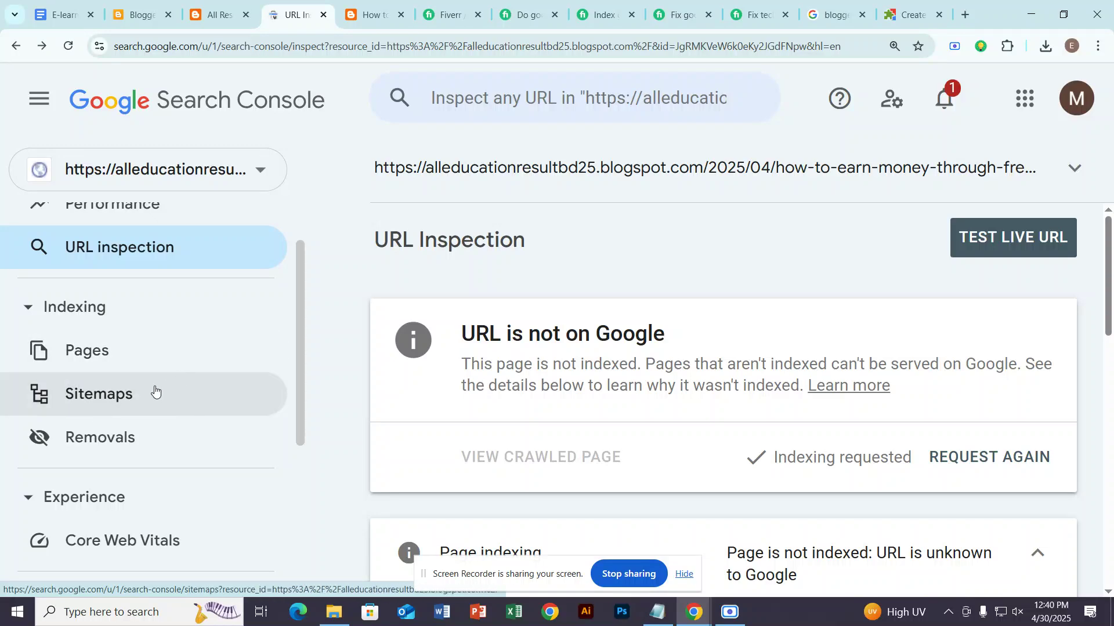
{"action": "left_click", "coordinate": [119, 400]}
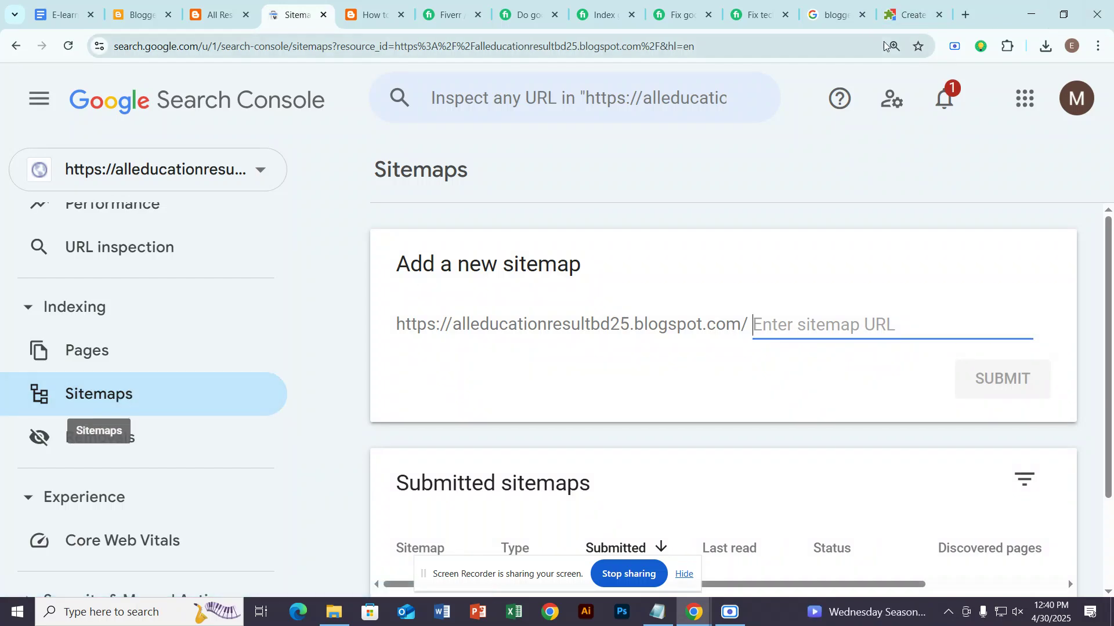
Review the blog address entered in the sitemap generator, and return to the Sitemaps page in Search Console.
{"action": "key", "text": "ctrl+9"}
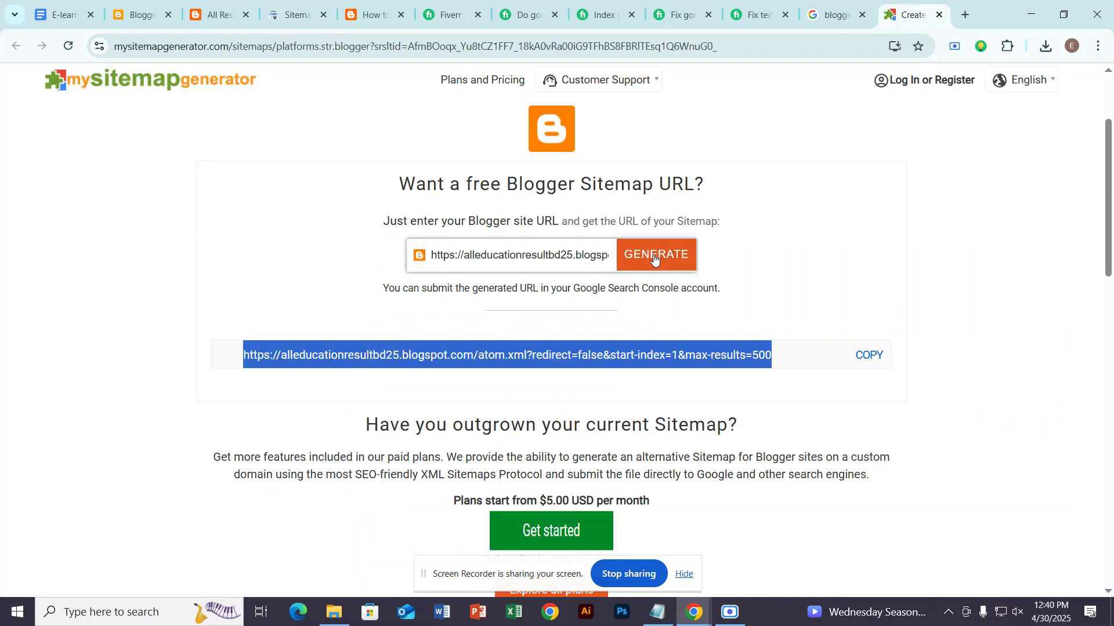
{"action": "double_click", "coordinate": [533, 256]}
{"action": "triple_click", "coordinate": [532, 256]}
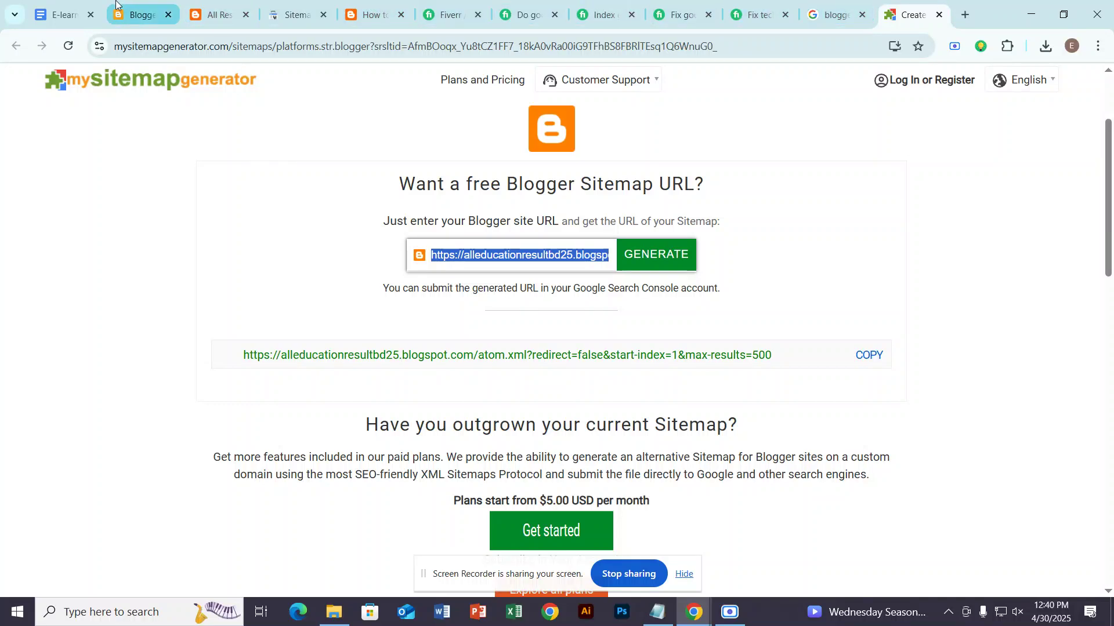
{"action": "left_click", "coordinate": [293, 15]}
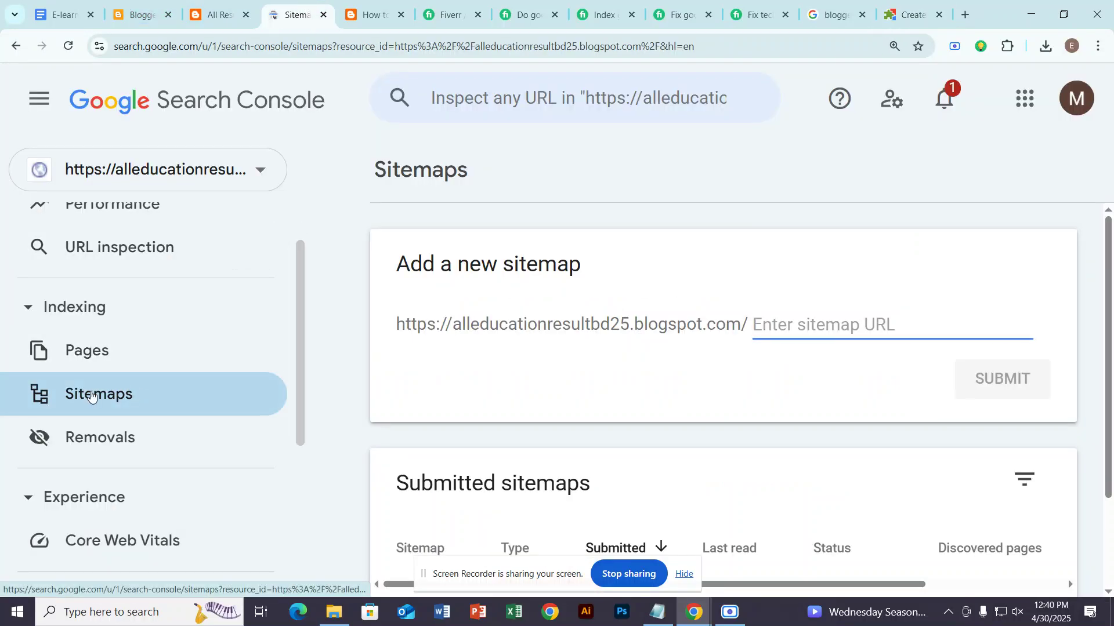
{"action": "left_click", "coordinate": [87, 393]}
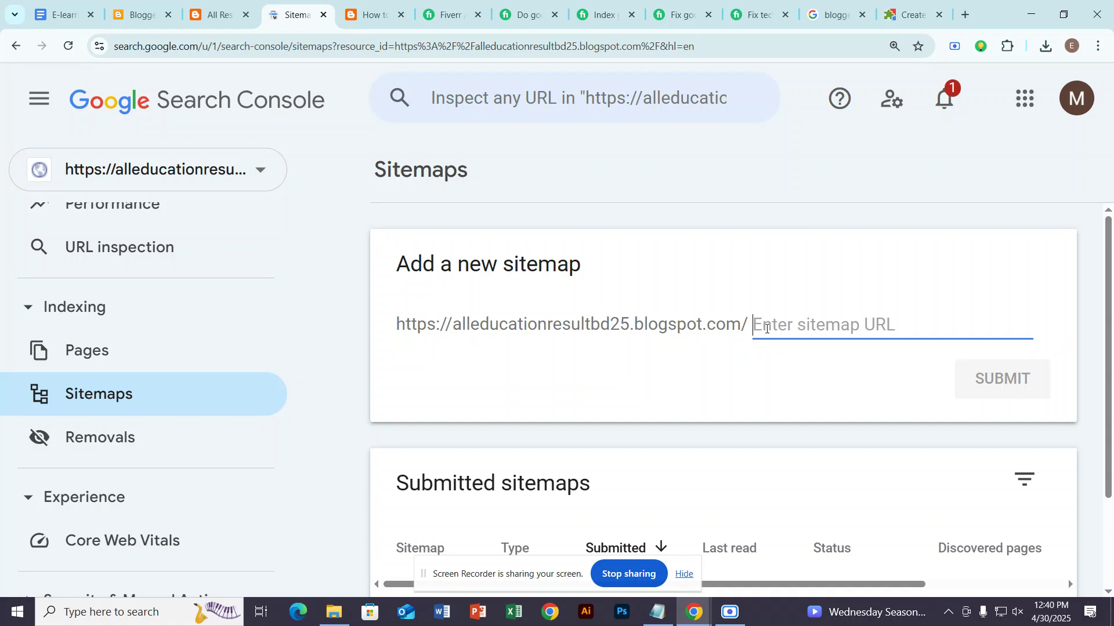
Submit the copied atom.xml sitemap URL as a new sitemap for the blog, and highlight the heading of the resulting dialog.
{"action": "key", "text": "ctrl+v"}
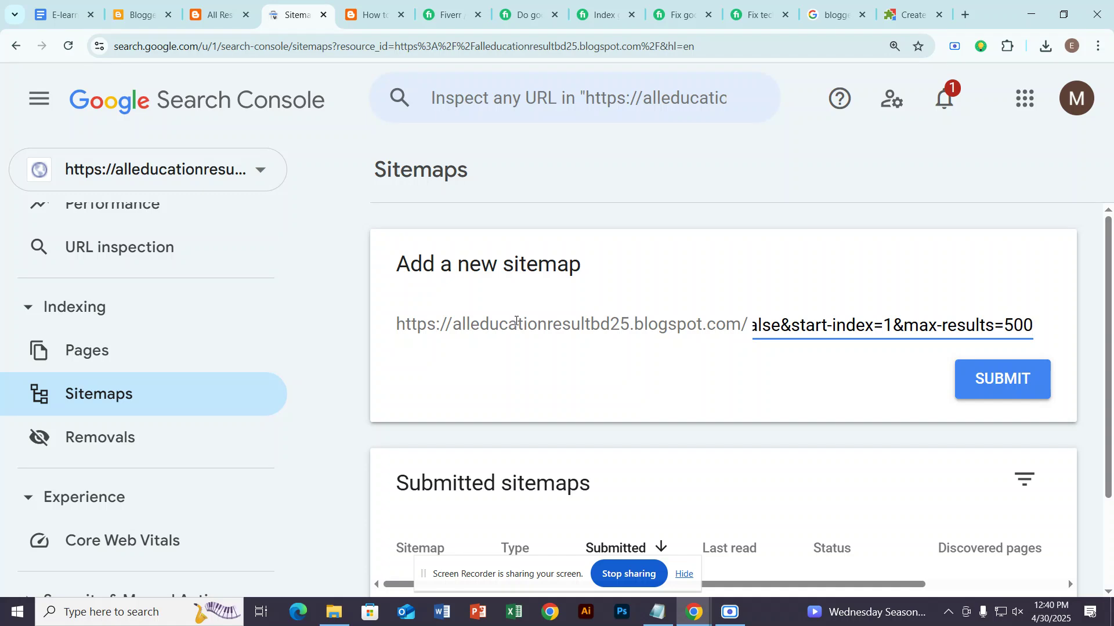
{"action": "double_click", "coordinate": [880, 327]}
{"action": "triple_click", "coordinate": [881, 328]}
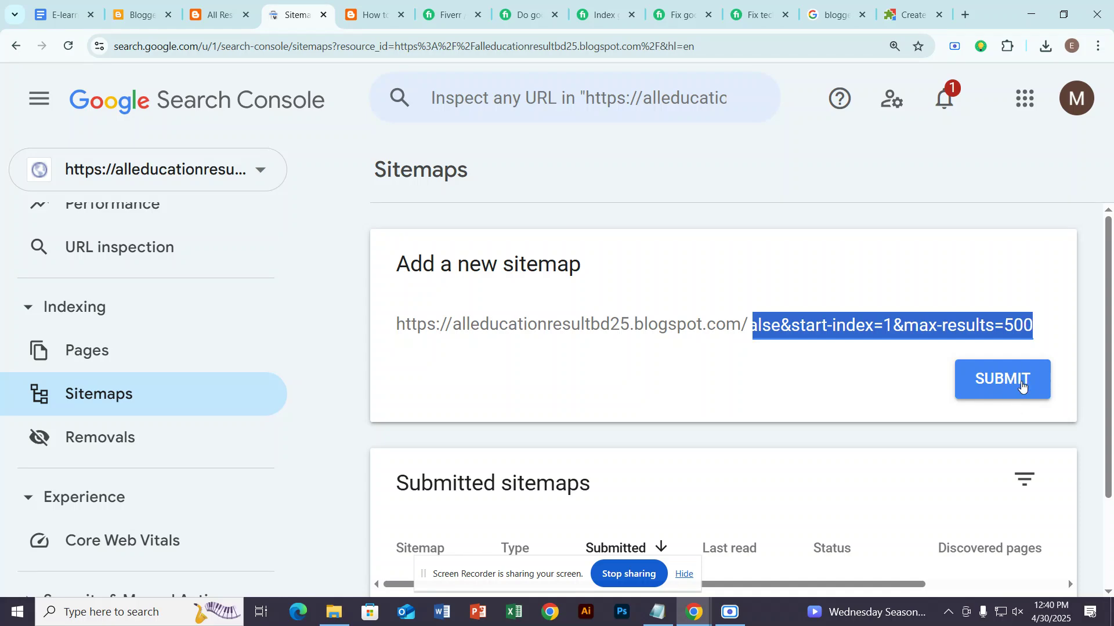
{"action": "left_click", "coordinate": [1022, 384]}
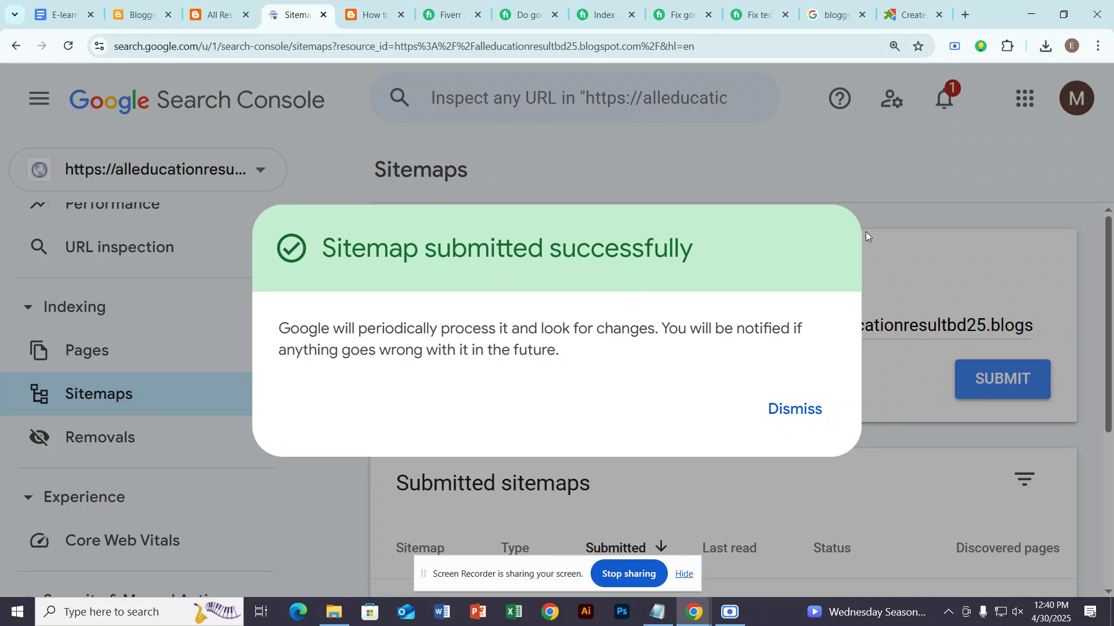
{"action": "left_click_drag", "start_coordinate": [326, 242], "coordinate": [776, 357]}
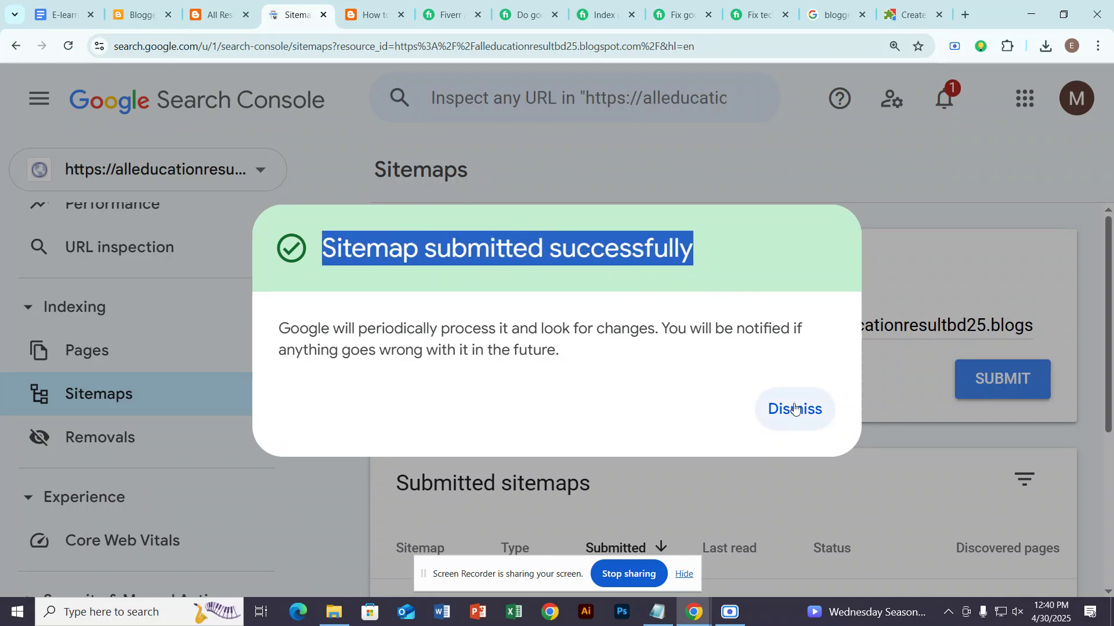